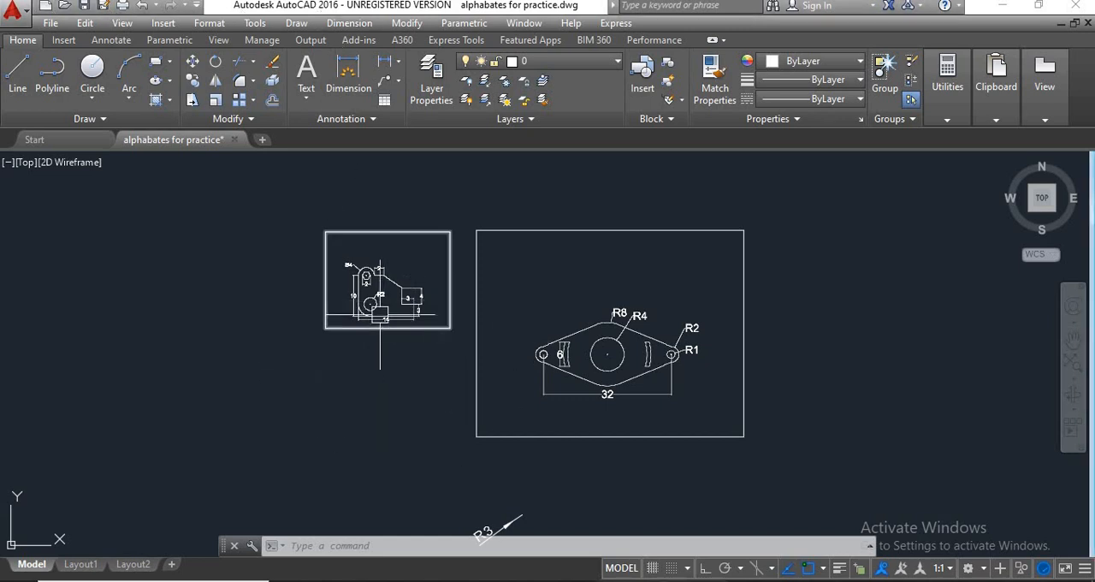
Erase the stray R3 radius label below the two framed reference drawings.
middle_click_drag(392, 373, 427, 406)
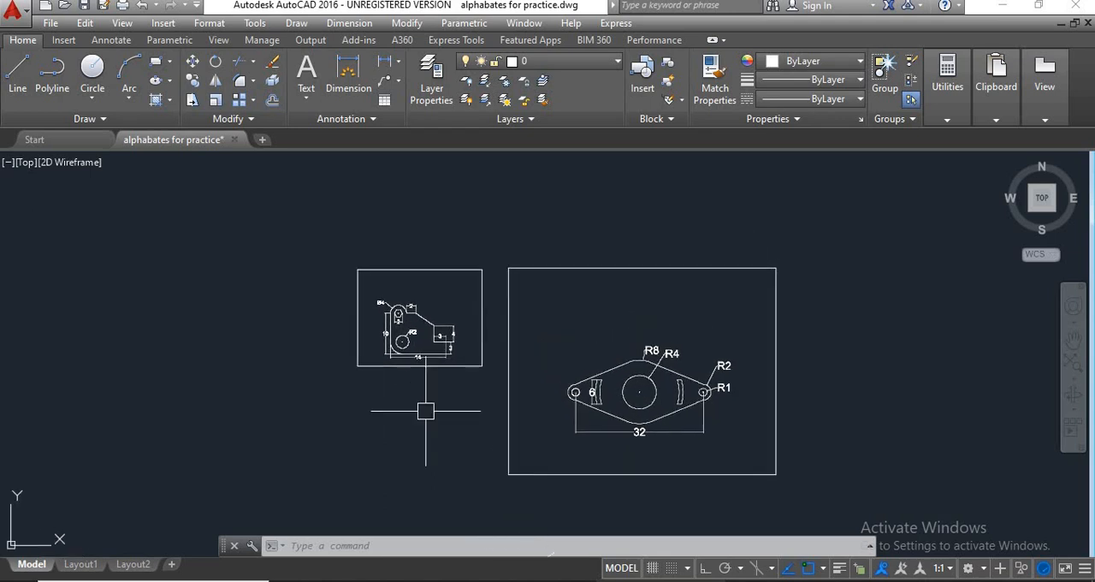
middle_click_drag(543, 465, 553, 354)
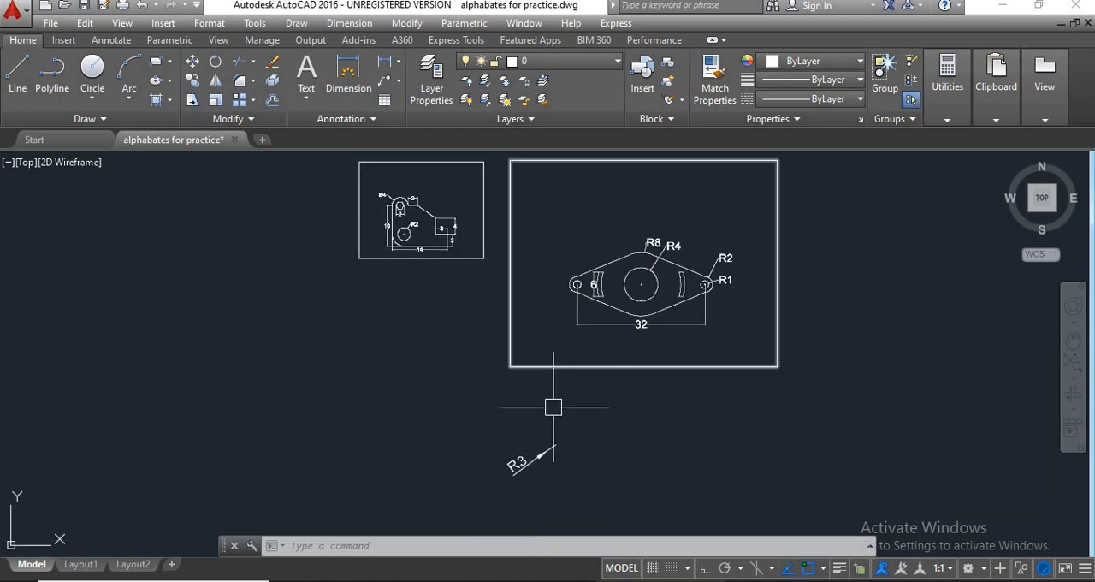
left_click(573, 424)
left_click(462, 479)
type("e")
key("Return")
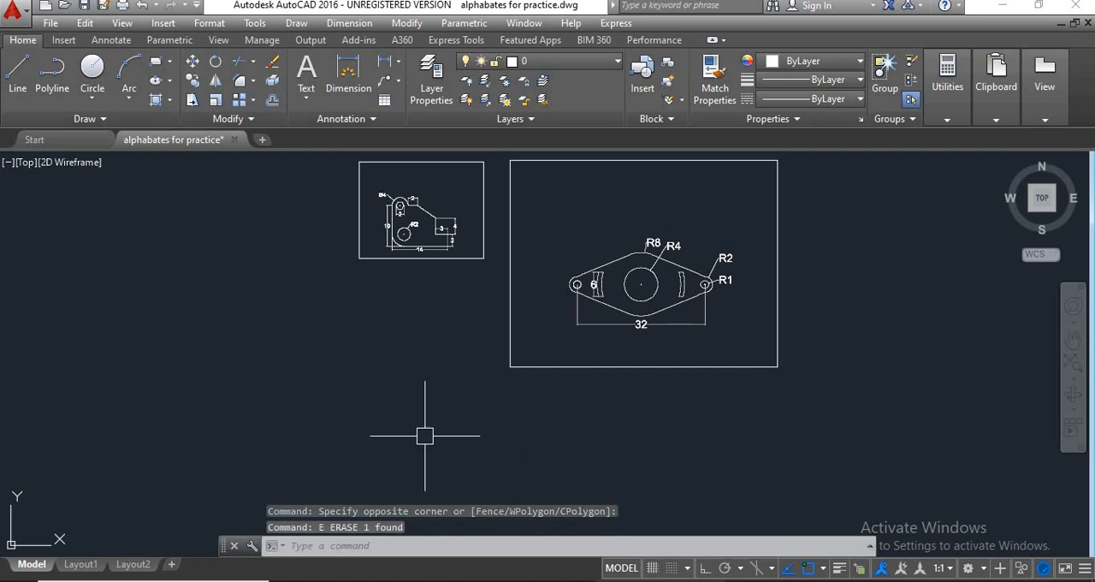
Examine the shape and dimensions of the small bracket in the smaller framed drawing.
scroll(447, 301, "up", 3)
middle_click_drag(430, 288, 462, 319)
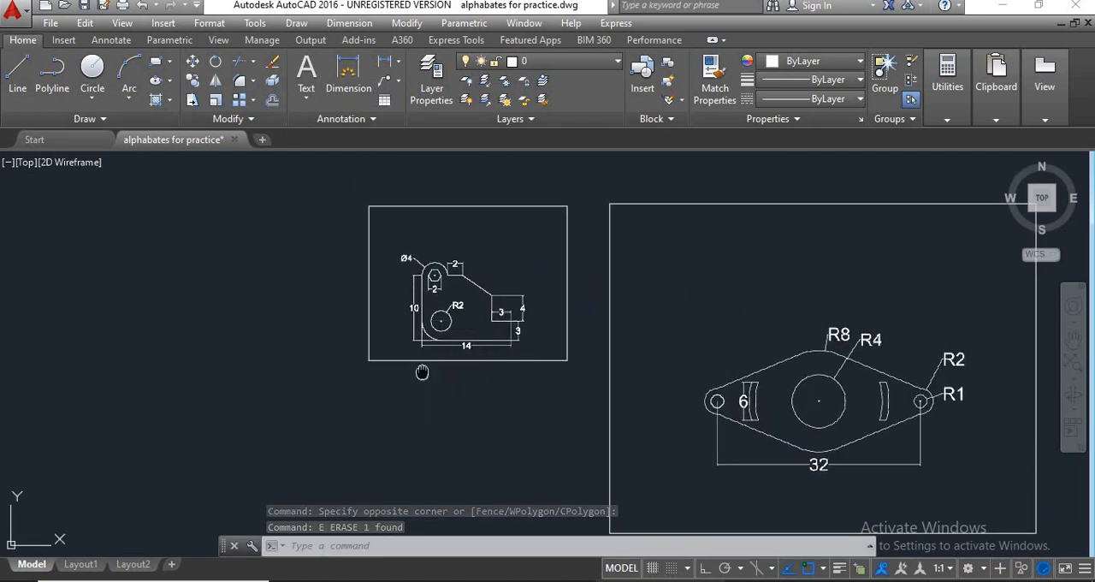
middle_click_drag(424, 355, 502, 384)
scroll(543, 370, "up", 2)
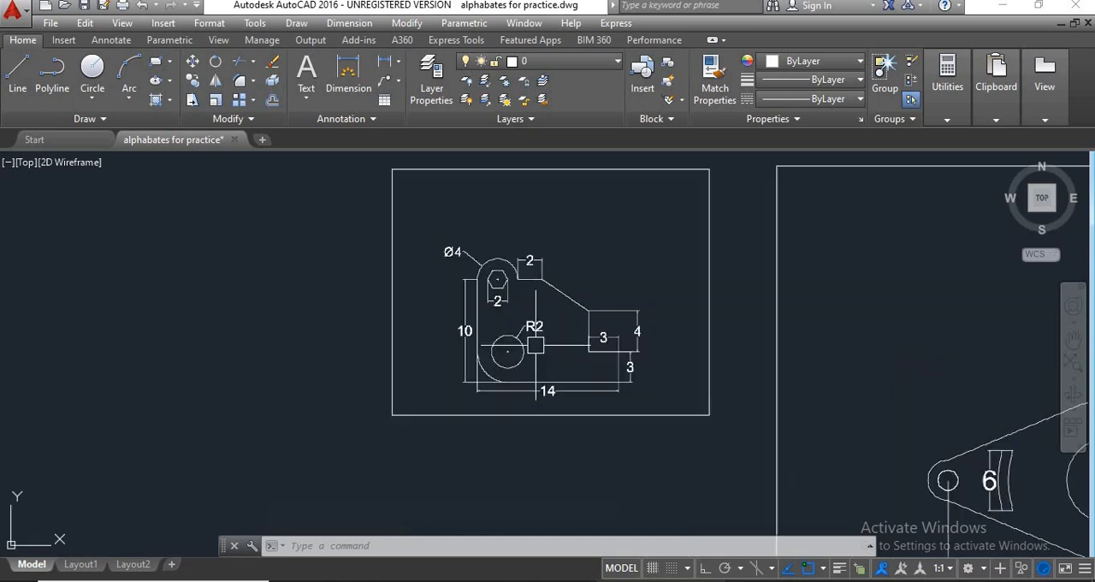
middle_click_drag(541, 350, 451, 354)
scroll(561, 364, "up", 2)
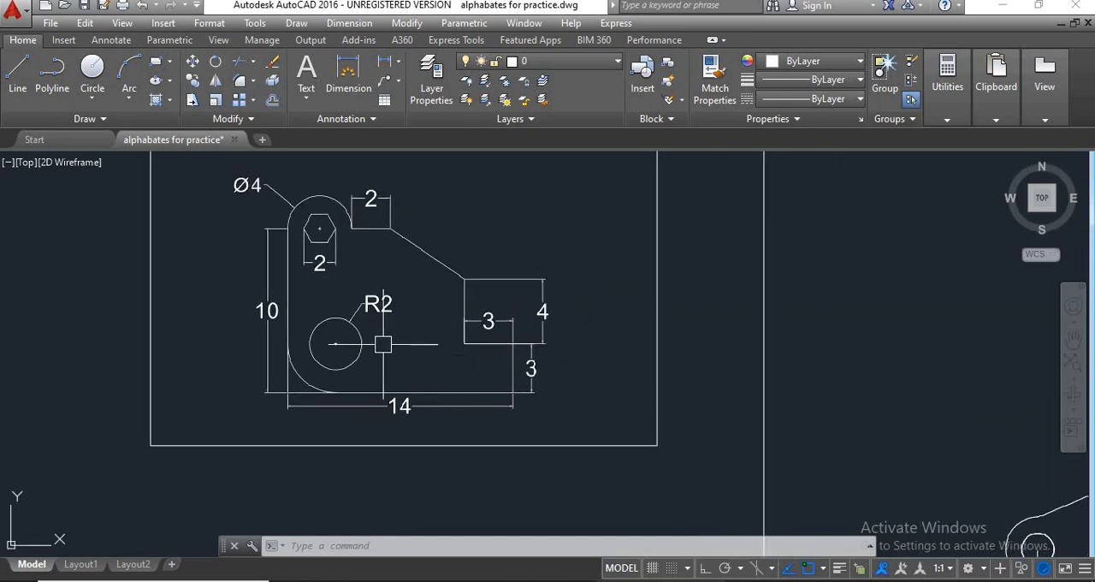
middle_click_drag(383, 343, 368, 370)
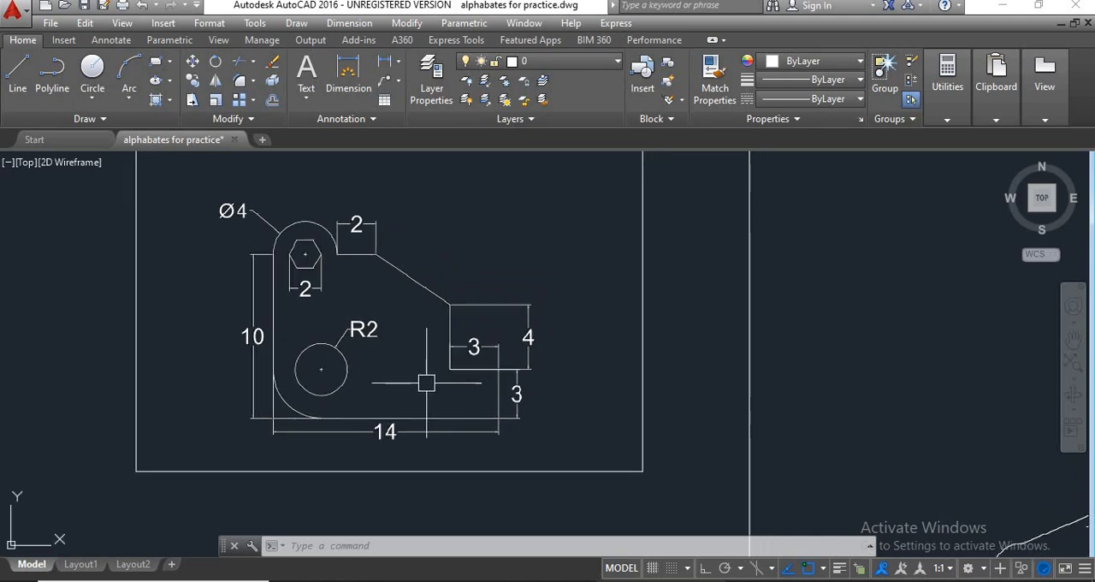
middle_click_drag(427, 398, 494, 327)
scroll(518, 385, "down", 2)
mouse_move(519, 386)
middle_mouse_down()
mouse_move(393, 372)
mouse_move(383, 358)
middle_mouse_up()
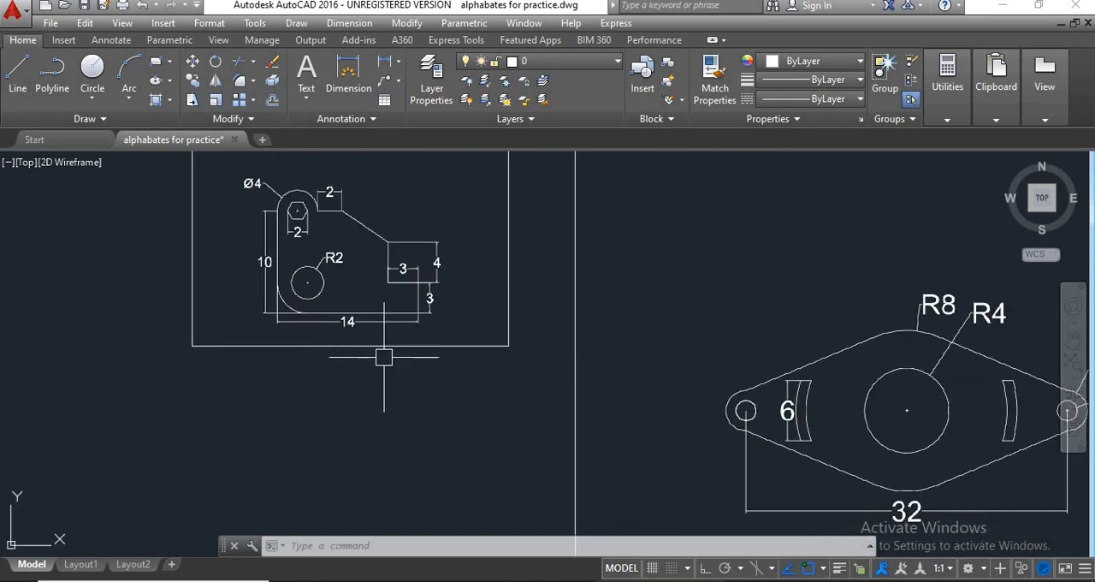
Examine the diamond-shaped flange drawing and its dimensions alongside the bracket drawing.
scroll(527, 383, "down", 2)
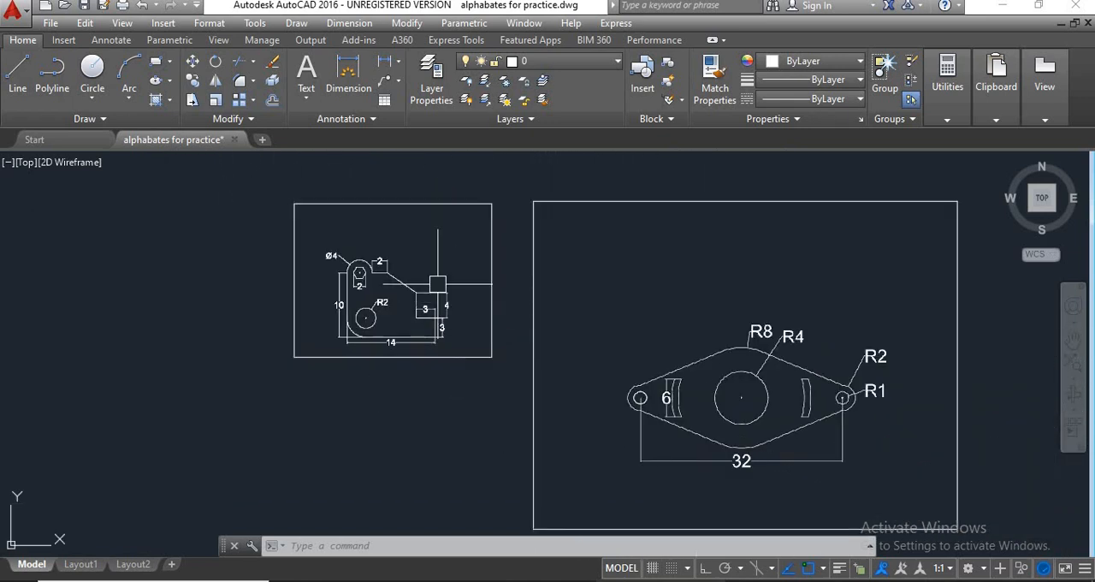
scroll(397, 271, "up", 5)
scroll(530, 325, "down", 2)
mouse_move(530, 325)
middle_mouse_down()
mouse_move(469, 298)
mouse_move(247, 258)
middle_mouse_up()
scroll(247, 258, "down", 2)
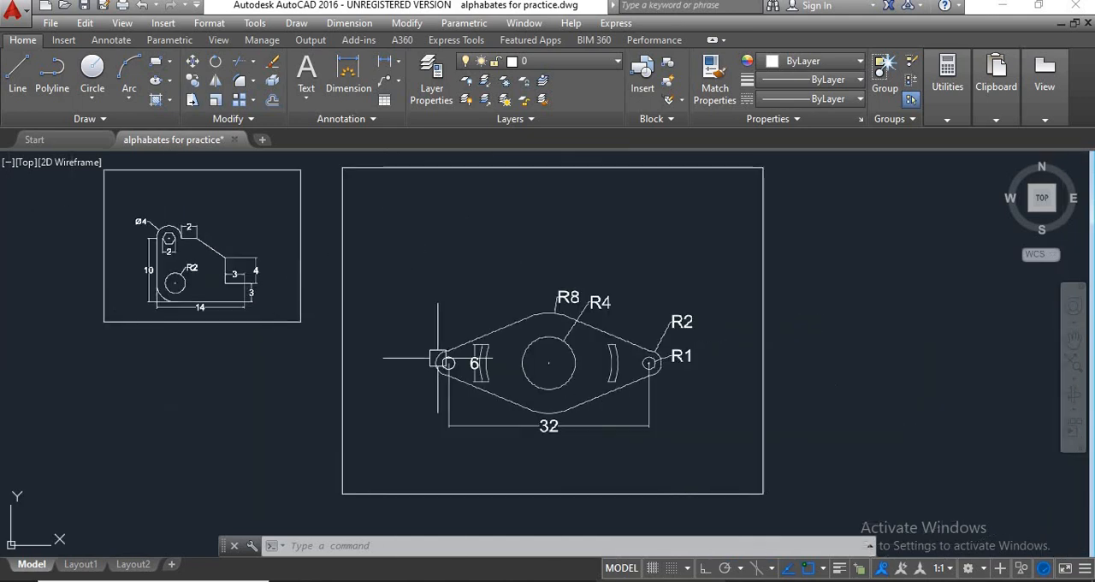
middle_click_drag(521, 428, 631, 396)
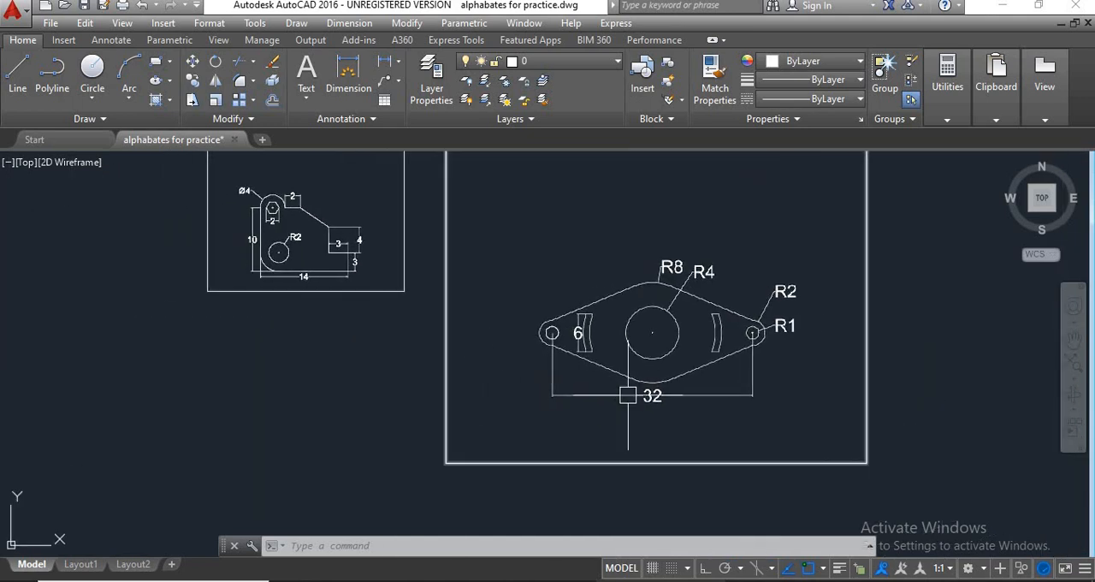
middle_click_drag(452, 374, 690, 406)
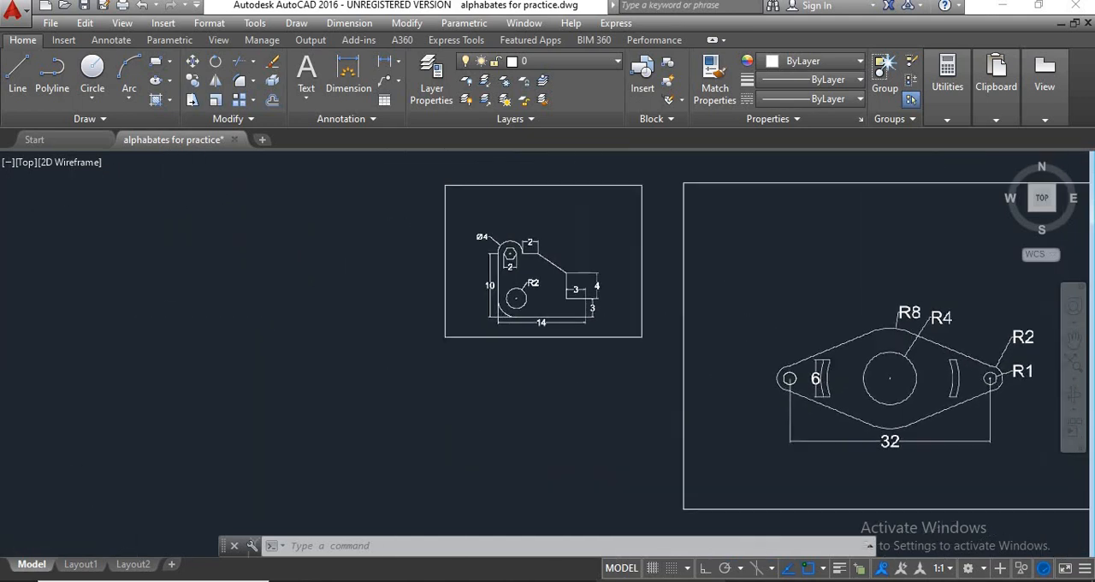
middle_click_drag(536, 327, 452, 345)
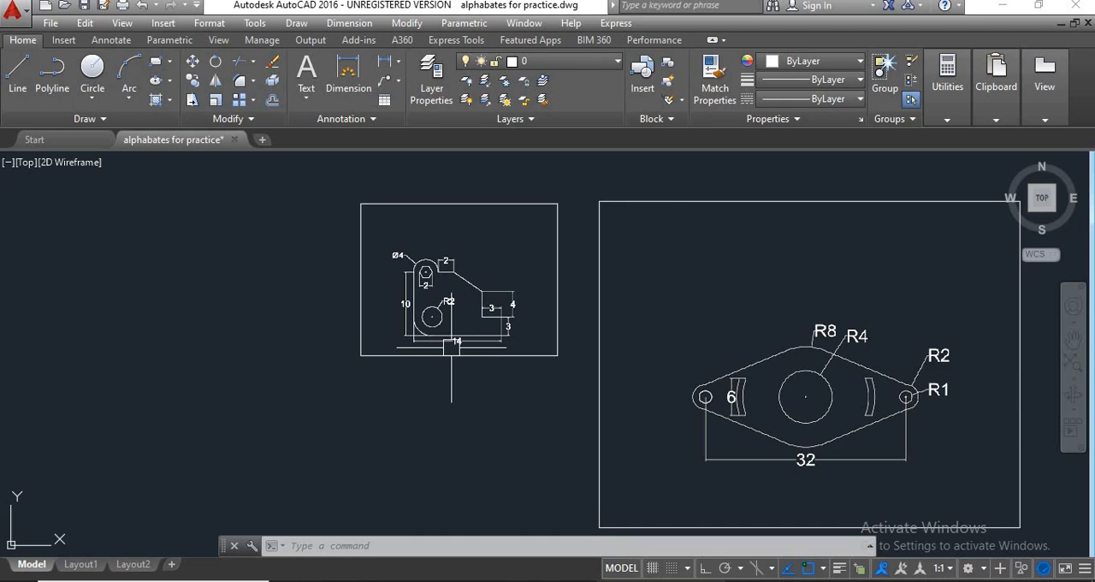
scroll(511, 470, "down", 3)
mouse_move(511, 470)
middle_mouse_down()
mouse_move(538, 382)
mouse_move(504, 396)
middle_mouse_up()
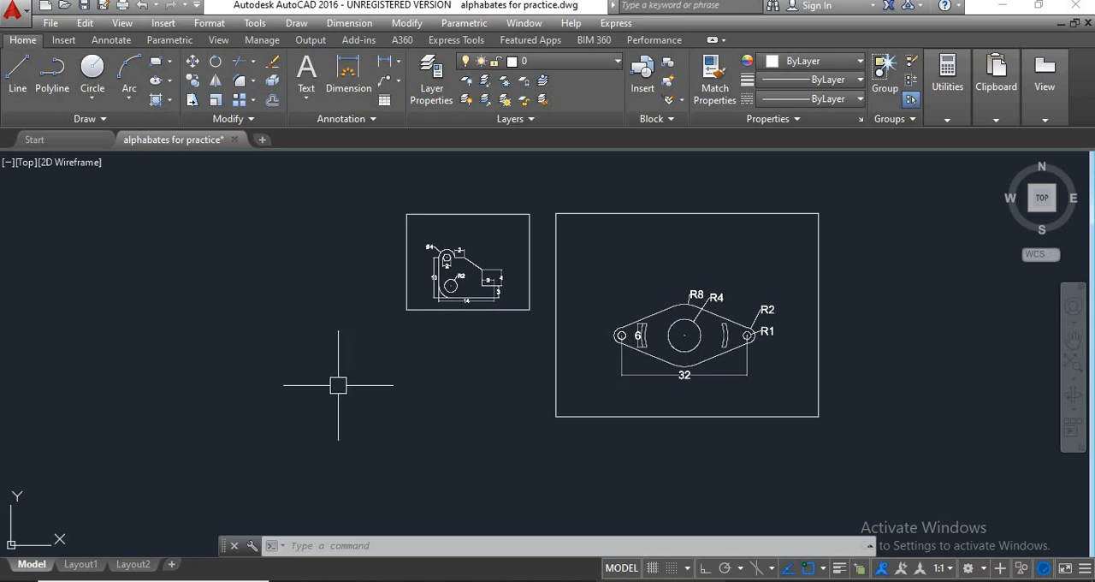
Draw a horizontal construction line below the two reference drawings.
scroll(338, 385, "down", 2)
middle_click_drag(338, 385, 435, 396)
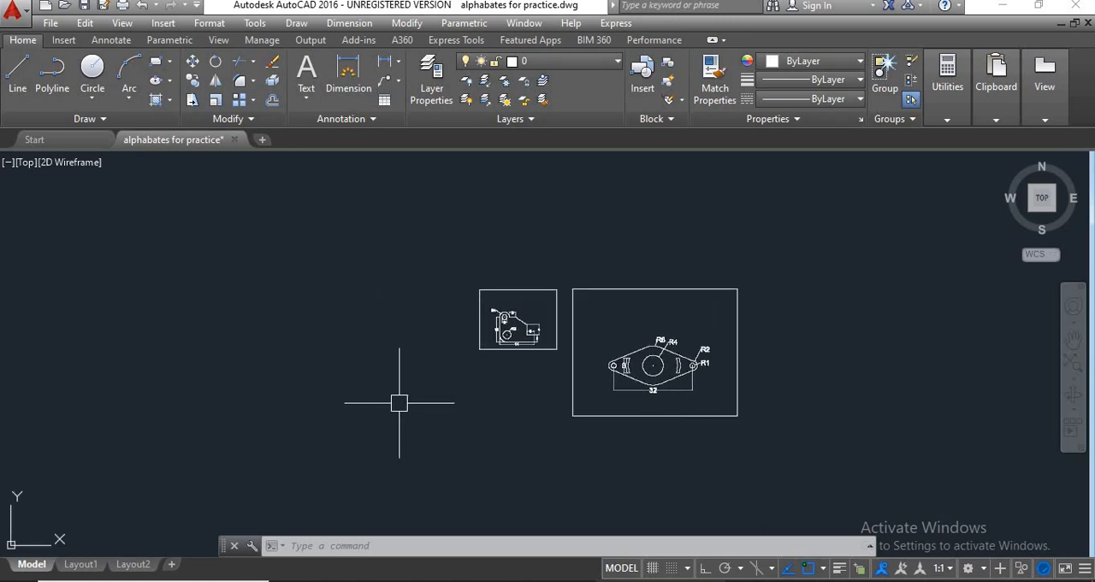
key("Escape")
key("Escape")
key("Escape")
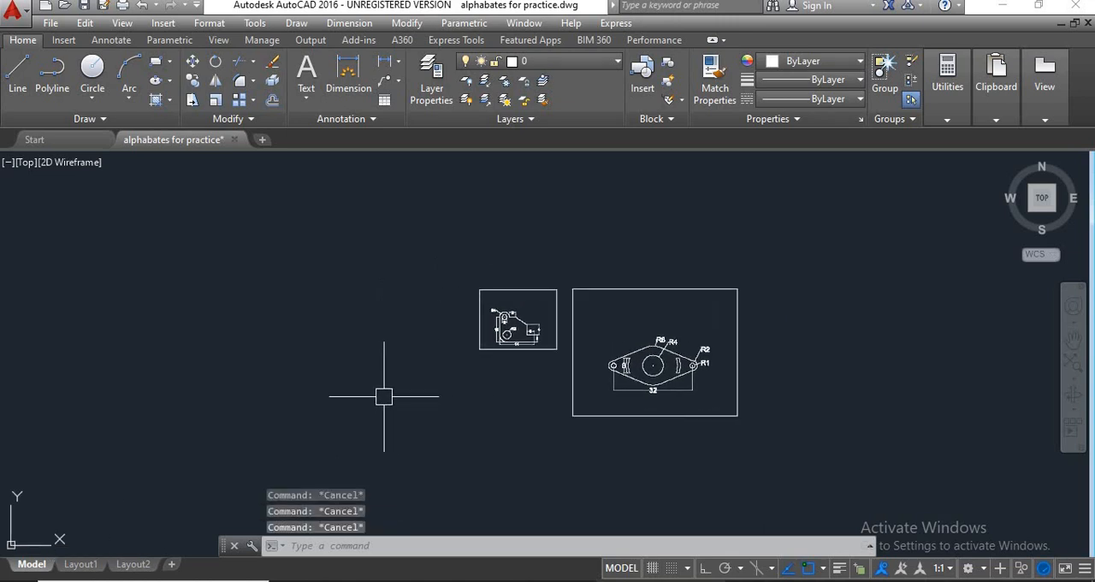
type("xl")
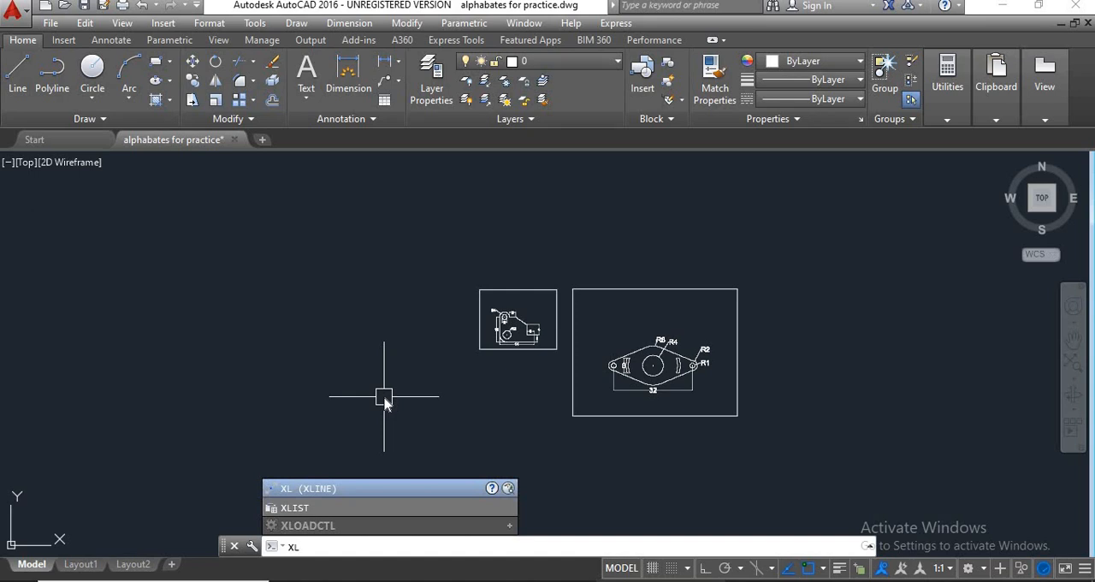
key("Return")
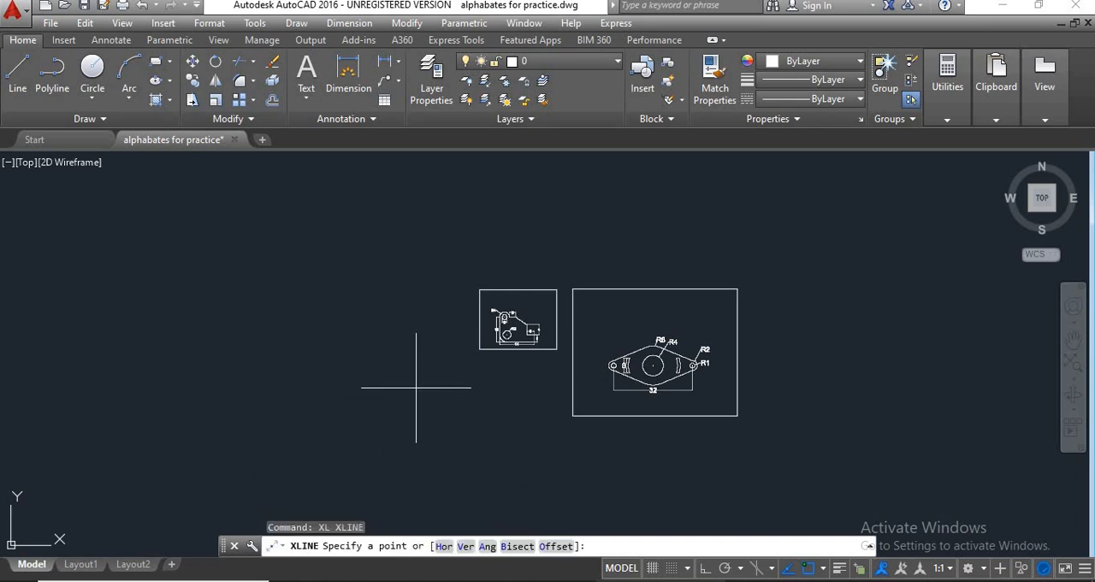
type("h")
key("Return")
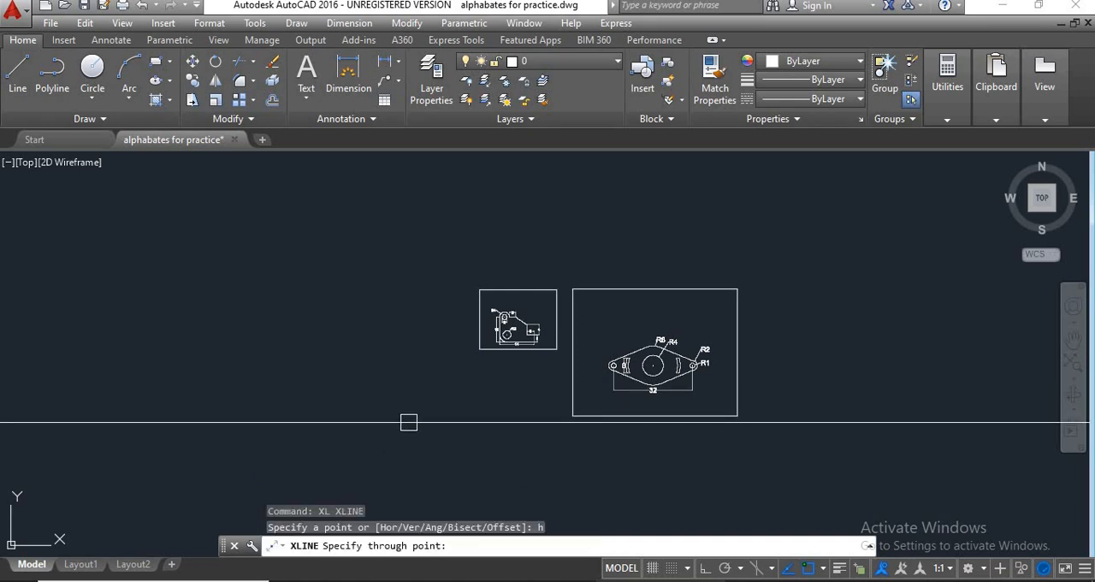
left_click(409, 423)
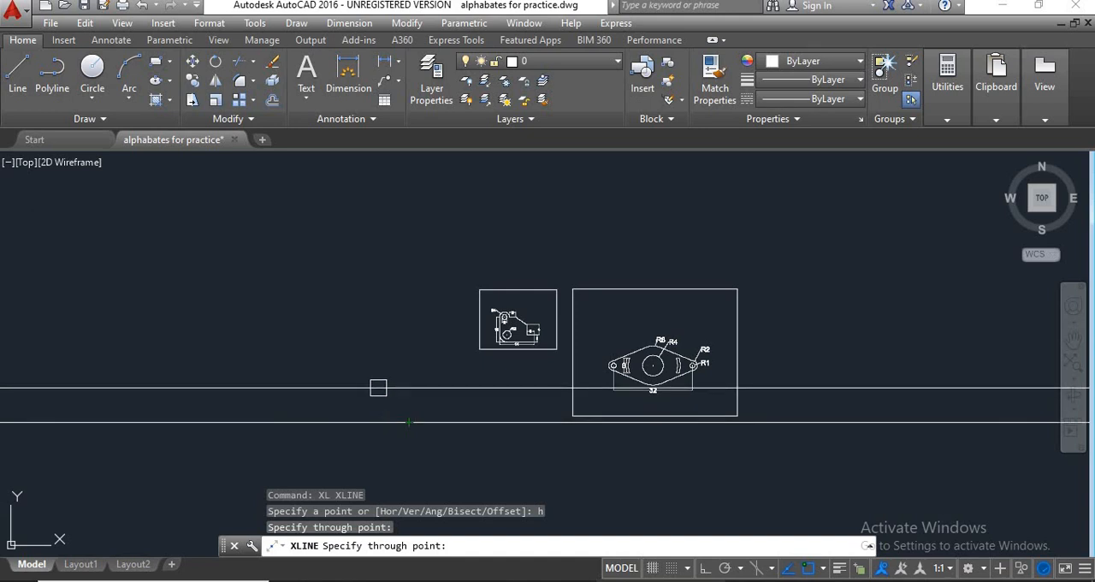
key("Return")
key("Return")
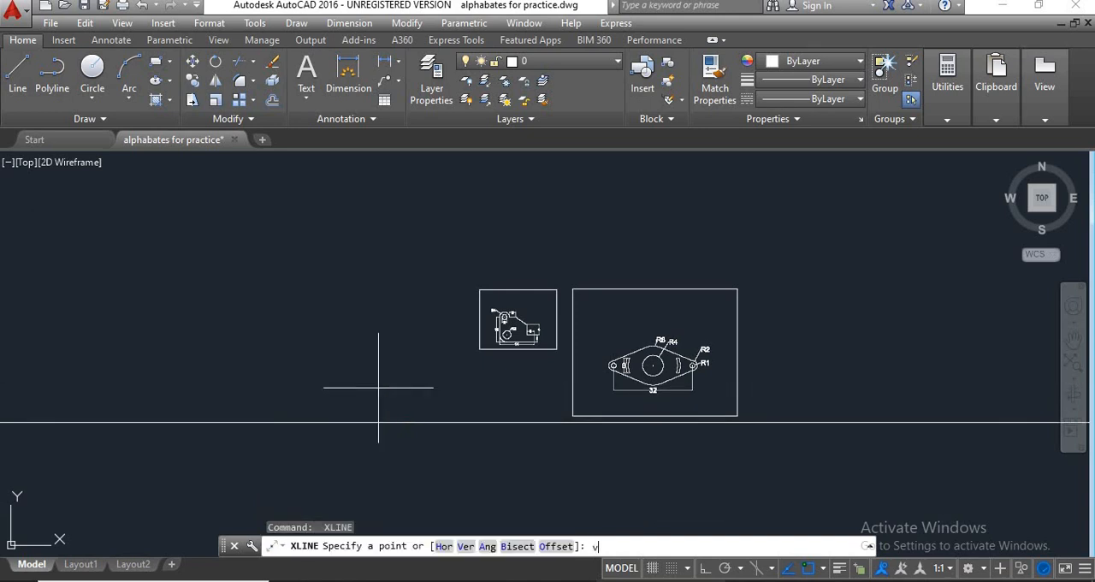
Draw a vertical construction line crossing the horizontal one, to the left of the bracket drawing.
type("v")
key("Return")
left_click(386, 423)
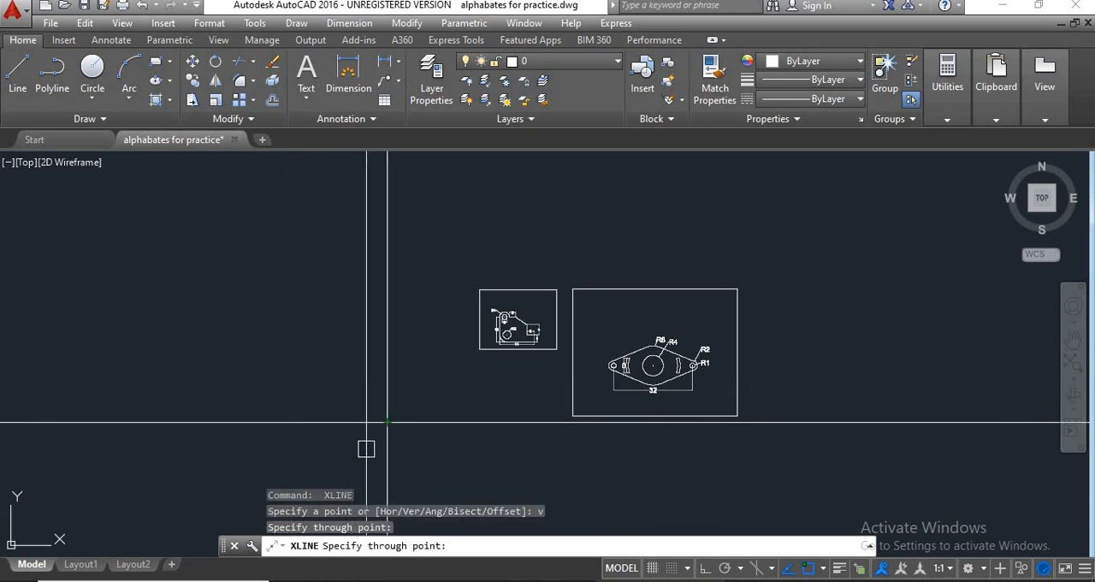
key("Escape")
Move the bracket's PDF underlay to the empty area on the left side of the vertical construction line.
left_click(480, 347)
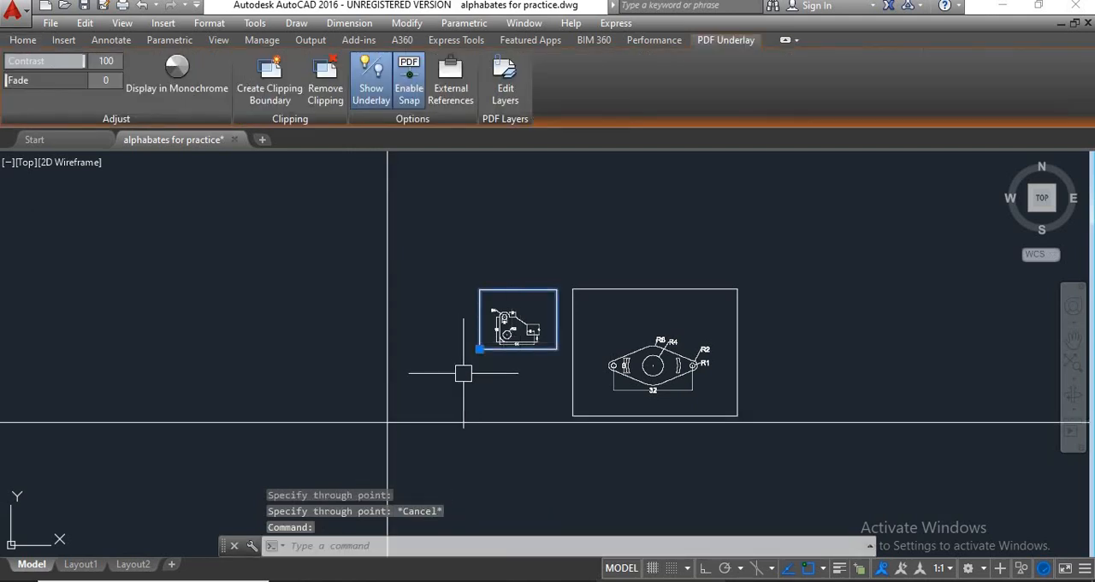
type("m")
key("Return")
left_click(517, 348)
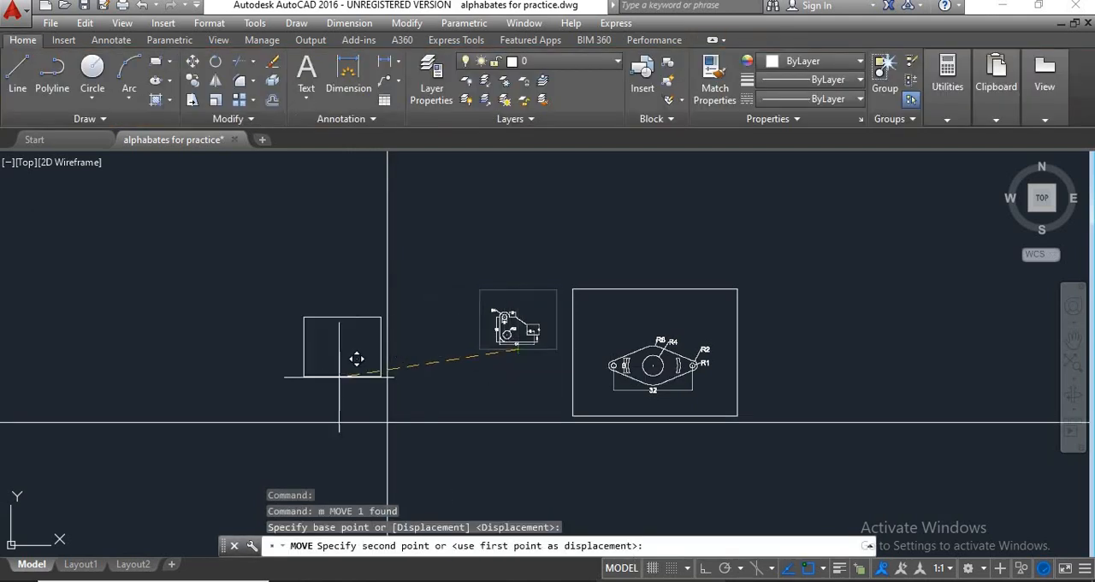
left_click(311, 368)
scroll(366, 432, "up", 5)
middle_click_drag(403, 450, 470, 382)
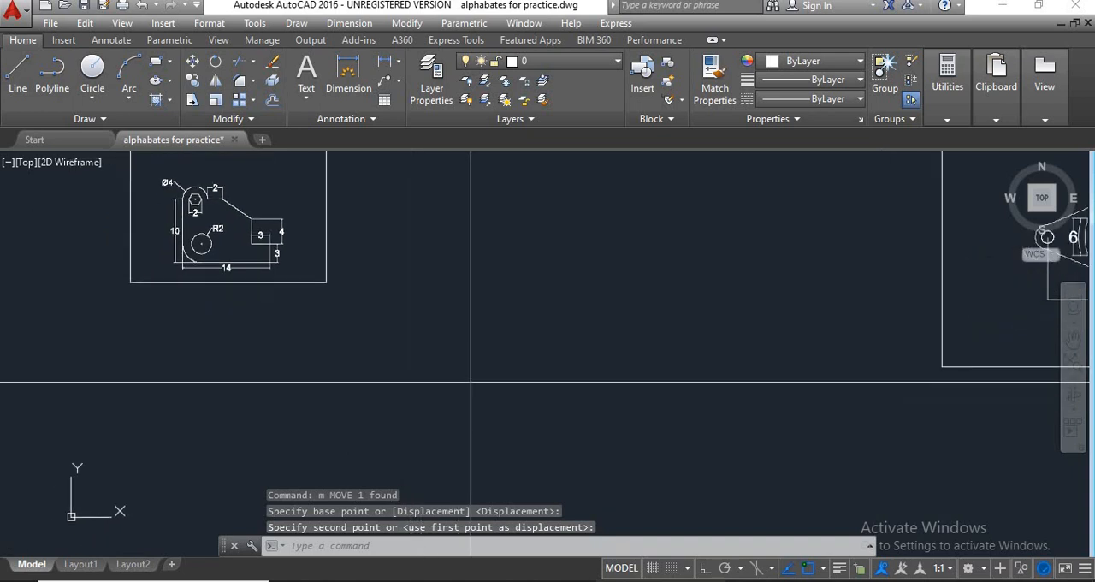
Move the bracket underlay down so its frame sits just above the horizontal construction line.
left_click(335, 284)
left_click(305, 275)
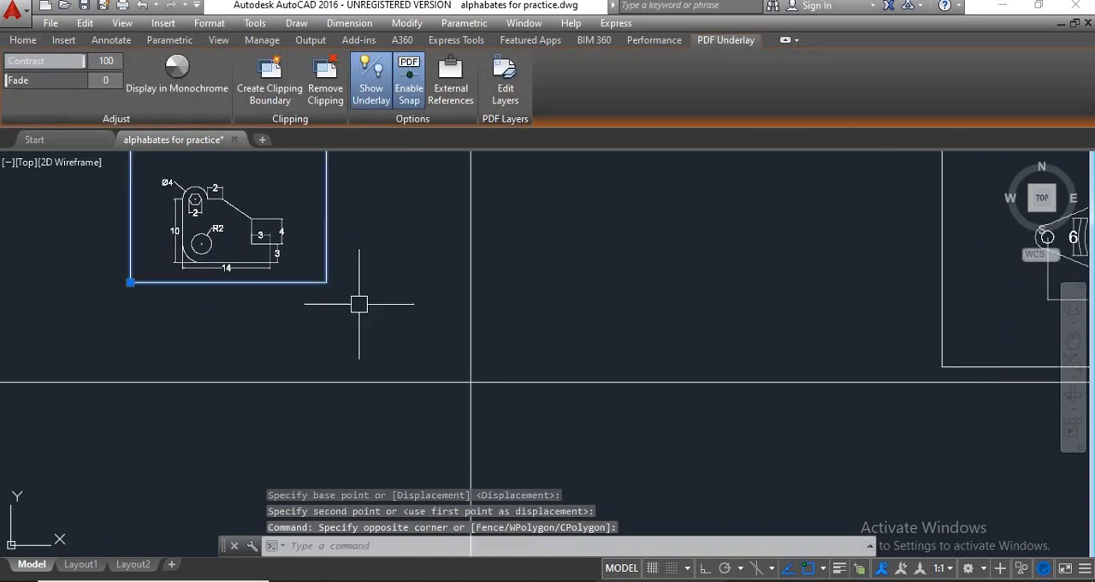
type("m")
key("Return")
left_click(304, 281)
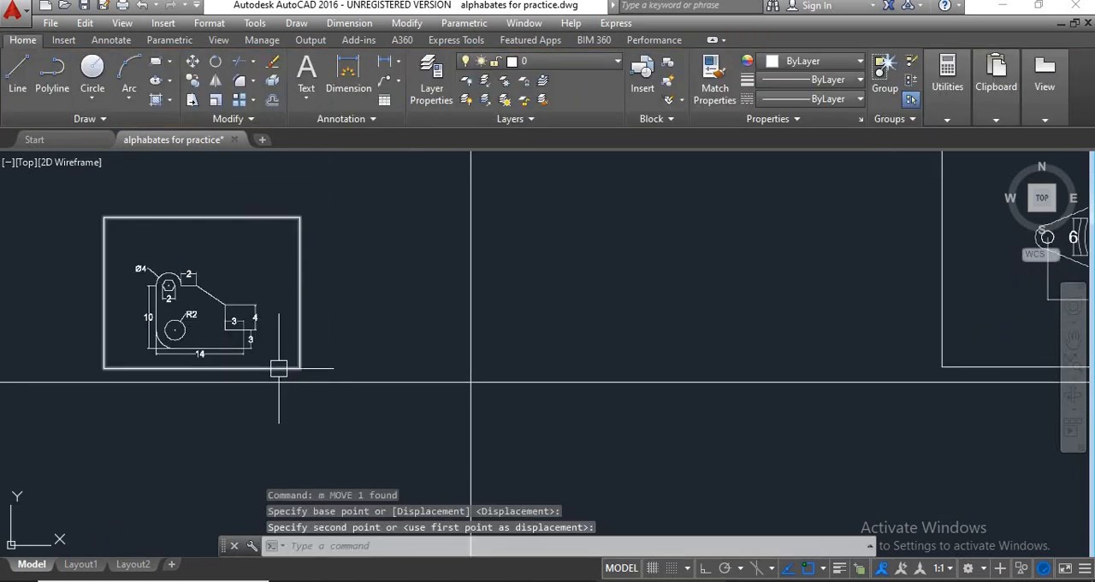
scroll(218, 366, "up", 2)
middle_click_drag(439, 390, 506, 395)
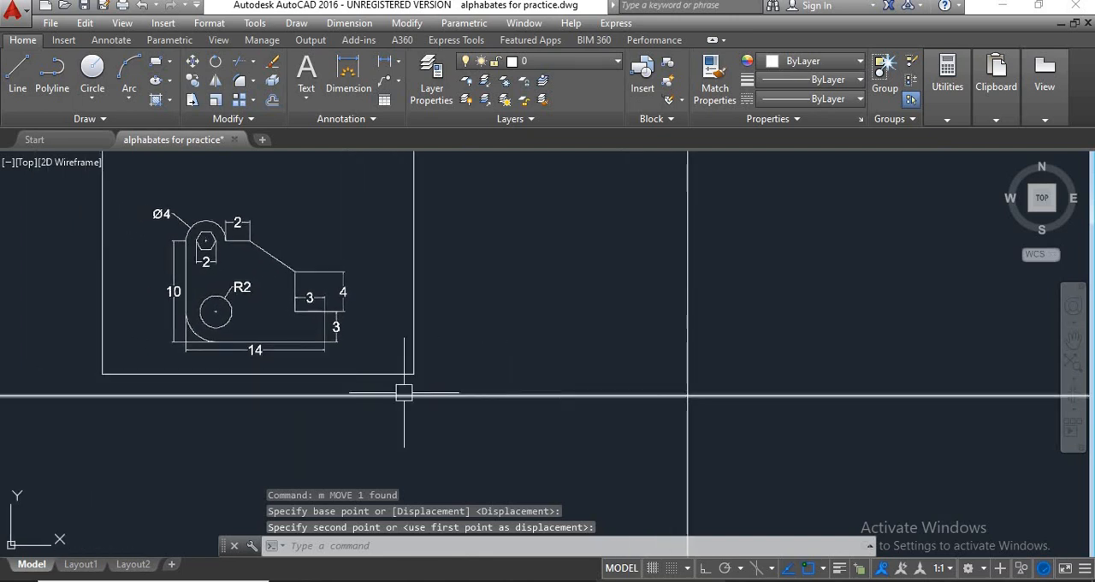
middle_click_drag(640, 423, 554, 396)
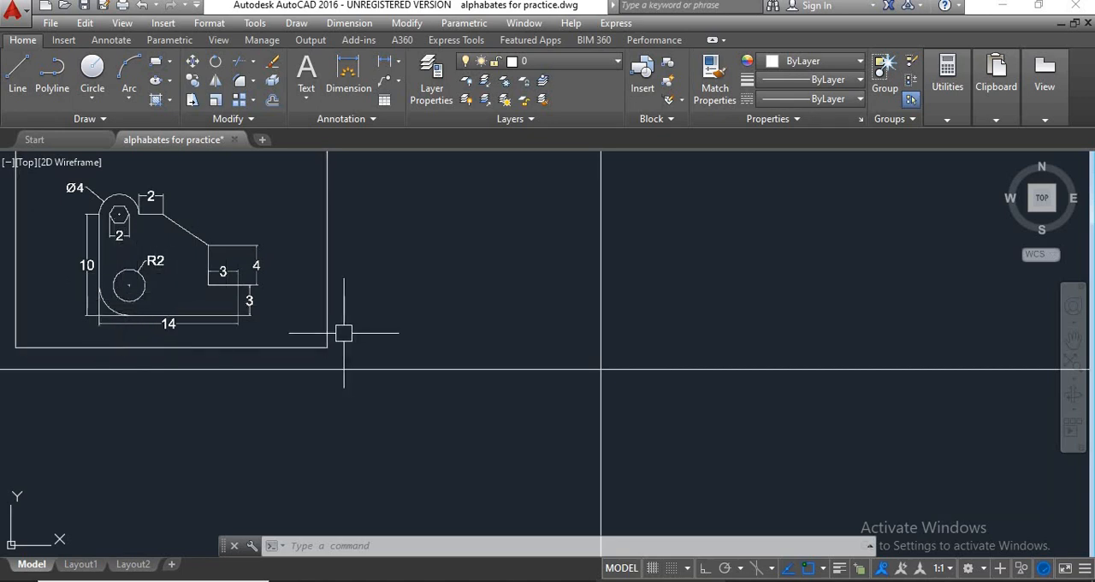
type("c")
key("Return")
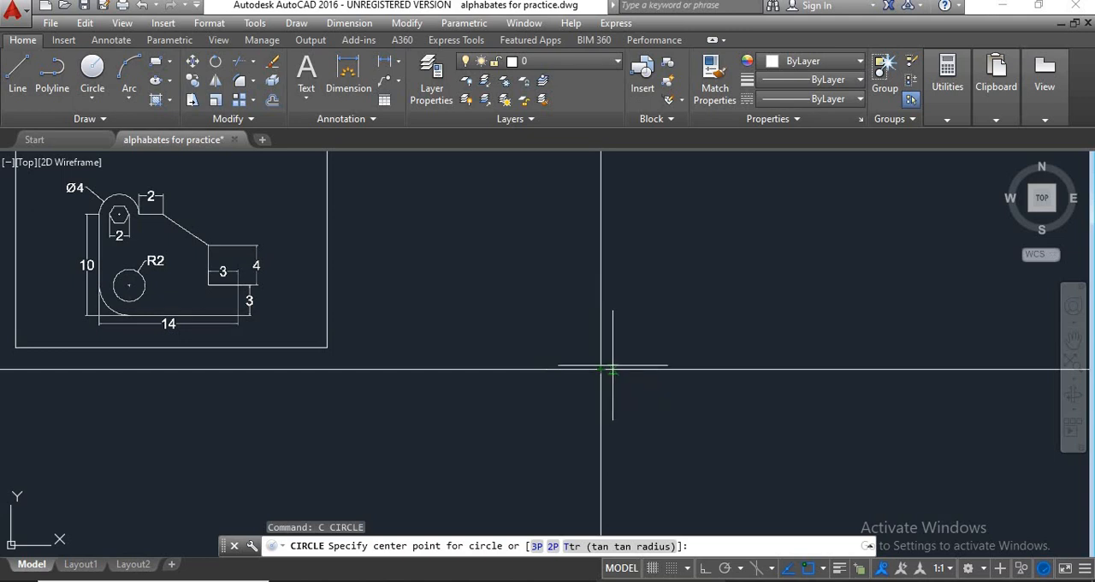
key("Escape")
Erase both the horizontal and the vertical construction line.
left_click(636, 337)
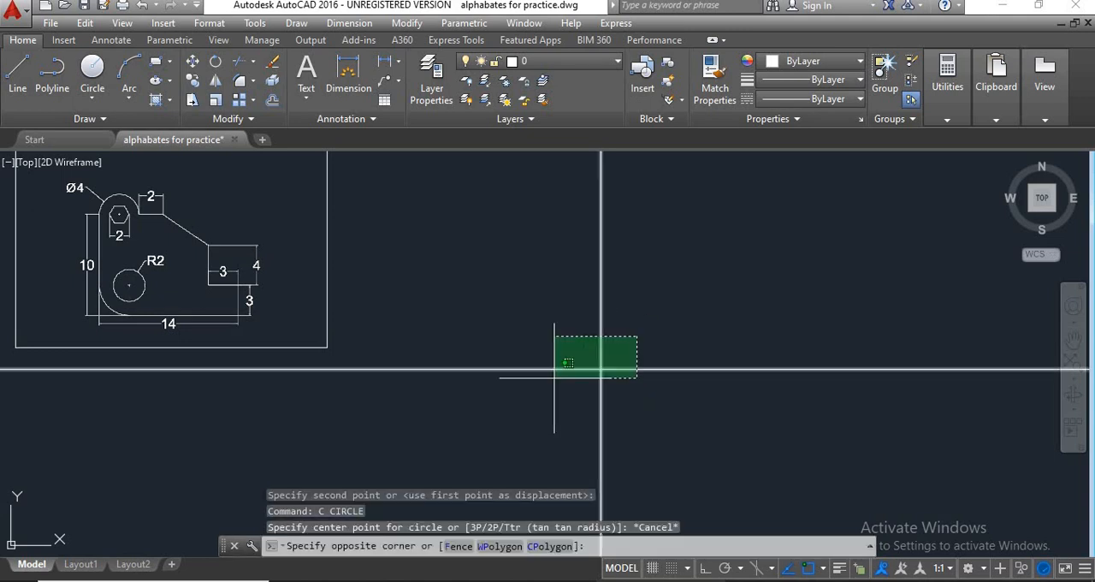
left_click(498, 407)
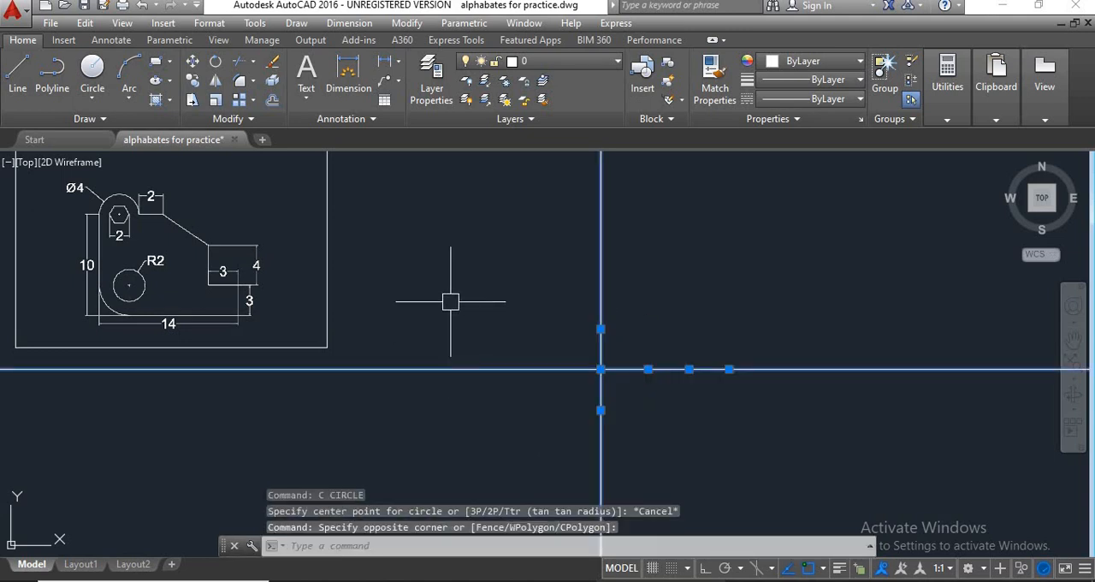
type("e")
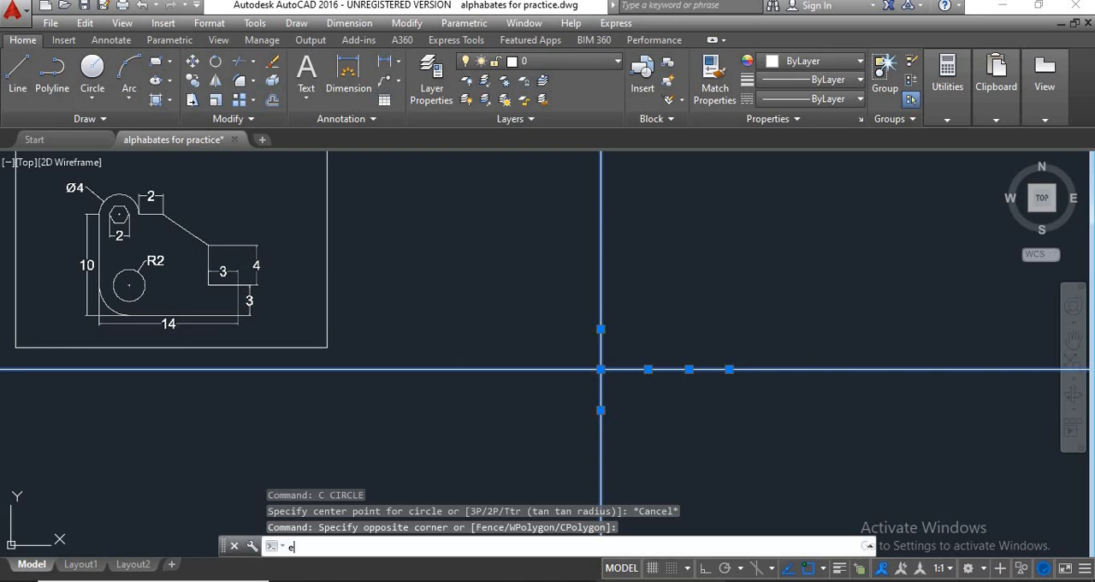
key("Return")
key("Escape")
key("Escape")
key("Escape")
With Ortho on, draw a 14-unit bottom edge leftward and a 10-unit left edge upward in the empty area beside the reference.
type("l")
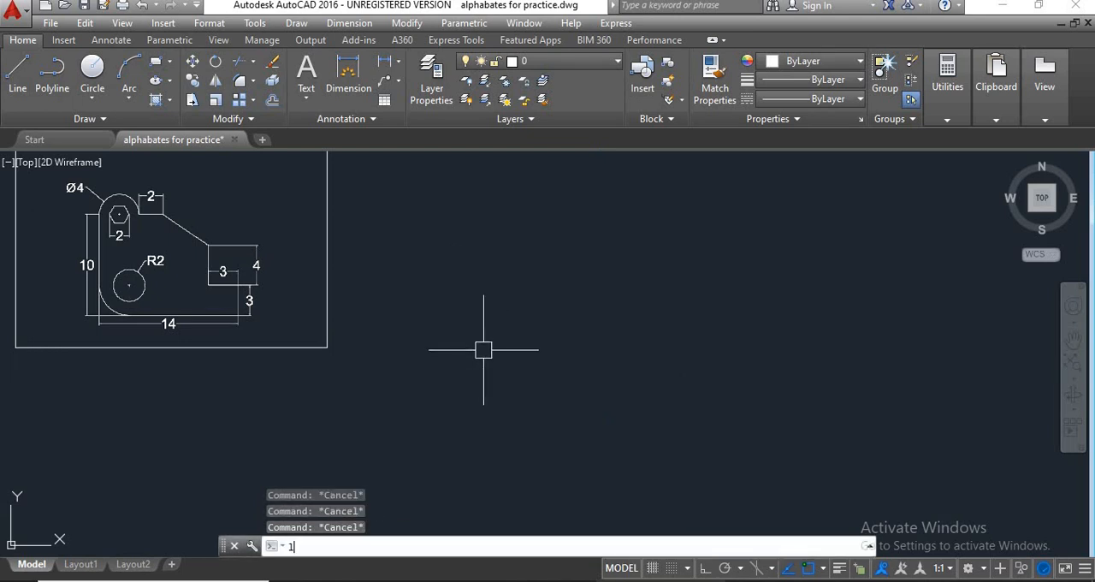
key("Return")
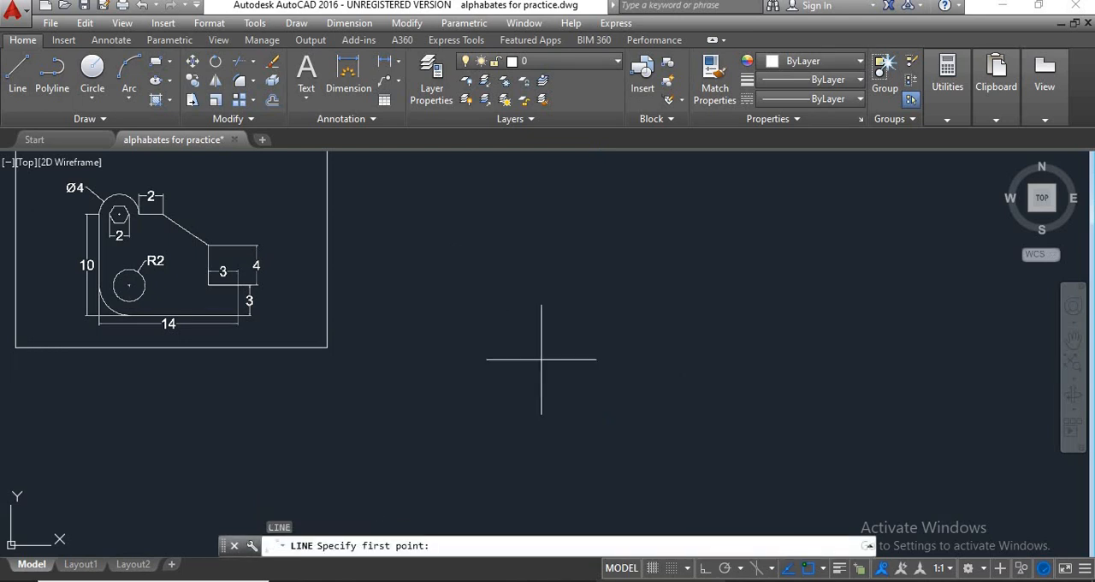
left_click(690, 368)
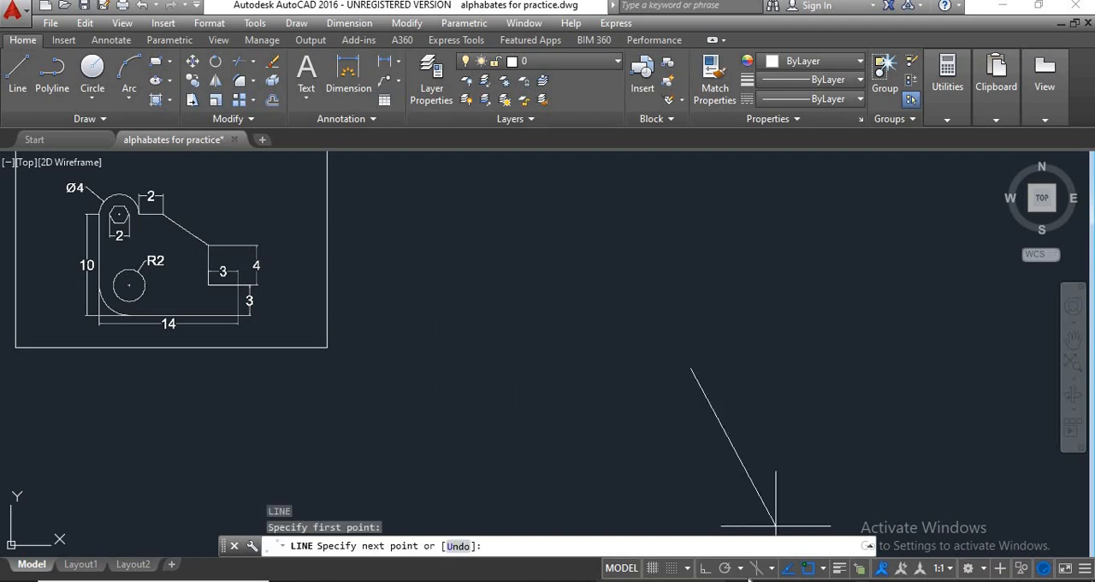
left_click(703, 568)
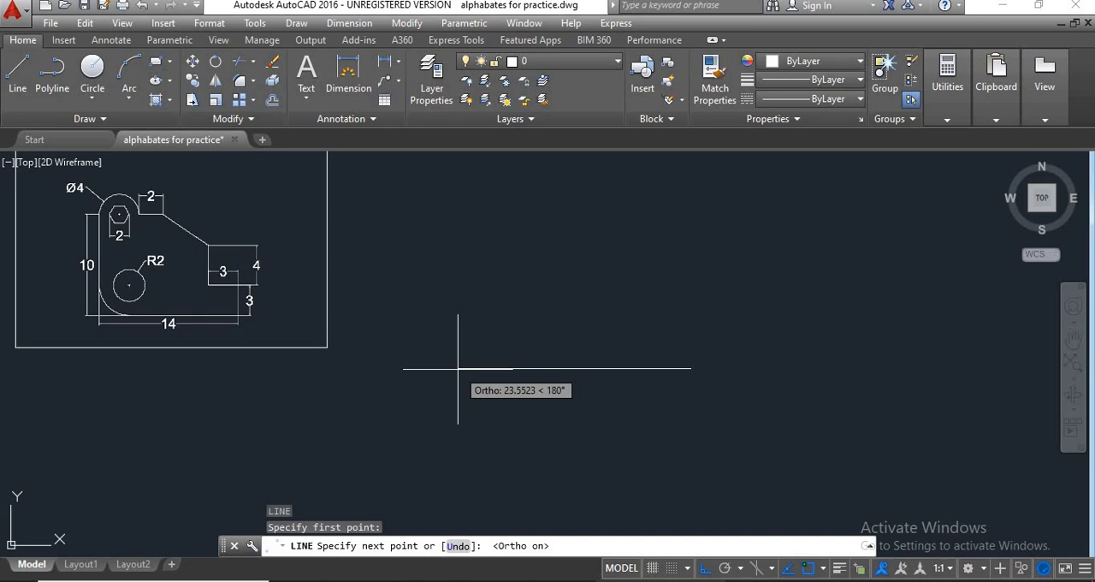
type("14")
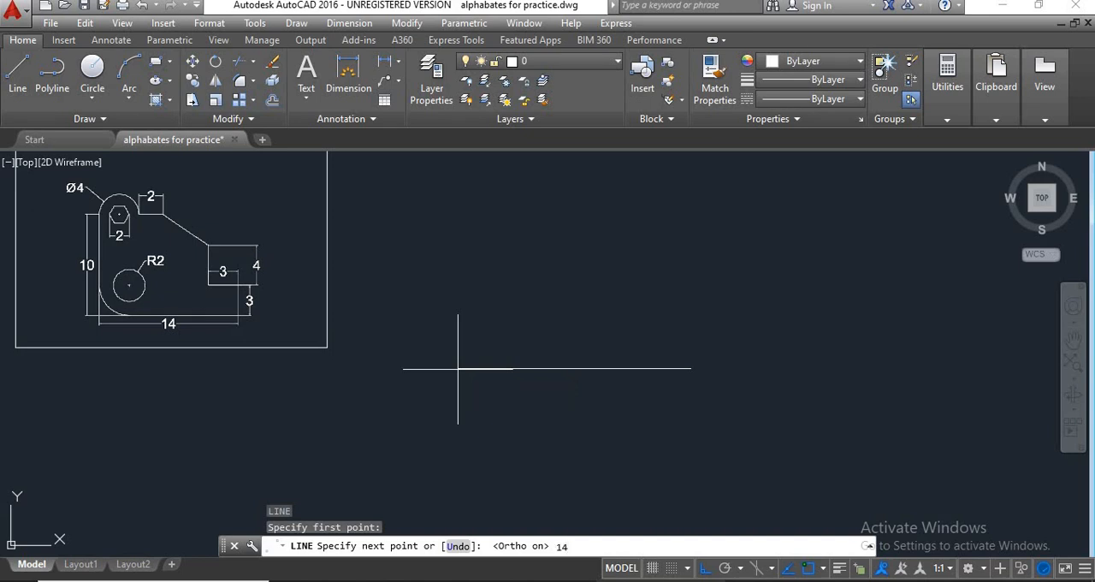
key("Return")
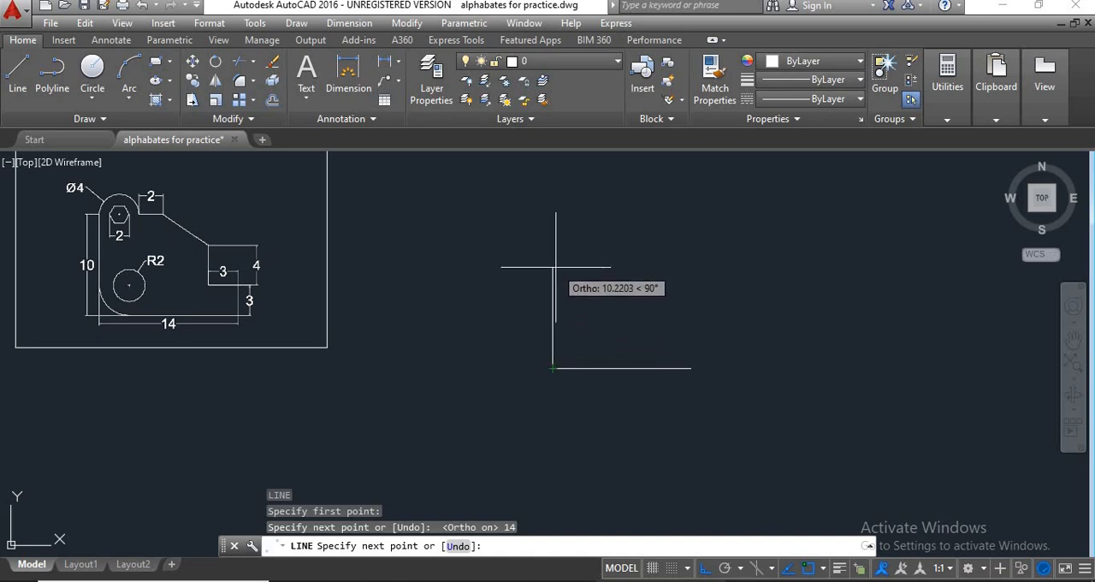
type("10")
key("Return")
key("Return")
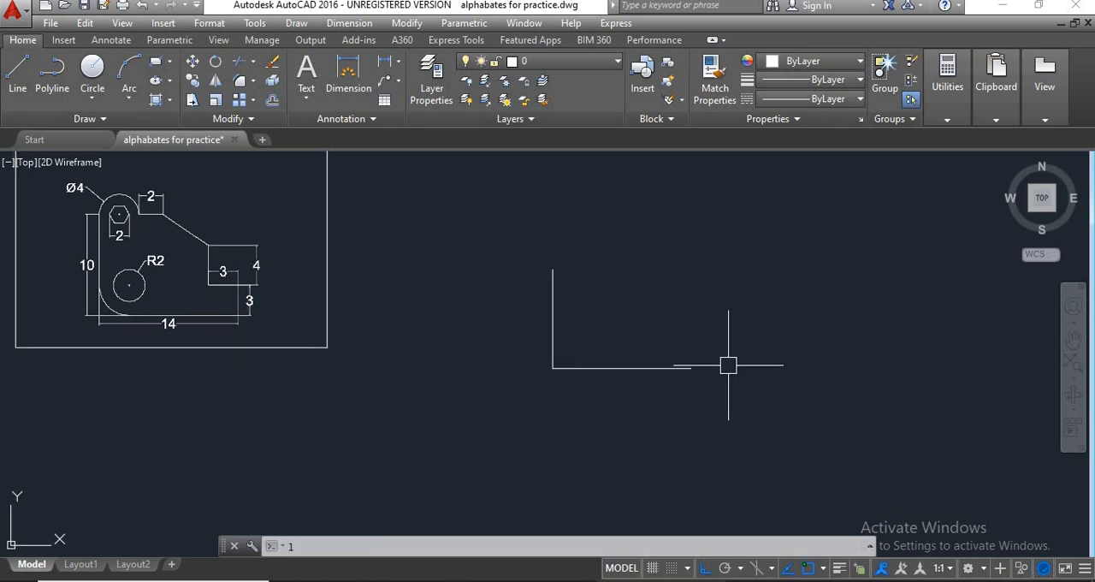
Draw the stepped edge from the free end of the bottom edge: 3 units up, 3 units left and 4 units up.
key("Return")
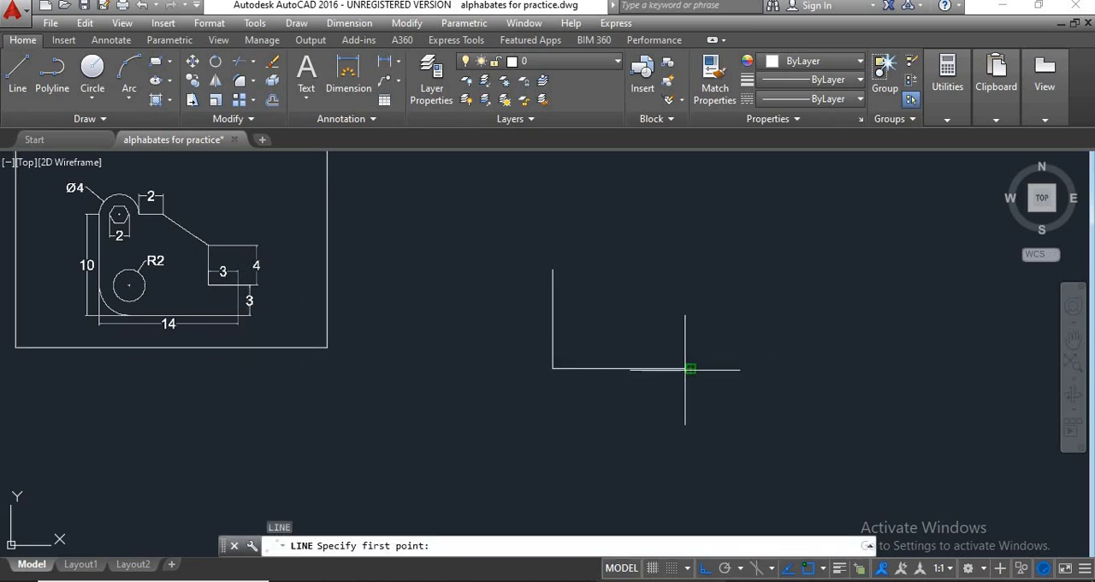
left_click(690, 369)
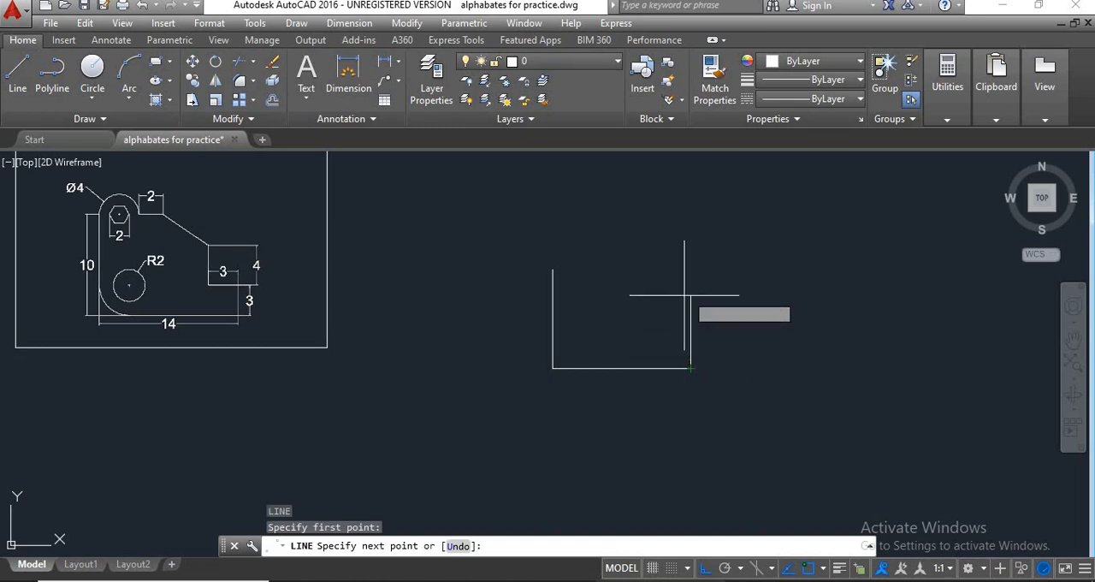
type("3")
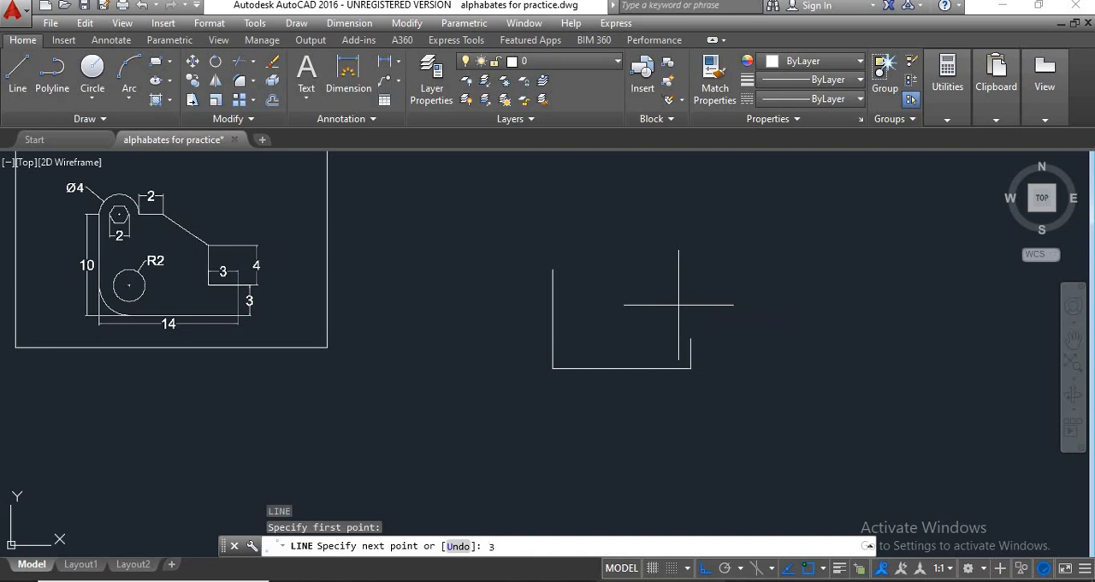
key("Return")
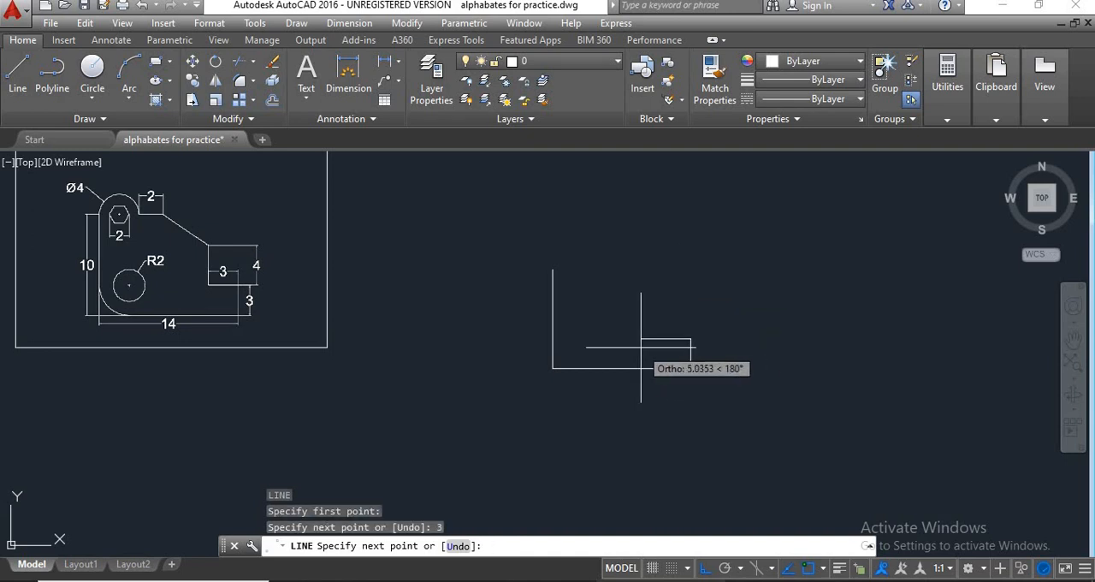
scroll(652, 345, "up", 1)
scroll(652, 345, "down", 1)
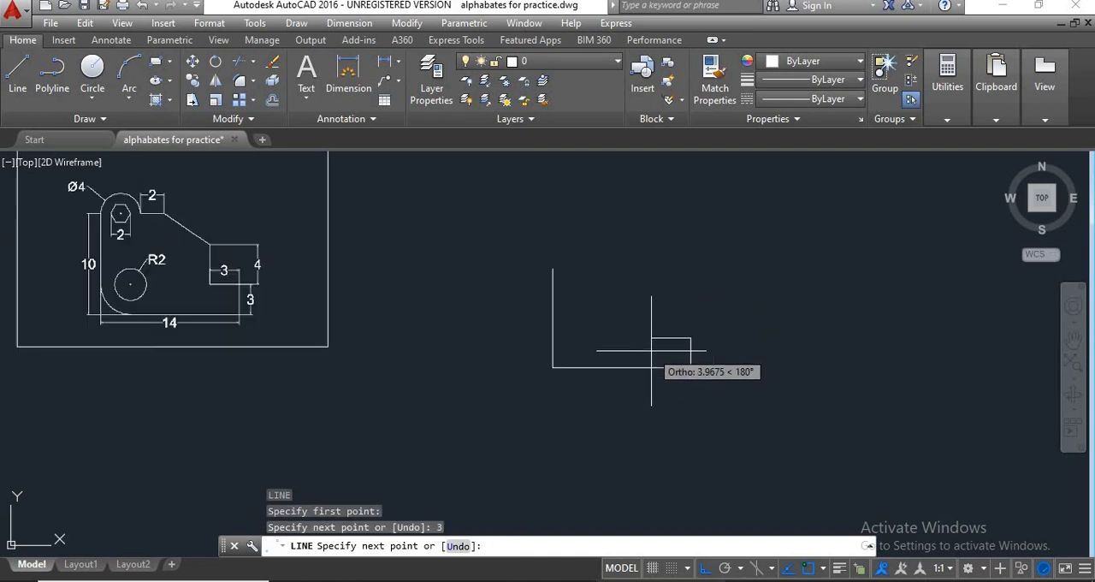
middle_click_drag(655, 352, 692, 361)
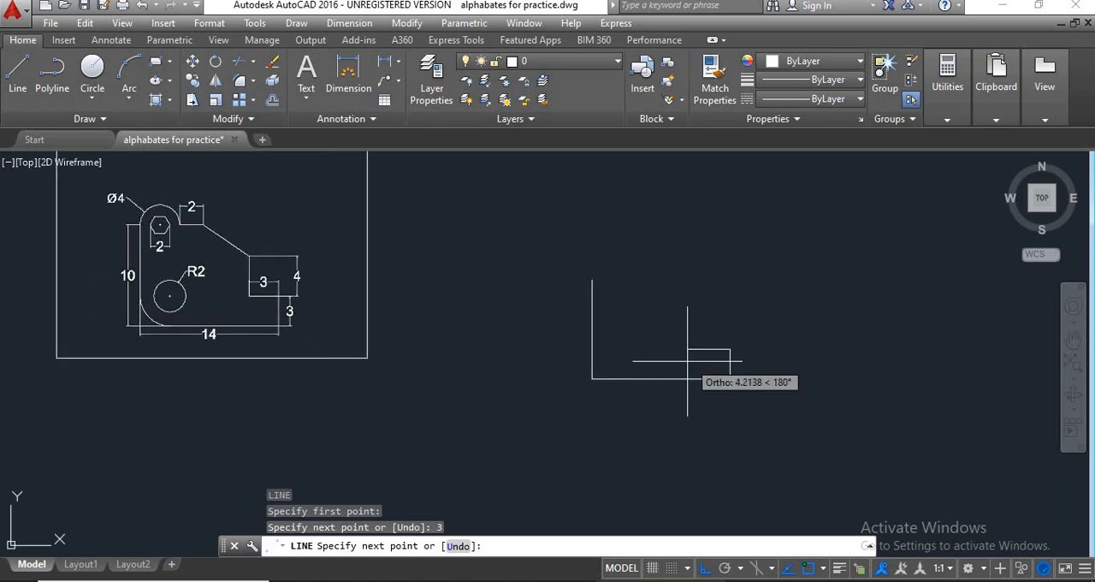
type("3")
key("Return")
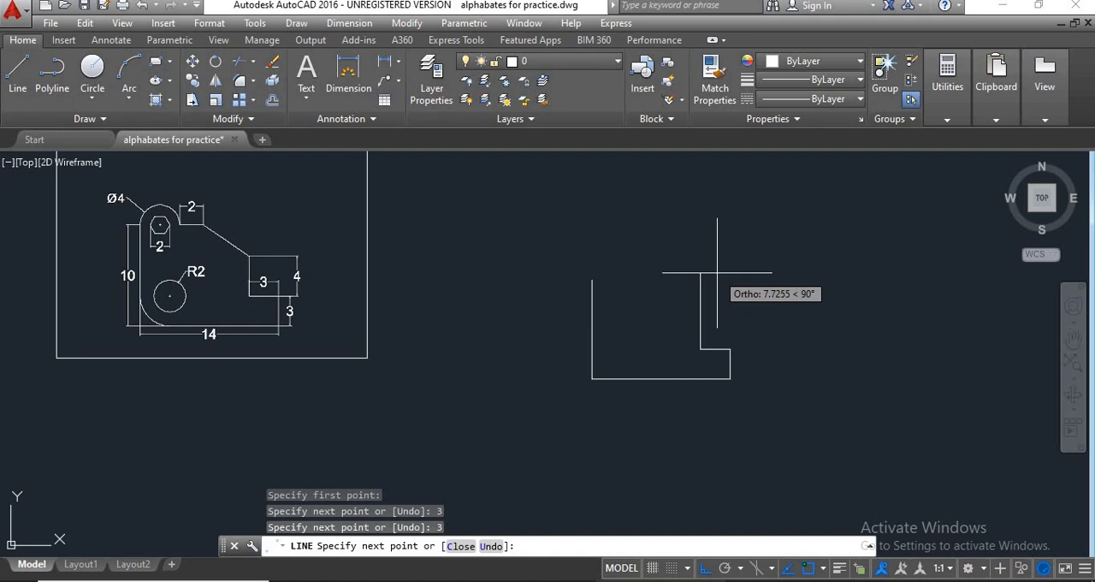
type("4")
key("Return")
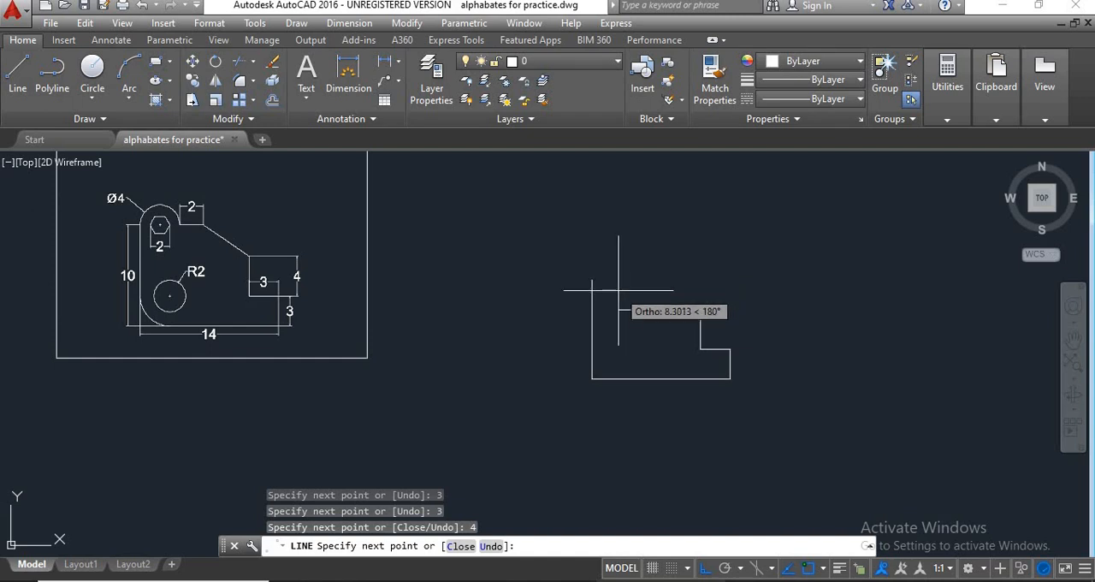
key("Return")
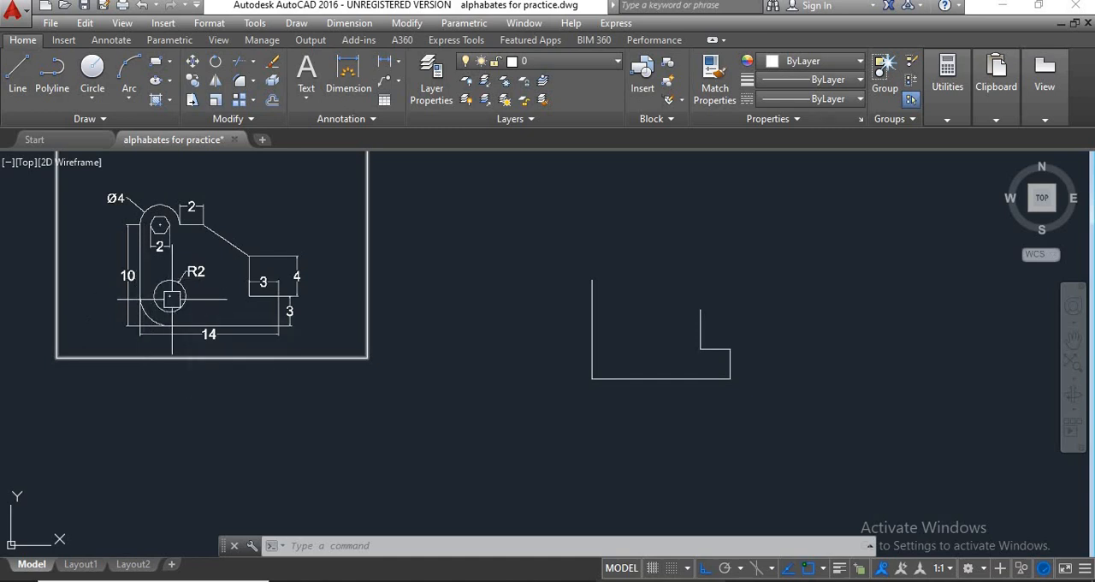
Draw a freehand-sized circle in the empty space above the 4-unit edge, inside the reference drawing's frame.
scroll(171, 297, "up", 3)
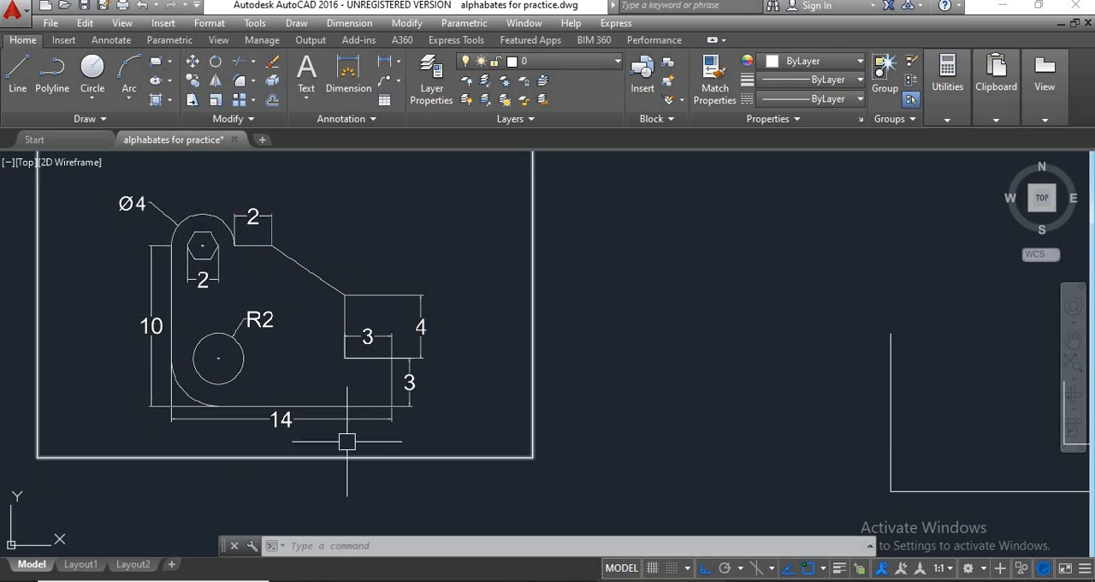
mouse_move(309, 360)
middle_mouse_down()
mouse_move(330, 387)
mouse_move(299, 391)
middle_mouse_up()
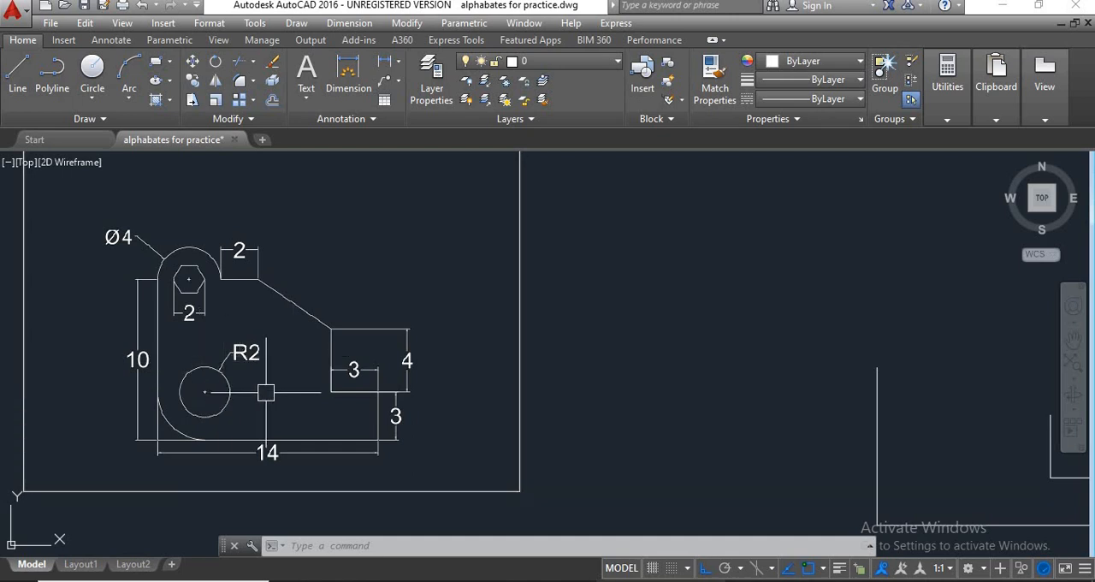
type("c")
key("Return")
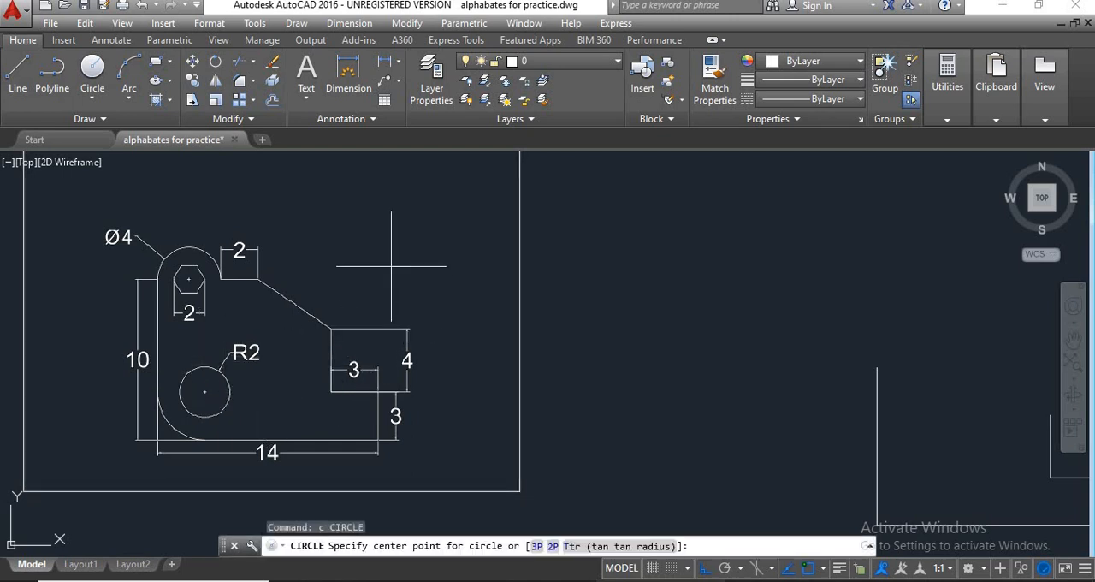
left_click(386, 252)
left_click(407, 270)
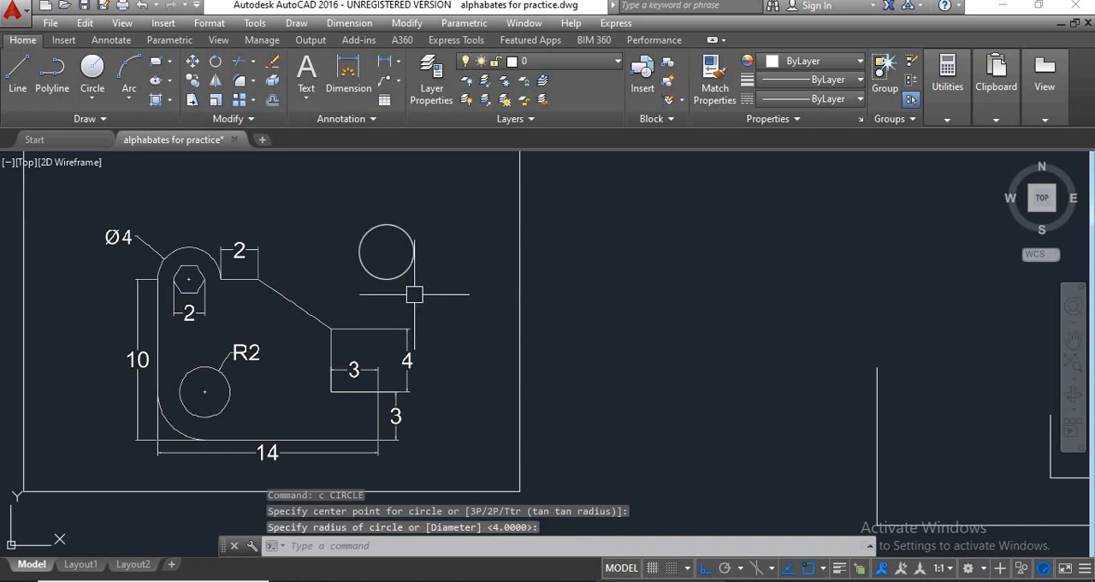
Draw a vertical diameter line from the bottom quadrant to the top quadrant of the sample circle.
type("l")
key("Return")
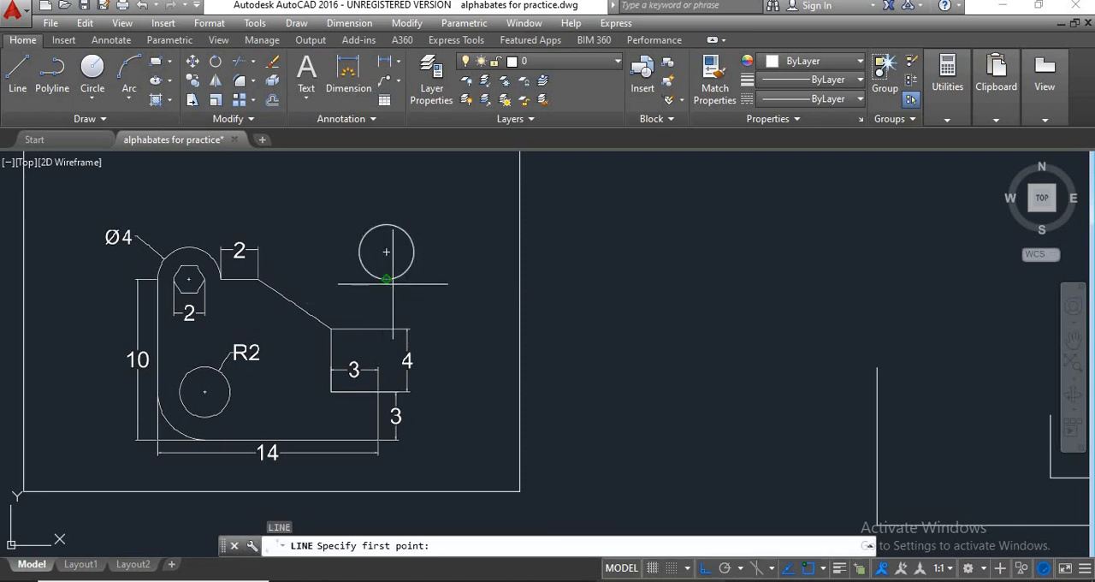
left_click(386, 292)
left_click(387, 225)
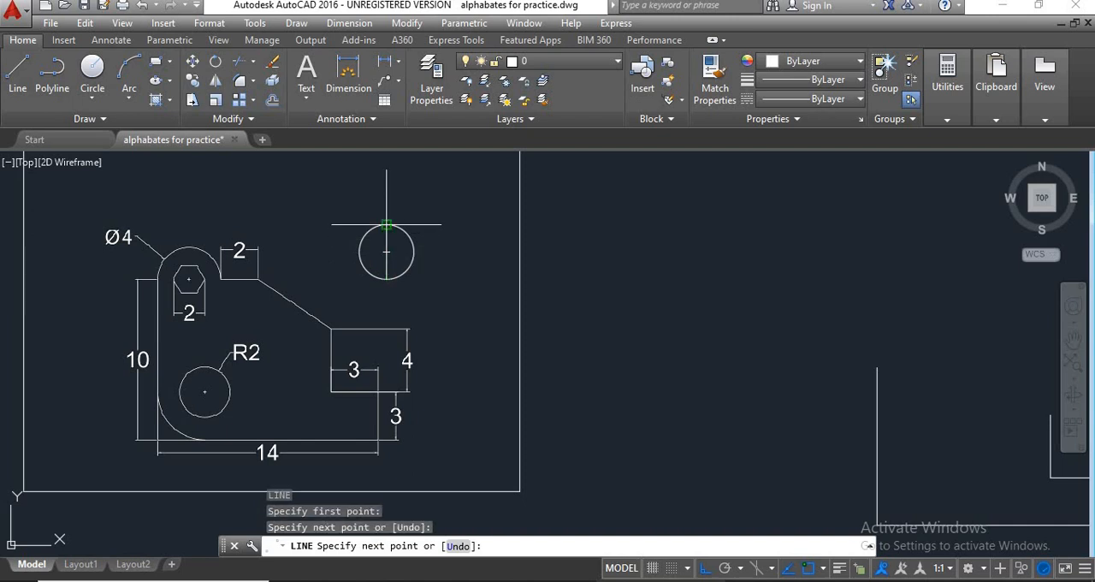
key("Return")
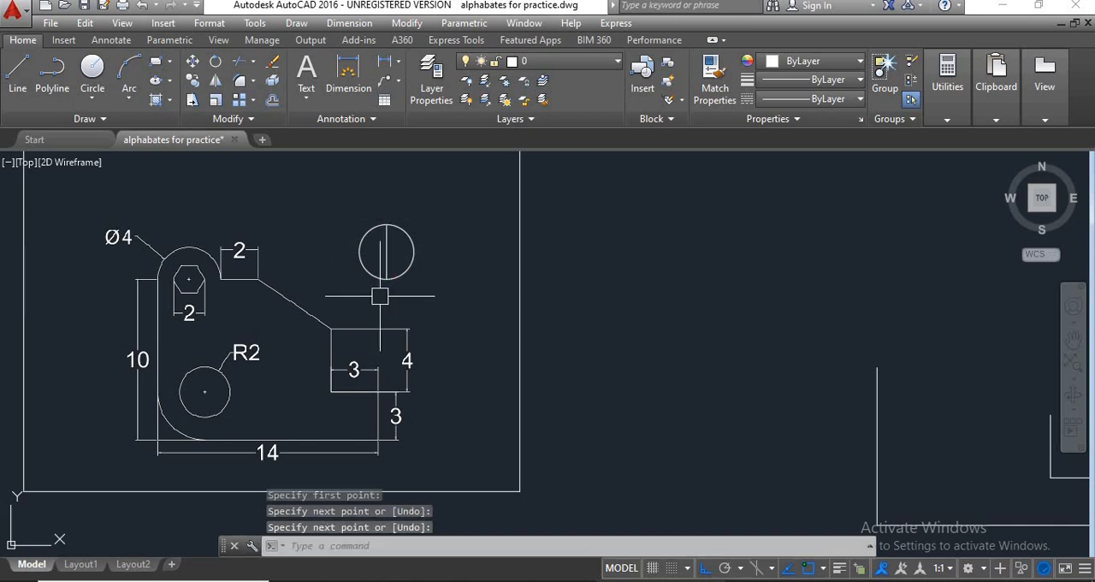
Erase the diameter line inside the sample circle.
left_click(382, 250)
type("E")
key("Return")
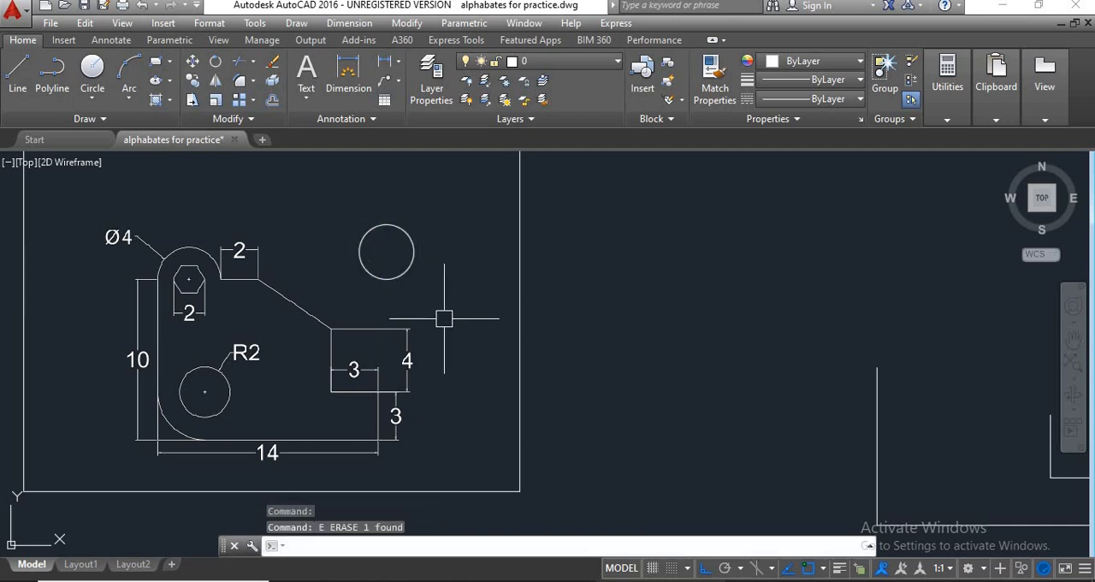
key("Escape")
key("Escape")
Draw a vertical radius line between the top quadrant and the centre of the sample circle.
type("l")
key("Return")
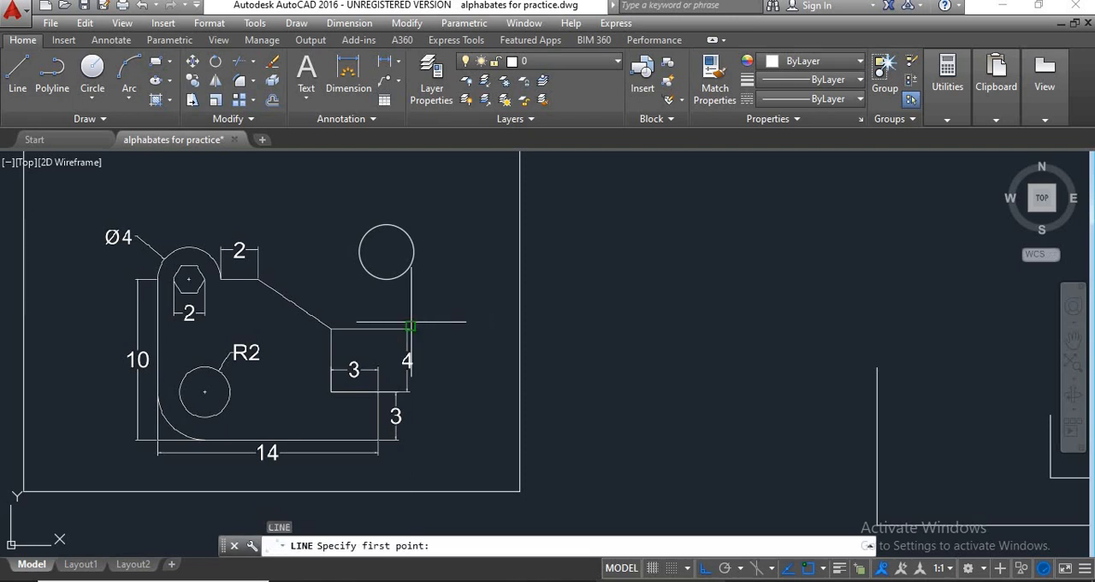
left_click(409, 326)
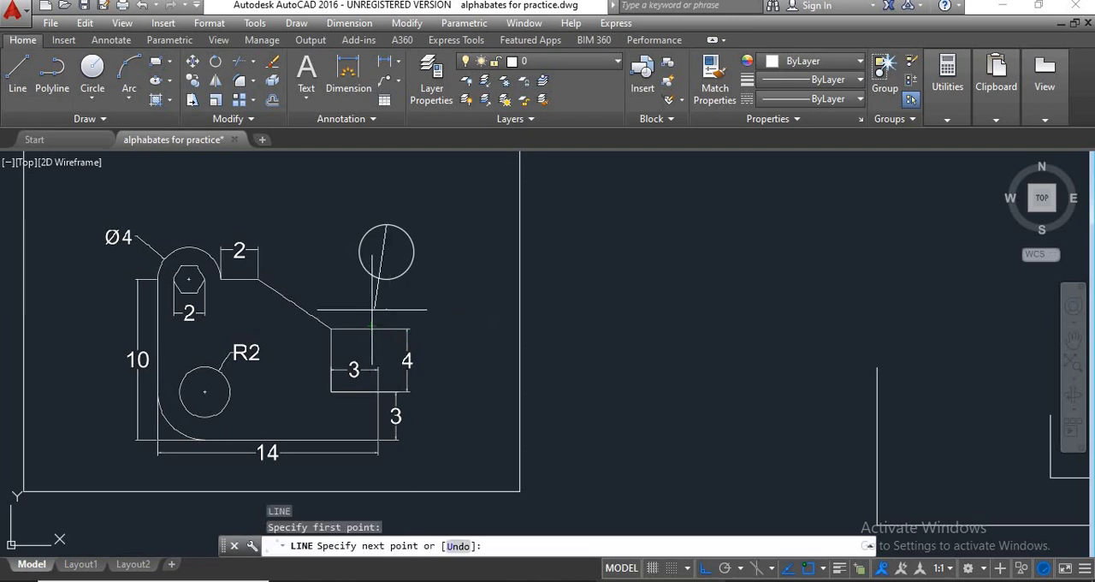
left_click(385, 252)
key("Return")
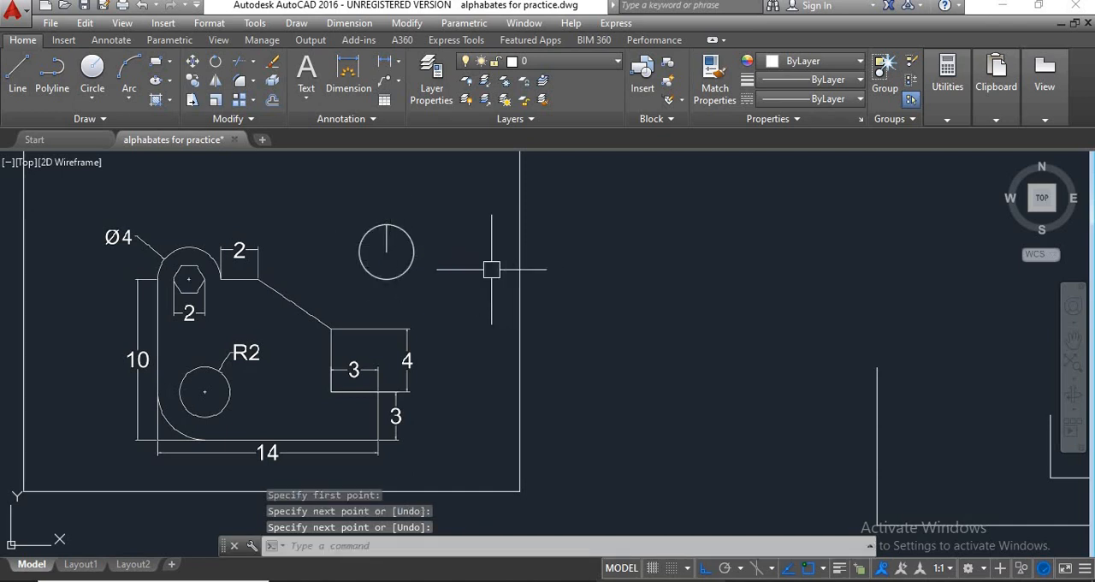
Erase the radius line inside the sample circle.
left_click(386, 242)
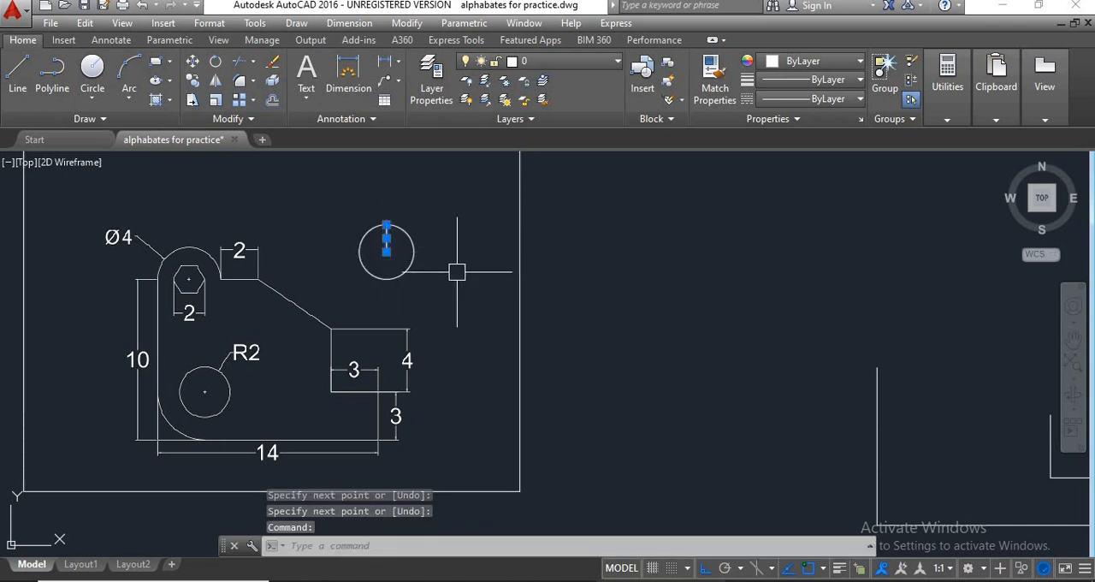
type("e")
key("Return")
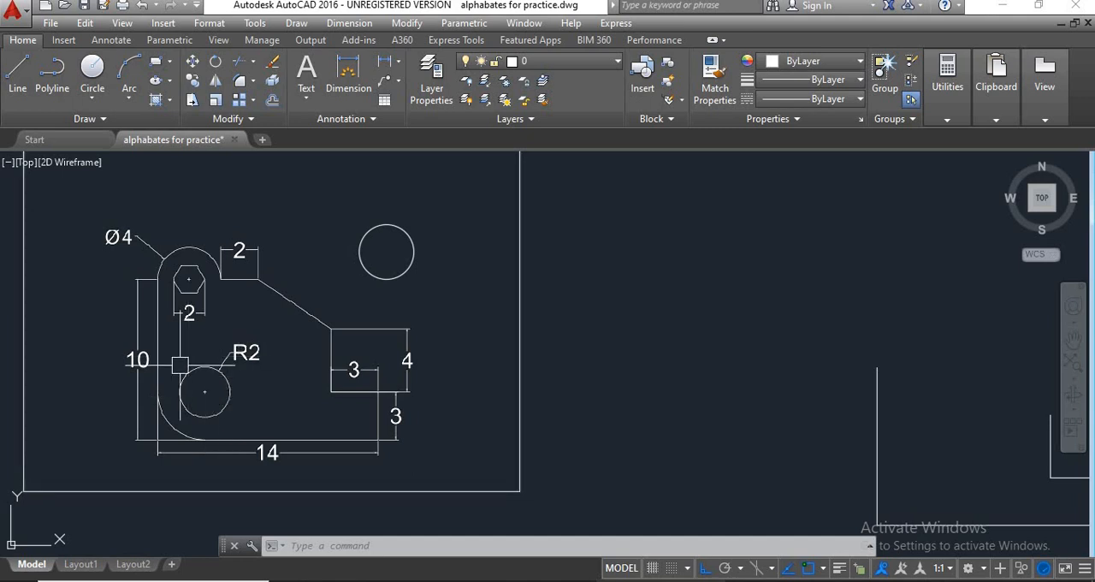
Offset the bottom edge upward and the left edge inward by 3 units on the new outline.
scroll(116, 276, "down", 2)
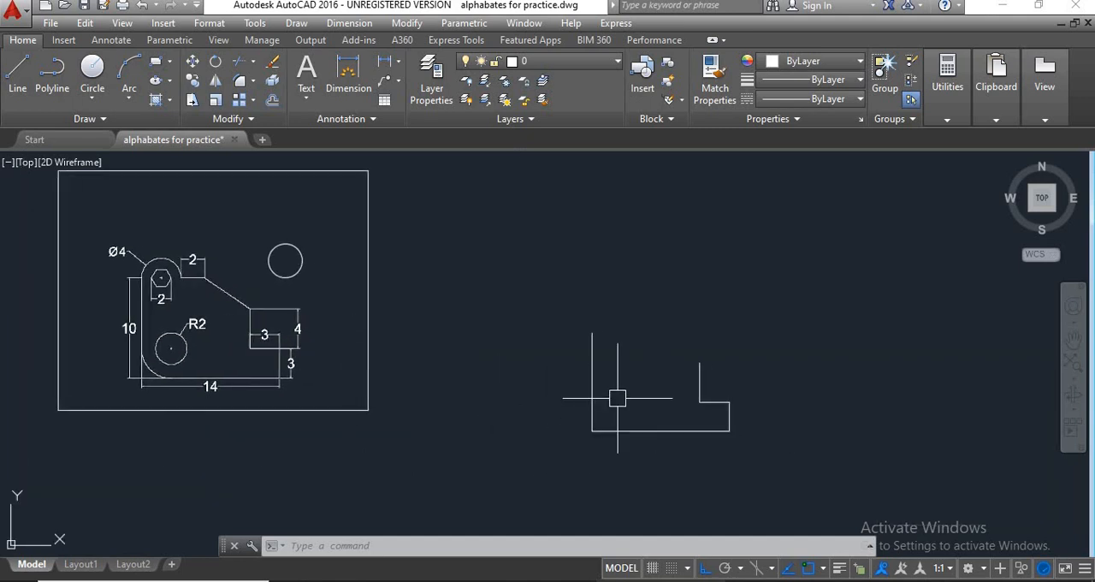
type("o")
key("Return")
key("Return")
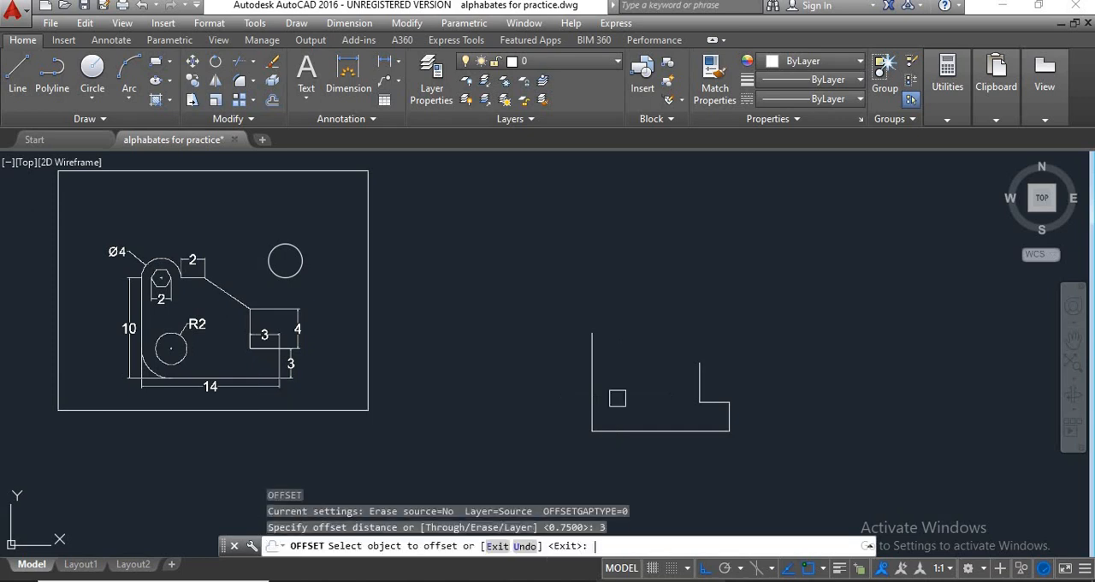
left_click(646, 429)
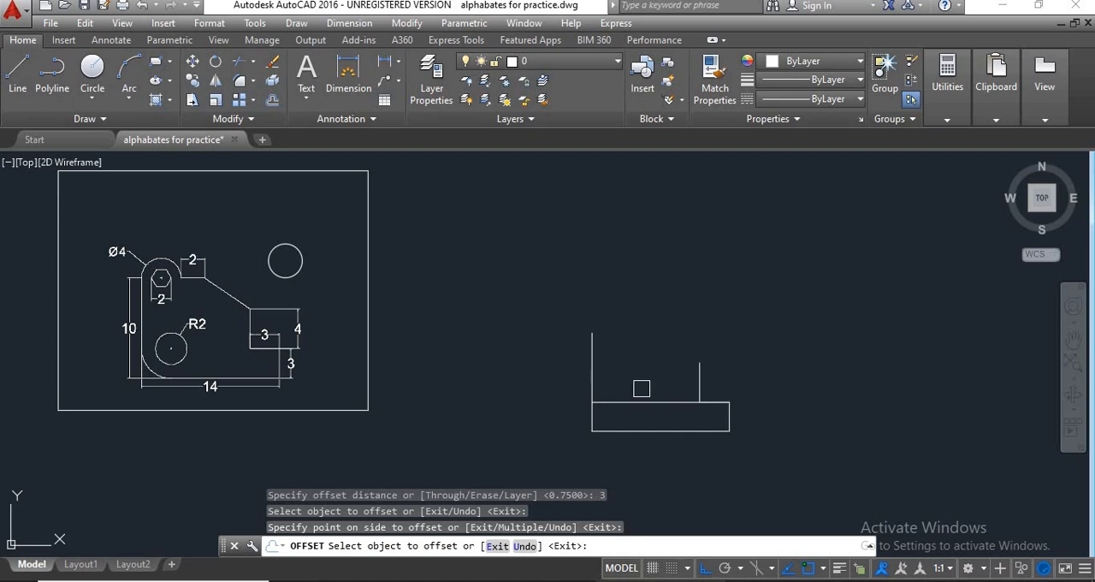
left_click(589, 376)
left_click(641, 377)
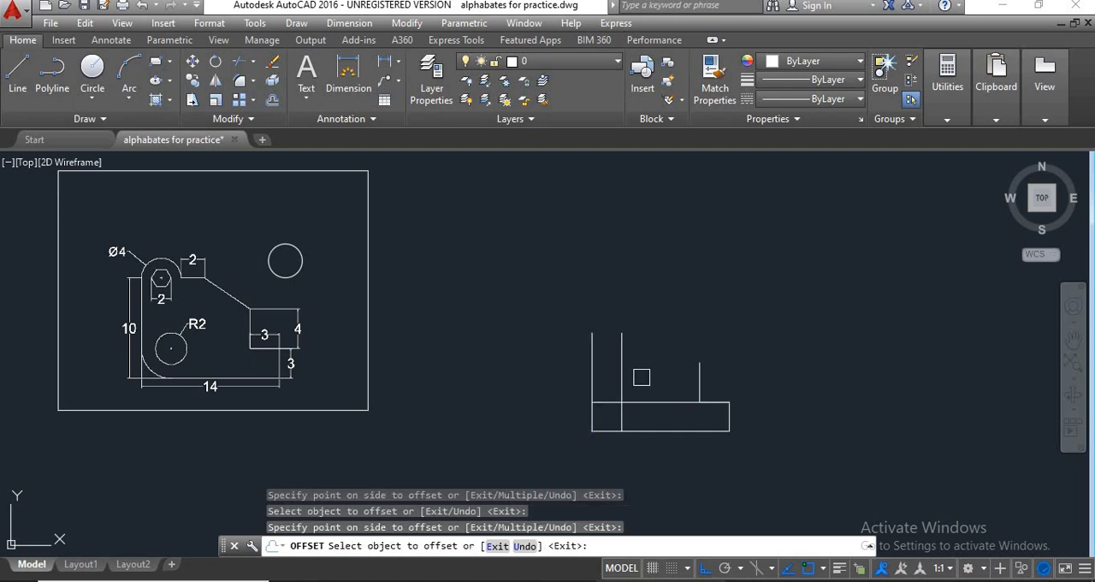
key("Return")
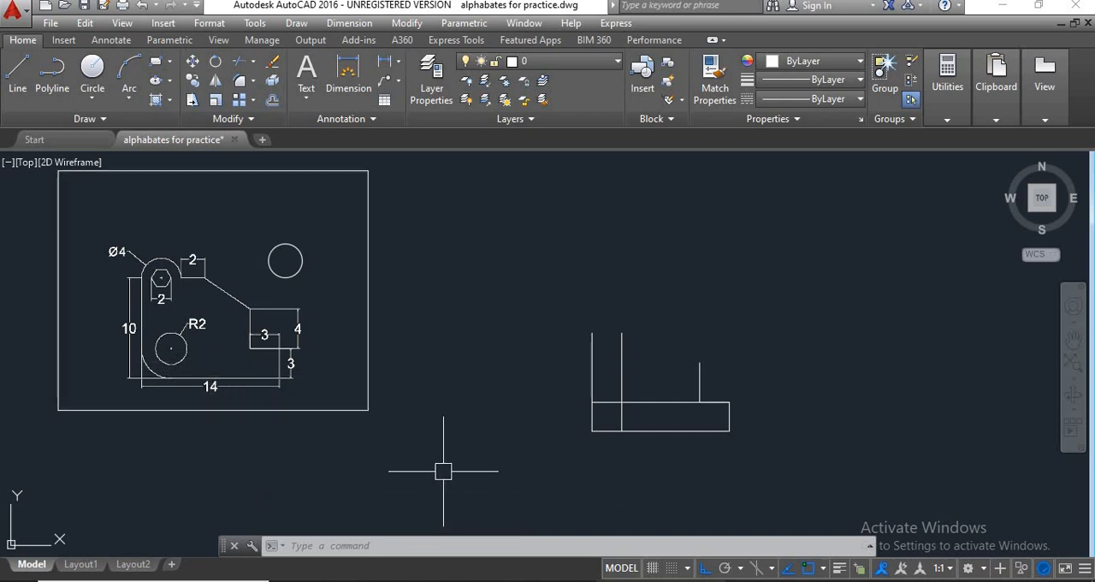
Draw a circle of radius 2 centred on the intersection of the two offset lines in the new outline.
type("c")
key("Return")
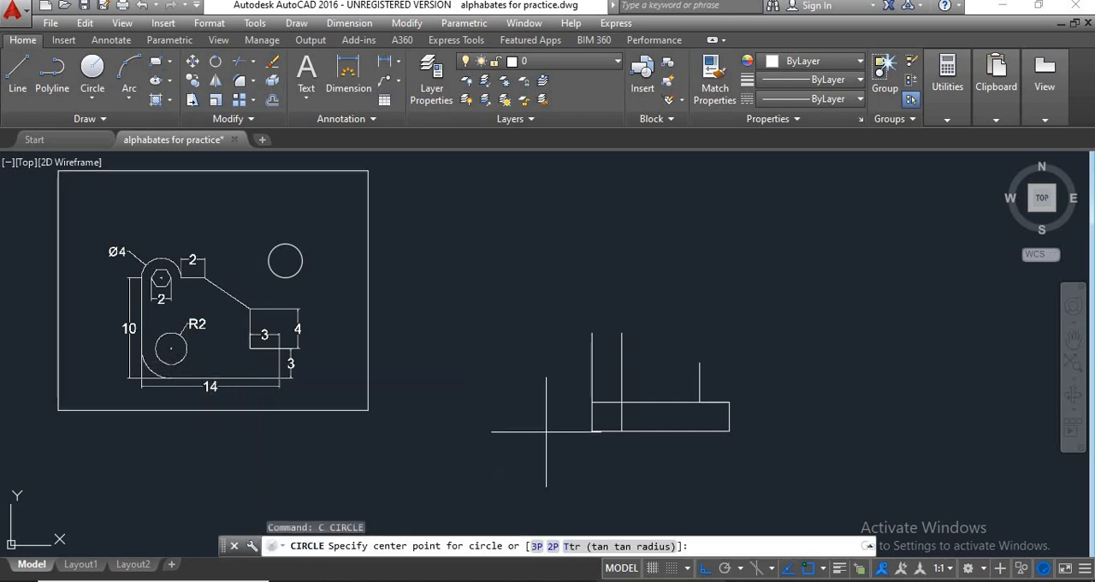
left_click(621, 401)
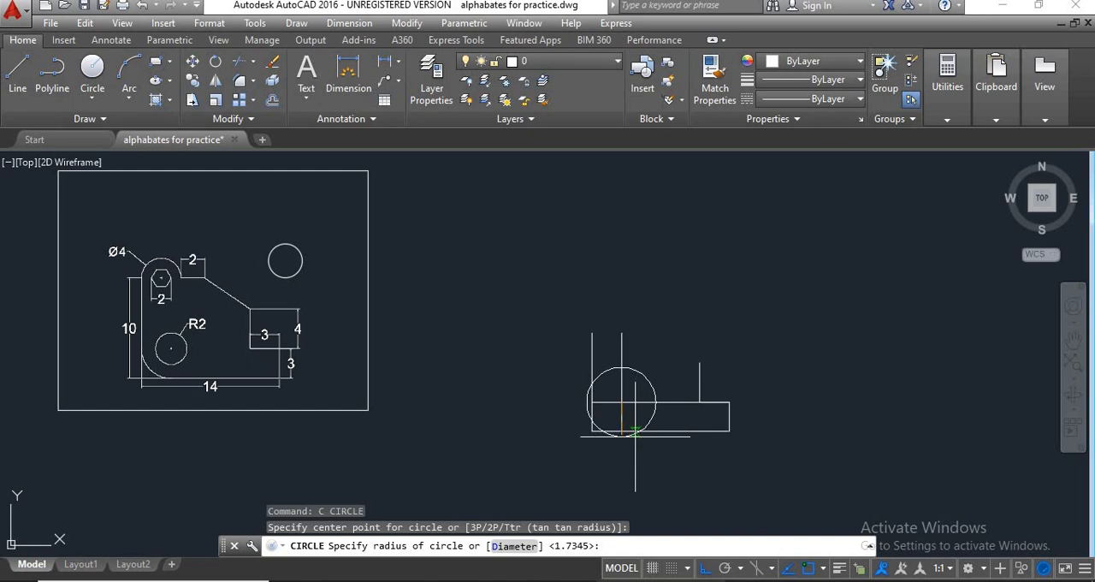
type("2")
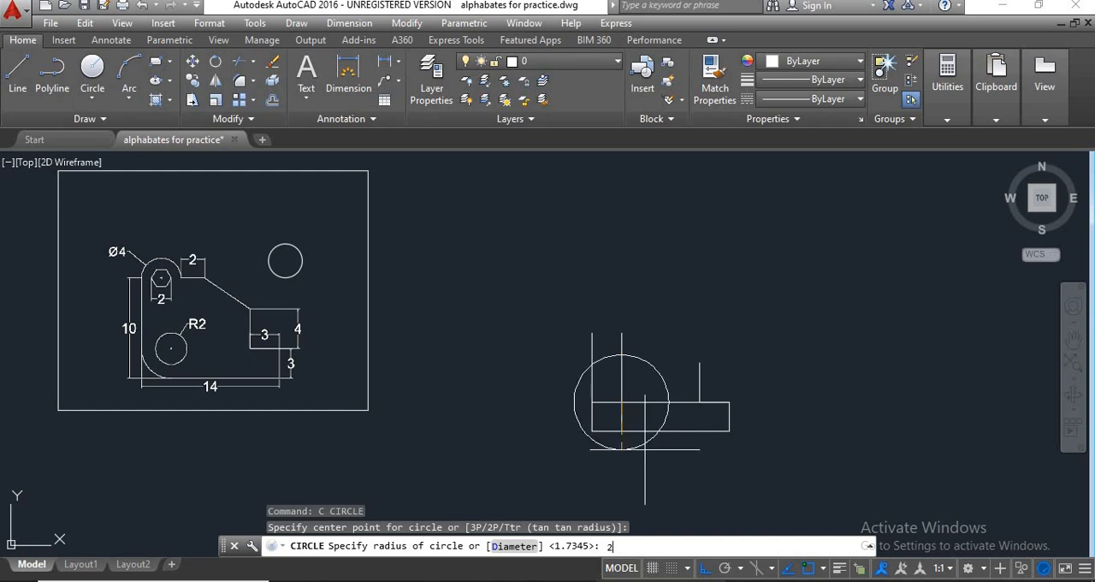
key("Return")
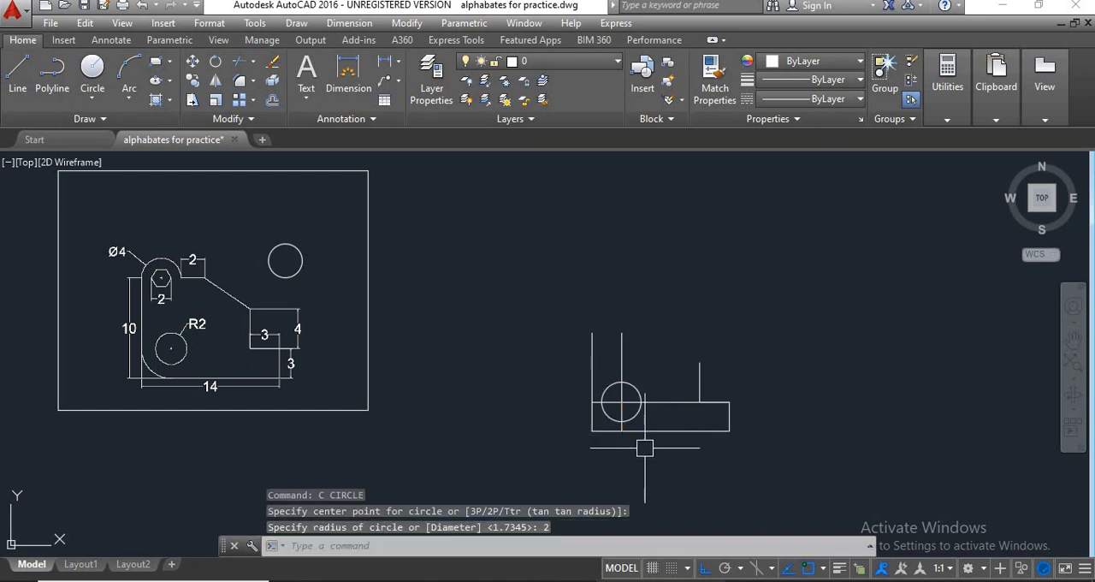
Erase the vertical and horizontal offset construction lines crossing at the centre of the new circle.
left_click(624, 357)
left_click(657, 402)
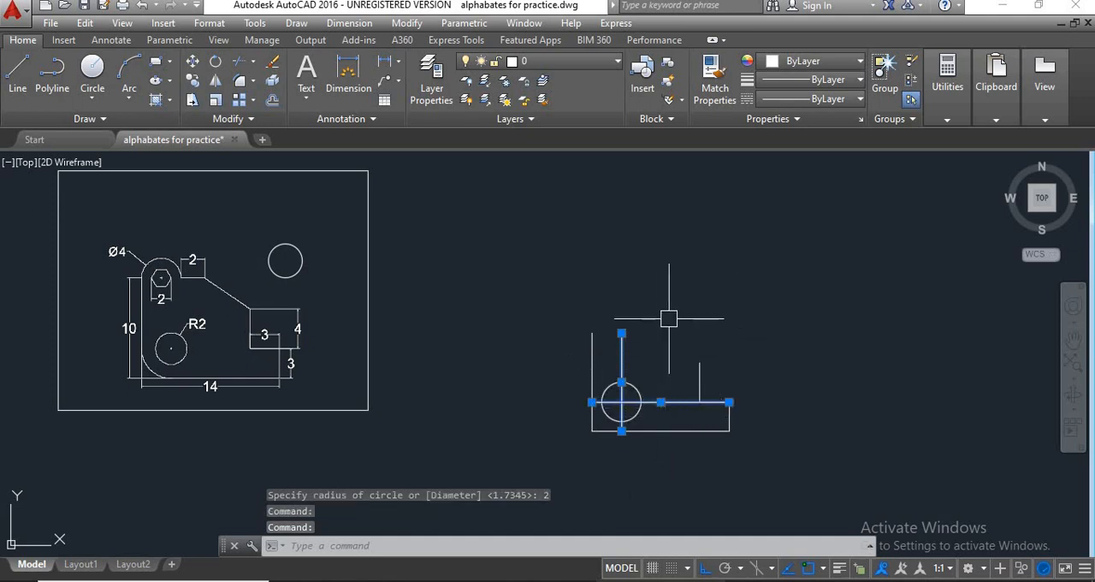
type("e")
key("Return")
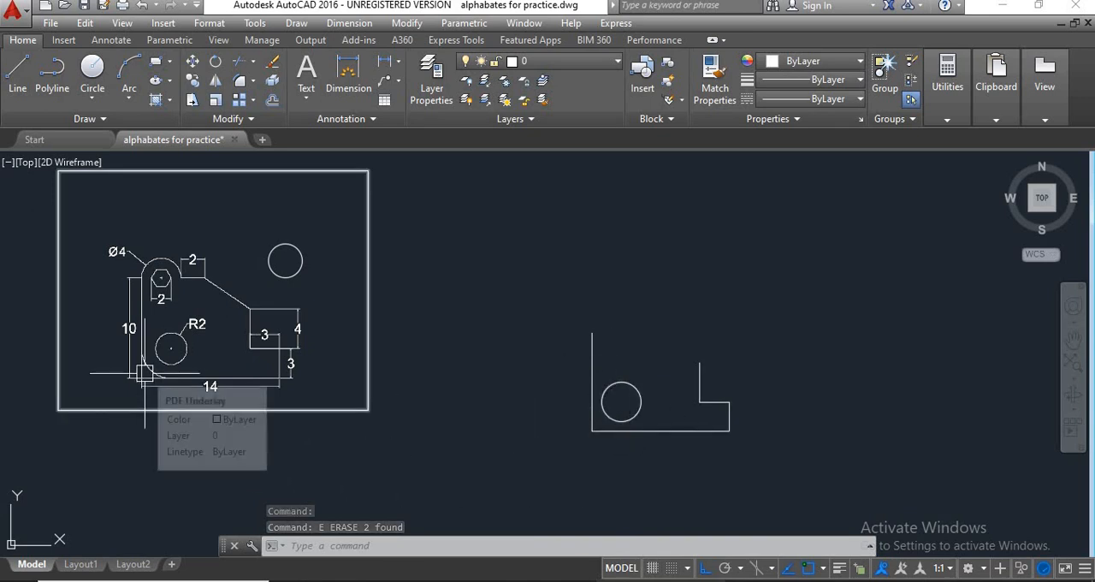
Examine the rounded lower-left corner of the reference bracket and compare it with the same corner of the new outline.
scroll(145, 373, "up", 2)
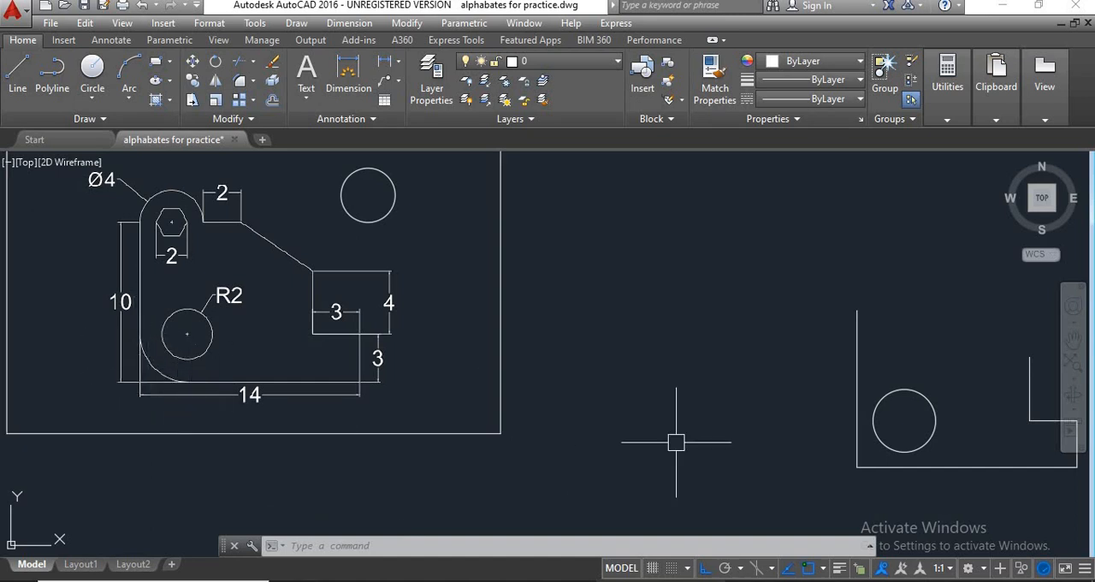
middle_click_drag(676, 443, 594, 409)
scroll(753, 449, "down", 2)
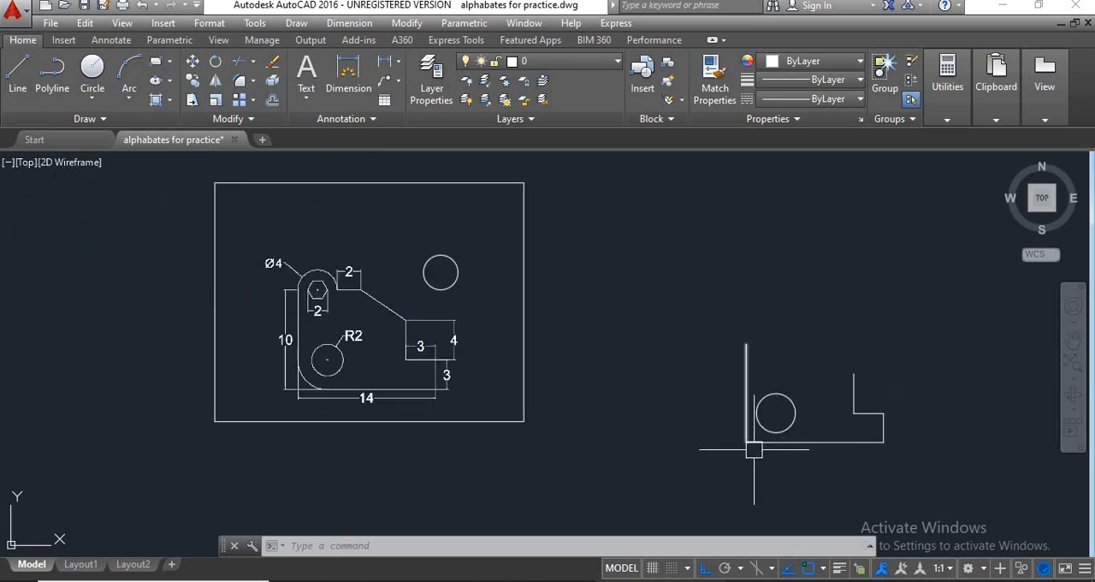
middle_click_drag(754, 449, 763, 438)
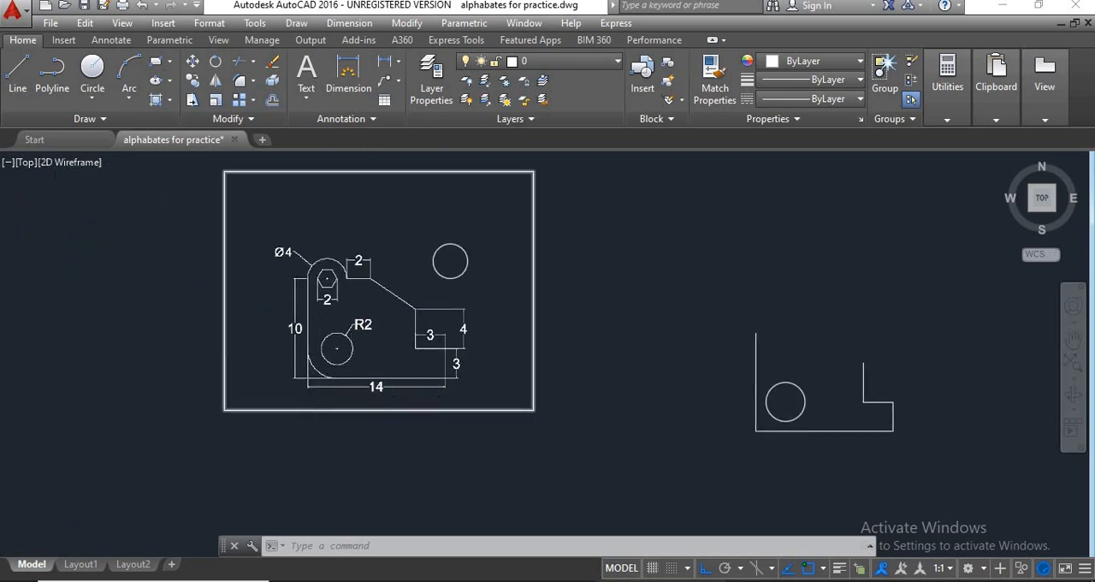
scroll(320, 370, "down", 2)
scroll(319, 382, "up", 2)
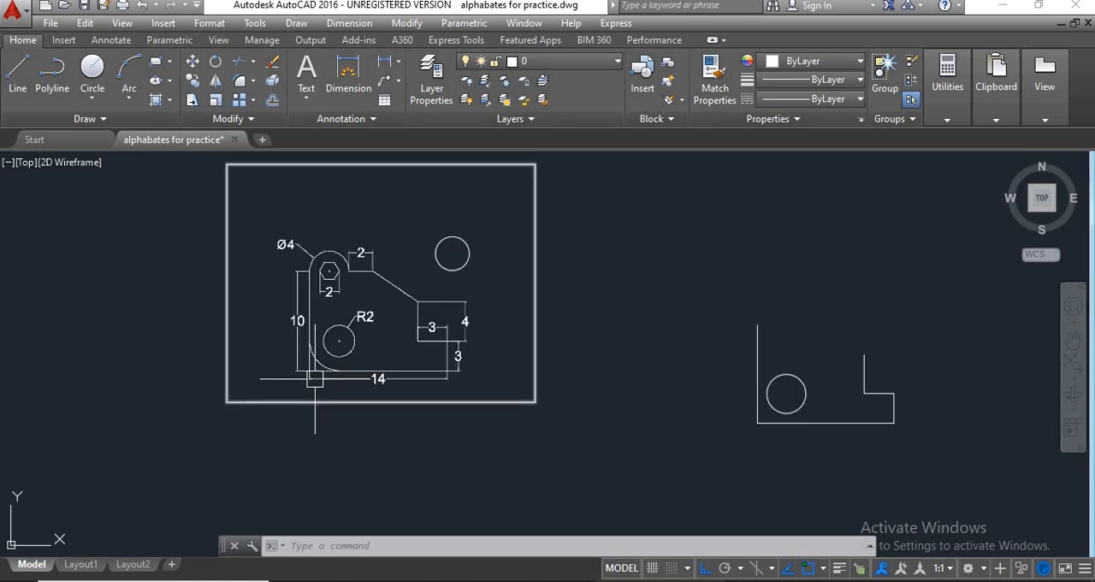
scroll(296, 374, "up", 1)
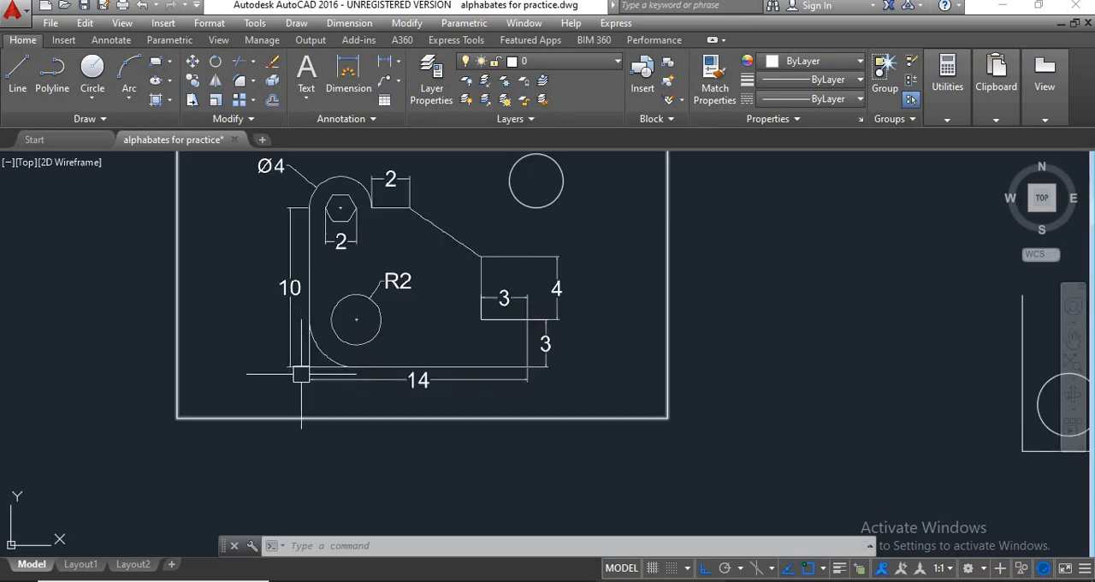
scroll(320, 372, "up", 1)
scroll(256, 377, "down", 1)
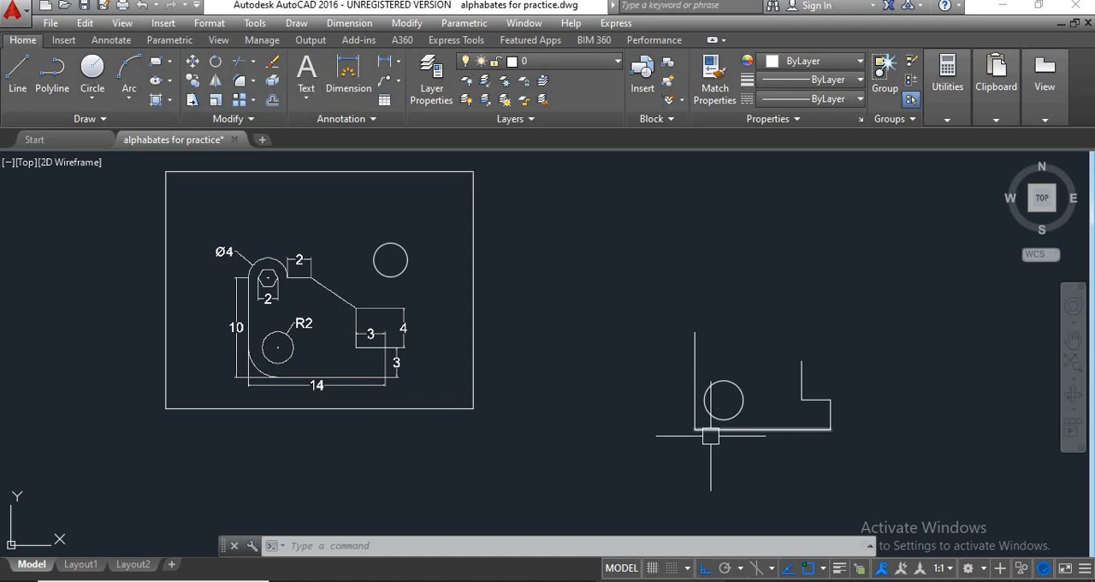
scroll(706, 435, "up", 1)
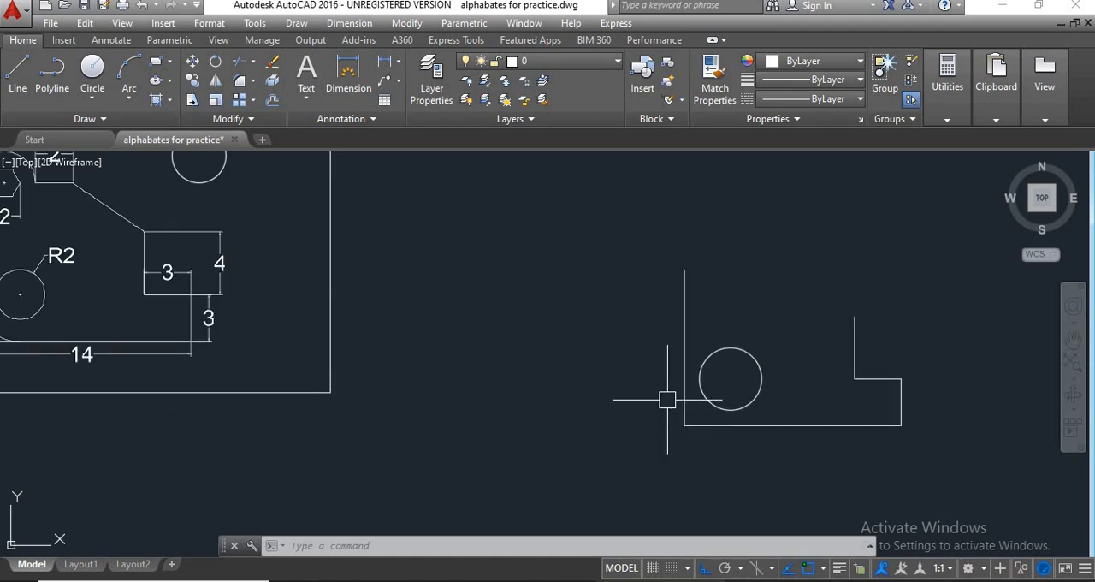
scroll(703, 435, "down", 1)
scroll(361, 372, "up", 1)
scroll(351, 364, "up", 1)
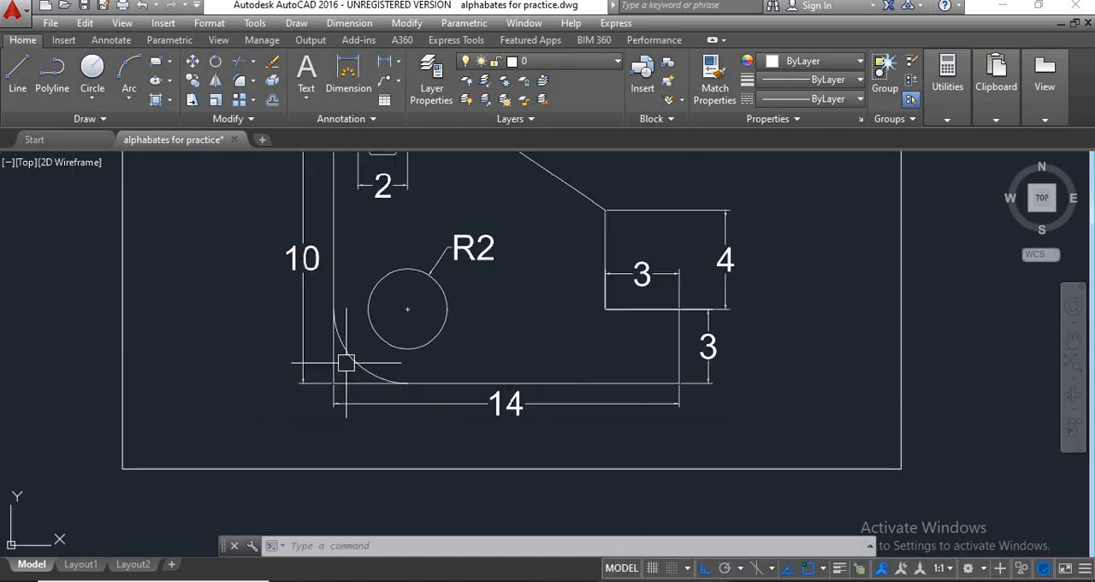
scroll(354, 380, "down", 2)
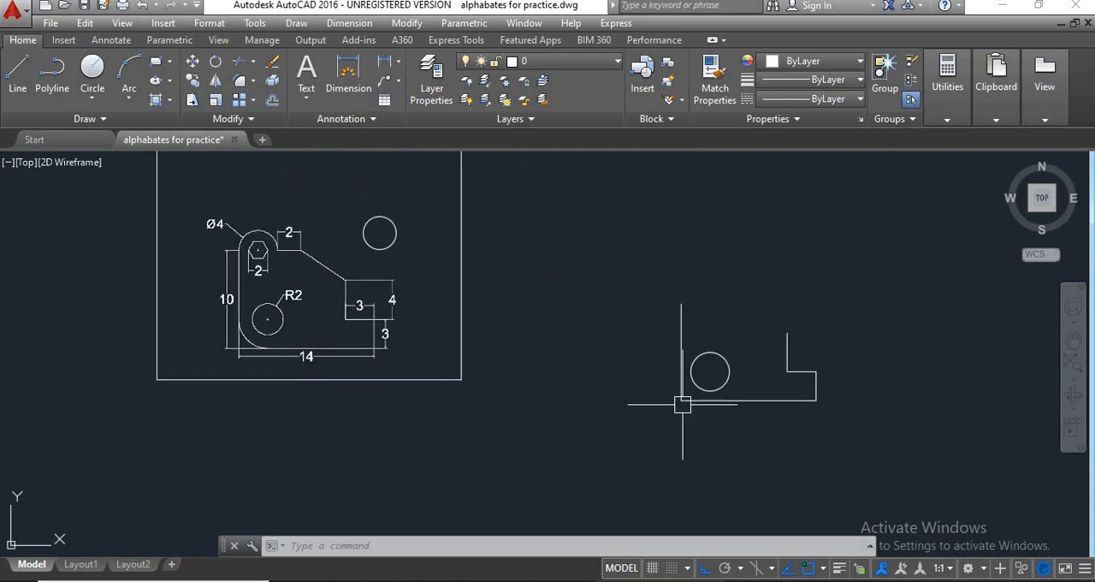
scroll(676, 392, "up", 1)
scroll(672, 395, "down", 1)
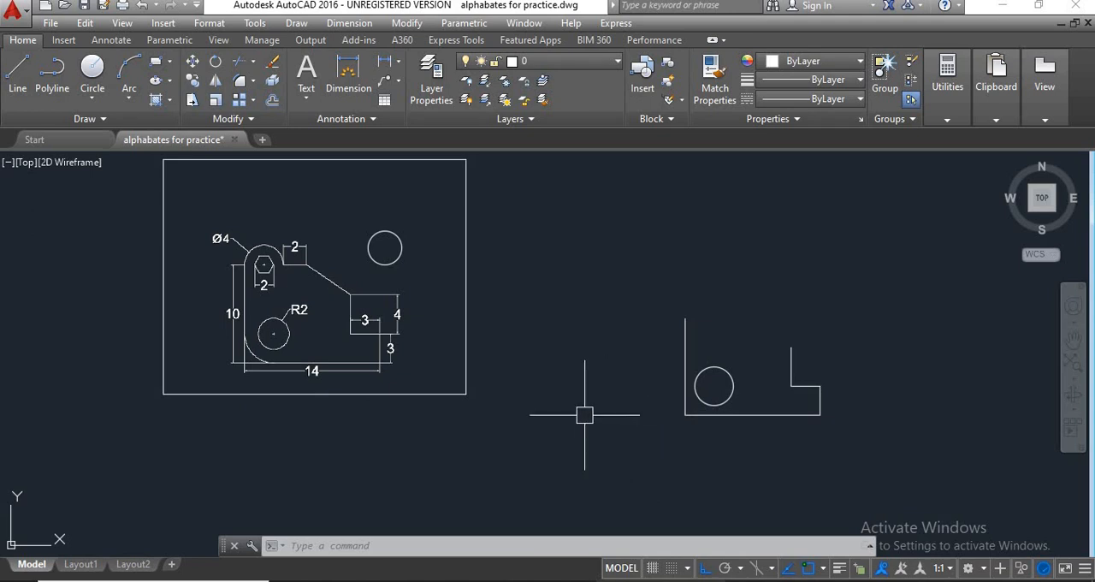
Fillet the lower-left corner between the left and bottom edges of the new outline with radius 3 in Trim mode.
type("f")
key("Return")
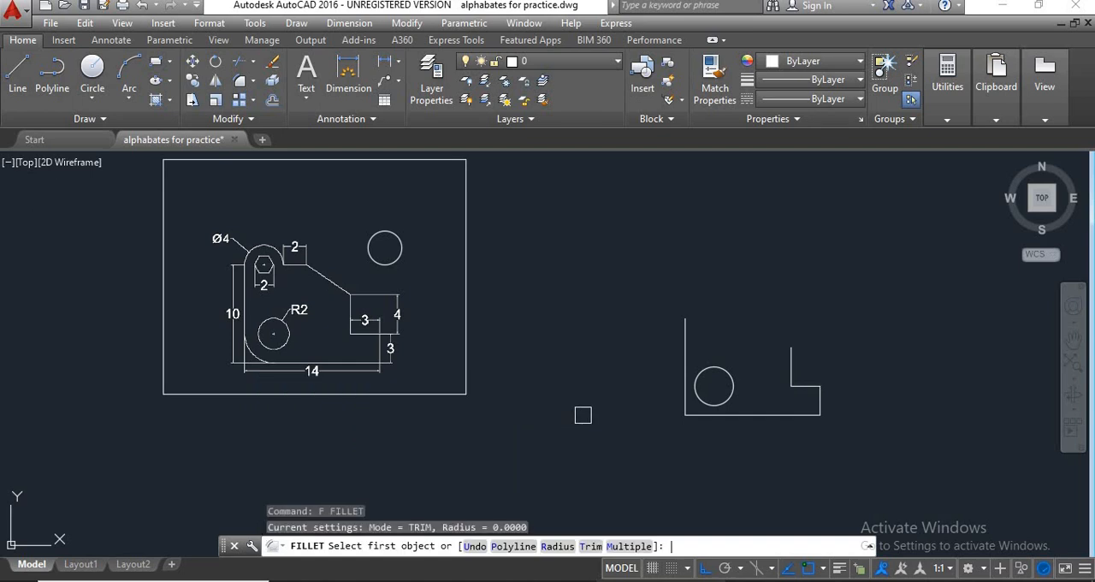
left_click(556, 546)
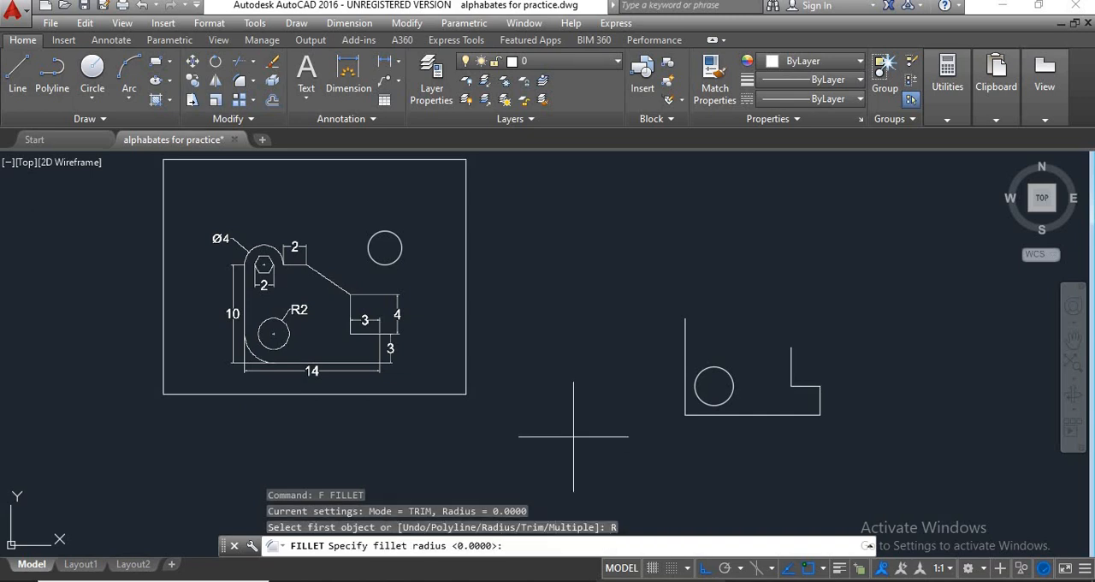
type("3")
key("Return")
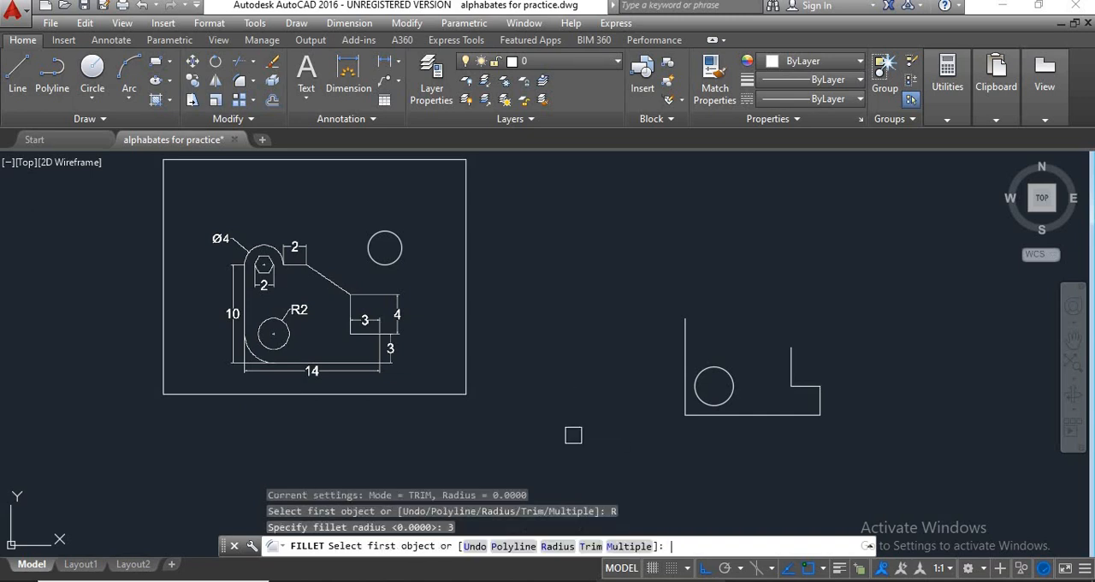
scroll(243, 357, "up", 4)
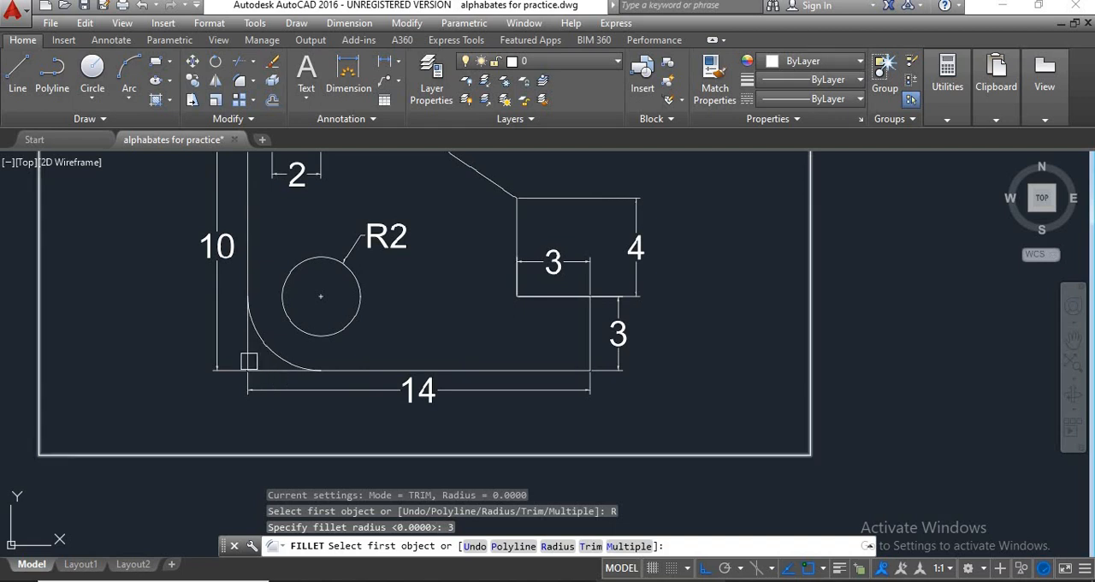
scroll(251, 372, "down", 4)
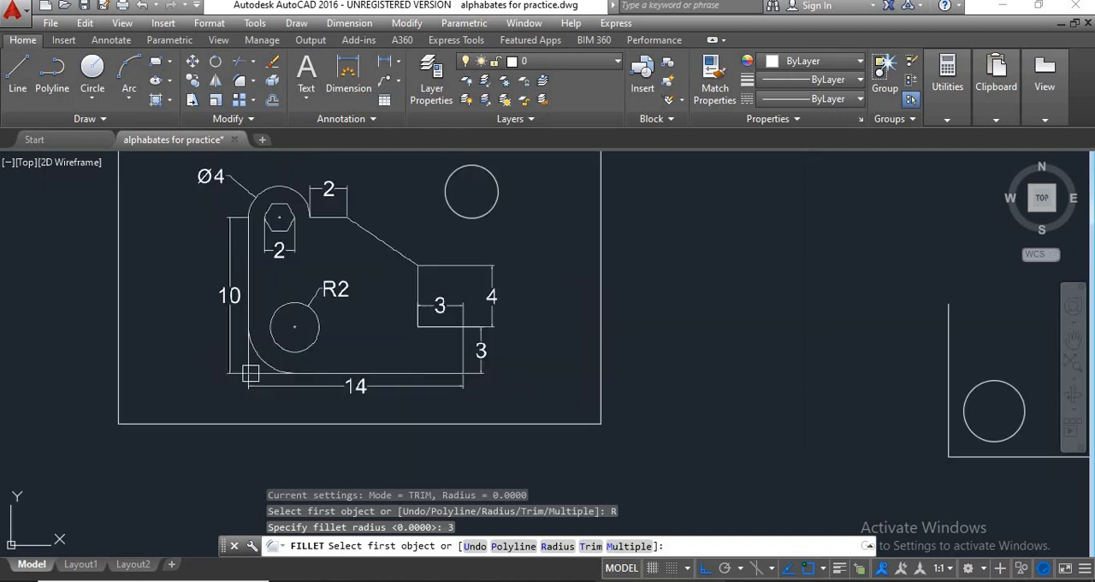
scroll(702, 422, "up", 4)
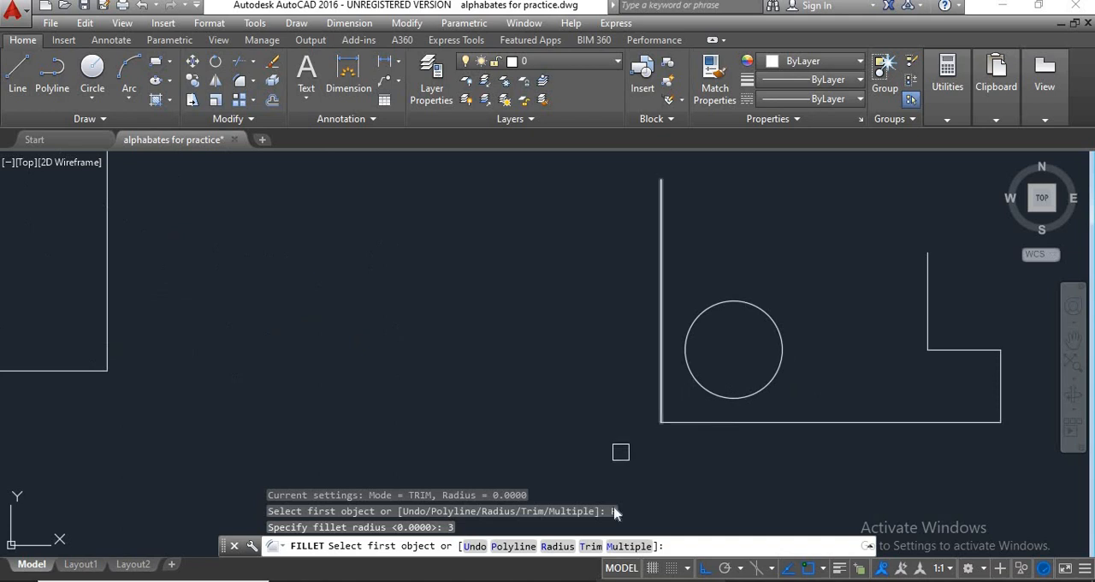
scroll(621, 448, "down", 2)
left_click(590, 545)
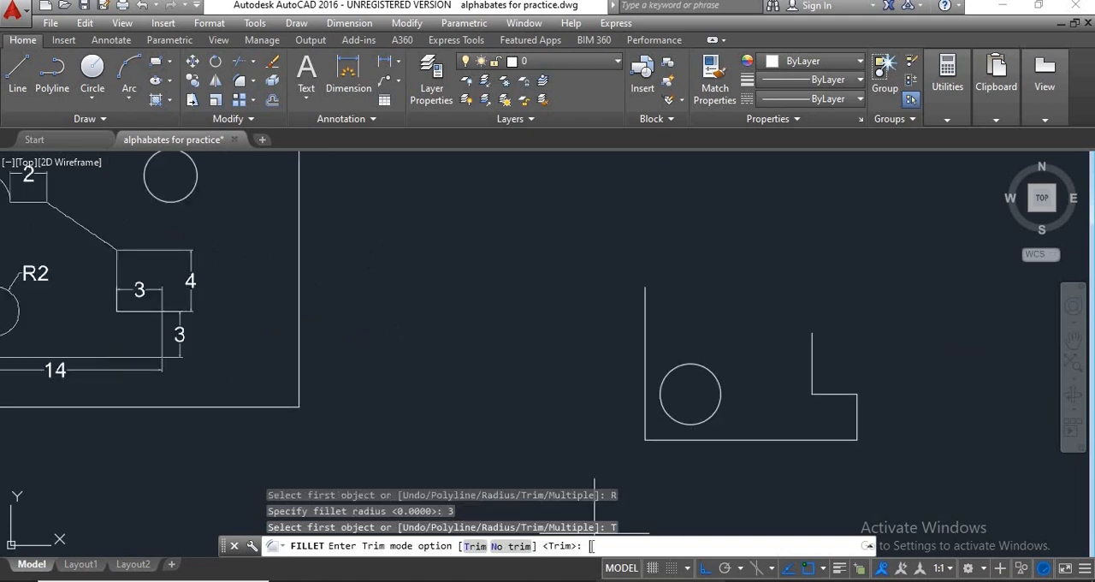
left_click(476, 545)
left_click(646, 427)
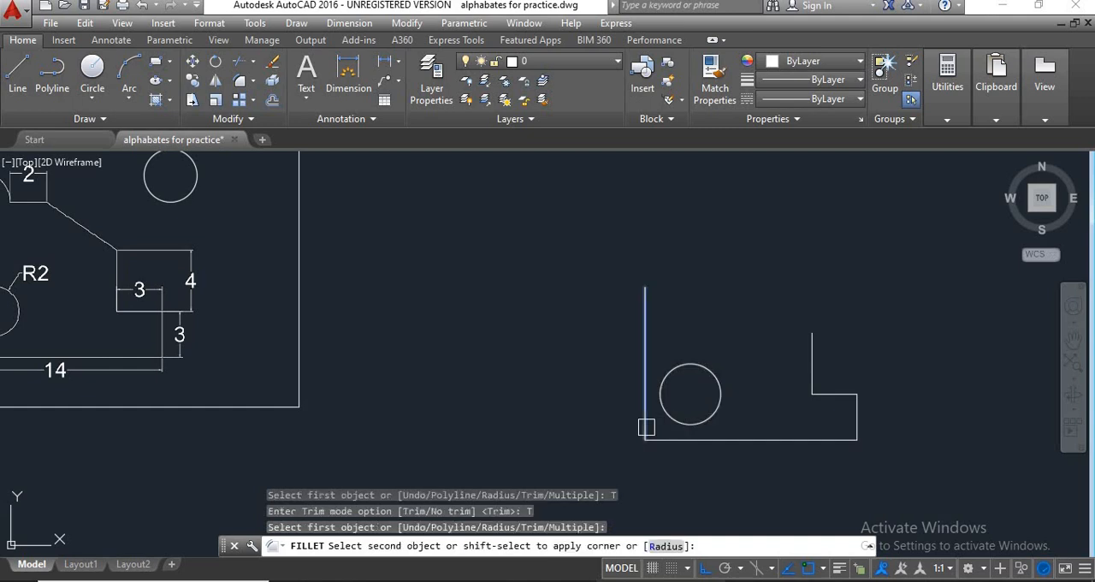
left_click(663, 438)
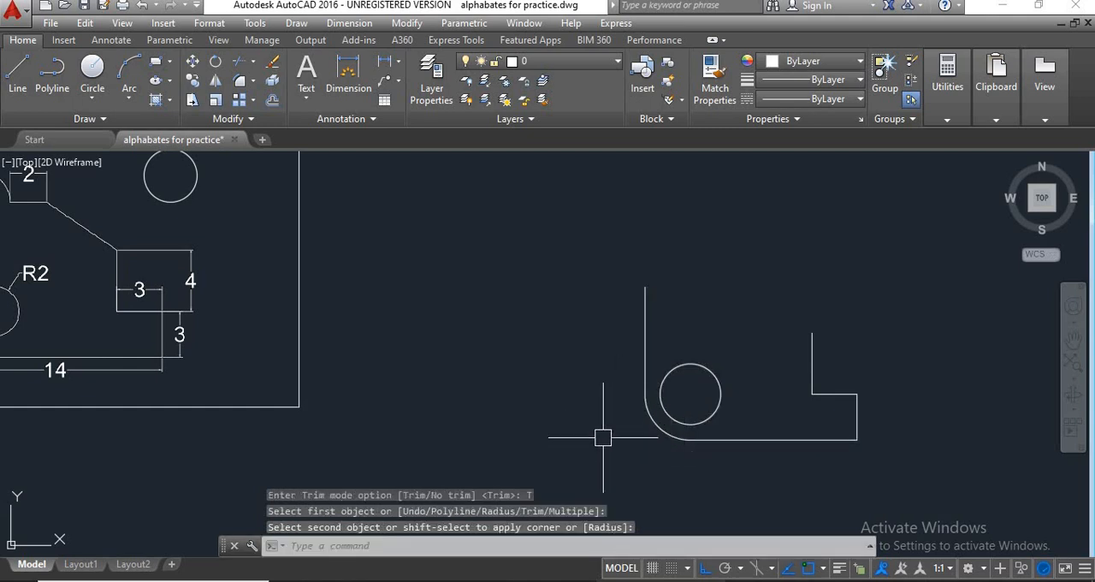
Undo the fillet on the lower-left corner of the new outline.
scroll(627, 436, "down", 3)
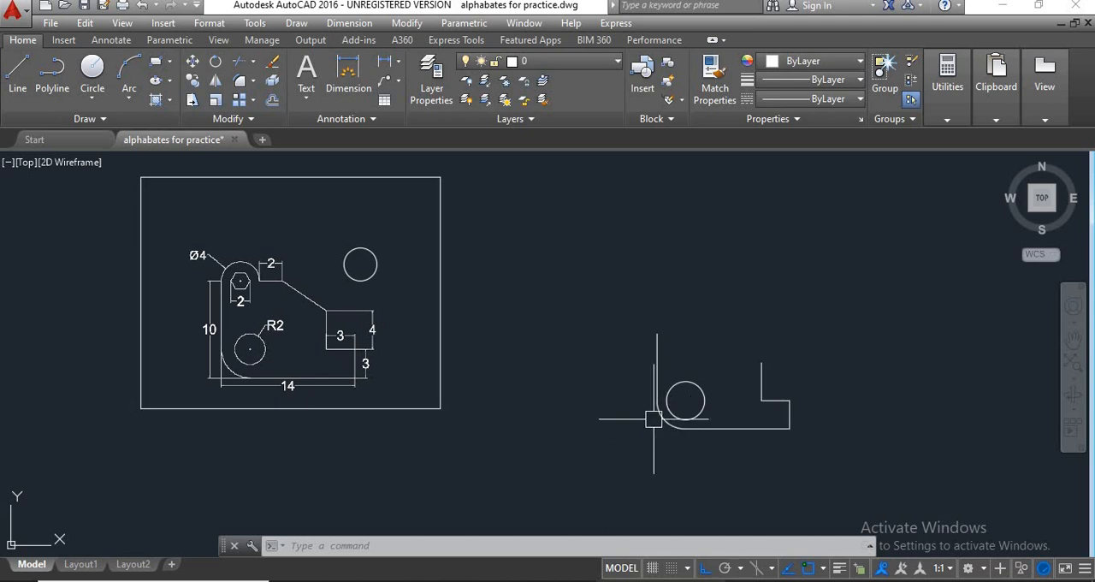
scroll(664, 439, "up", 2)
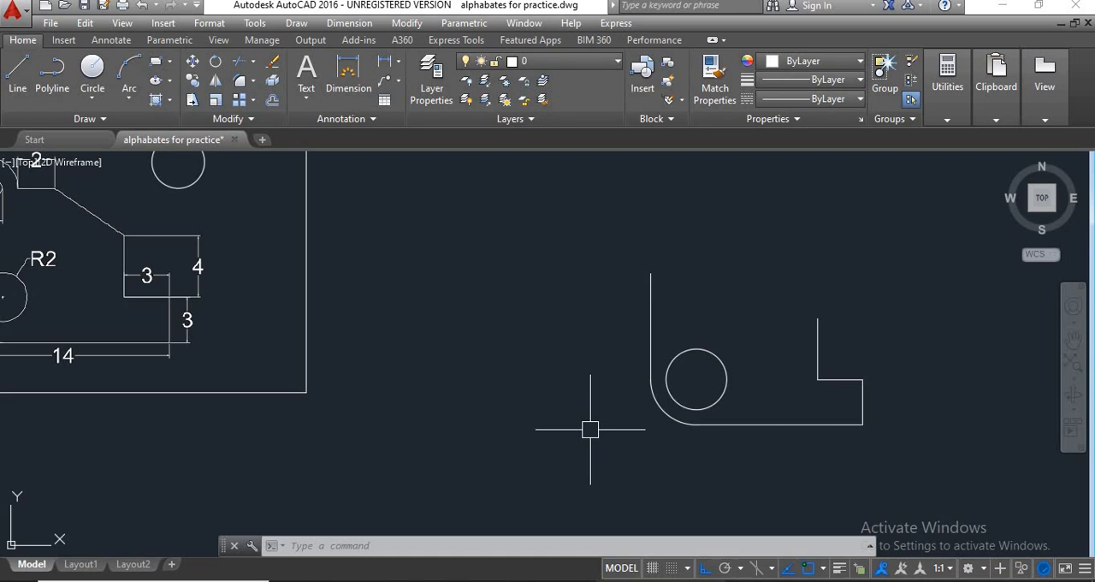
key("ctrl+z")
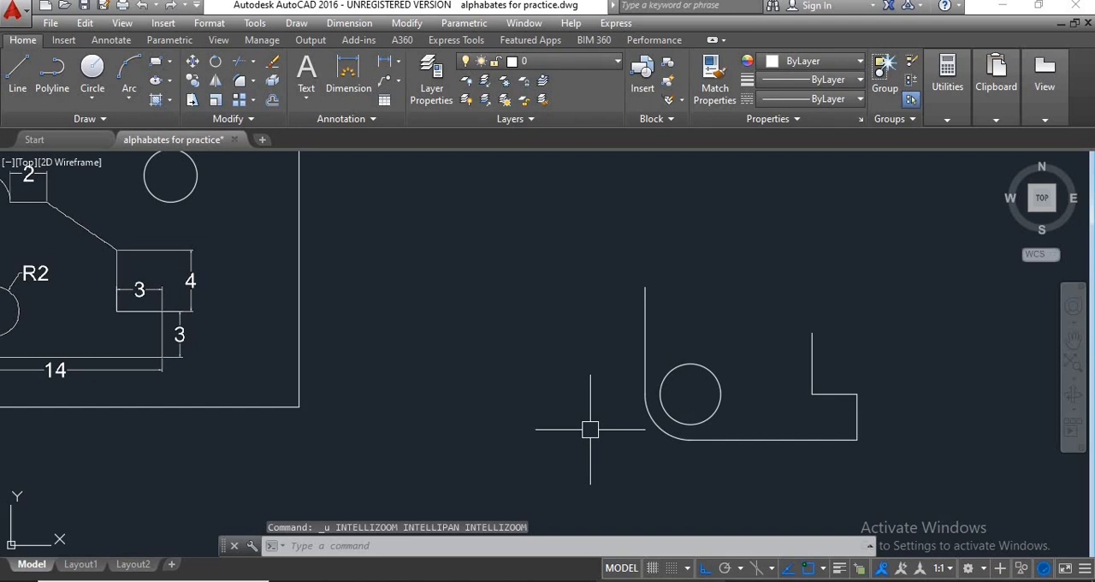
key("ctrl+z")
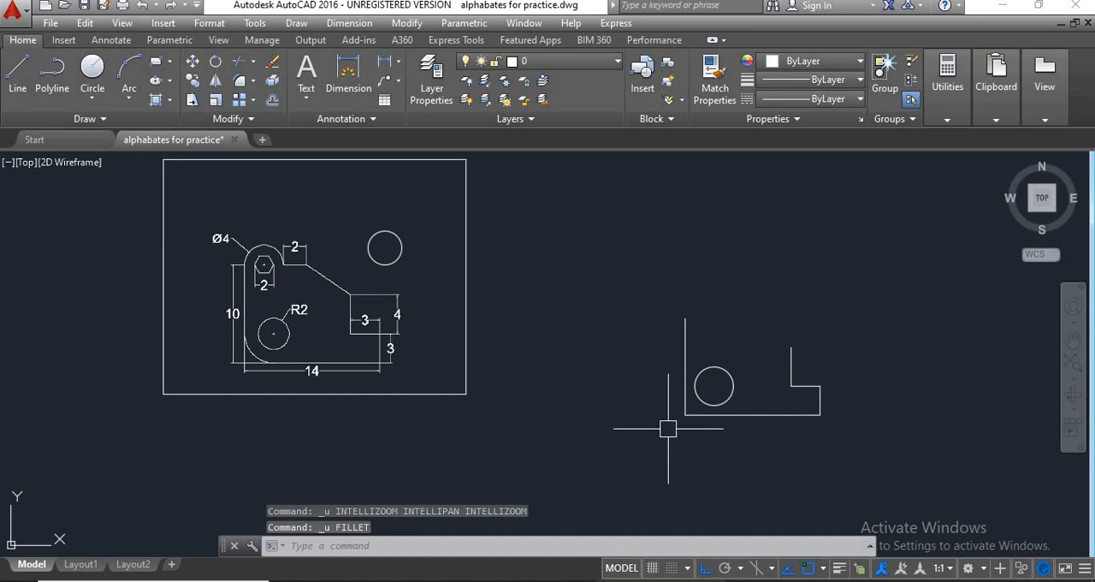
Try to redo the undone corner fillet on the new outline.
scroll(685, 426, "up", 2)
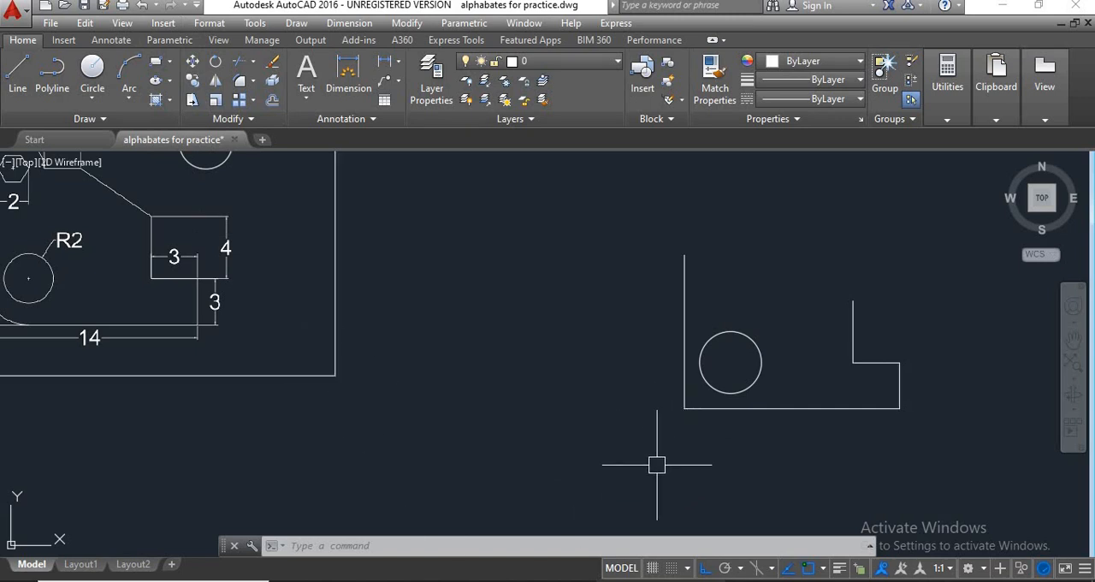
key("ctrl+y")
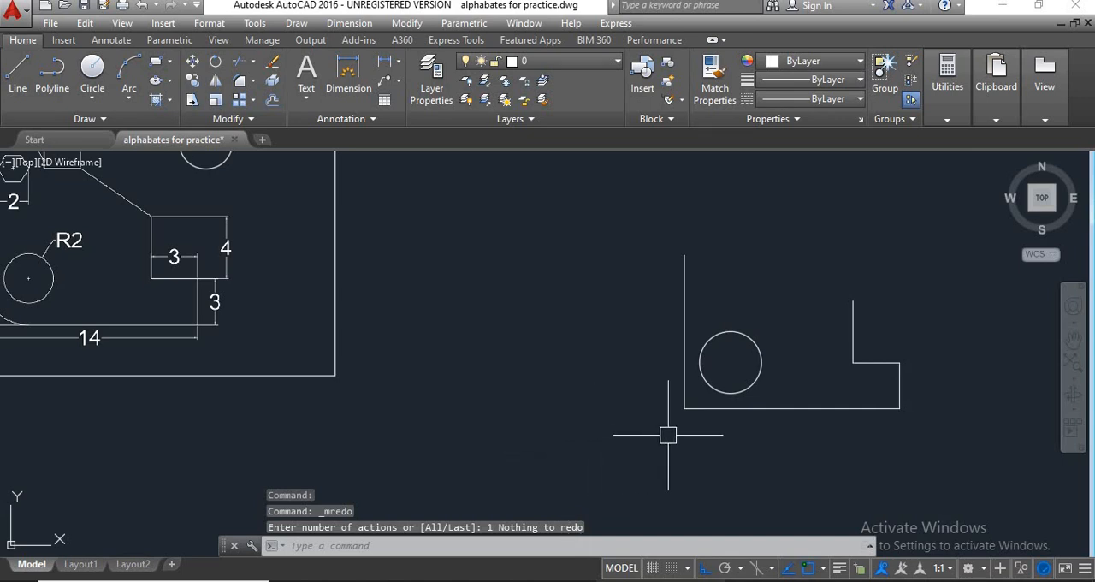
mouse_move(688, 455)
middle_mouse_down()
mouse_move(642, 462)
mouse_move(623, 440)
mouse_move(646, 424)
middle_mouse_up()
scroll(611, 452, "down", 2)
scroll(648, 420, "up", 2)
scroll(650, 416, "down", 2)
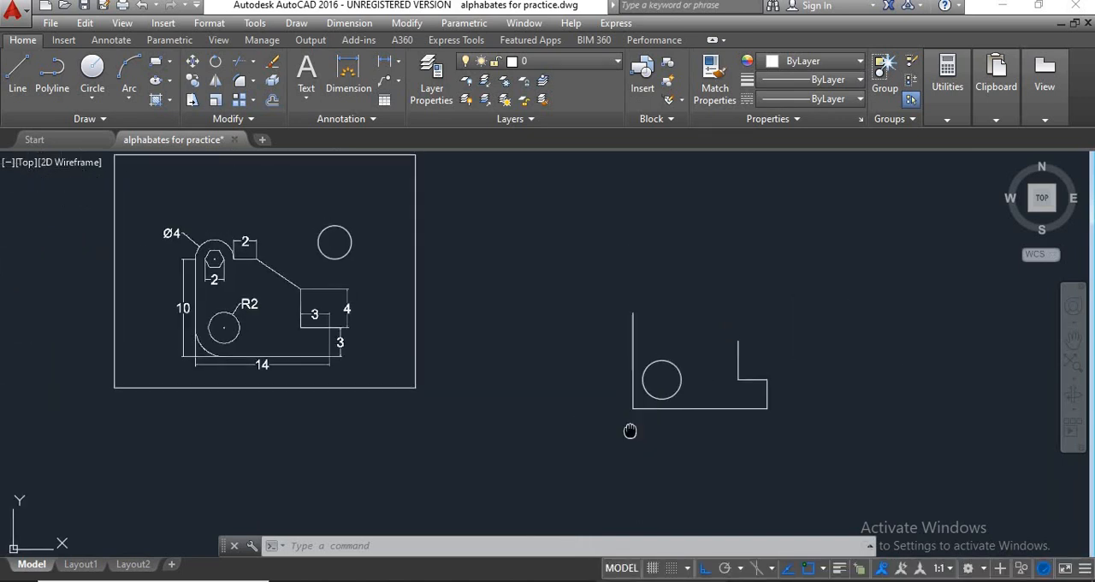
Start a fillet for the lower-left corner of the new outline and set its trim mode to No trim.
key("Escape")
key("Escape")
key("Escape")
type("F")
key("Return")
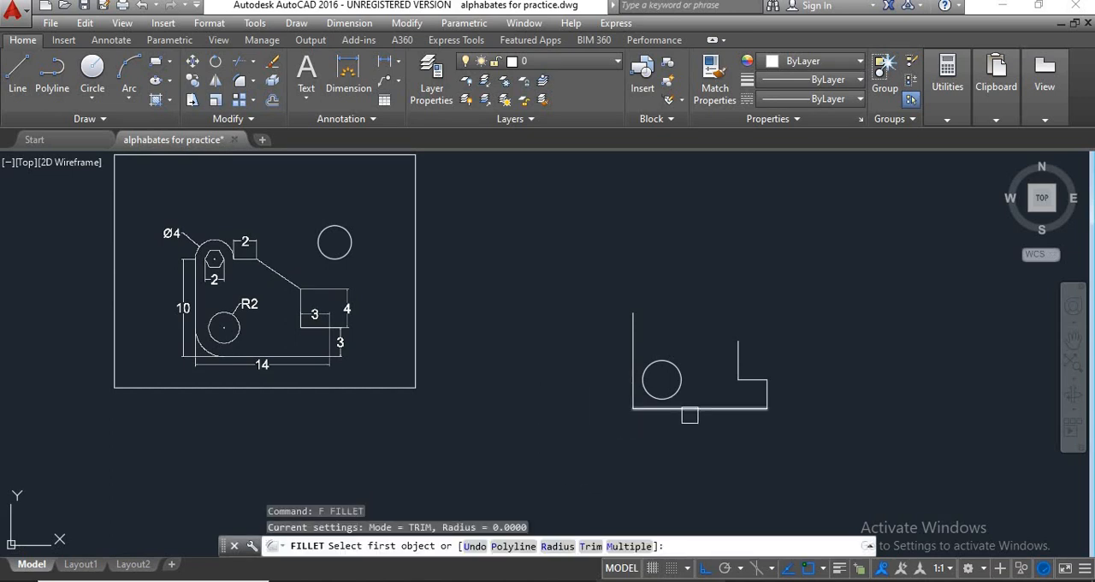
scroll(619, 412, "up", 3)
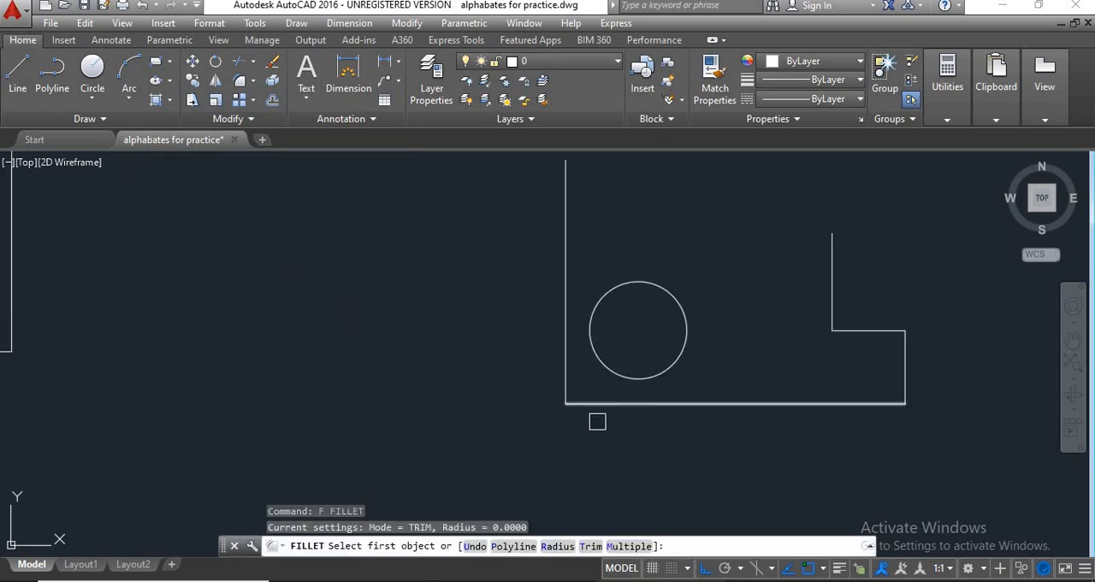
left_click(591, 546)
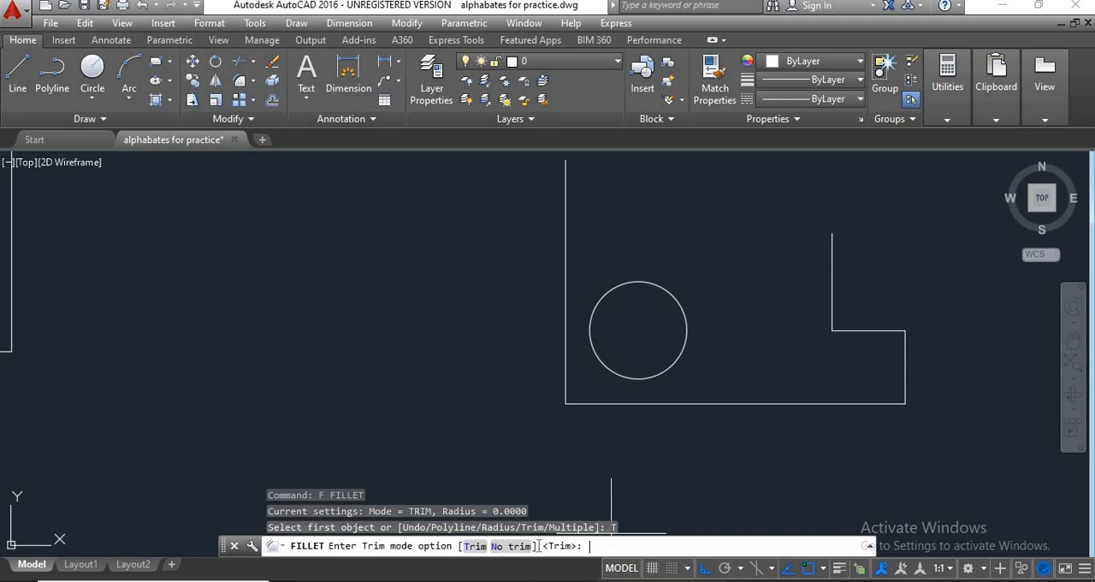
left_click(513, 547)
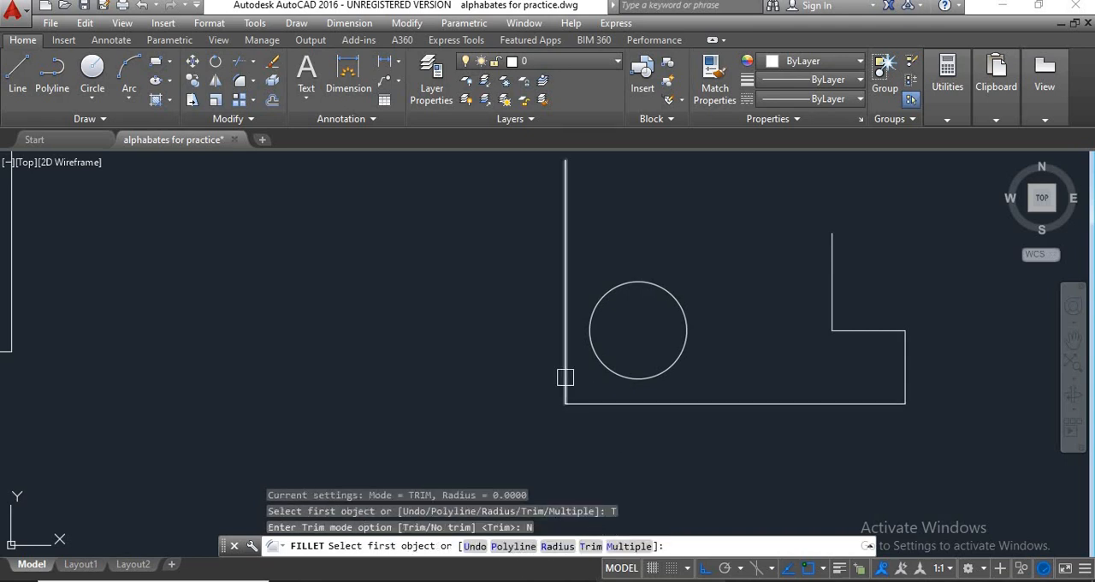
Examine the rounded lower-left corner of the reference bracket, including the straight edges around the arc.
scroll(579, 412, "down", 1)
scroll(531, 423, "down", 2)
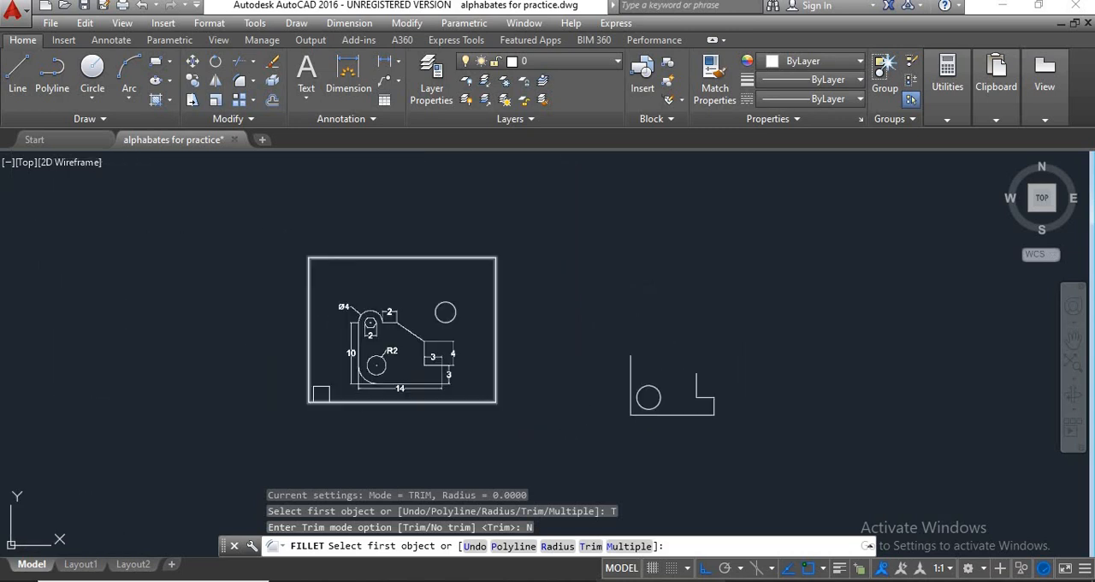
scroll(368, 380, "up", 2)
scroll(382, 374, "up", 1)
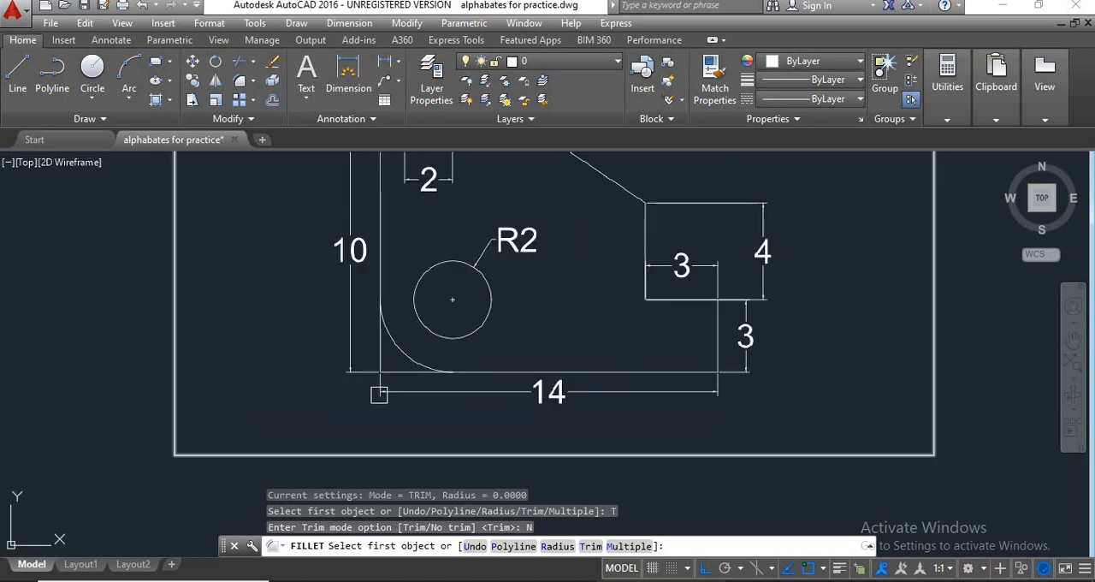
scroll(399, 380, "up", 1)
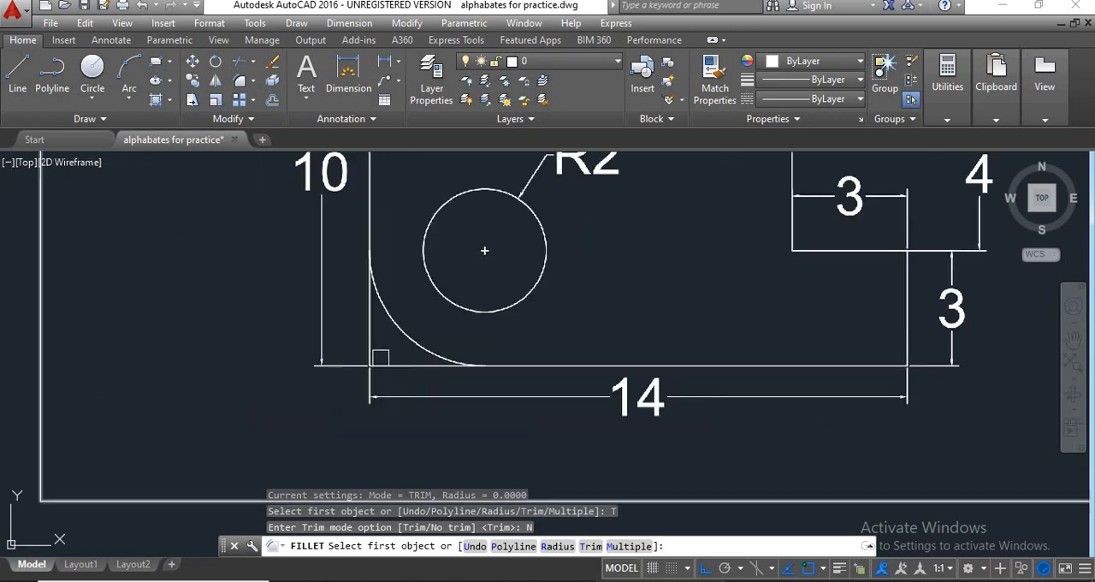
scroll(404, 367, "down", 1)
scroll(437, 382, "down", 1)
middle_click_drag(487, 387, 372, 392)
scroll(376, 394, "down", 2)
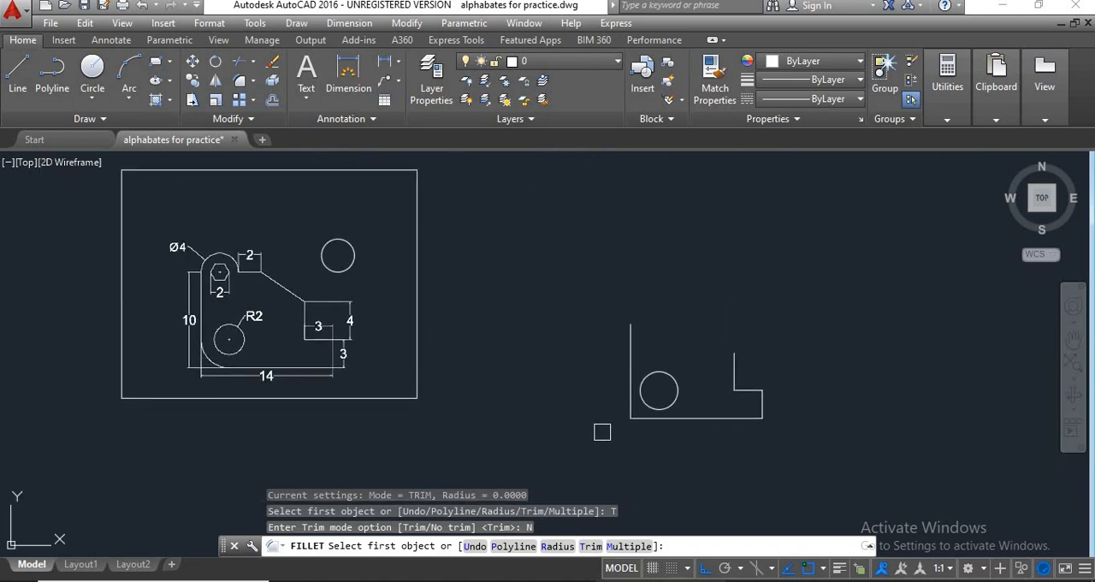
Fillet the lower-left corner between the bottom and left edges of the new outline with radius 3, keeping both edges untrimmed.
left_click(557, 546)
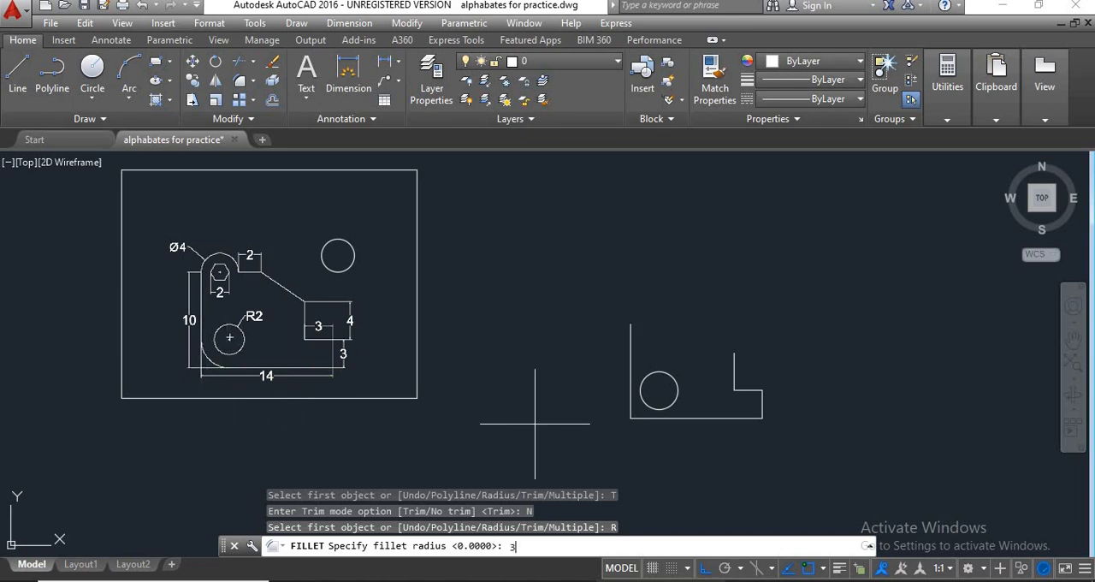
type("3")
key("Return")
scroll(204, 364, "up", 2)
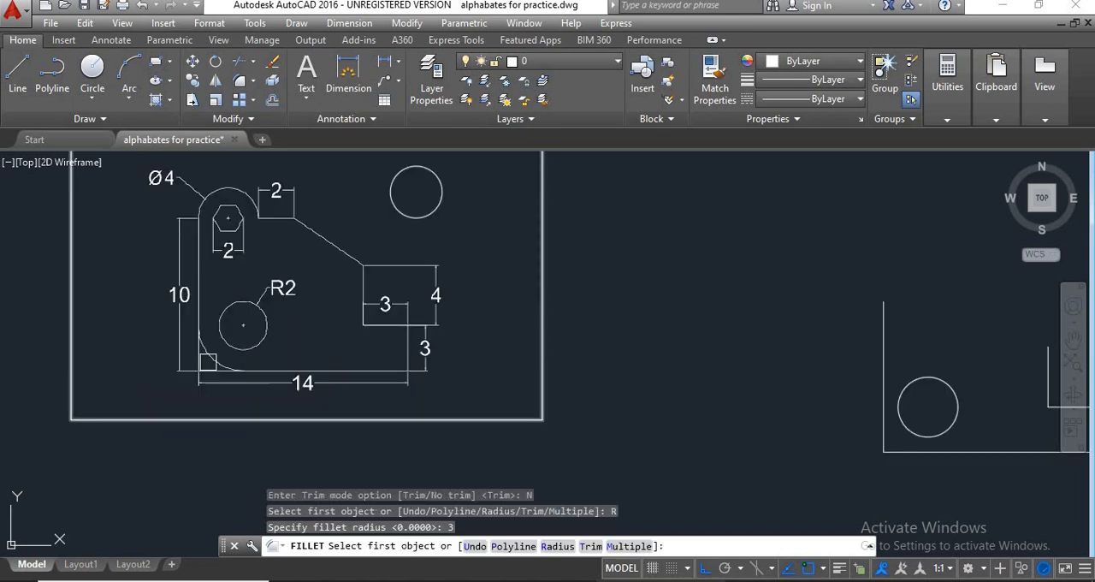
scroll(209, 362, "up", 2)
scroll(216, 353, "down", 4)
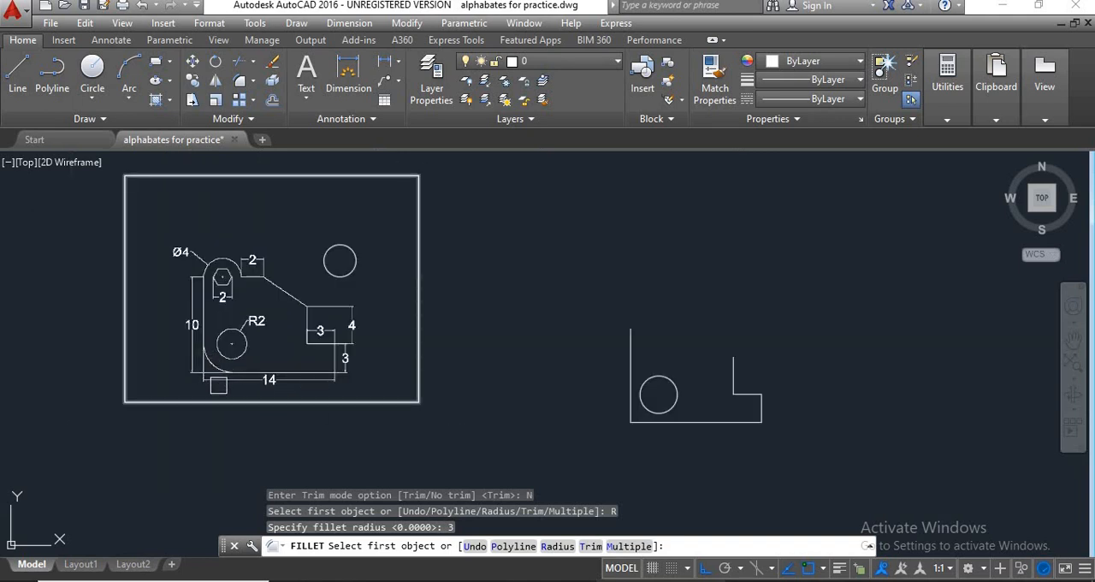
scroll(645, 414, "up", 2)
left_click(649, 414)
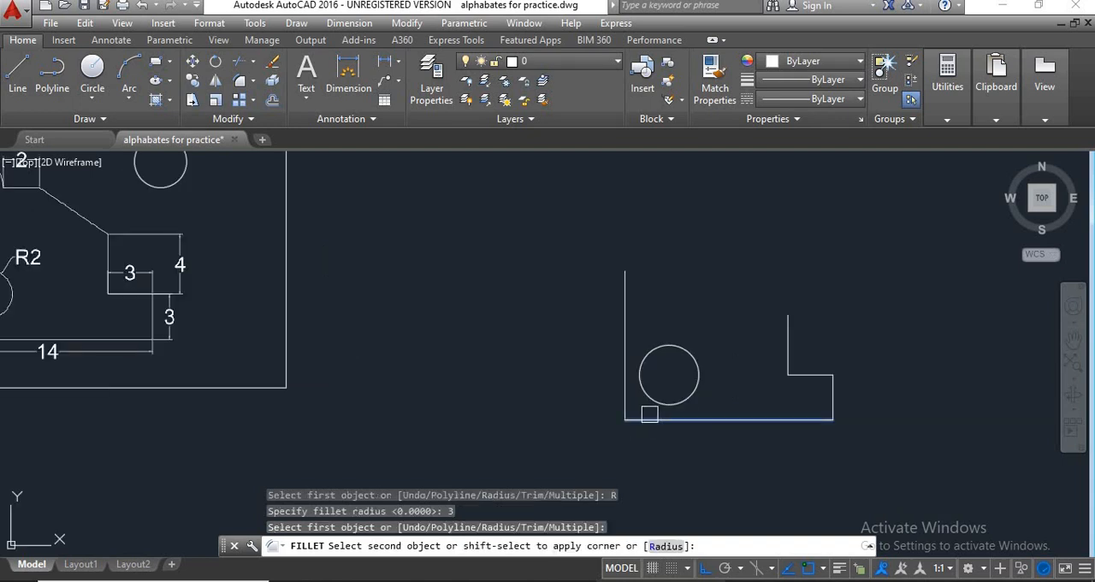
left_click(620, 403)
scroll(599, 450, "down", 3)
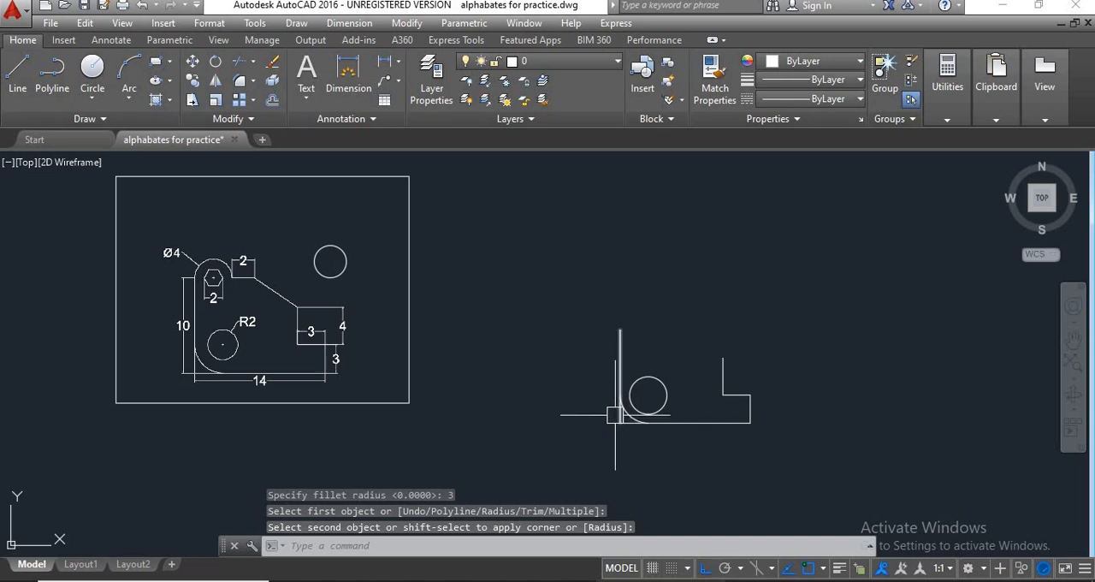
left_click(630, 428)
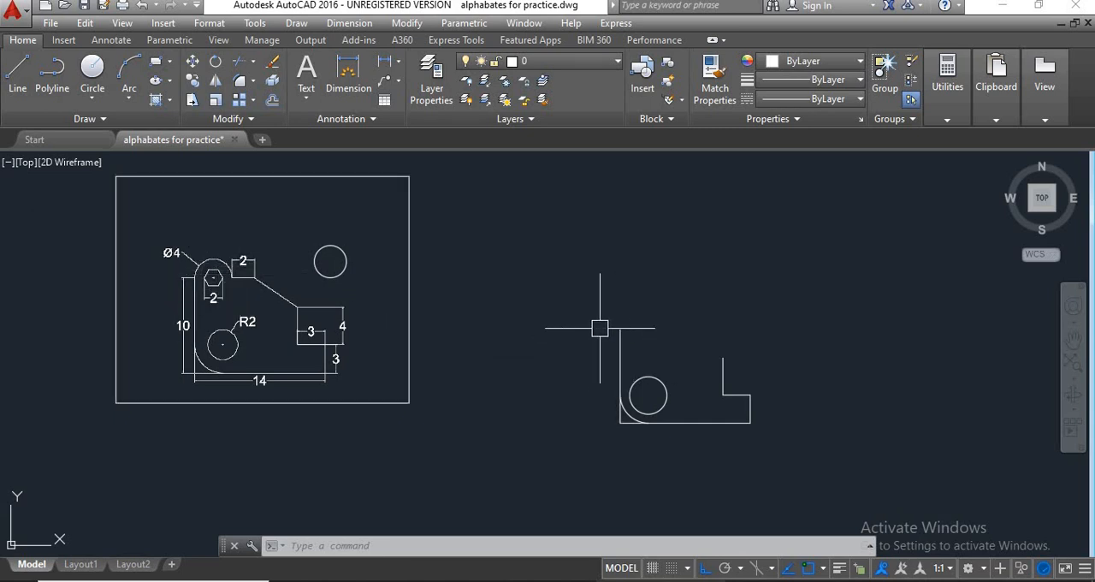
Draw a horizontal line 4 units long to the right from the upper end of the new outline's left edge.
scroll(197, 274, "up", 5)
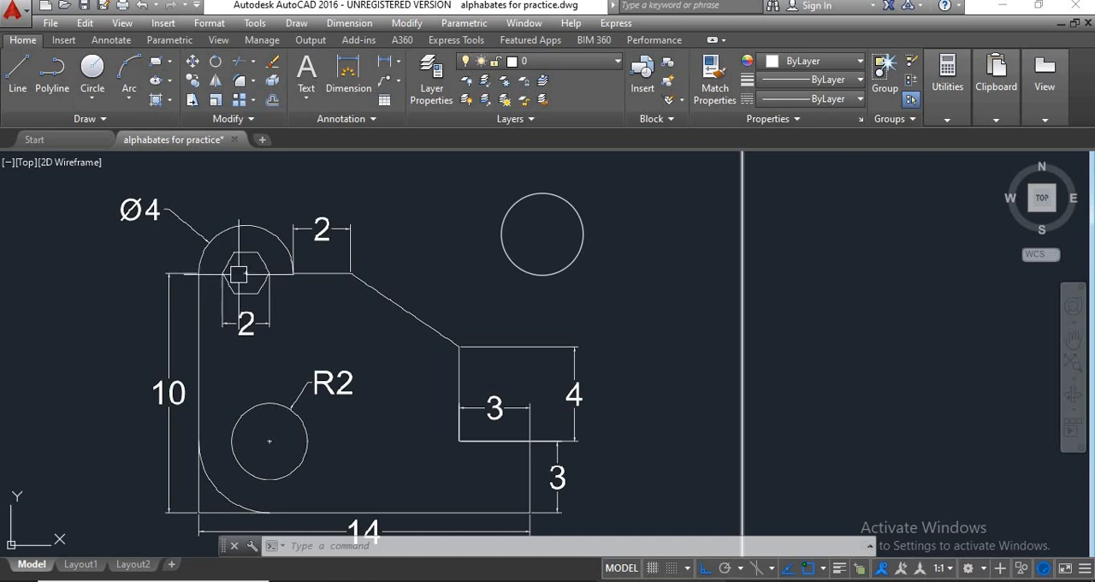
scroll(238, 273, "down", 4)
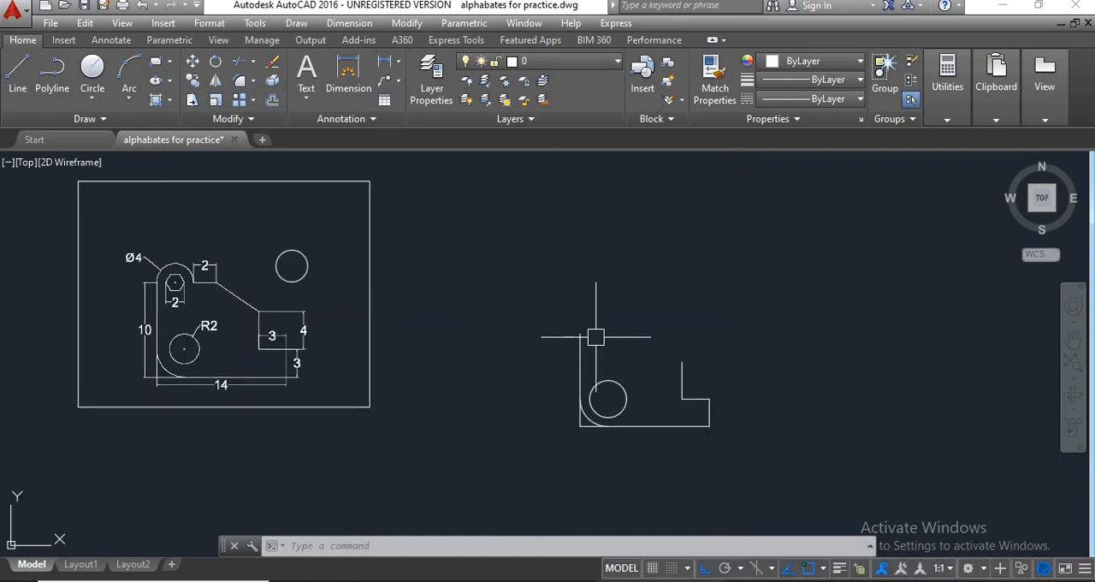
type("l")
key("Return")
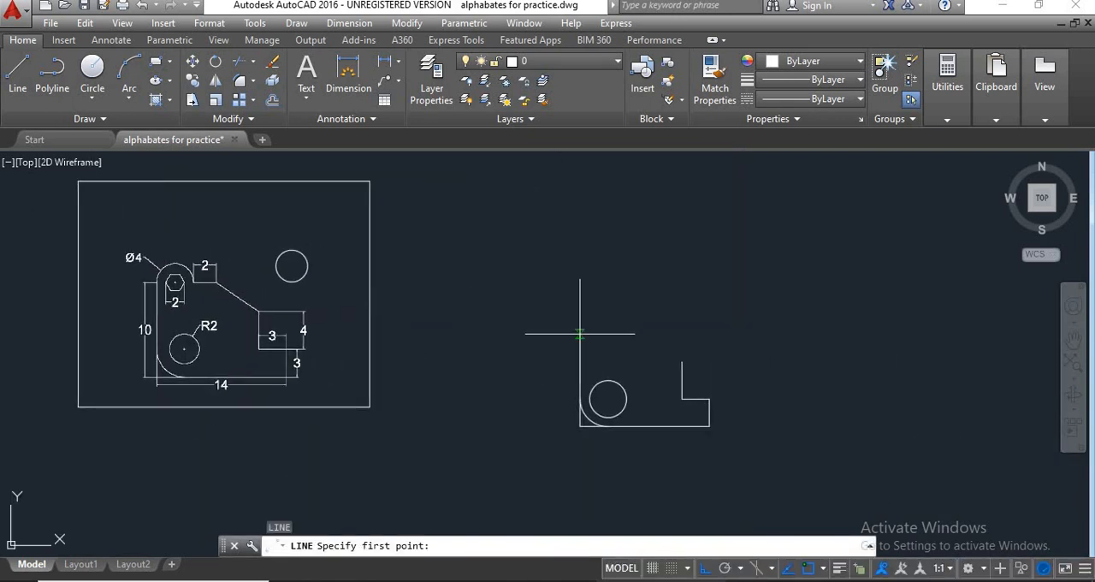
left_click(579, 335)
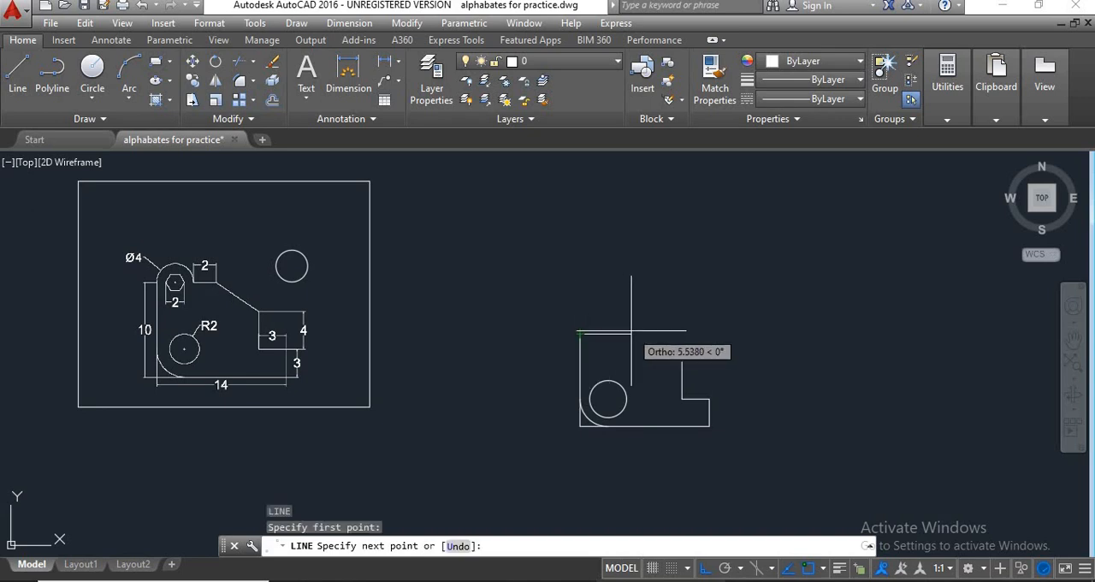
type("4")
key("Return")
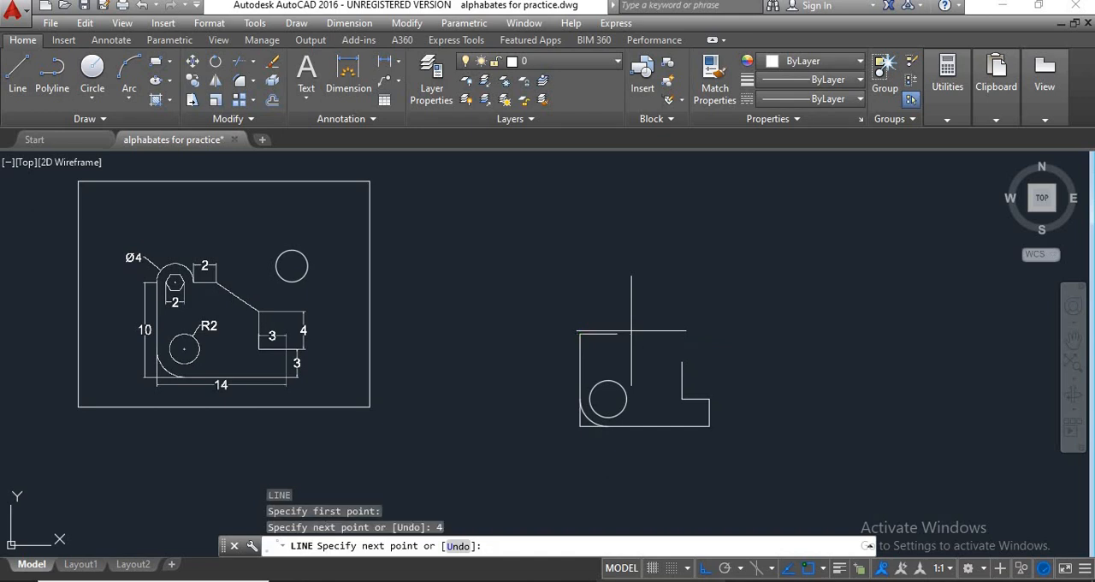
key("Return")
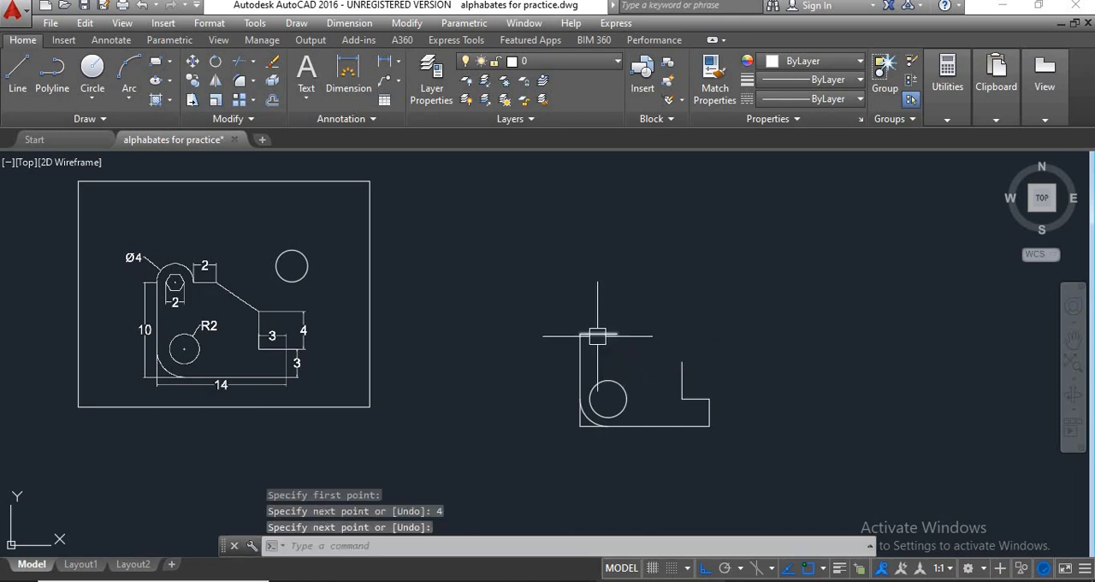
Draw a circle of diameter 4 centred on the midpoint of the short horizontal line above the left edge.
scroll(611, 335, "up", 2)
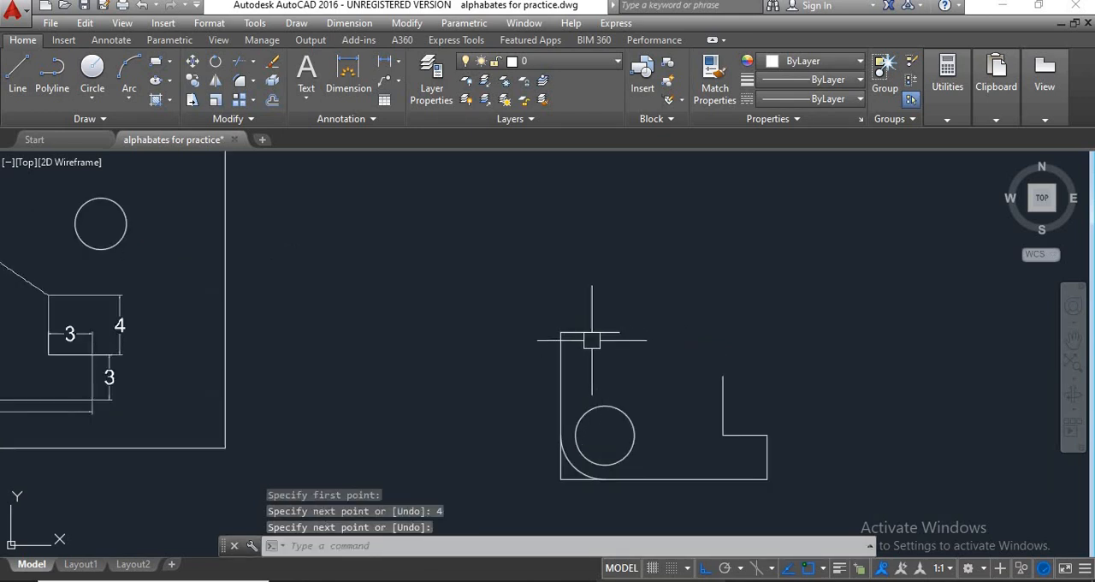
scroll(590, 335, "down", 2)
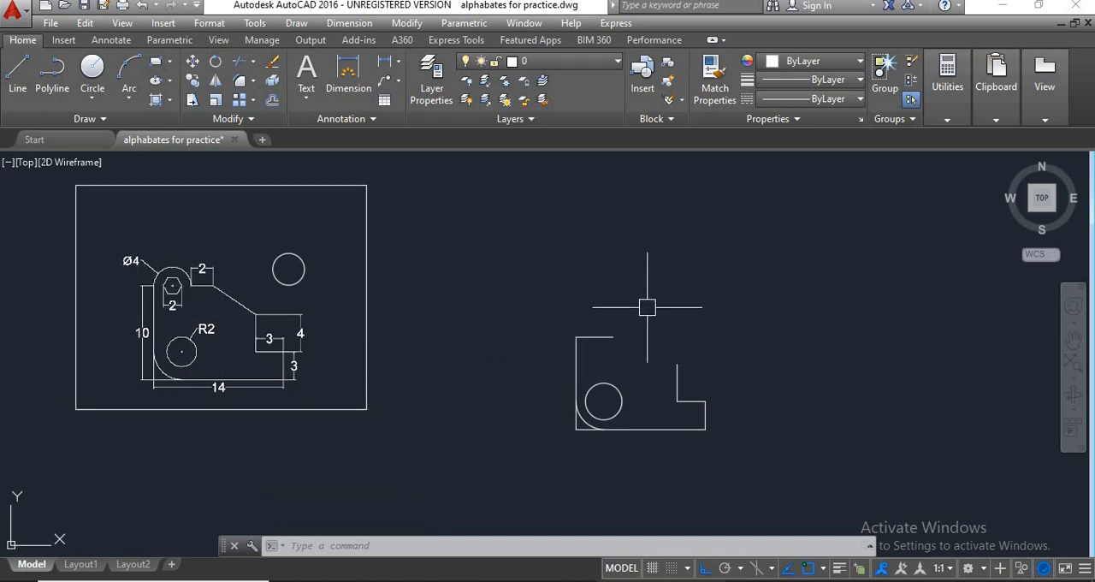
type("c")
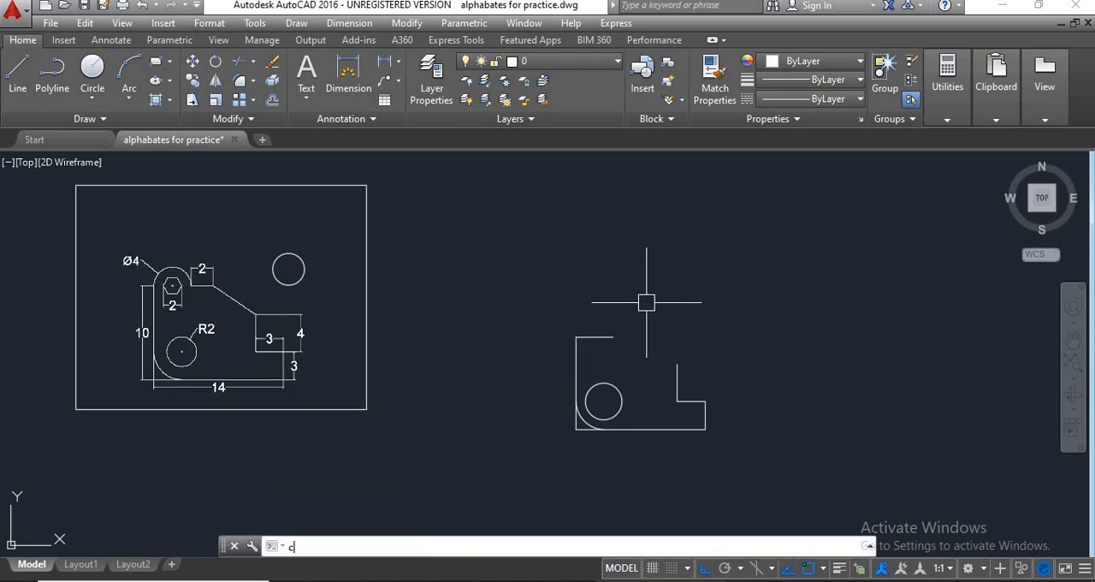
key("Return")
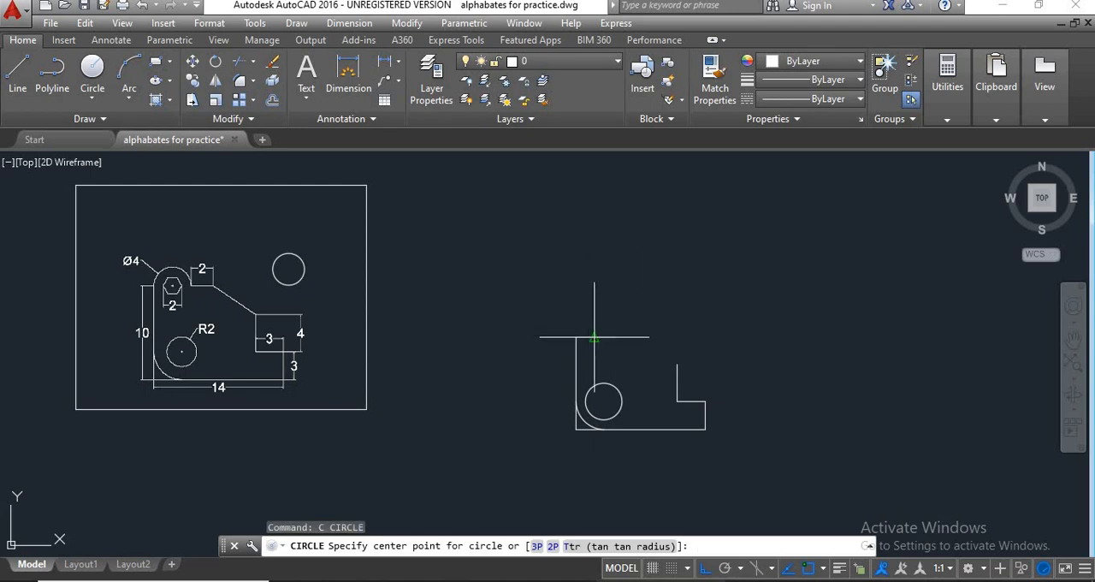
scroll(594, 338, "up", 4)
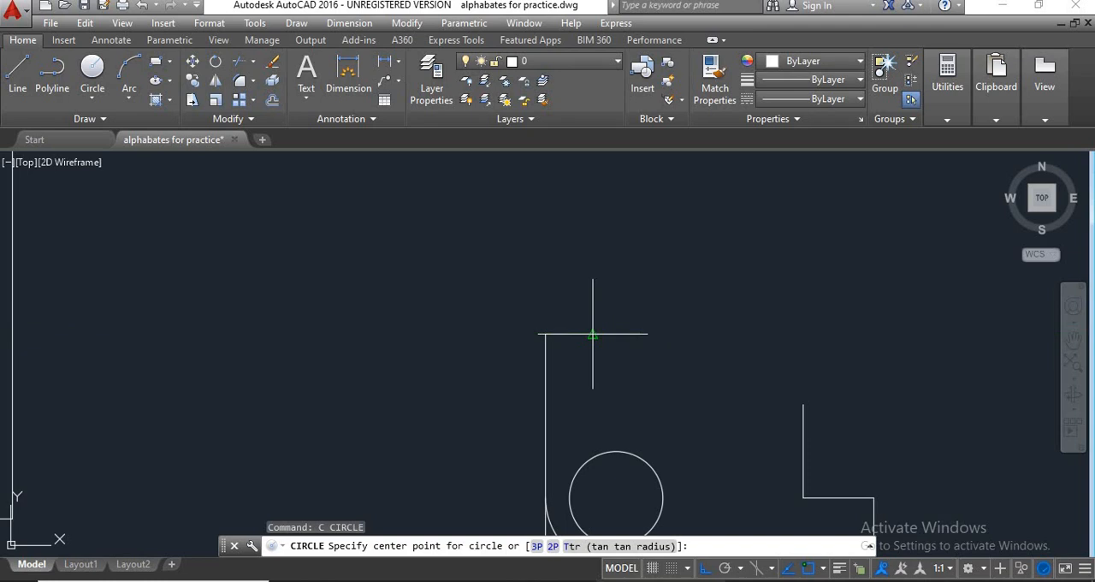
left_click(593, 334)
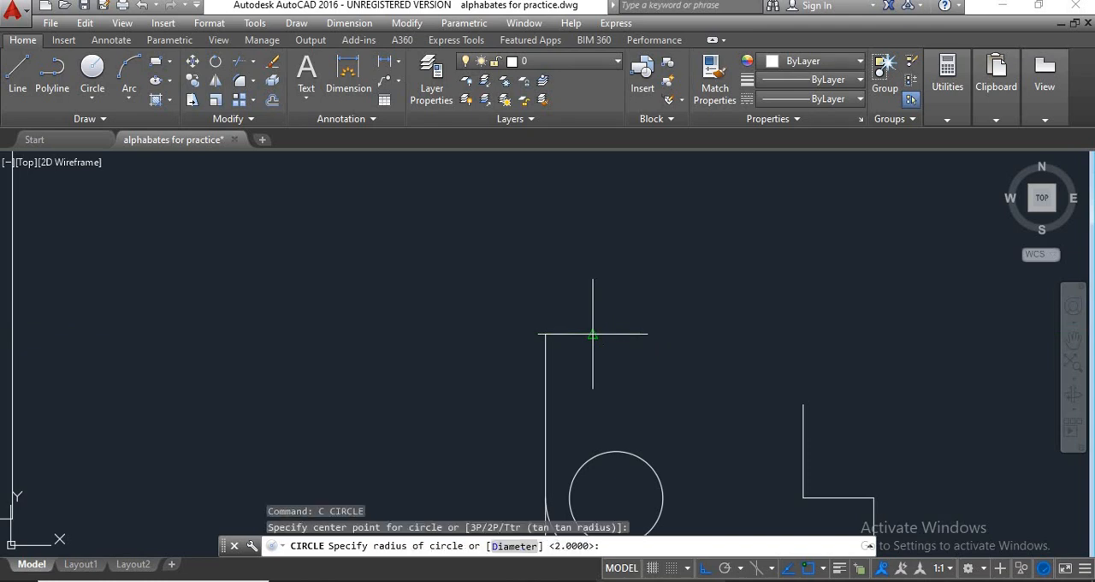
left_click(515, 547)
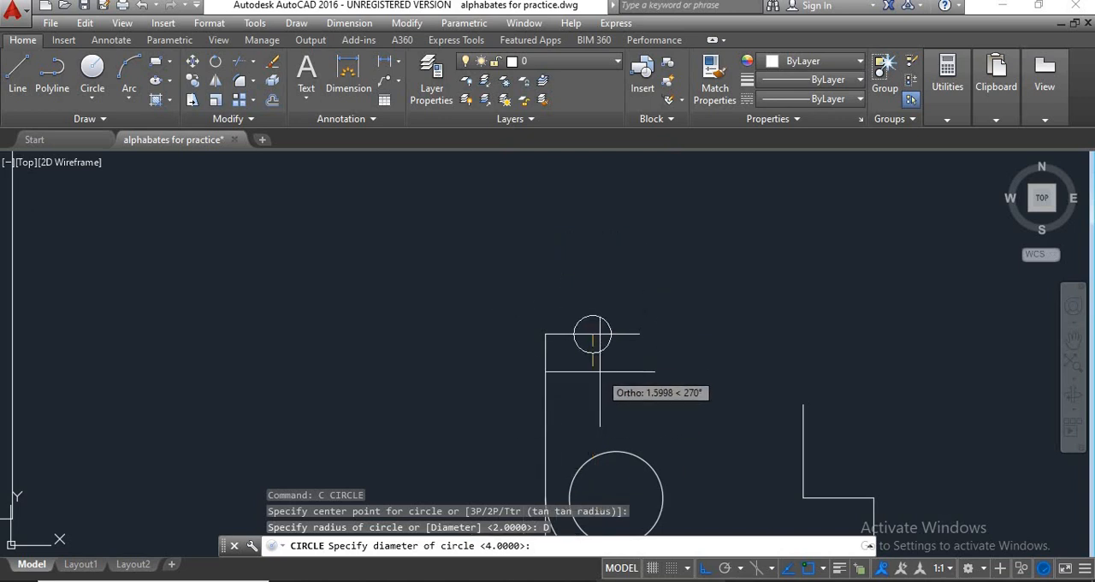
type("4")
key("Return")
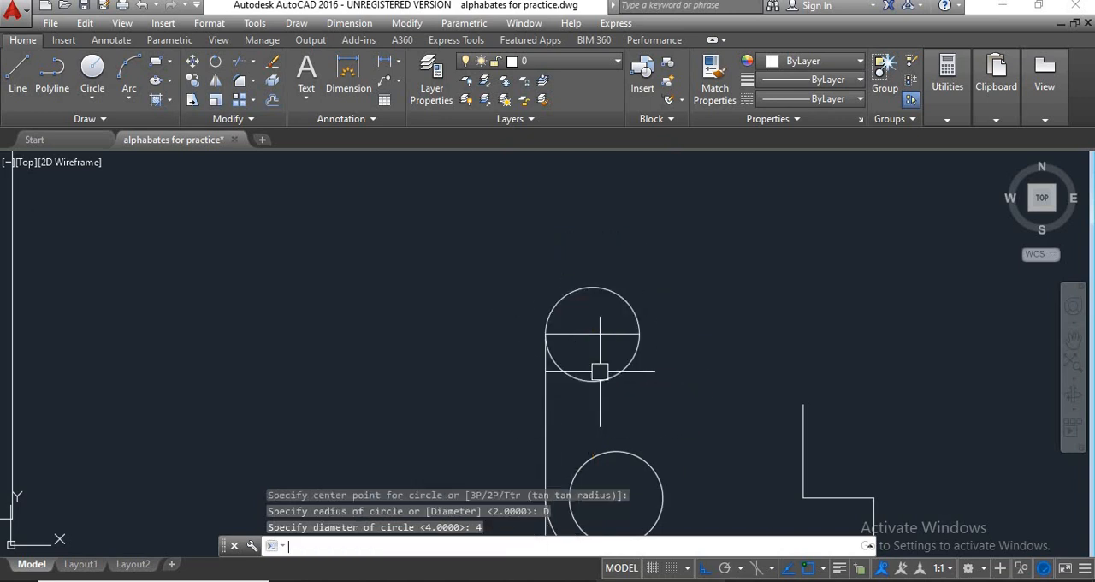
Trim away the lower half of the 4-unit circle below the horizontal line, as in the reference bracket.
scroll(600, 368, "down", 2)
scroll(603, 346, "down", 2)
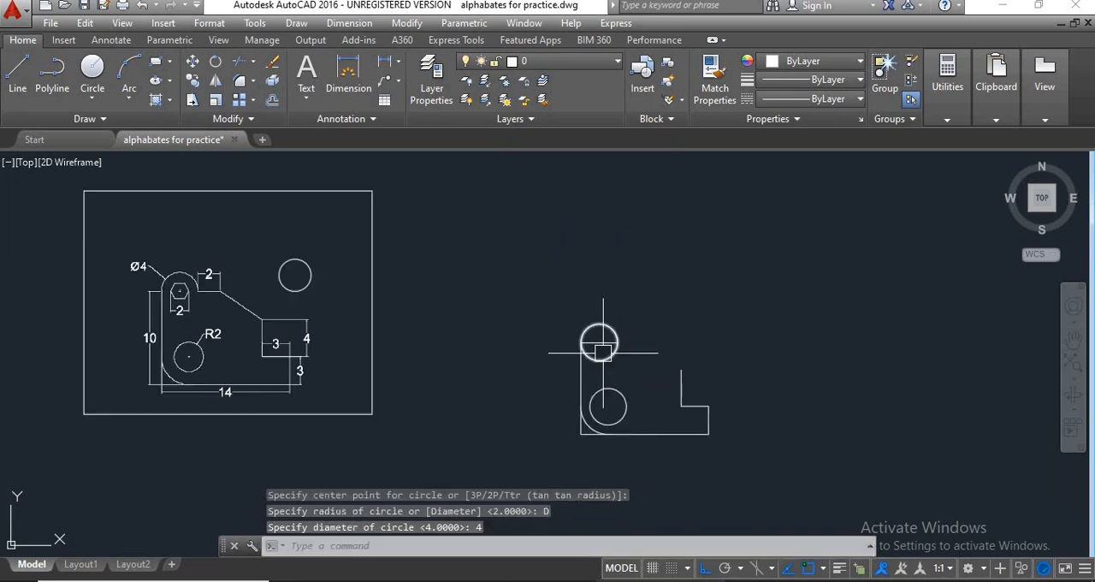
middle_click_drag(599, 342, 617, 318)
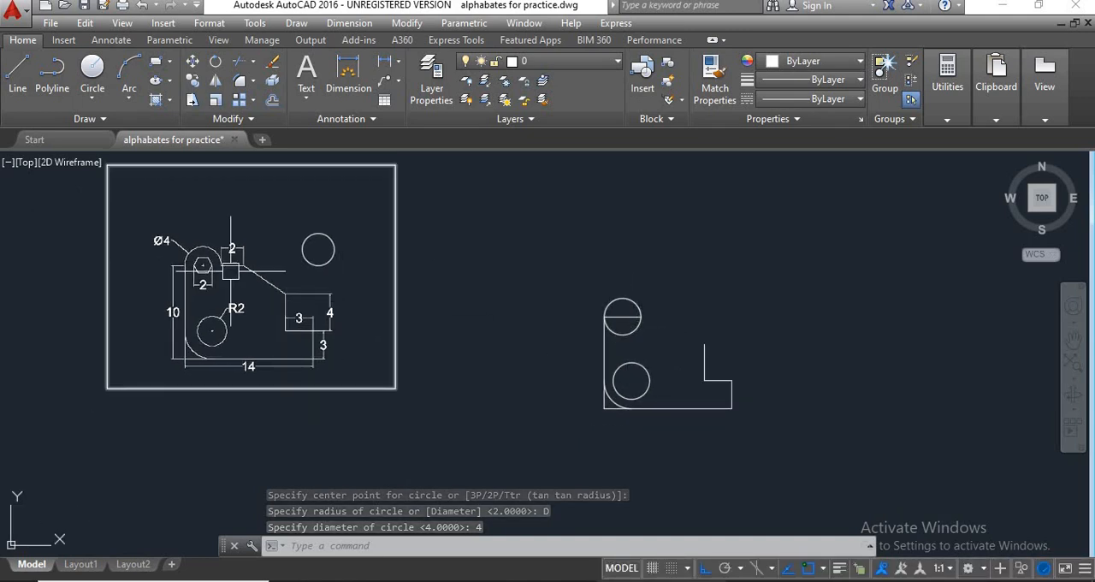
scroll(189, 265, "up", 2)
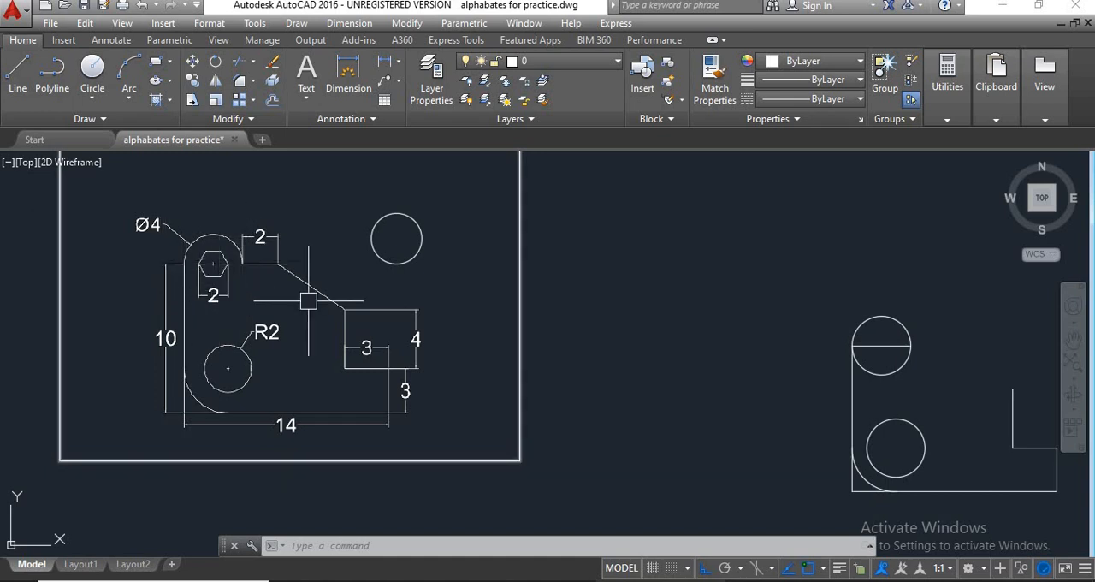
middle_click_drag(902, 370, 788, 370)
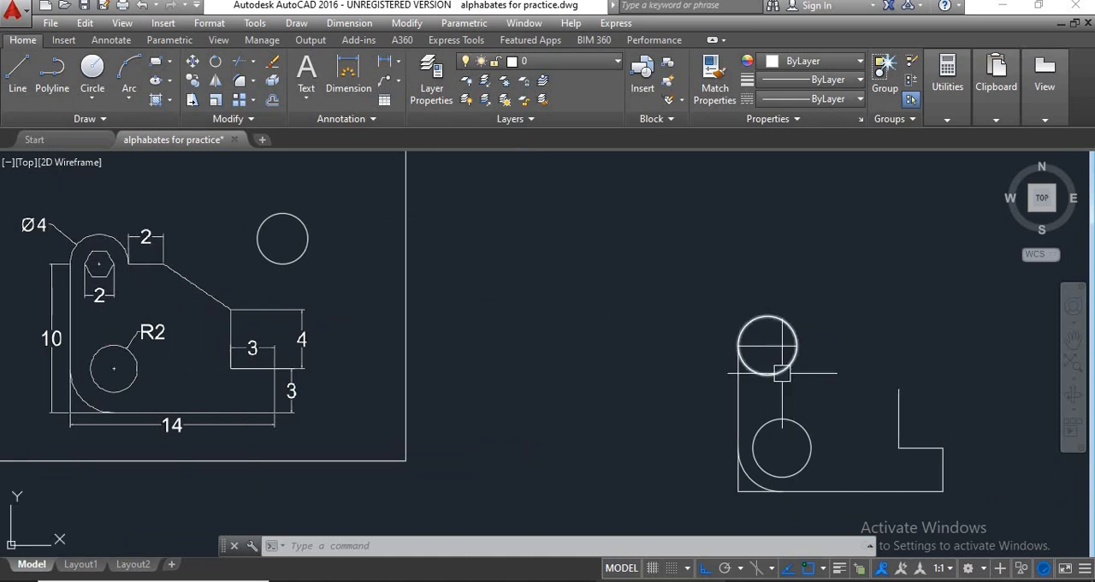
type("tr")
key("Return")
key("Return")
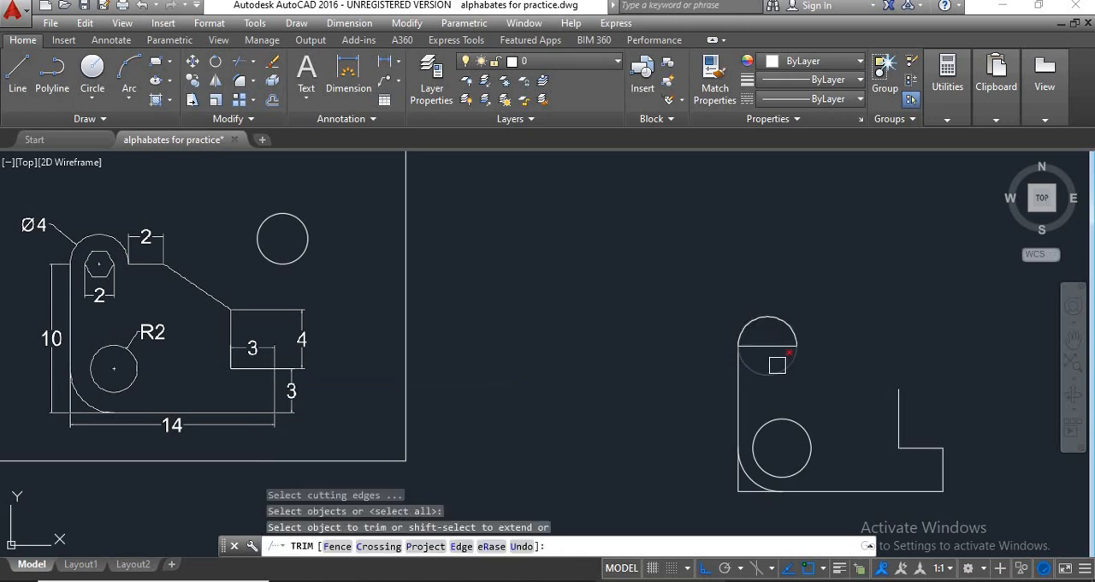
left_click(776, 365)
Erase the 4-unit horizontal line beneath the semicircular top of the new bracket.
left_click(774, 346)
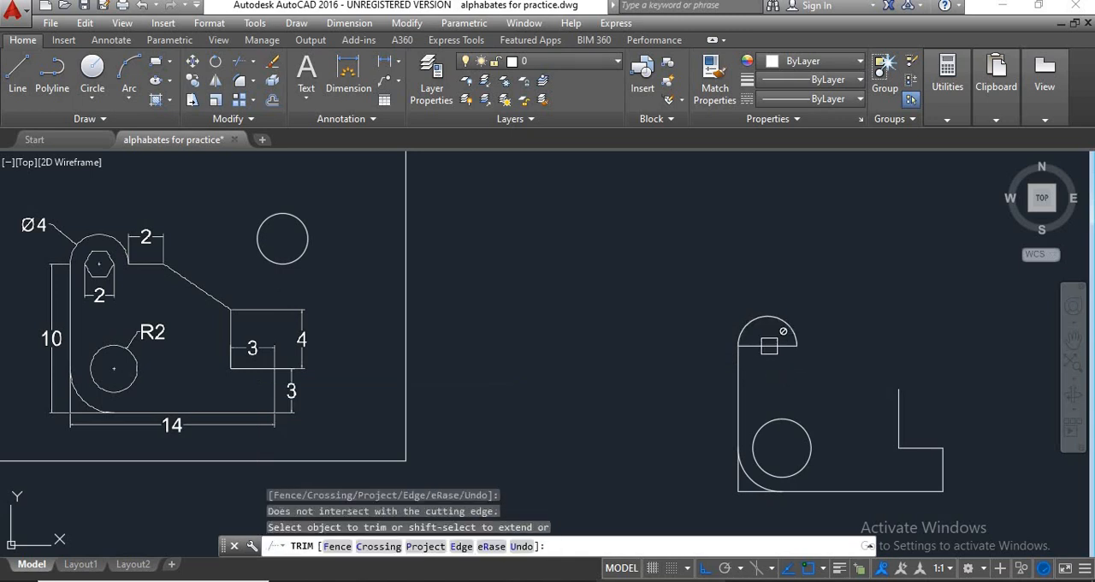
key("Escape")
left_click(766, 347)
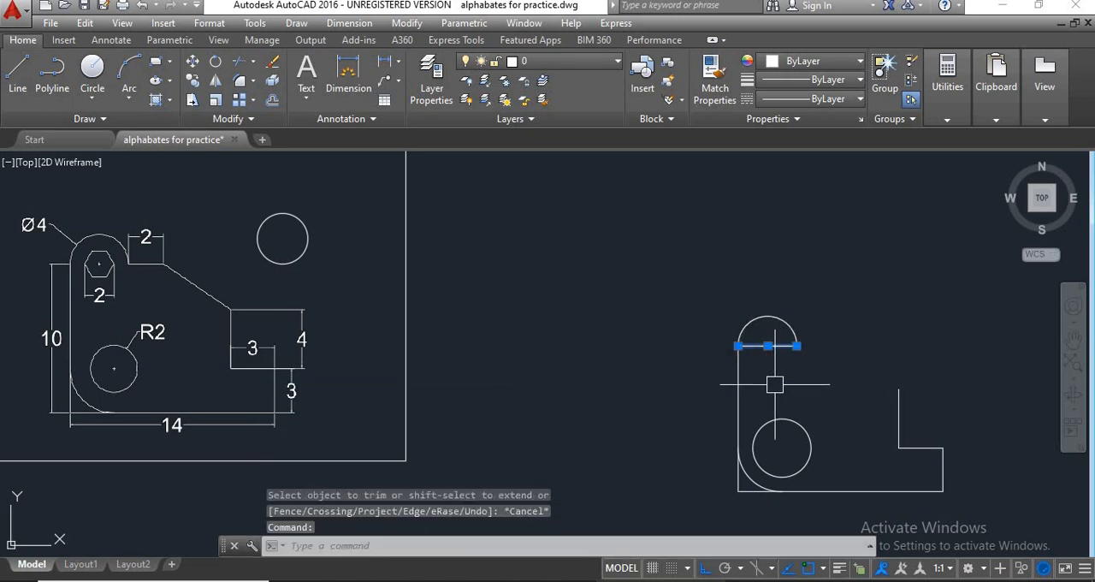
type("e")
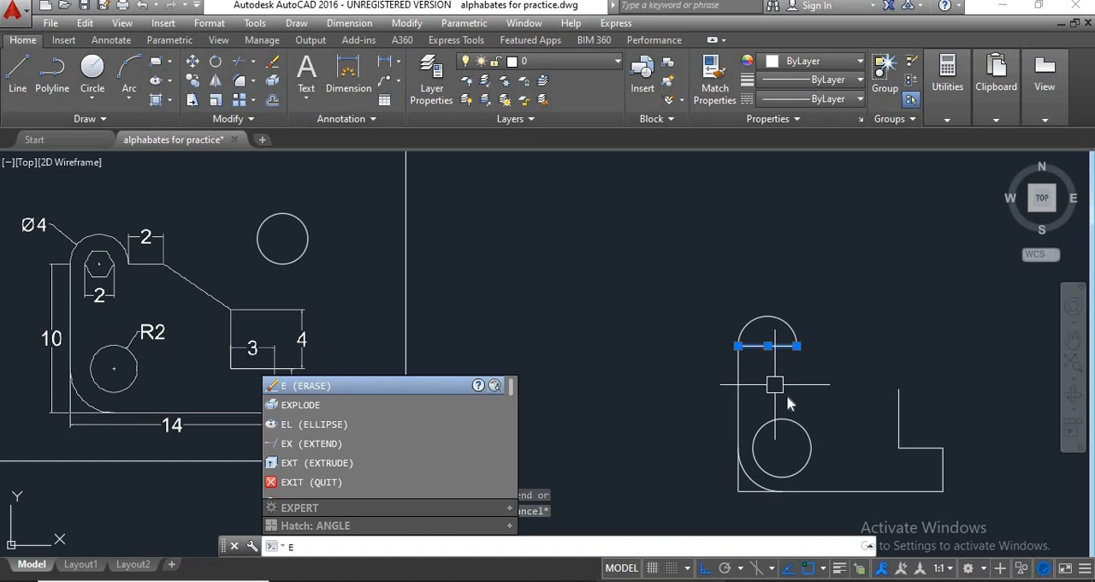
key("Return")
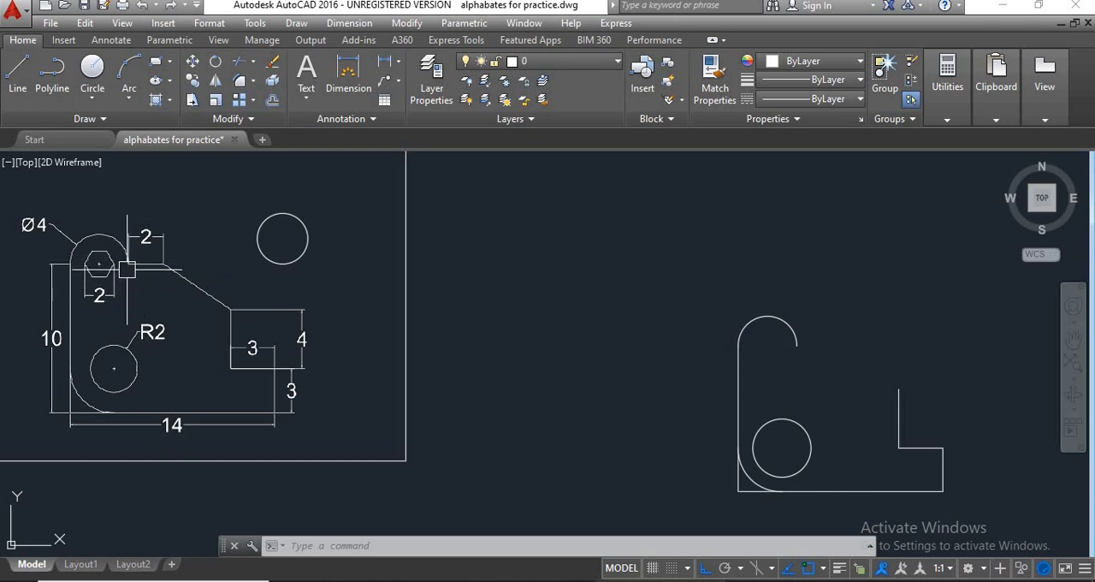
Draw a horizontal line 2 units long to the right from the free end of the new bracket's semicircular top.
scroll(132, 262, "up", 2)
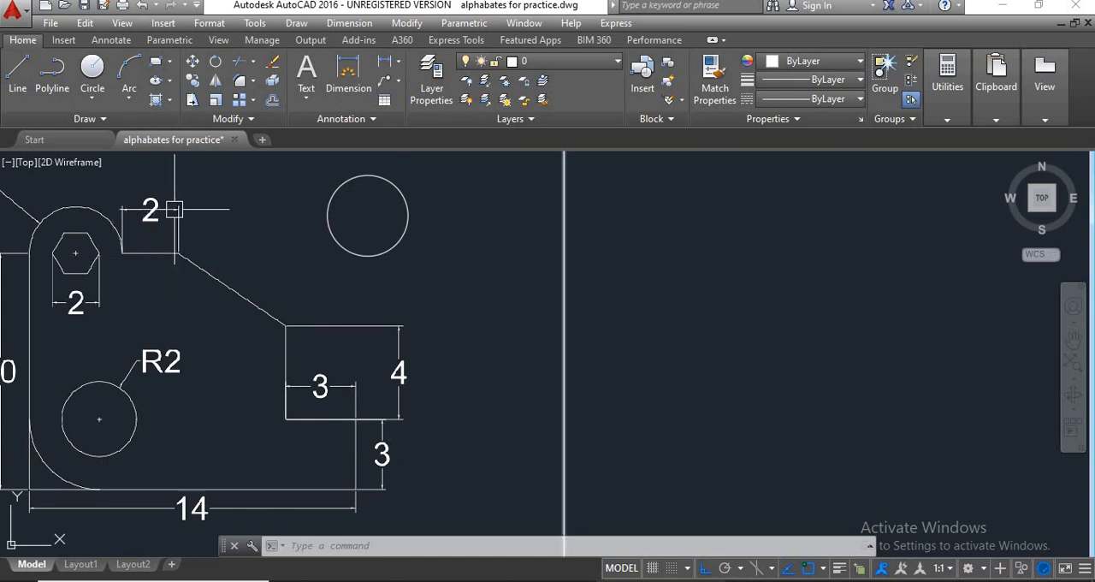
scroll(166, 282, "down", 2)
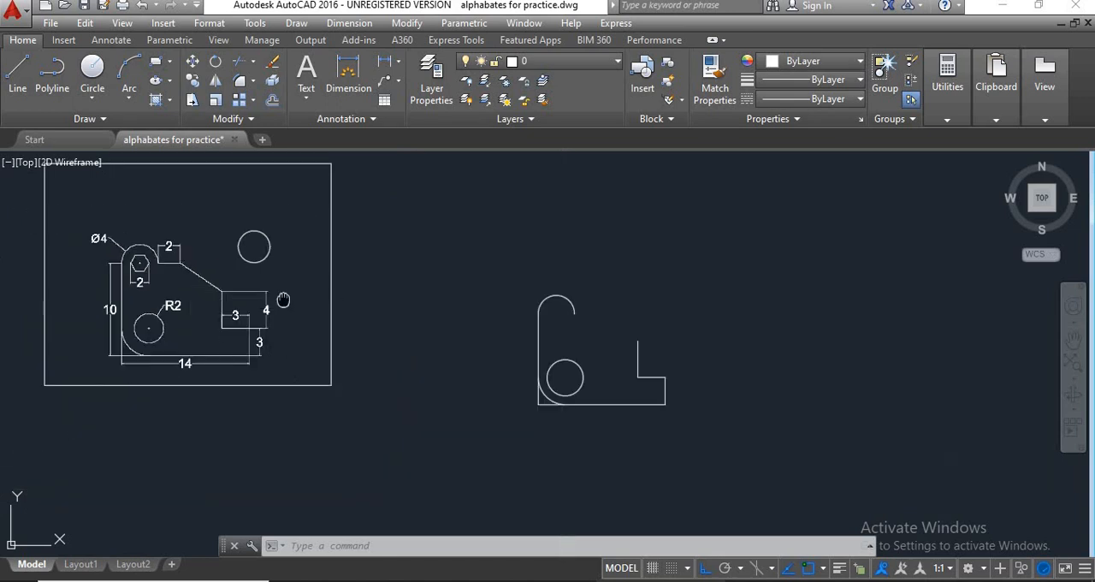
scroll(572, 337, "up", 1)
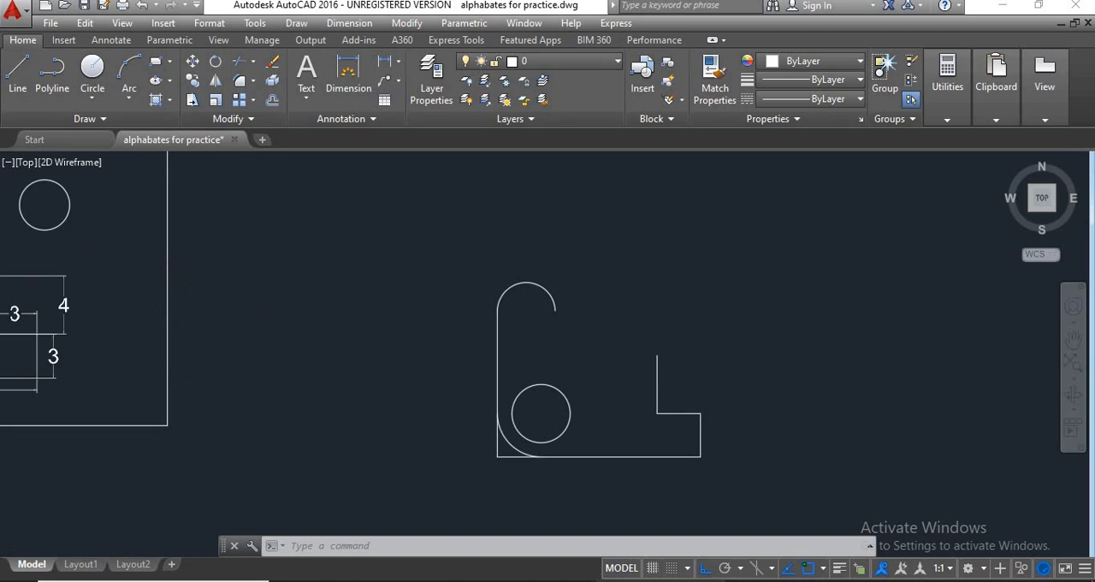
scroll(582, 332, "down", 1)
type("1")
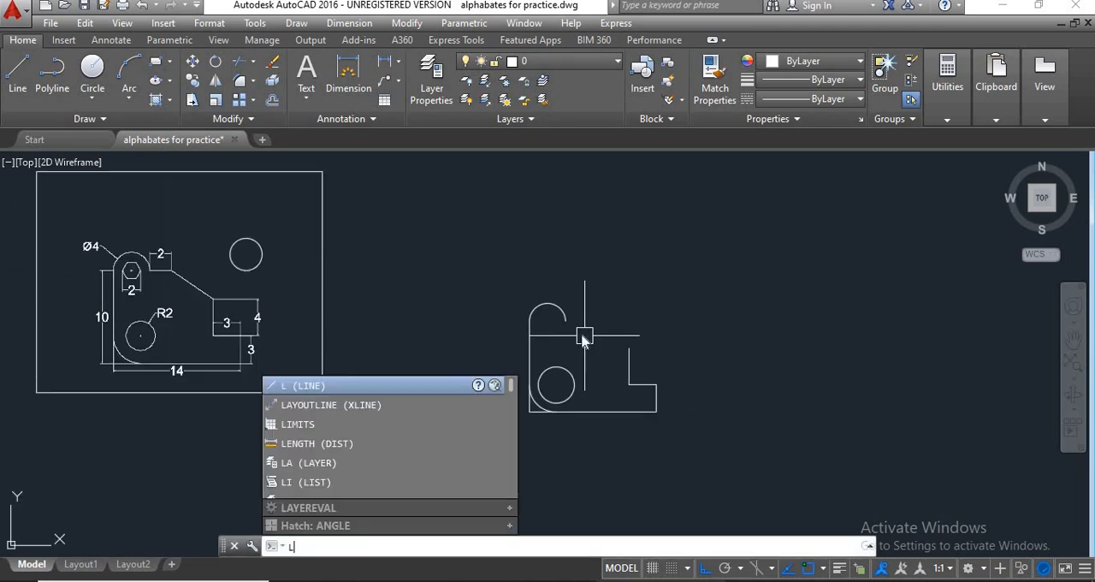
key("Return")
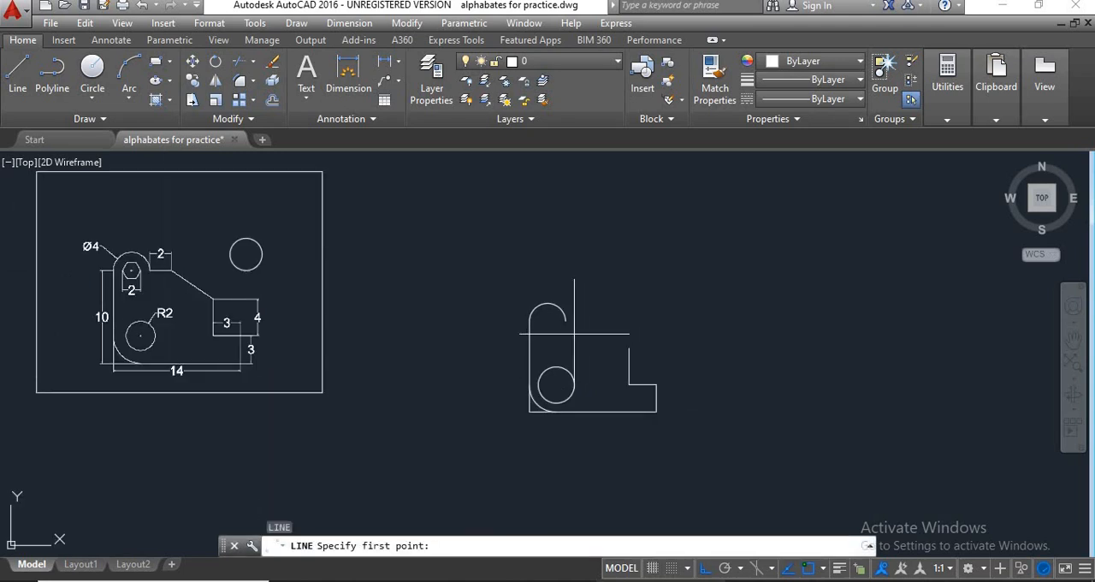
scroll(576, 340, "up", 1)
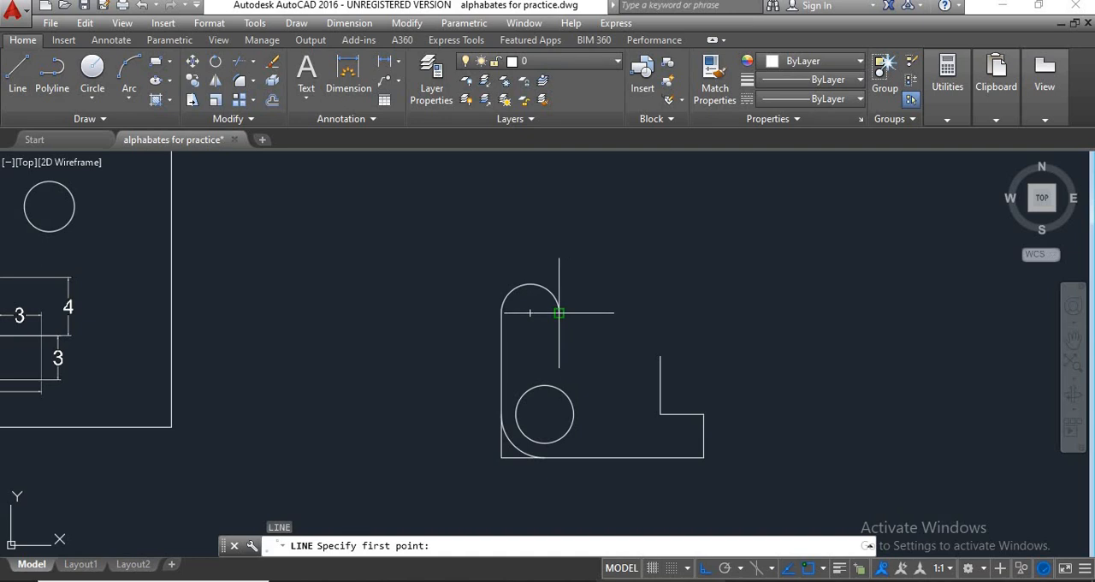
left_click(559, 313)
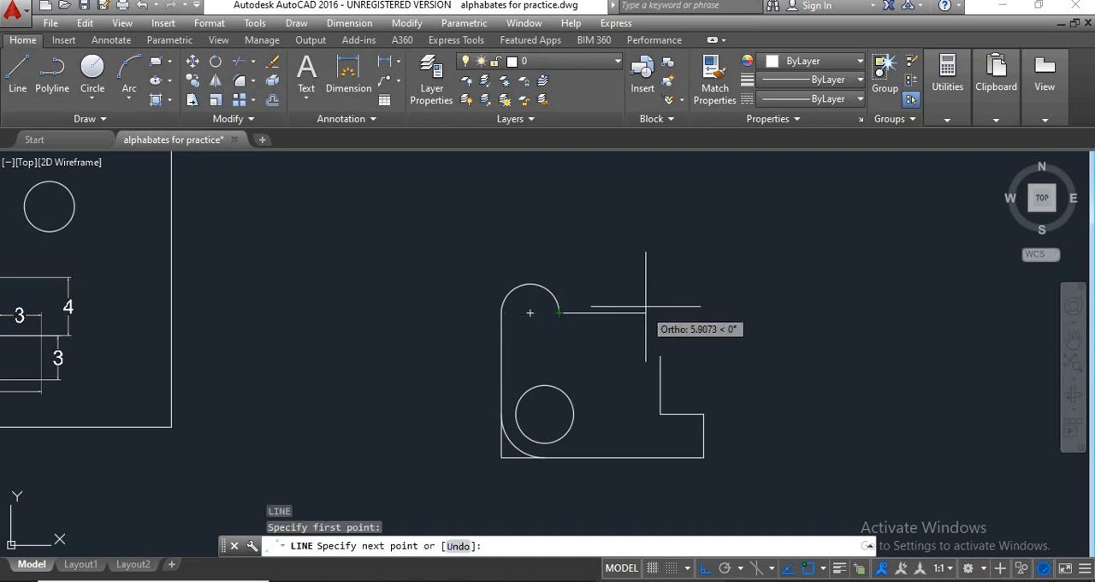
type("2")
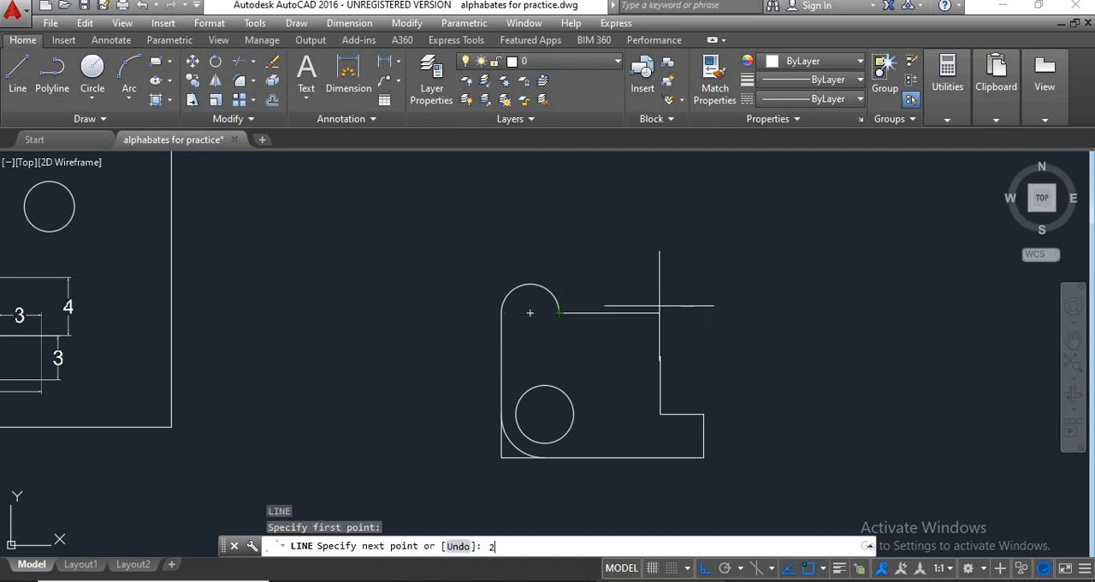
key("Return")
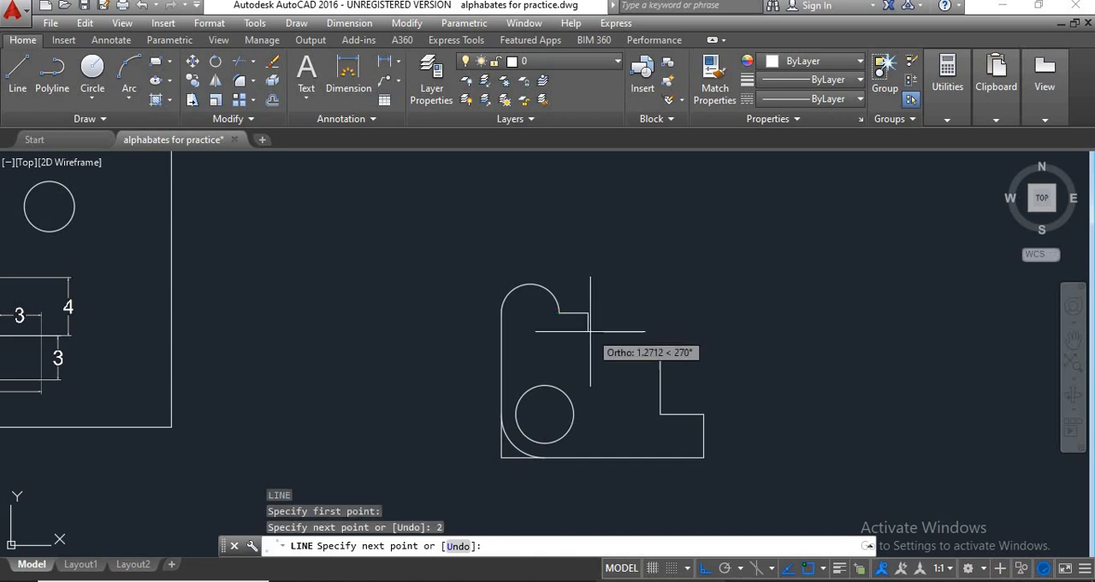
With Ortho off, continue the line diagonally to the upper end of the 4-unit vertical edge, closing the outline.
scroll(603, 338, "down", 4)
scroll(359, 304, "up", 4)
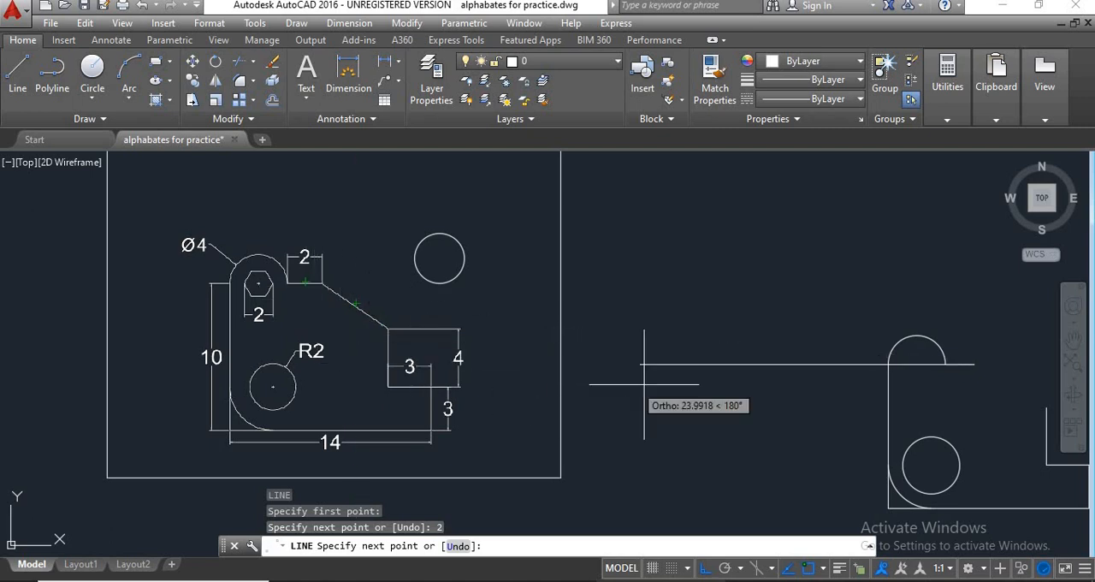
middle_click_drag(673, 378, 606, 347)
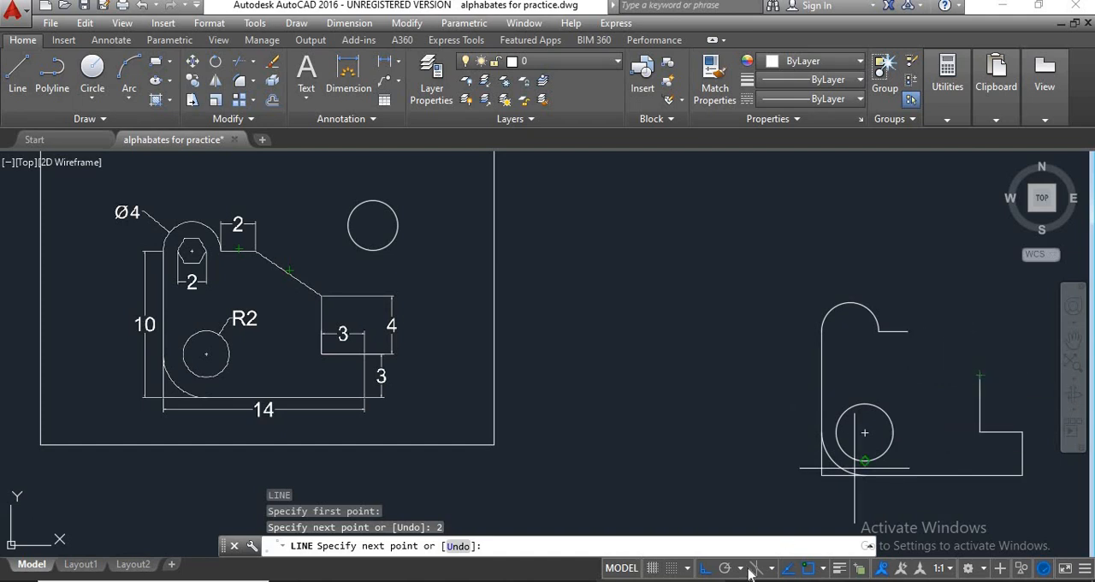
left_click(703, 568)
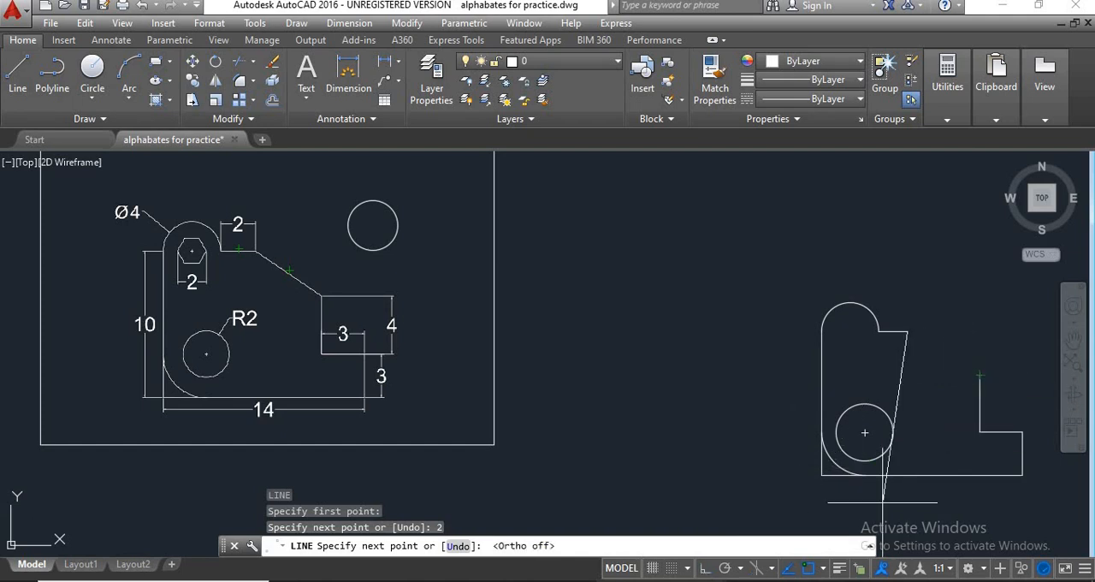
left_click(980, 374)
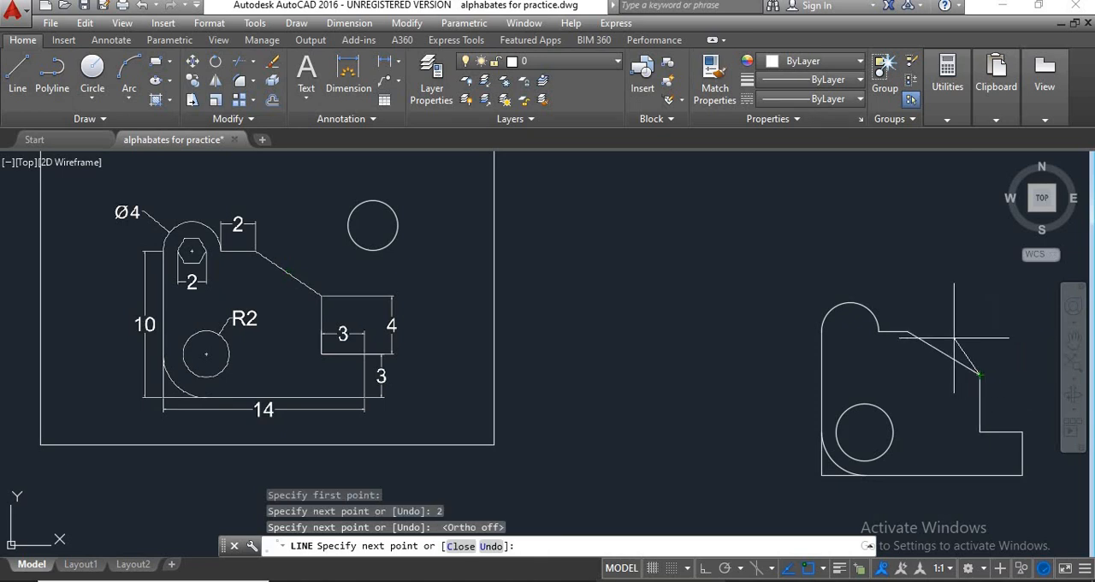
middle_click_drag(988, 374, 900, 356)
scroll(904, 365, "up", 2)
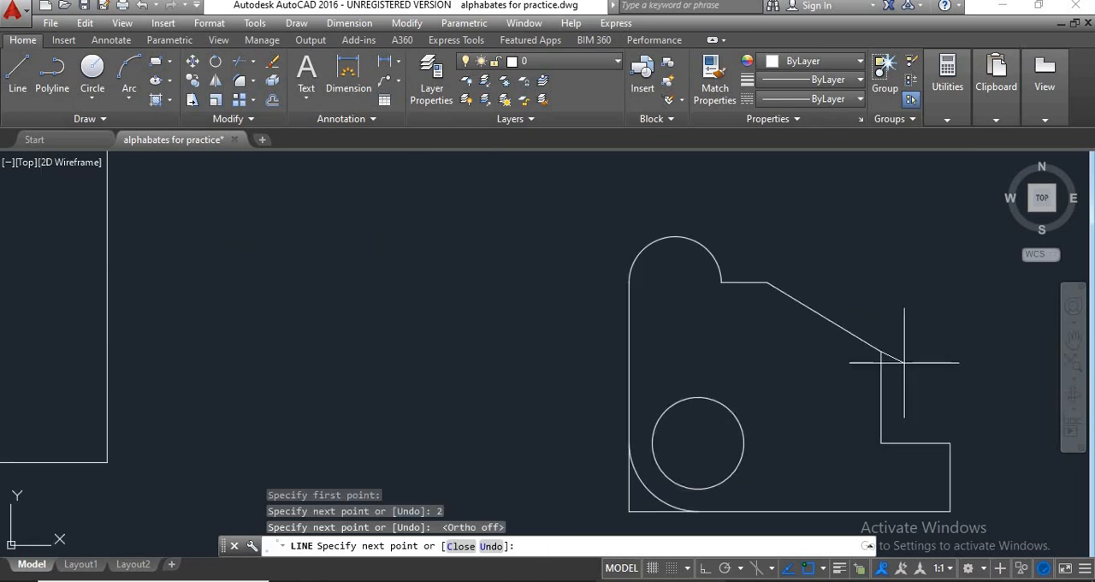
scroll(904, 366, "down", 2)
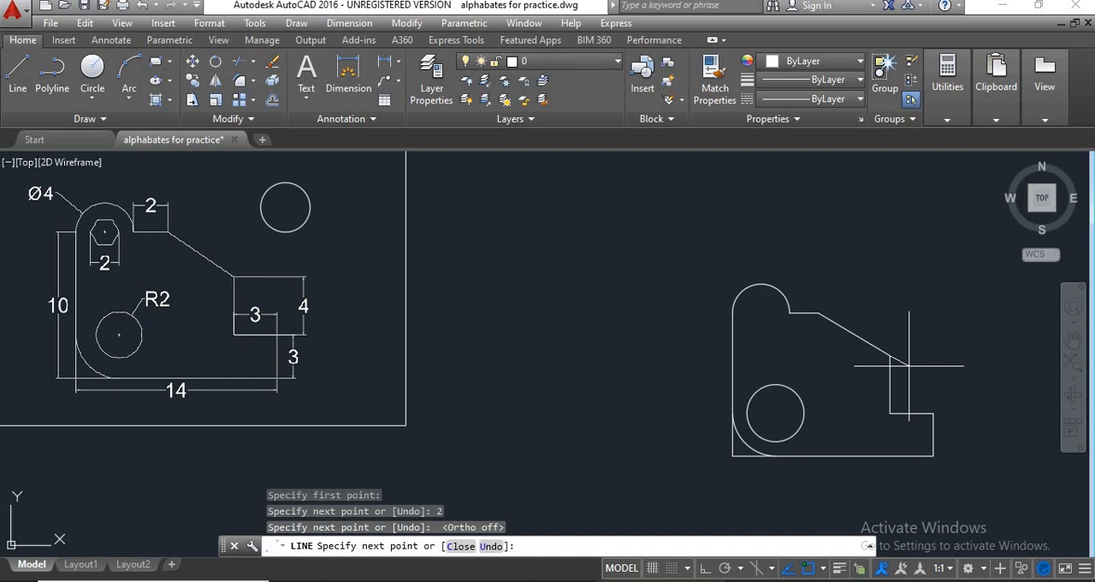
key("Return")
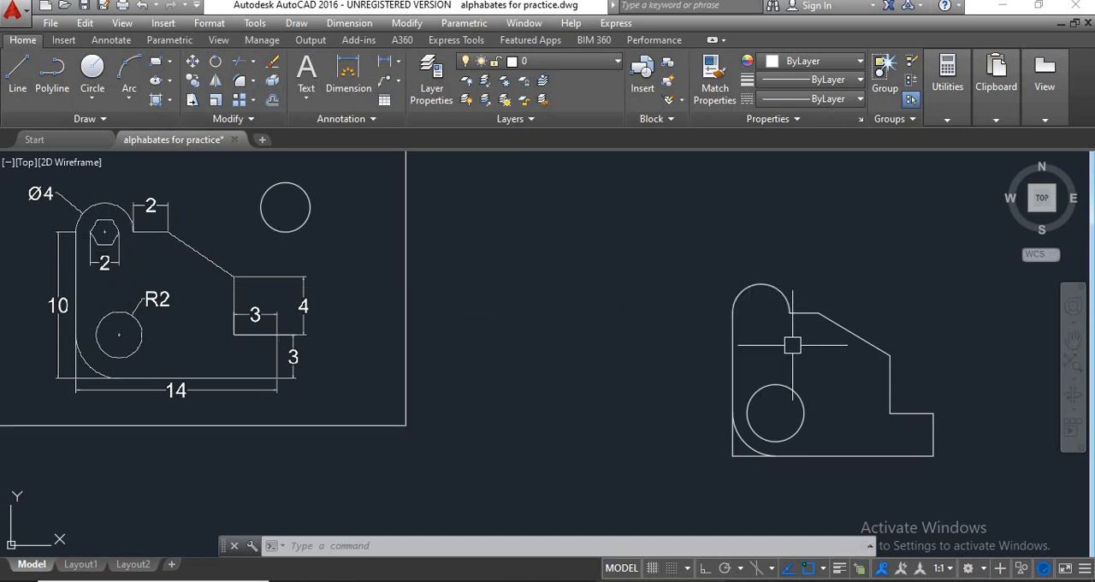
Draw a 6-sided polygon centred on the semicircular top's centre, circumscribed about a circle of radius 1.
type("pol")
key("Return")
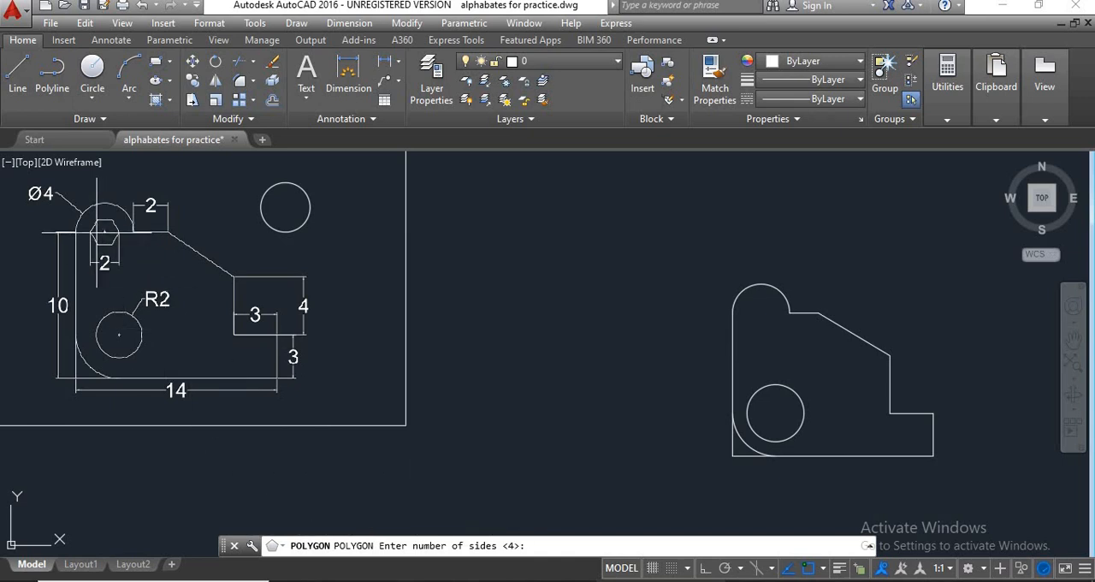
scroll(97, 232, "up", 4)
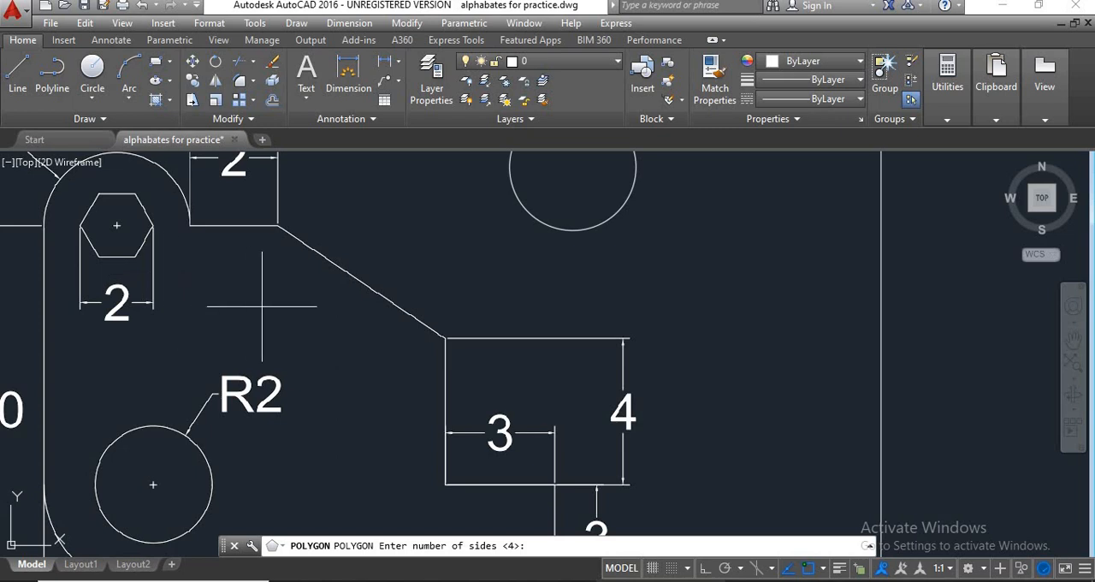
scroll(262, 305, "down", 6)
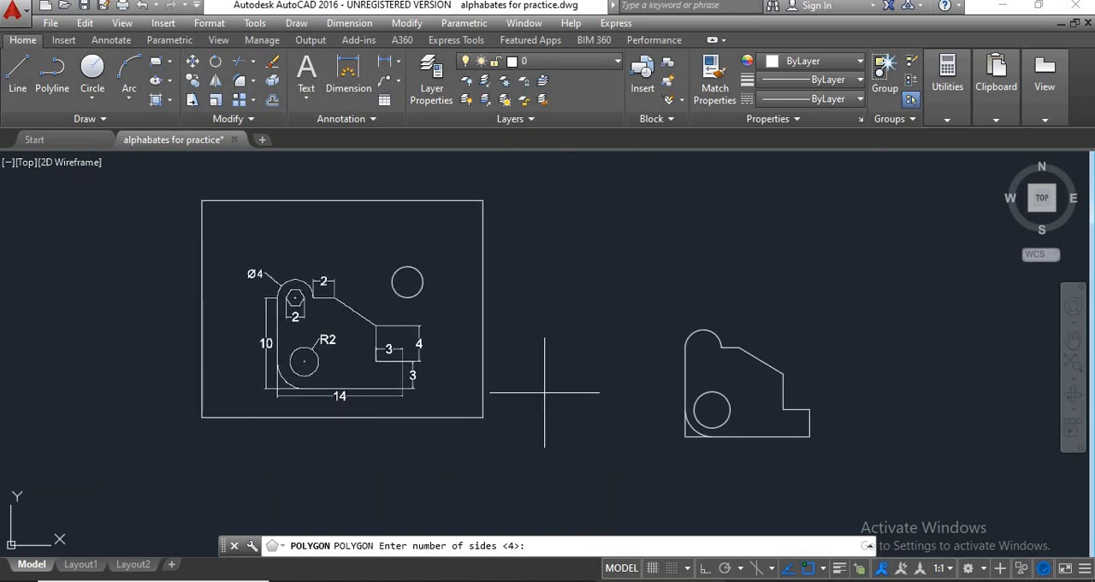
key("Return")
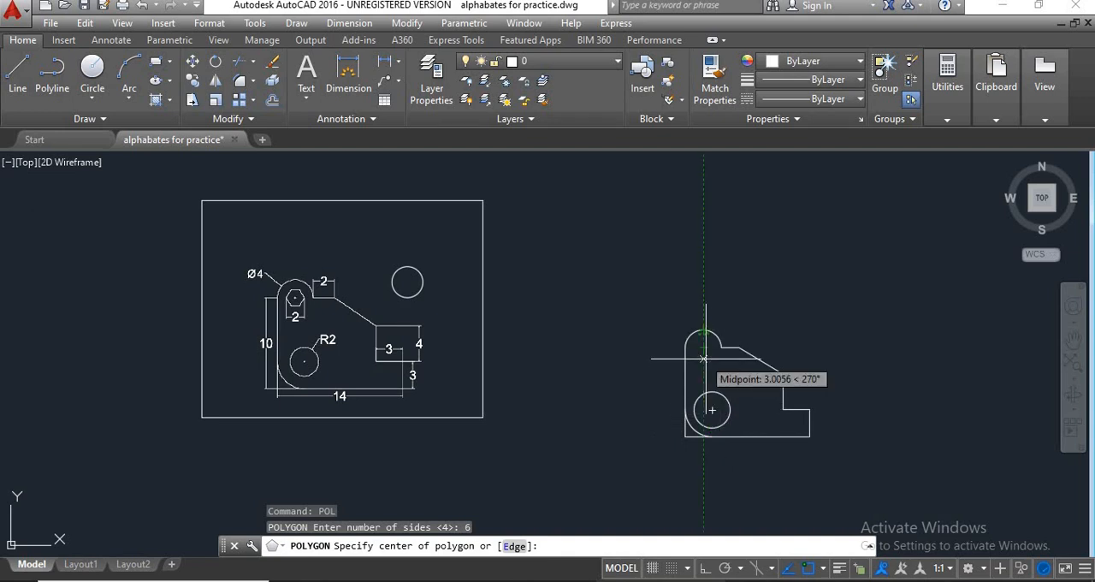
scroll(701, 346, "up", 2)
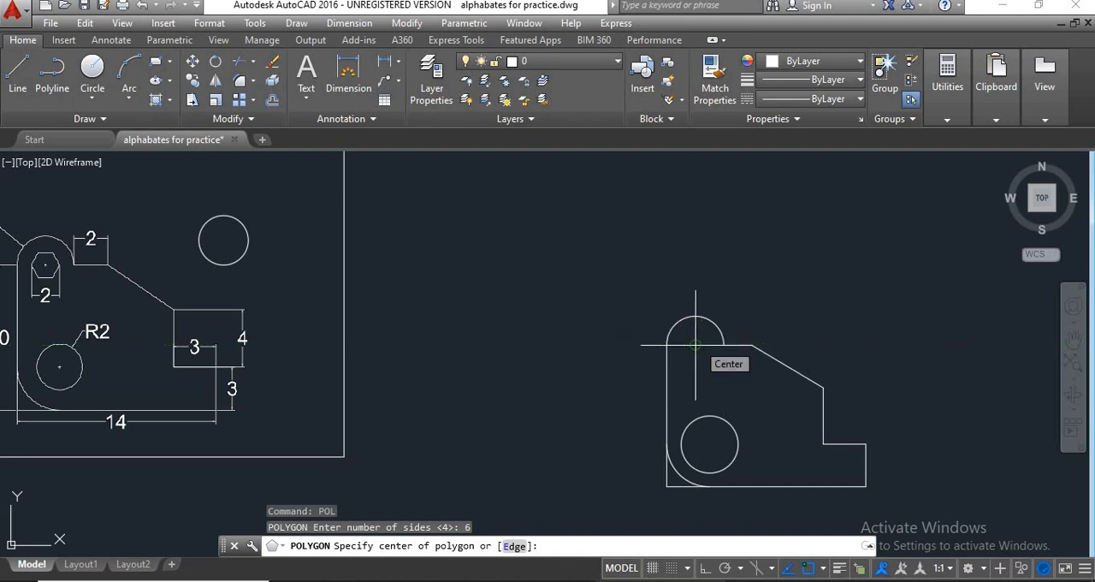
left_click(695, 344)
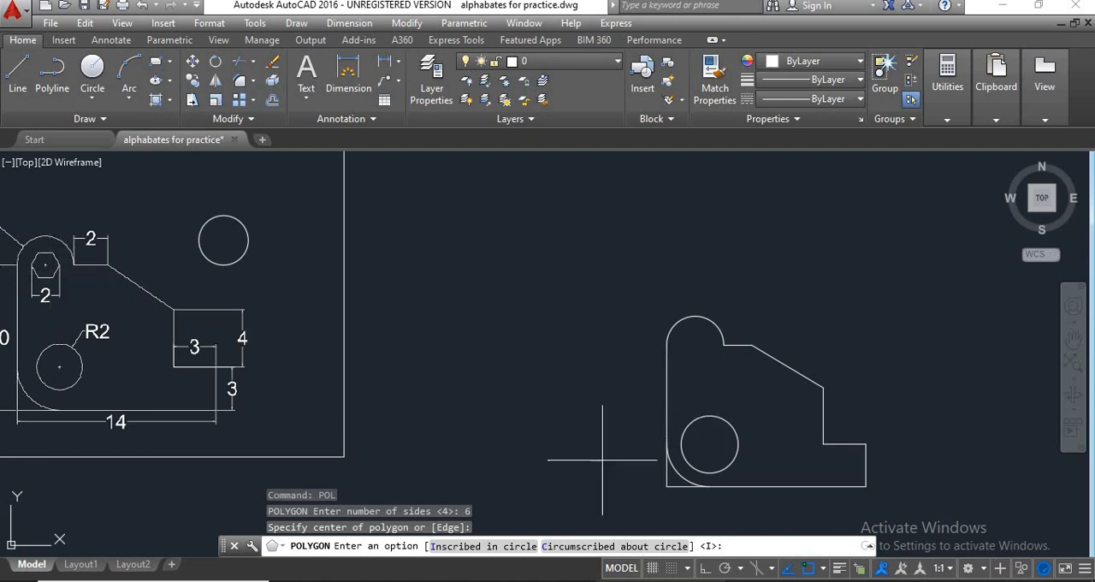
left_click(614, 545)
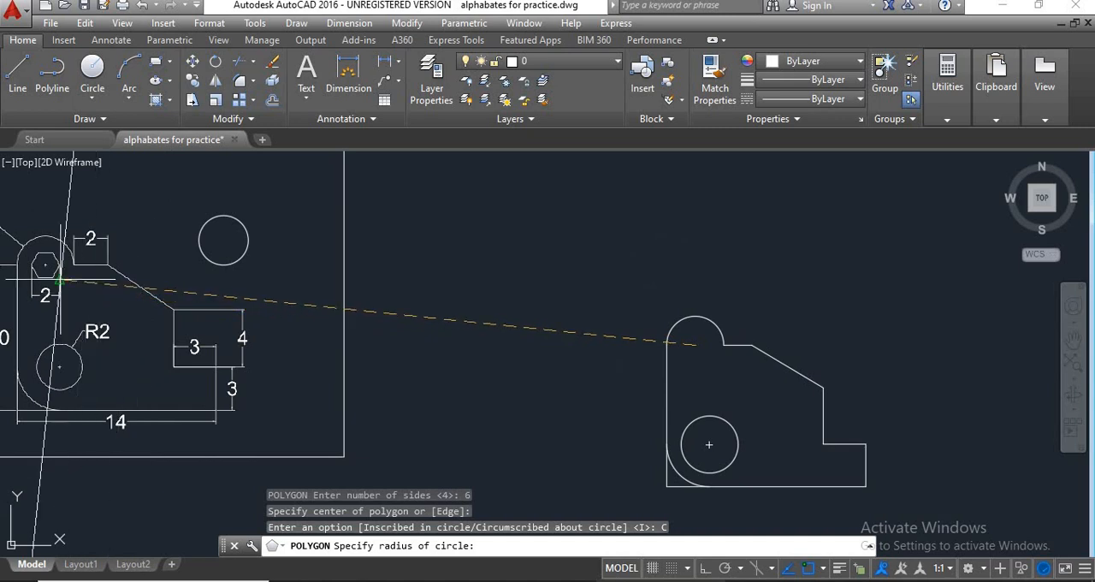
scroll(75, 310, "up", 2)
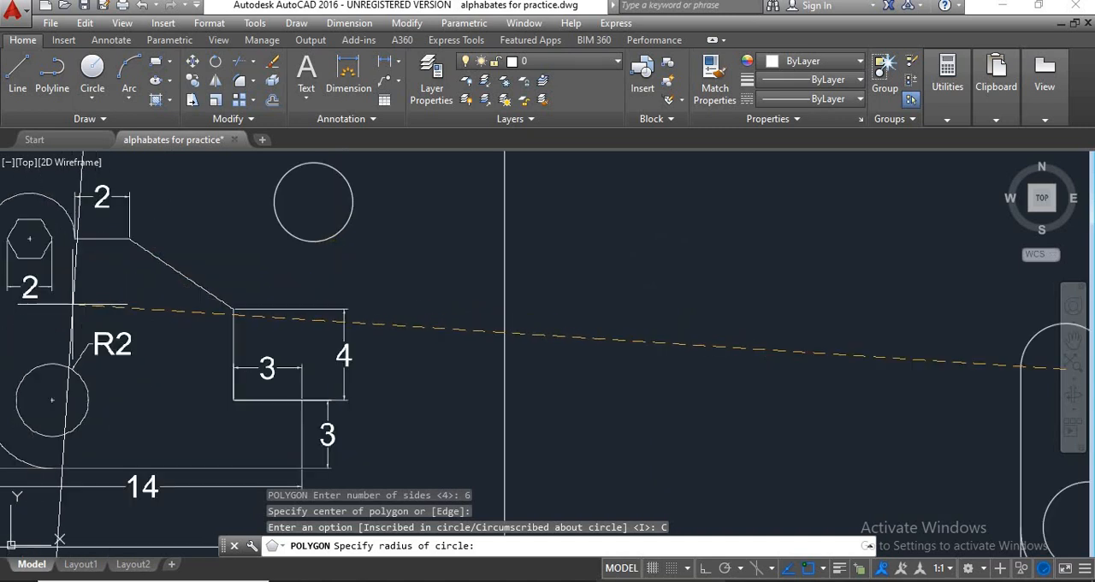
middle_click_drag(102, 306, 324, 304)
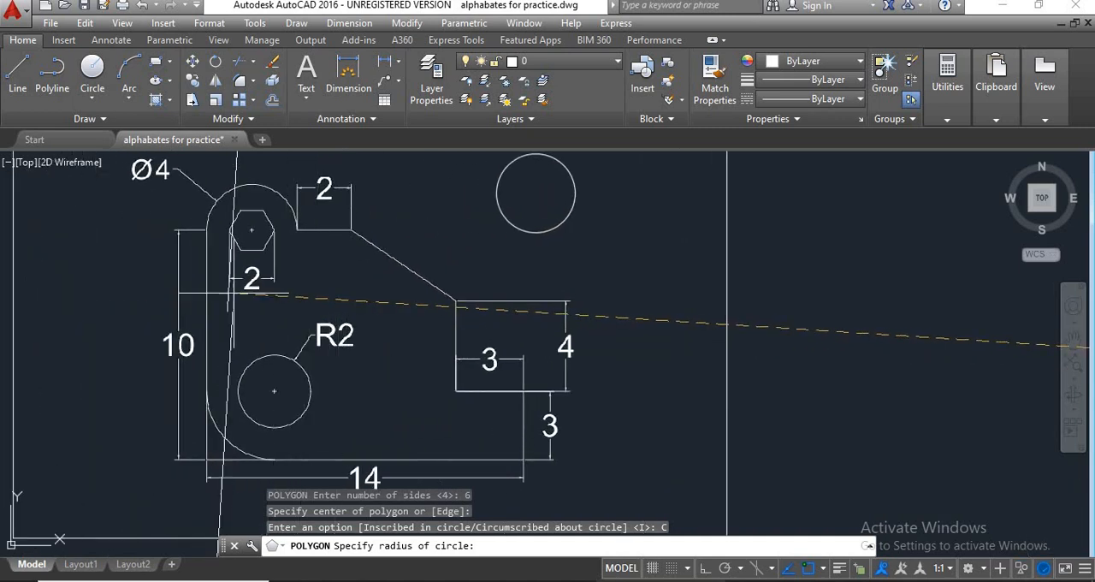
scroll(306, 301, "down", 3)
scroll(295, 282, "up", 2)
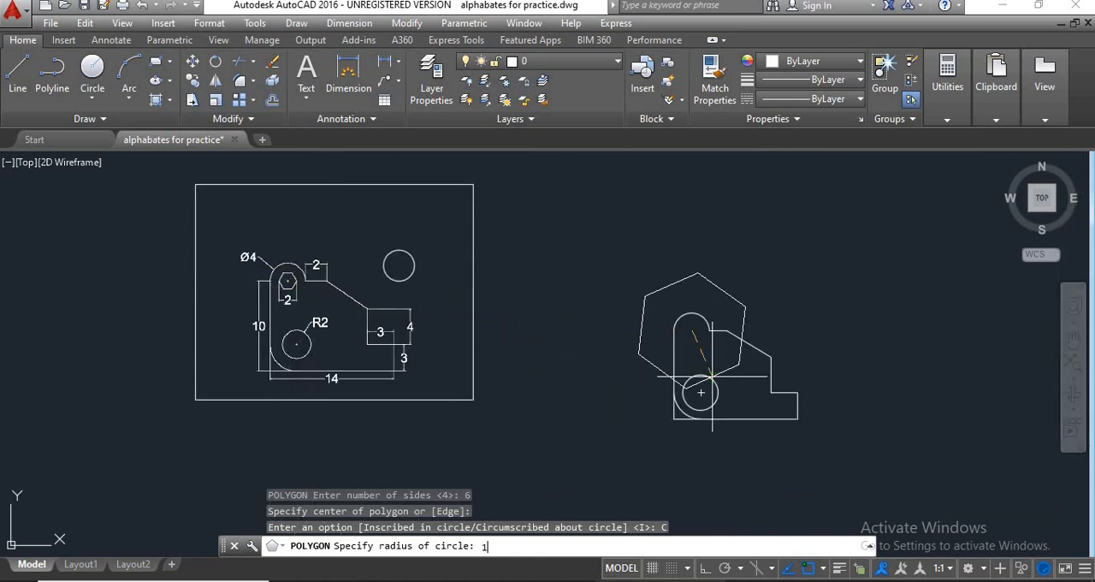
key("Return")
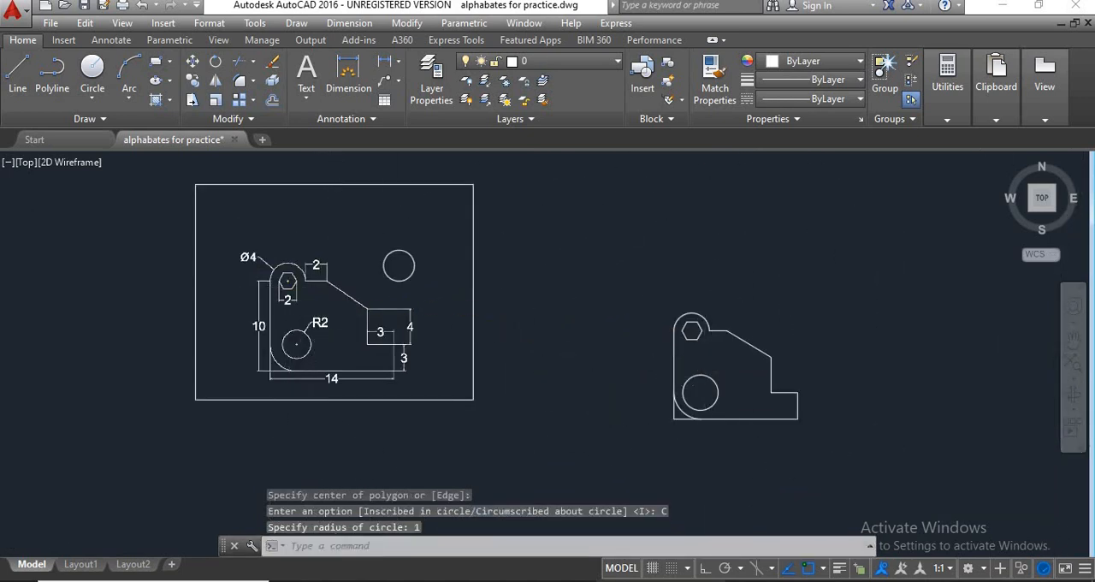
Add a diameter dimension to the new bracket's semicircular top, placing its text outside, above and to the left of the arc.
scroll(733, 362, "up", 2)
scroll(711, 380, "down", 2)
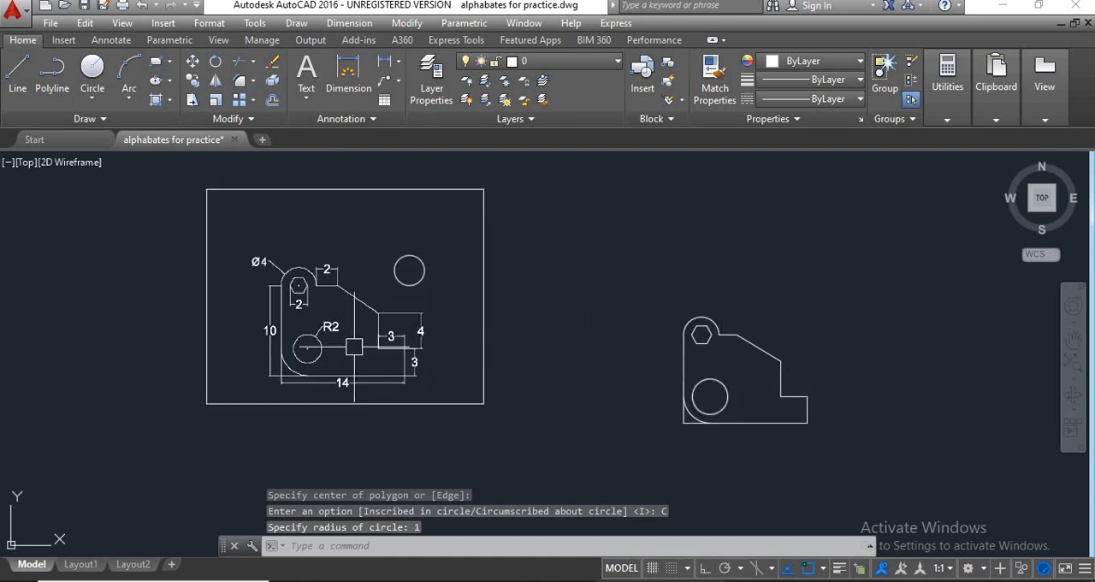
middle_click_drag(743, 403, 715, 398)
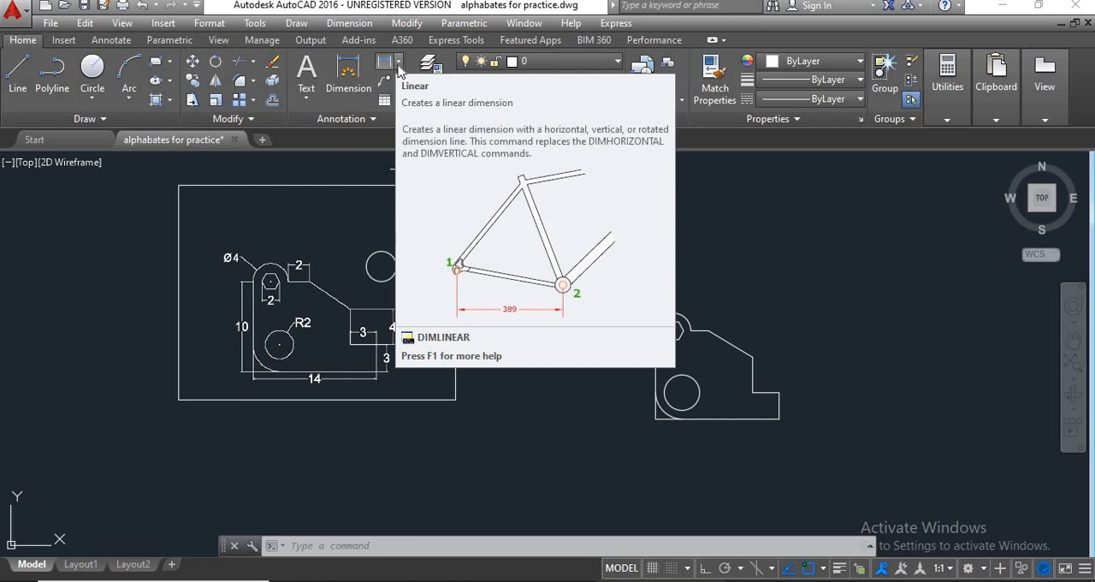
left_click(399, 62)
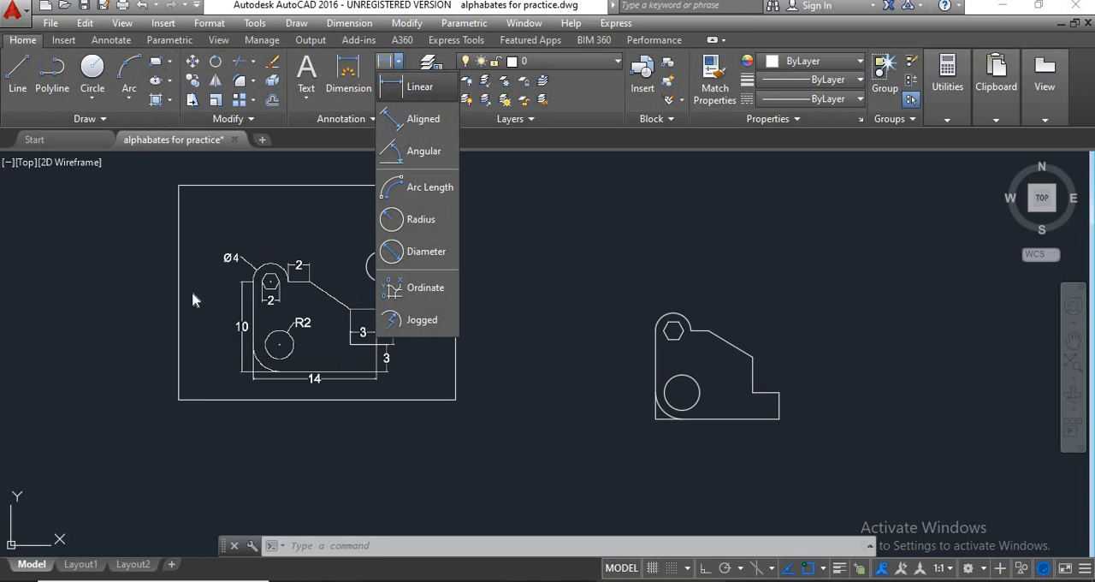
left_click(417, 260)
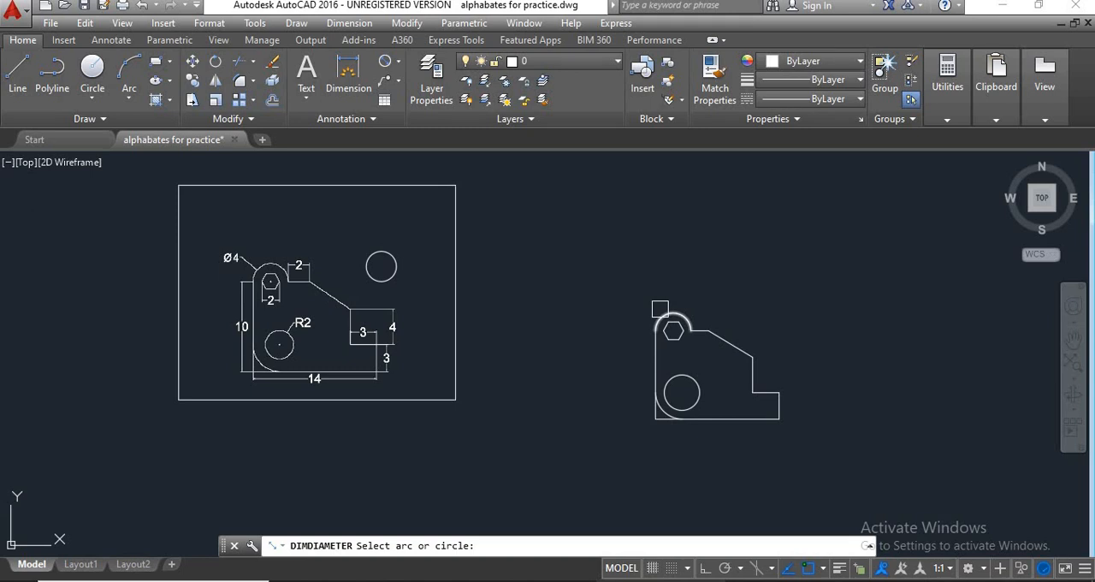
left_click(659, 308)
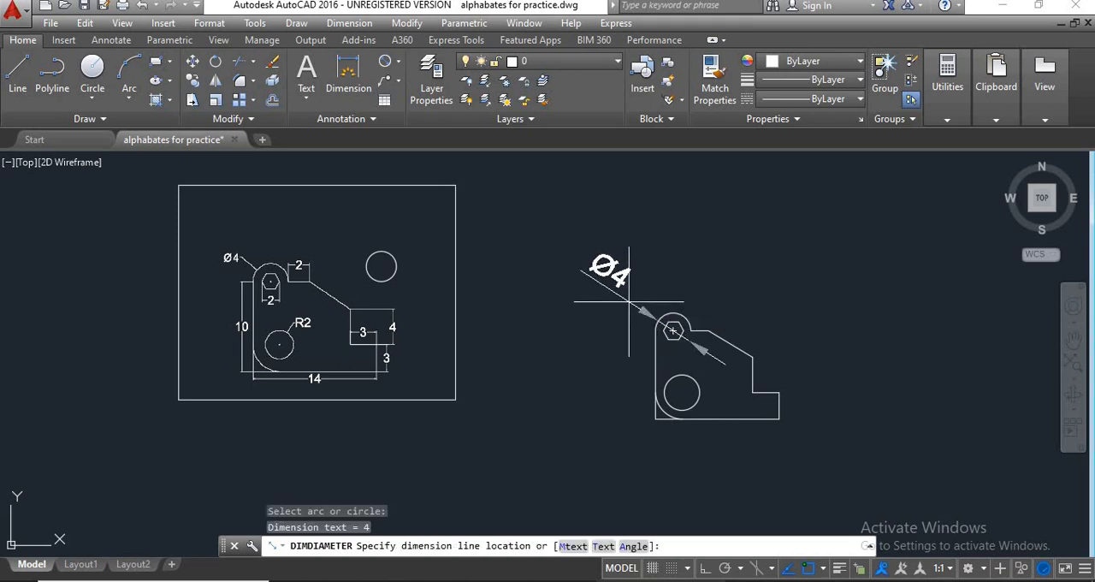
left_click(629, 302)
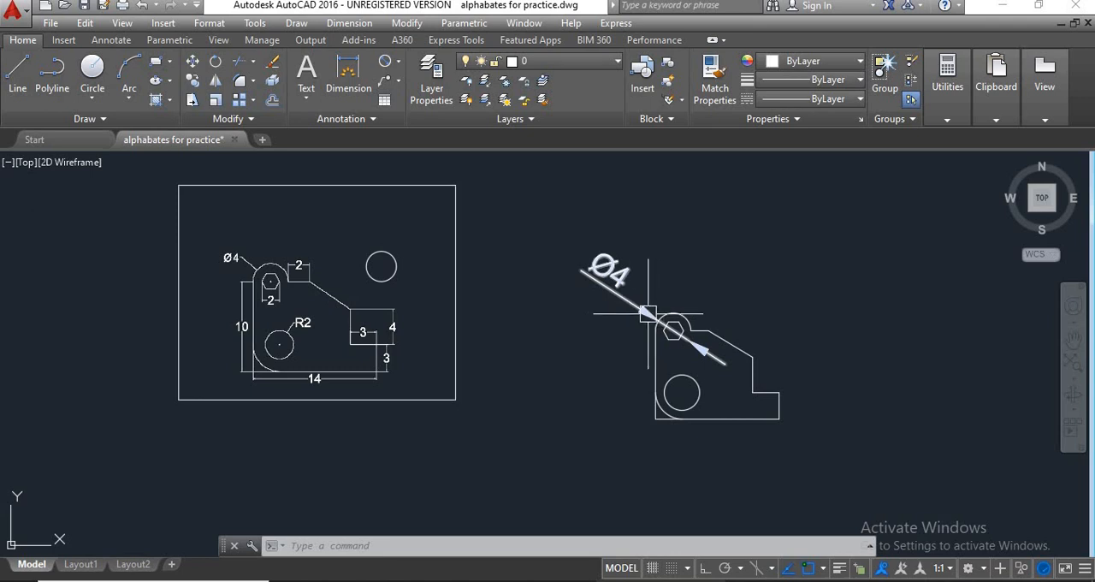
Reposition the diameter dimension around the semicircular top, ending with its line running diagonally from the upper left of the arc.
left_click(647, 316)
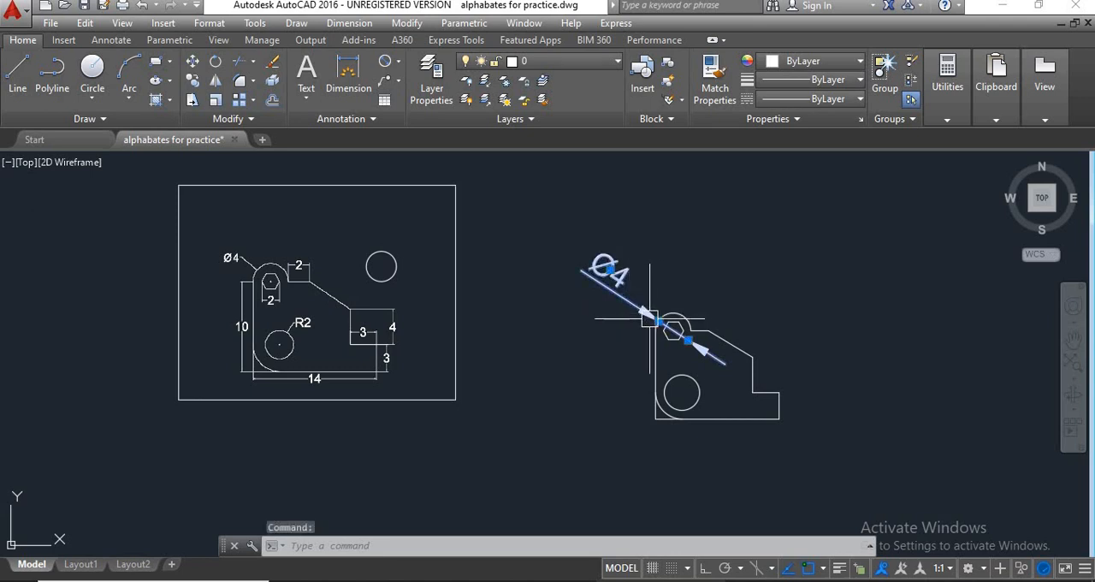
left_click(654, 319)
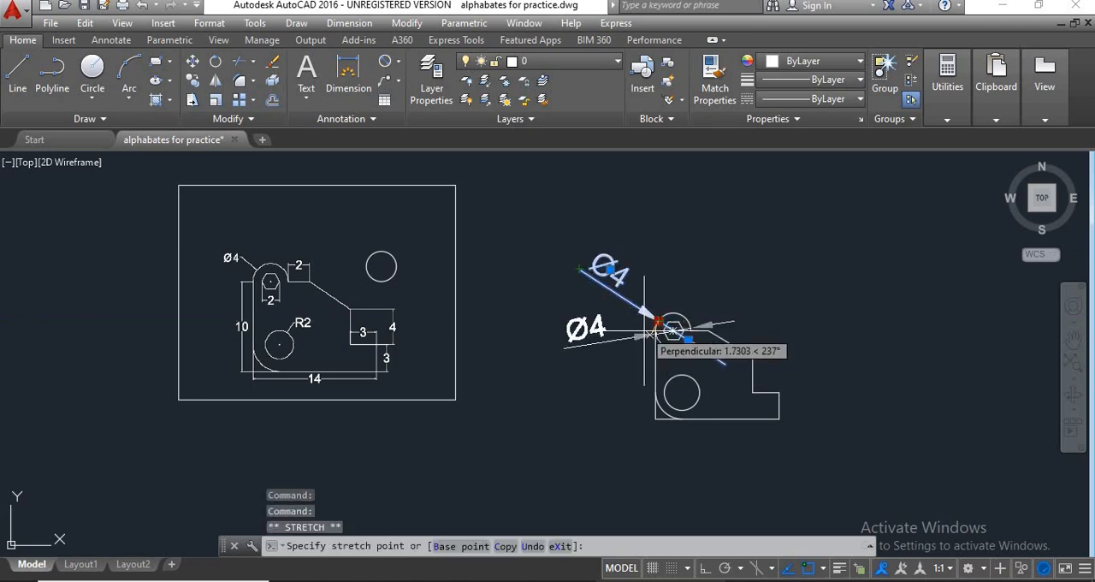
left_click(643, 333)
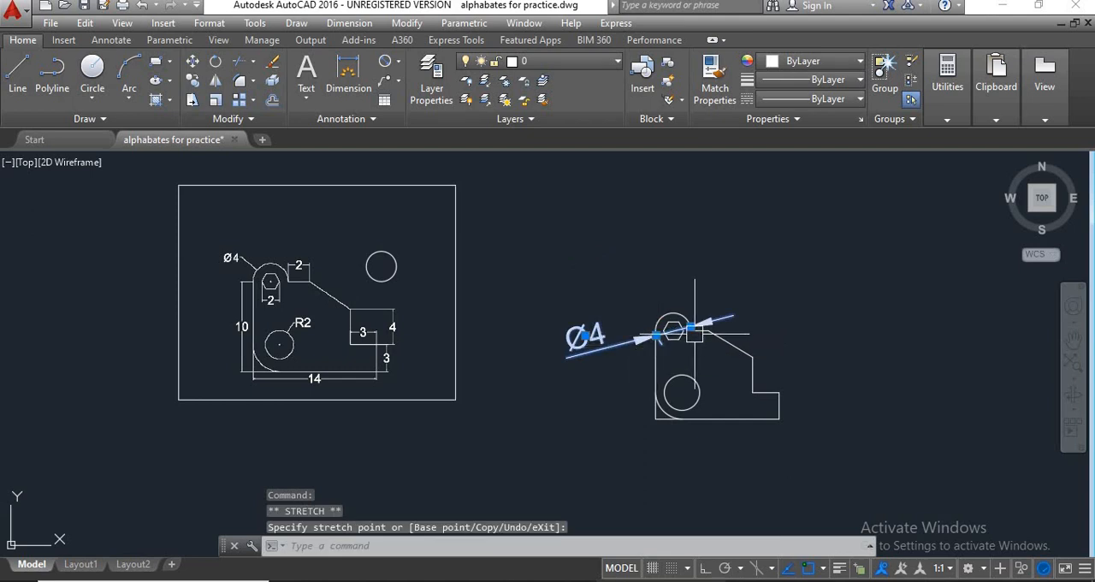
scroll(695, 328, "up", 4)
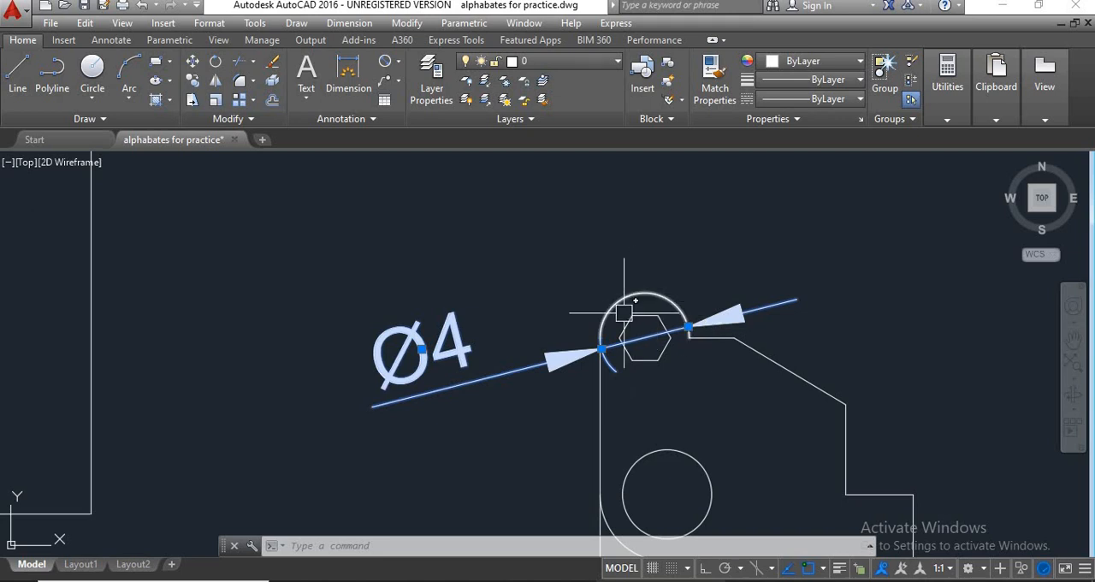
scroll(603, 347, "down", 4)
scroll(635, 351, "up", 2)
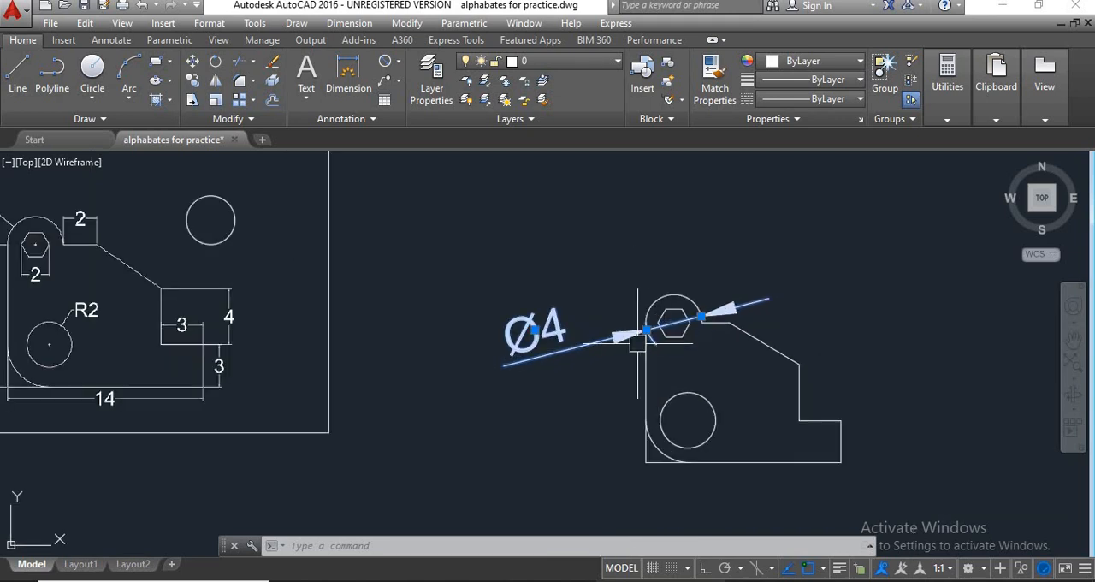
left_click(618, 347)
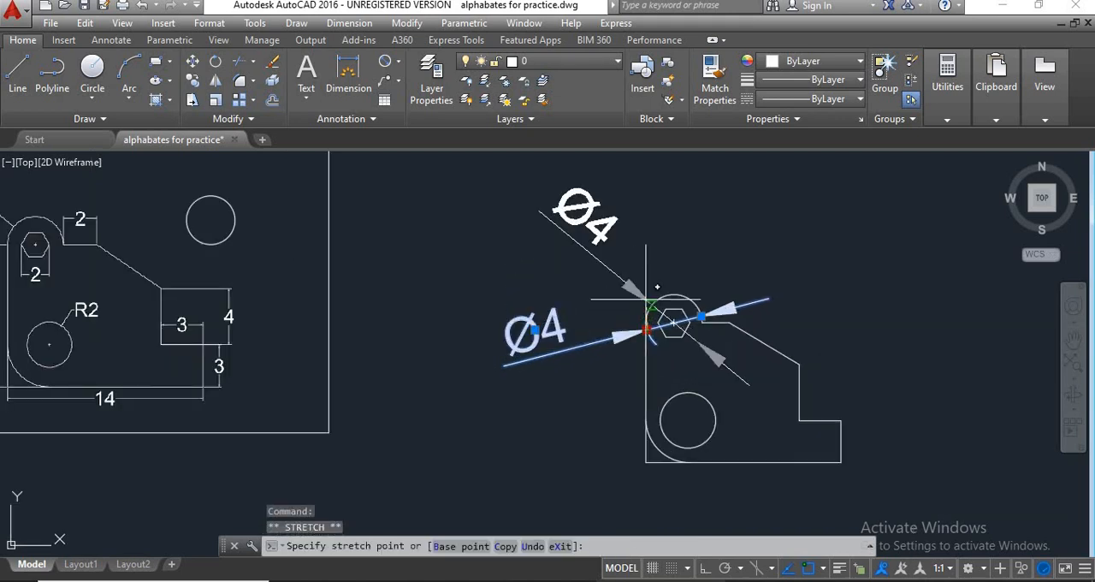
left_click(648, 301)
Add a horizontal linear dimension to the short edge beside the semicircular top, placed just above the edge.
scroll(604, 327, "down", 2)
middle_click_drag(603, 340, 616, 350)
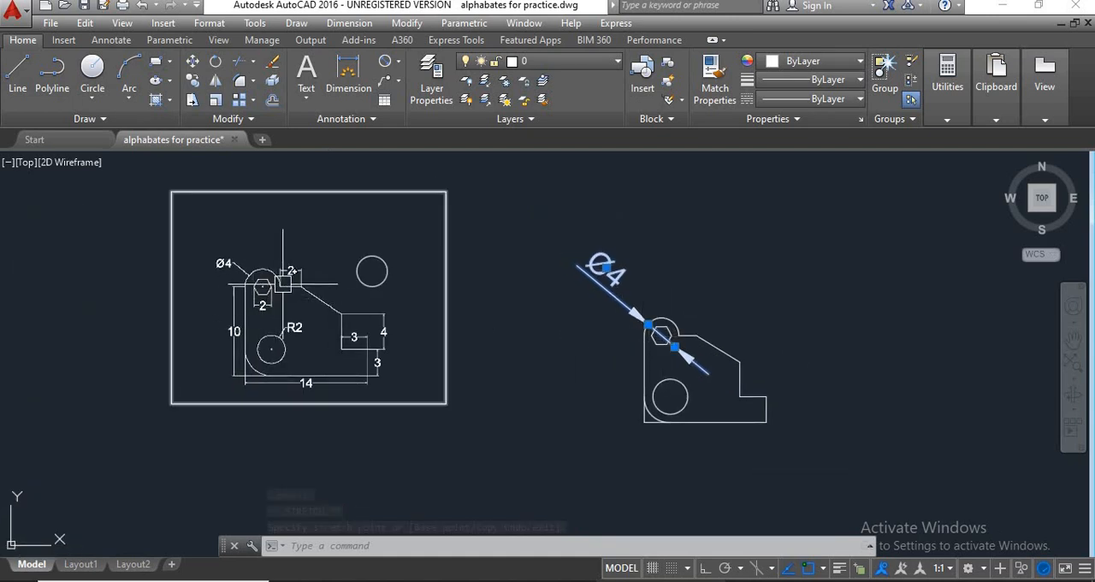
scroll(286, 286, "up", 2)
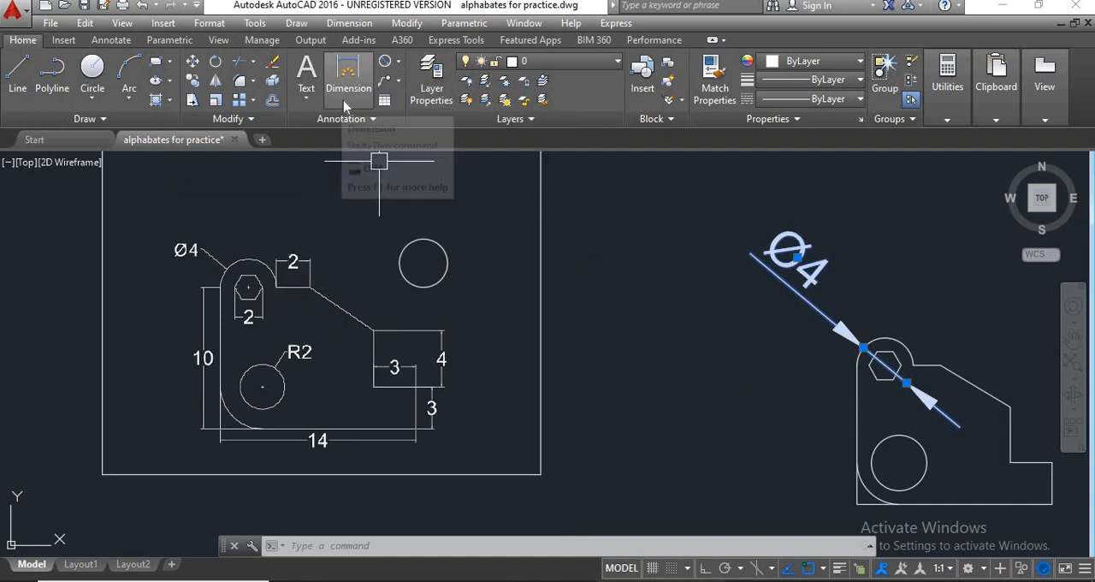
left_click(398, 62)
left_click(416, 106)
scroll(560, 200, "down", 2)
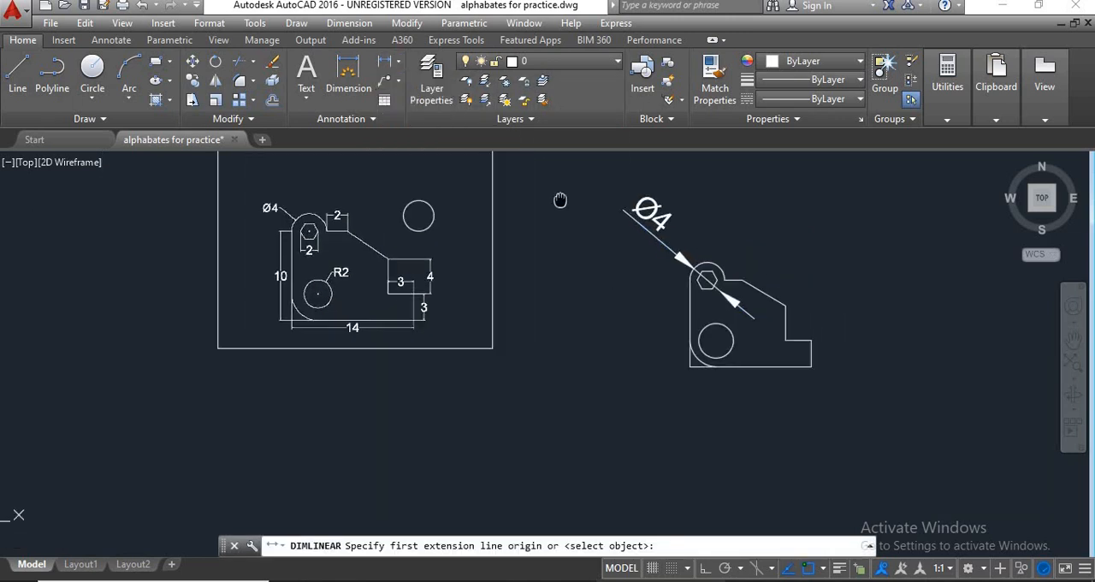
middle_click_drag(560, 199, 475, 157)
scroll(634, 240, "up", 3)
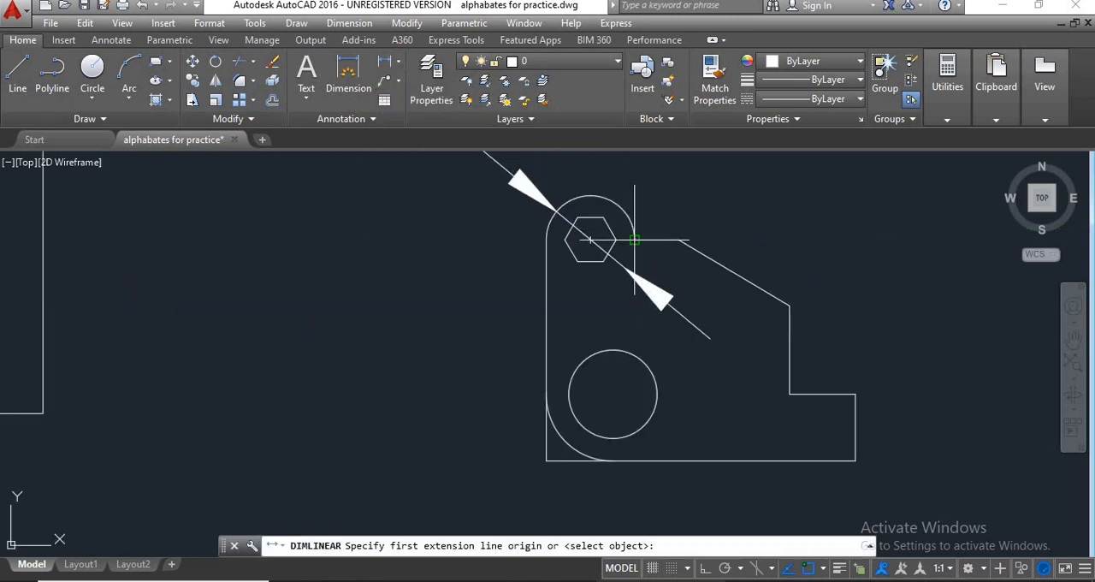
left_click(634, 241)
left_click(680, 241)
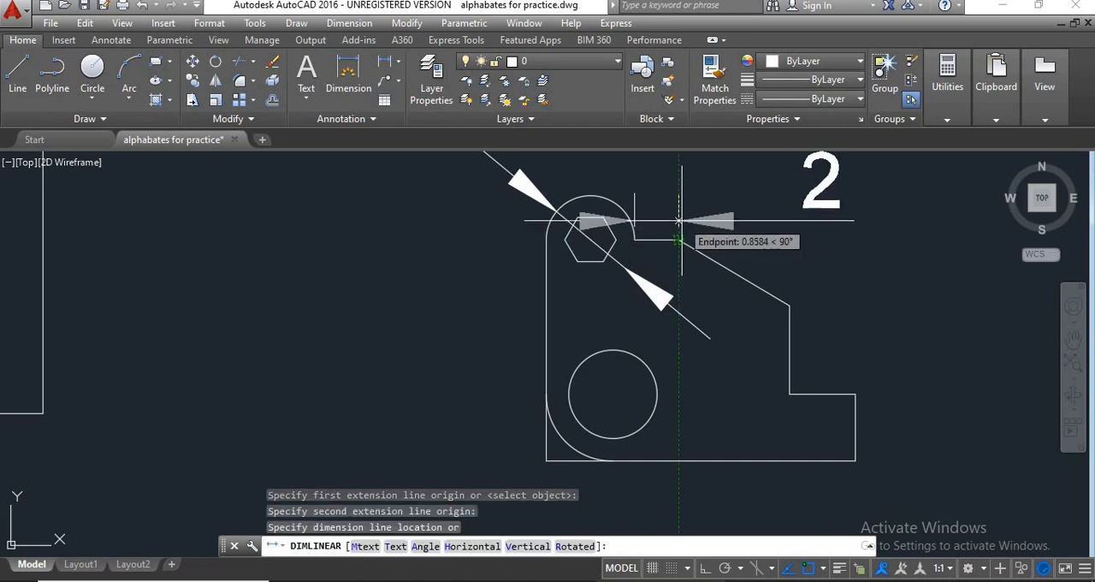
left_click(583, 210)
Compare the dimension text and arrowheads on the new bracket with those on the reference drawing.
scroll(575, 230, "down", 3)
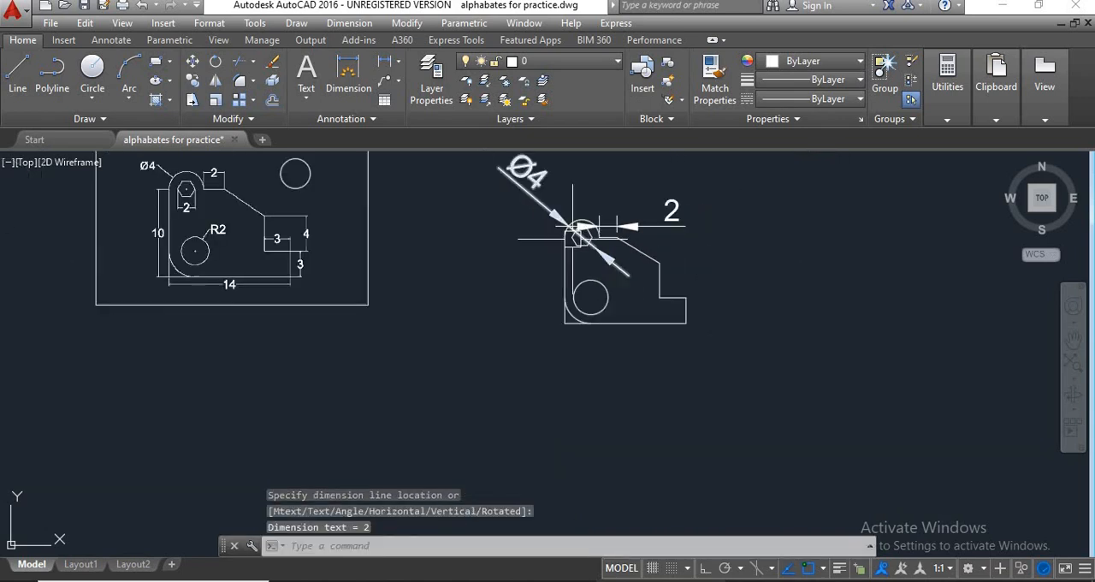
middle_click_drag(448, 257, 505, 257)
scroll(351, 237, "up", 2)
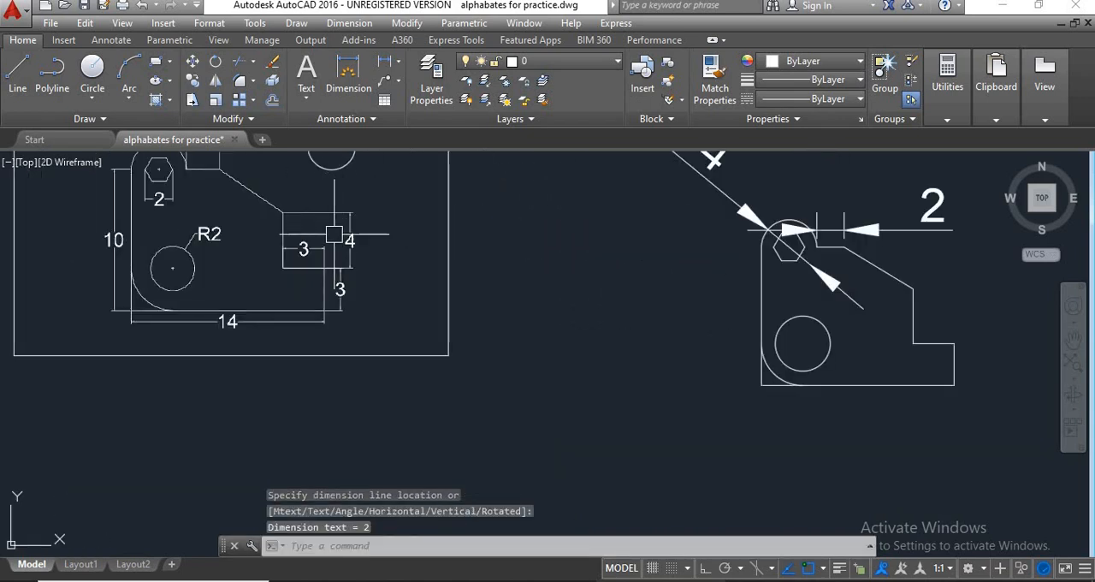
middle_click_drag(334, 233, 339, 281)
middle_click_drag(582, 295, 469, 321)
scroll(469, 320, "down", 2)
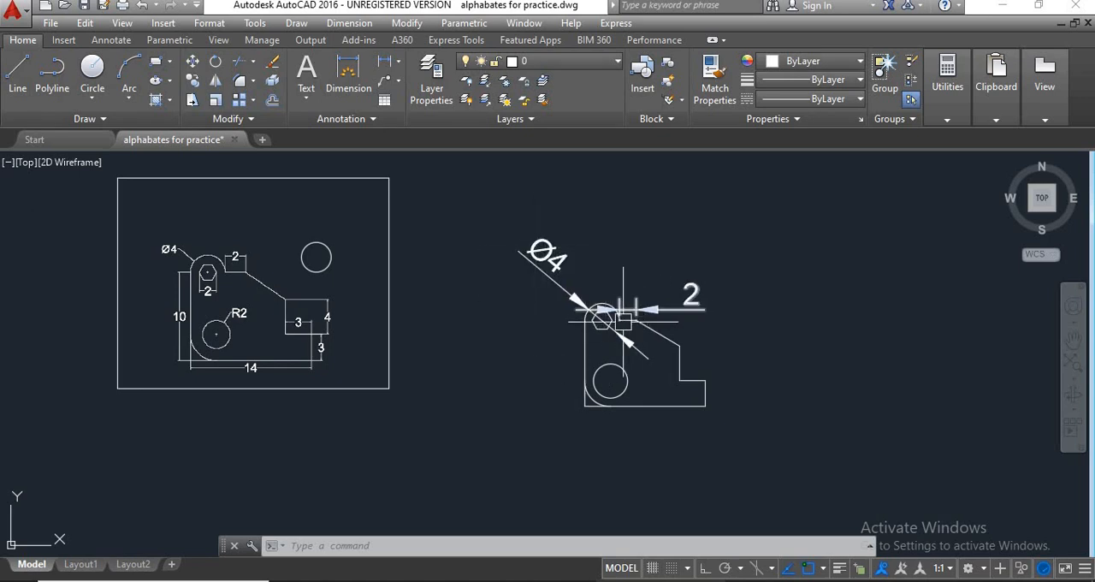
scroll(672, 356, "up", 2)
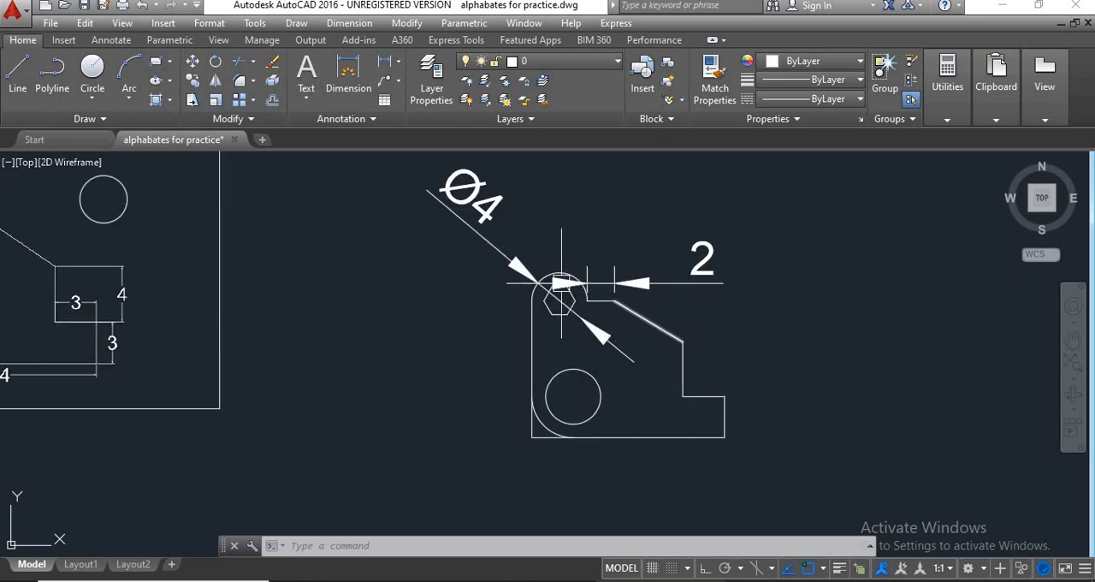
middle_click_drag(386, 326, 634, 308)
middle_click_drag(267, 285, 321, 322)
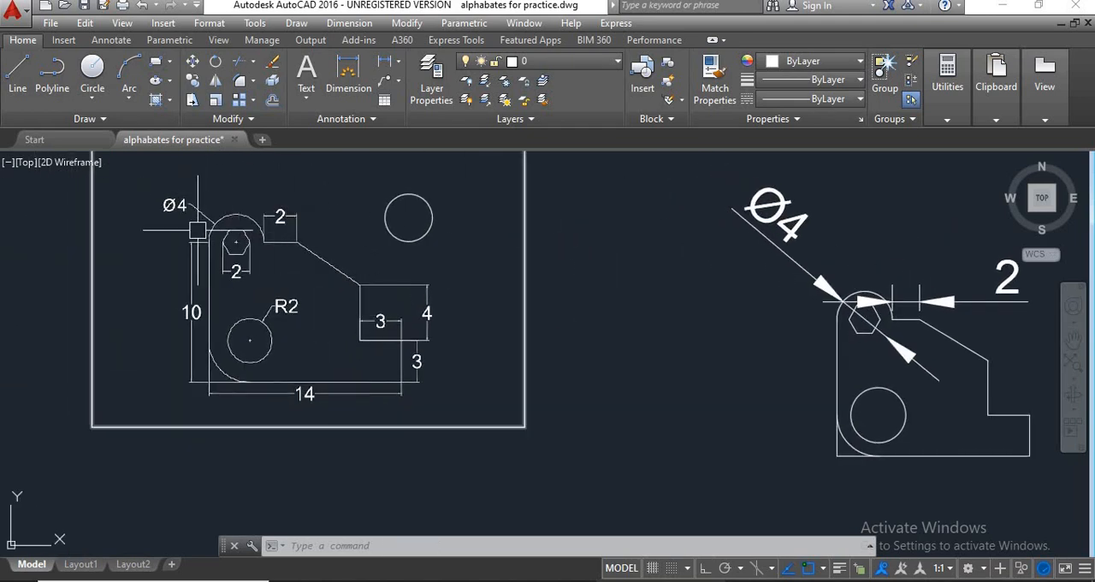
middle_click_drag(758, 299, 628, 303)
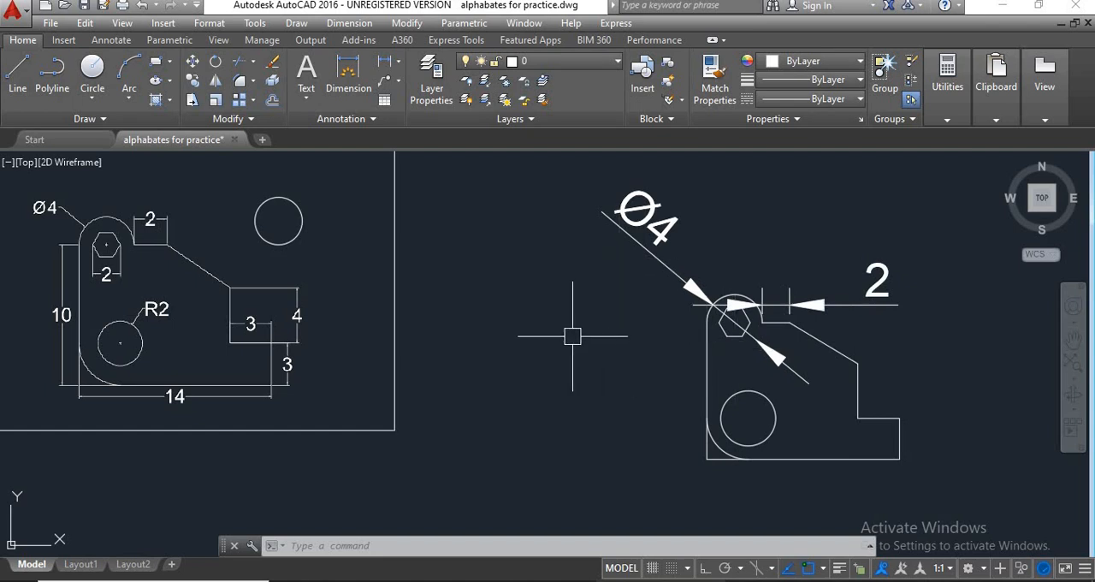
Set the text height of the ISO-25 dimension style to 0.5 and apply the change.
type("d")
key("Return")
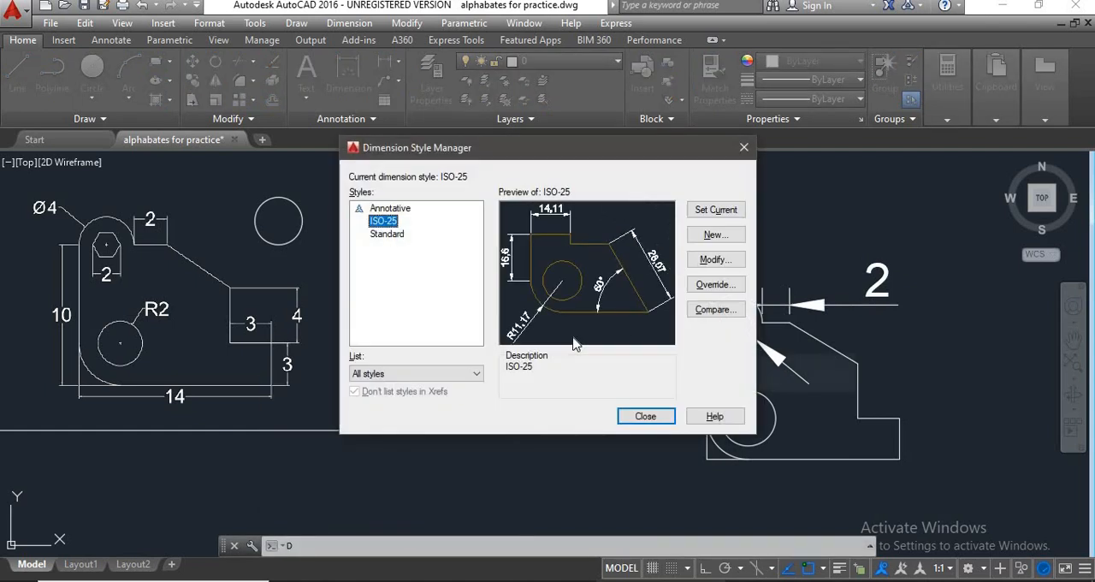
left_click(716, 259)
left_click(721, 263)
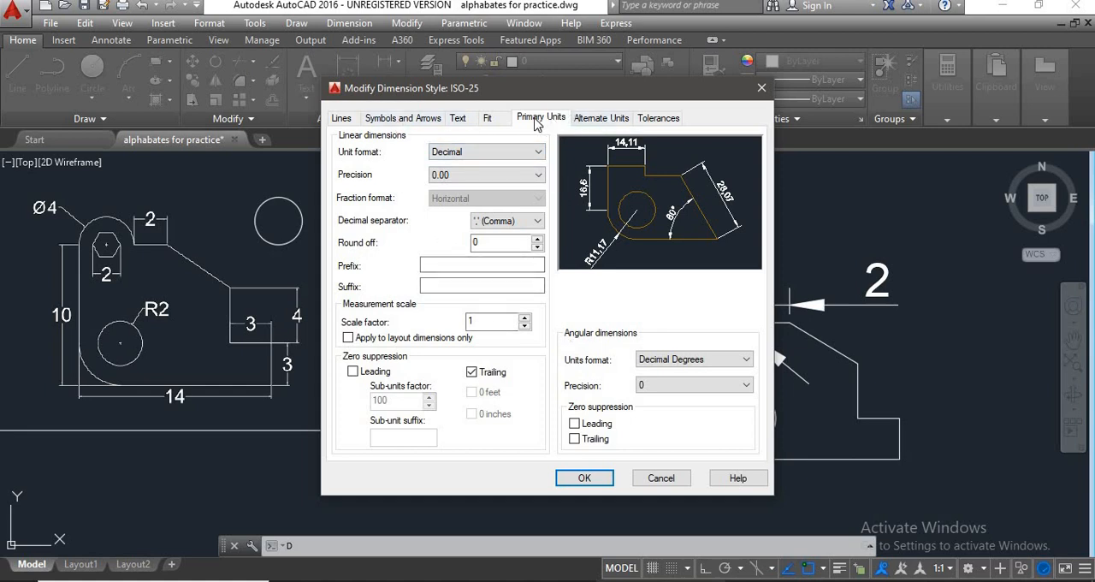
left_click(457, 120)
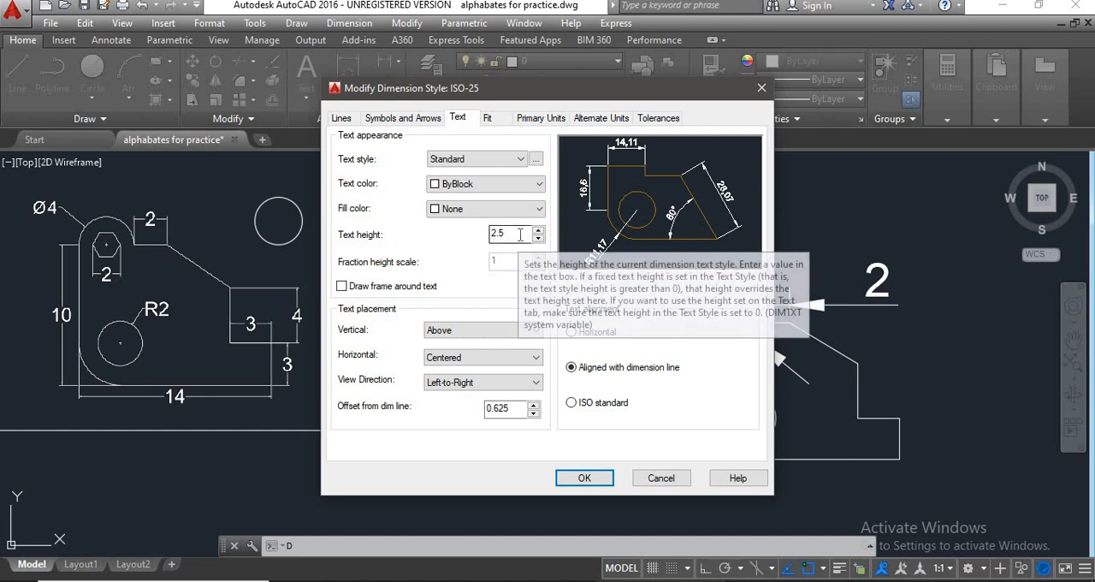
left_click(519, 234)
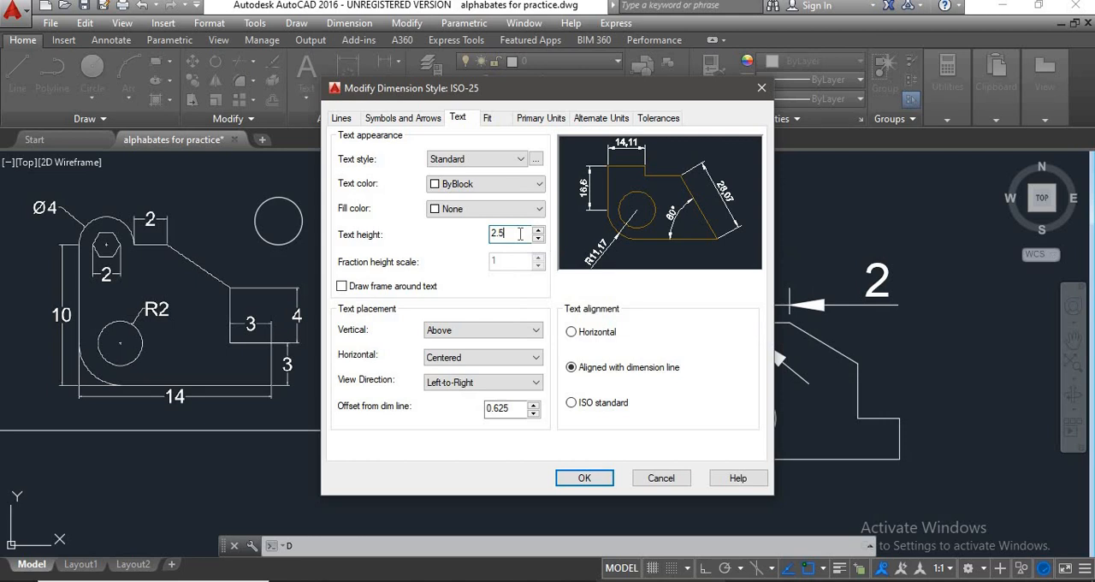
key("BackSpace")
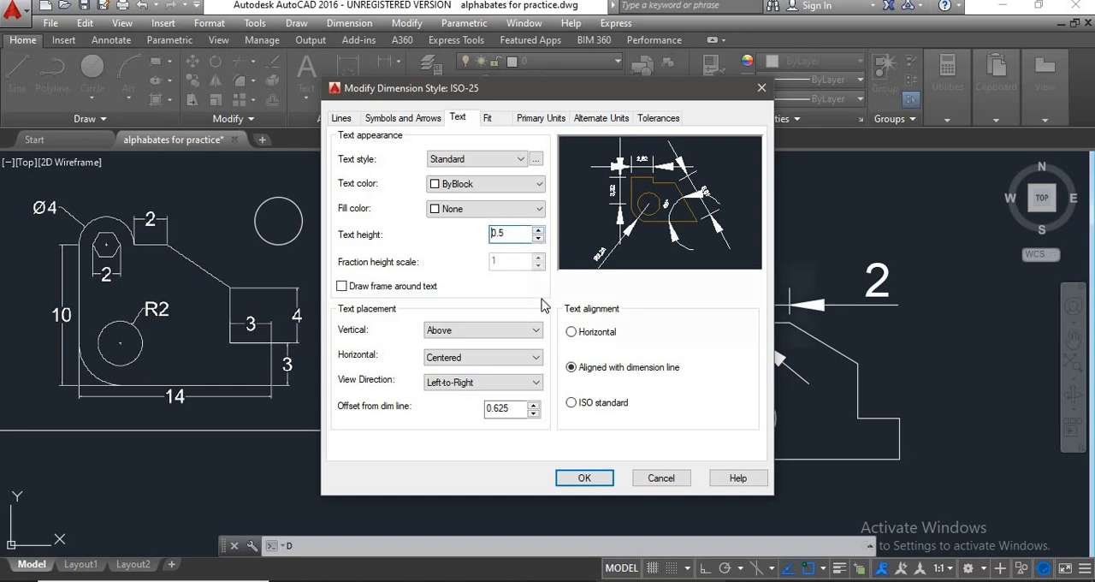
left_click(584, 479)
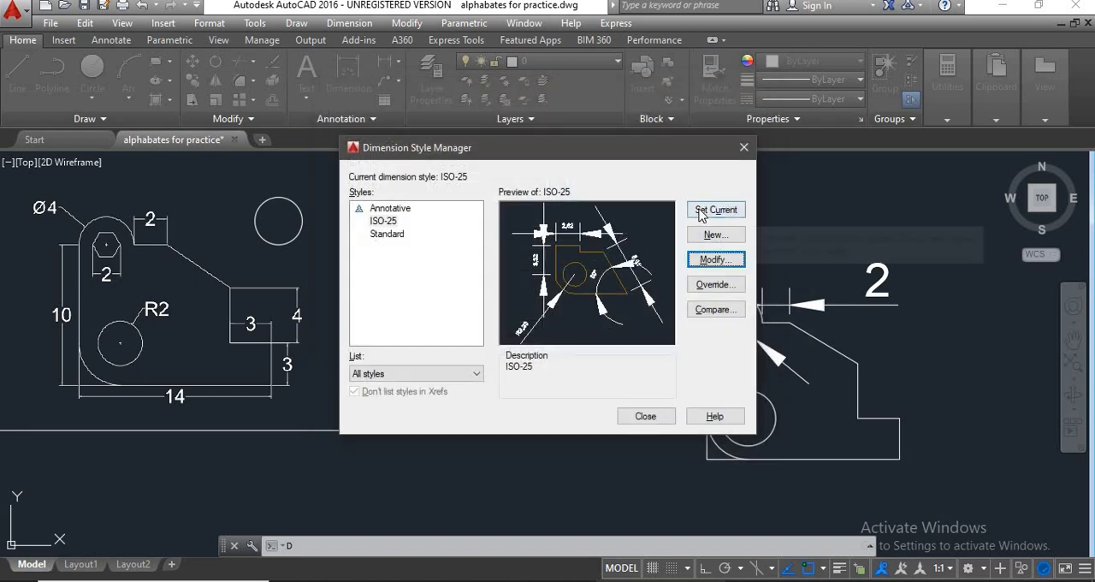
left_click(646, 417)
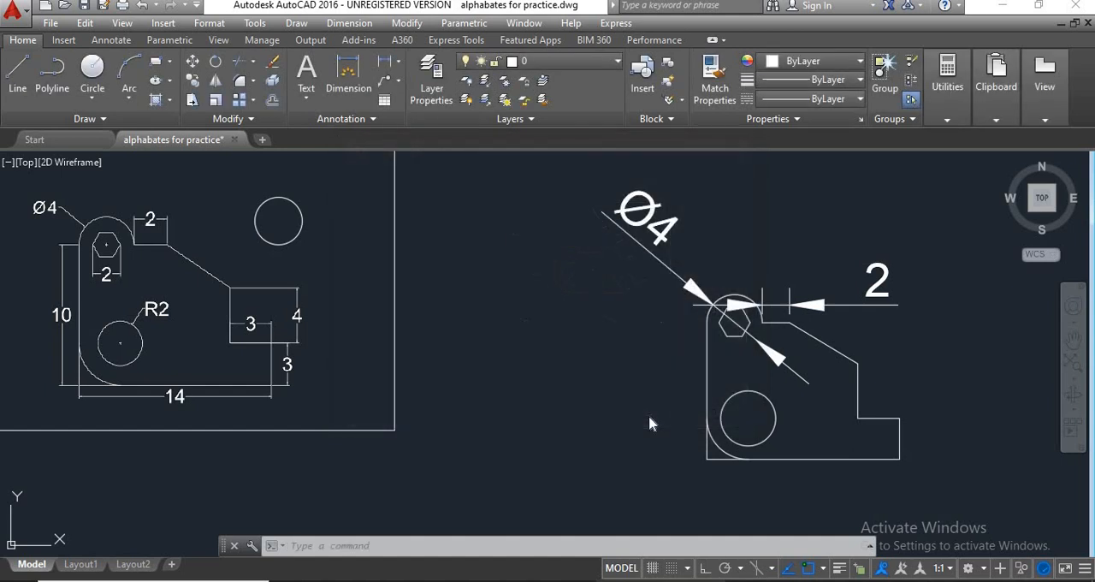
Set the arrow size of the ISO-25 dimension style to 0.2 and apply the change.
scroll(782, 305, "up", 2)
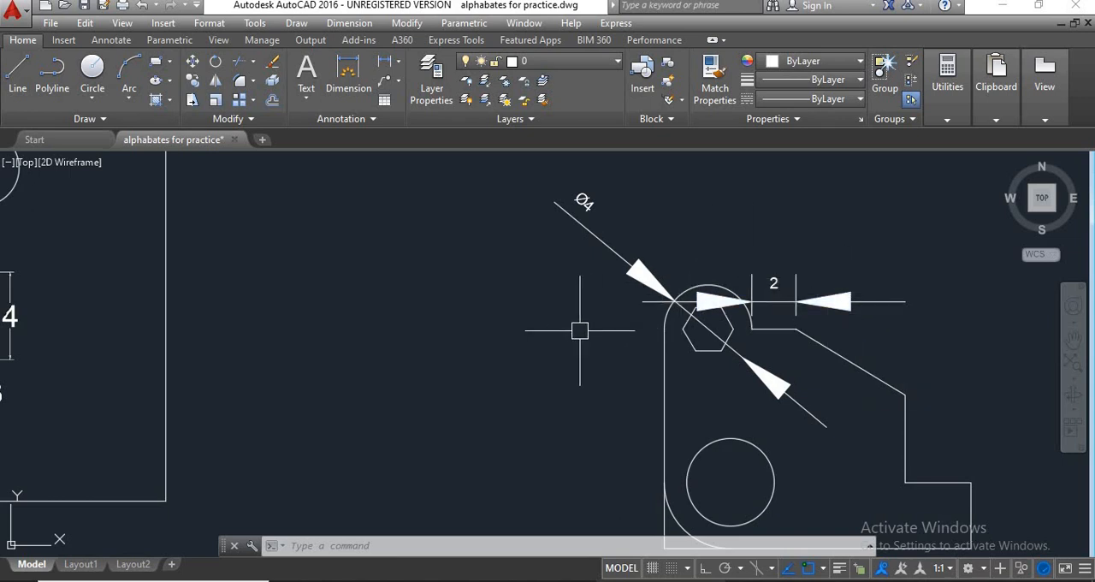
type("D")
key("Return")
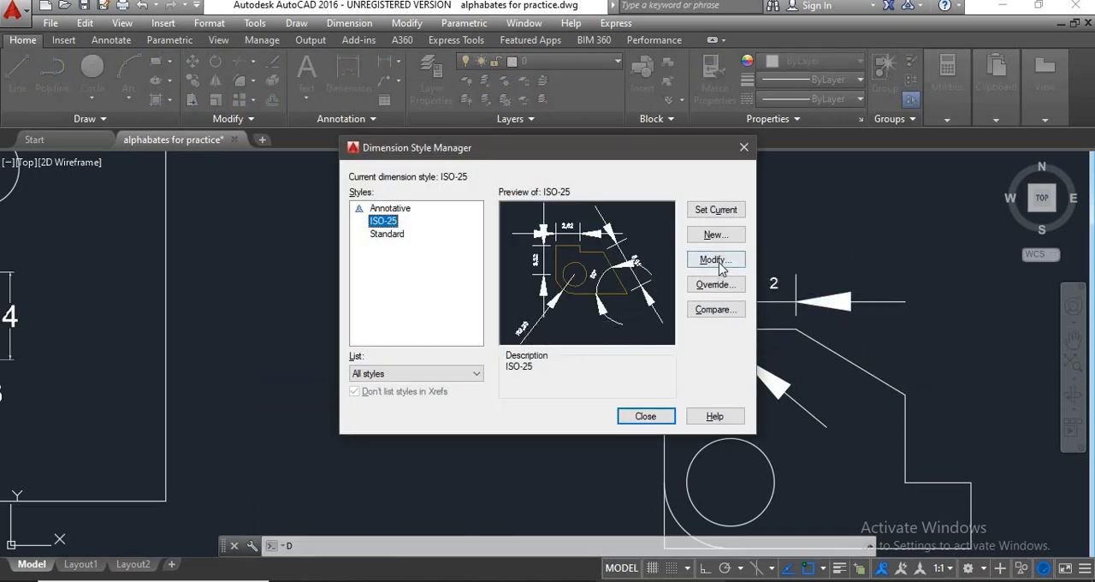
left_click(715, 260)
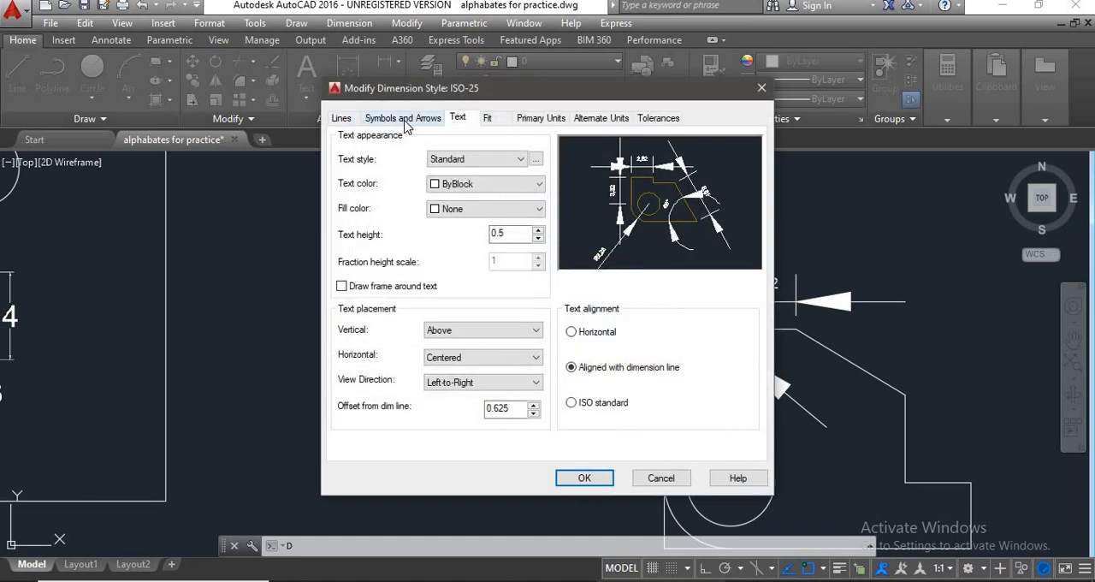
left_click(406, 120)
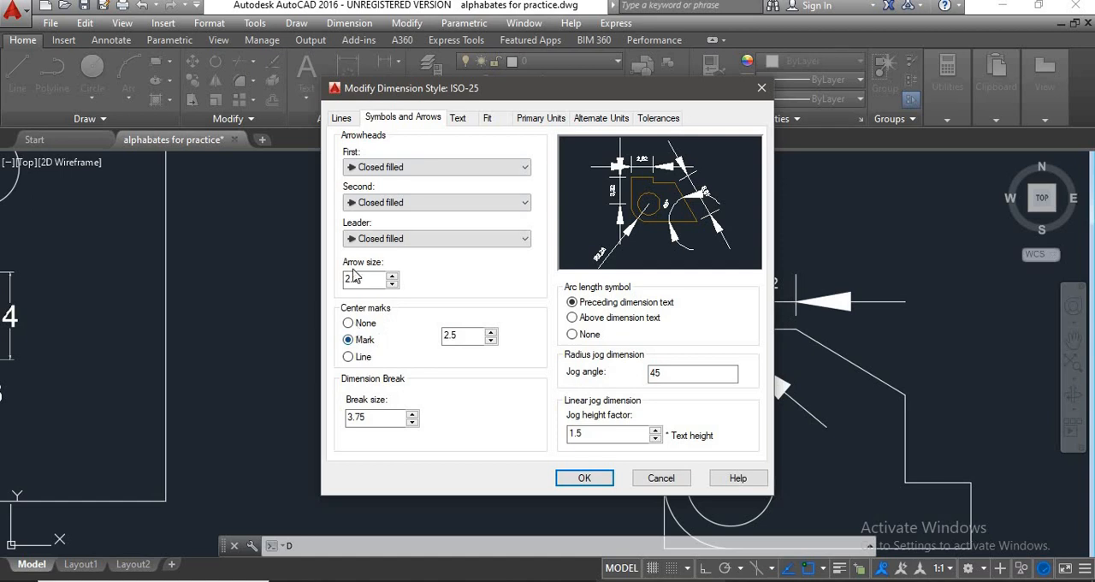
left_click_drag(370, 279, 333, 281)
left_click(462, 335)
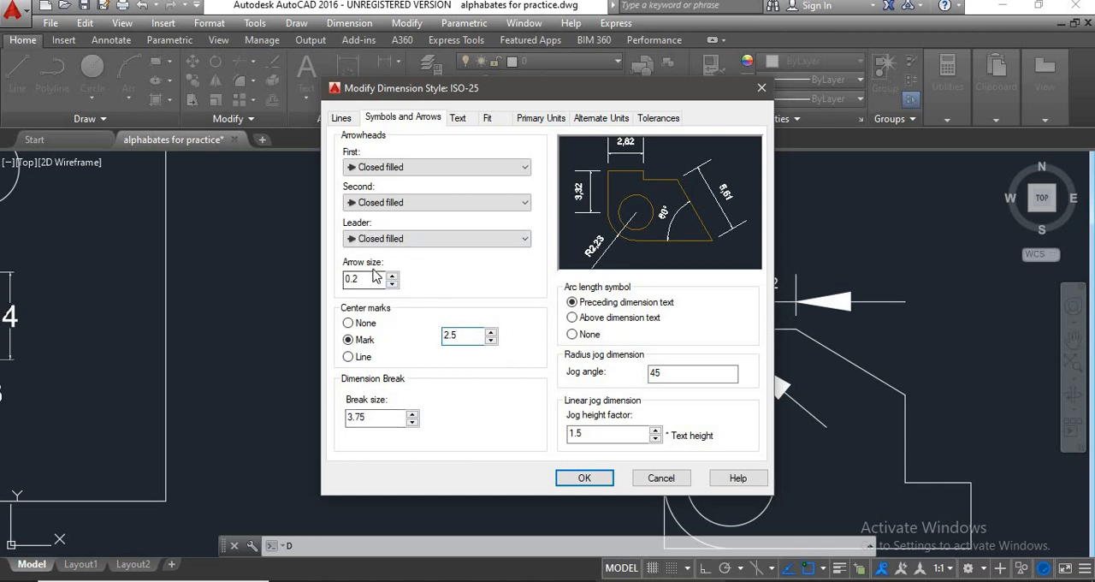
left_click(582, 479)
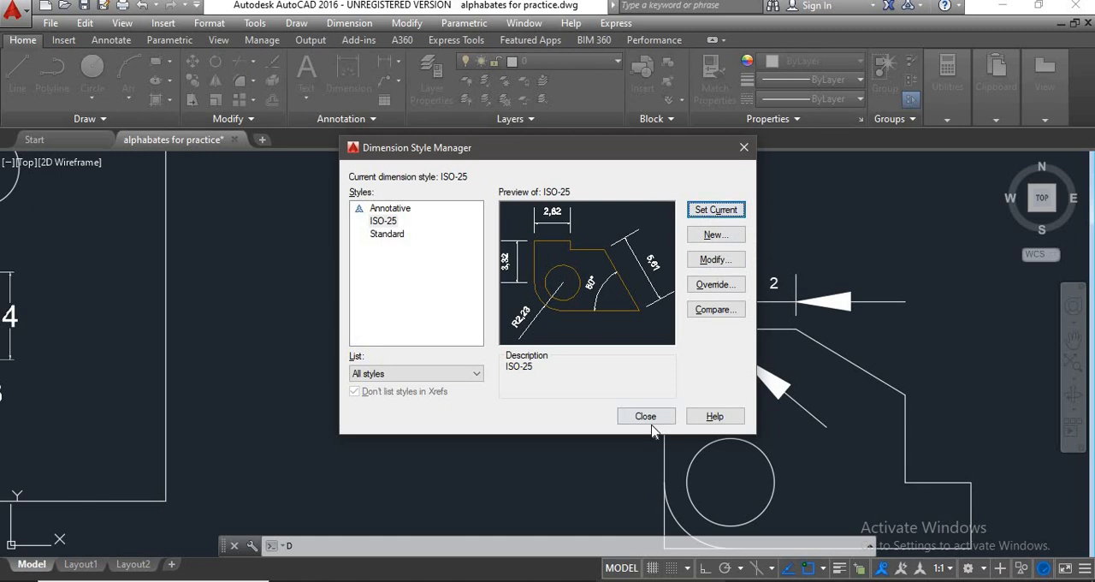
left_click(645, 416)
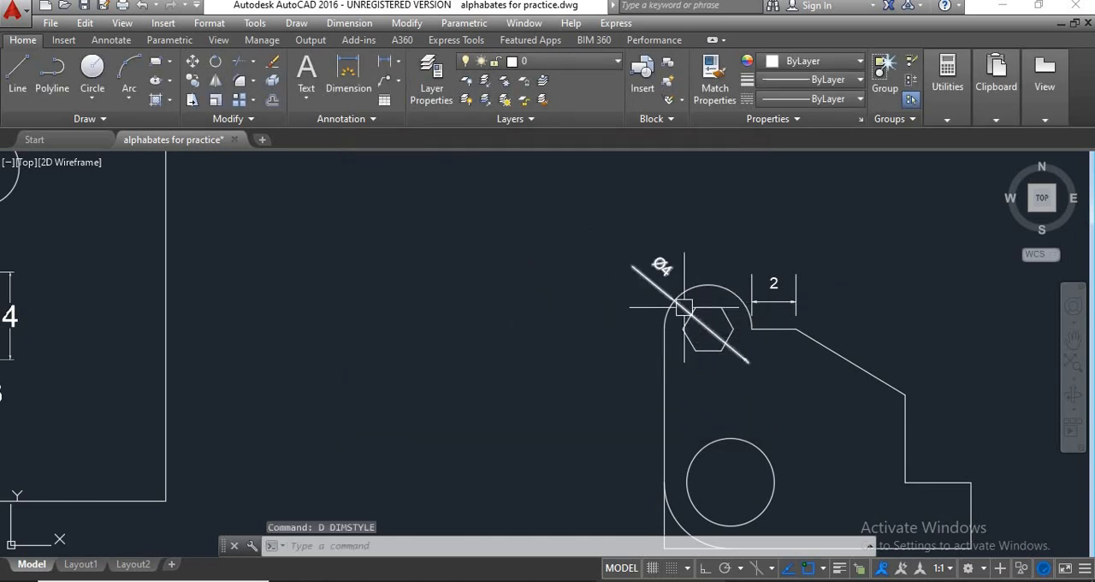
Delete the diameter dimension from the semicircular top of the new bracket.
scroll(685, 307, "up", 4)
scroll(522, 324, "down", 2)
middle_click_drag(526, 330, 523, 308)
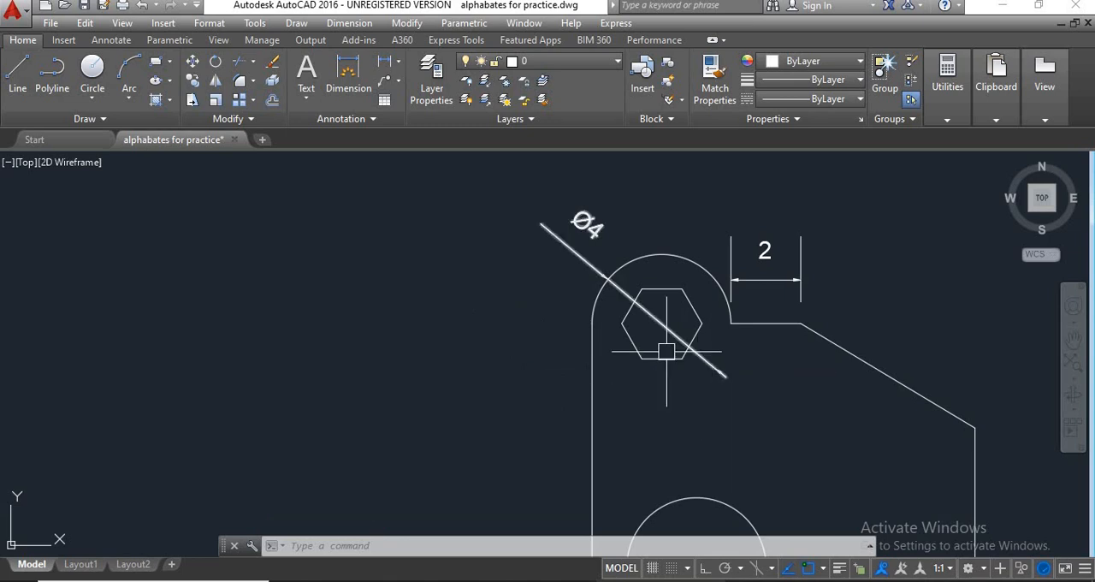
scroll(492, 325, "down", 2)
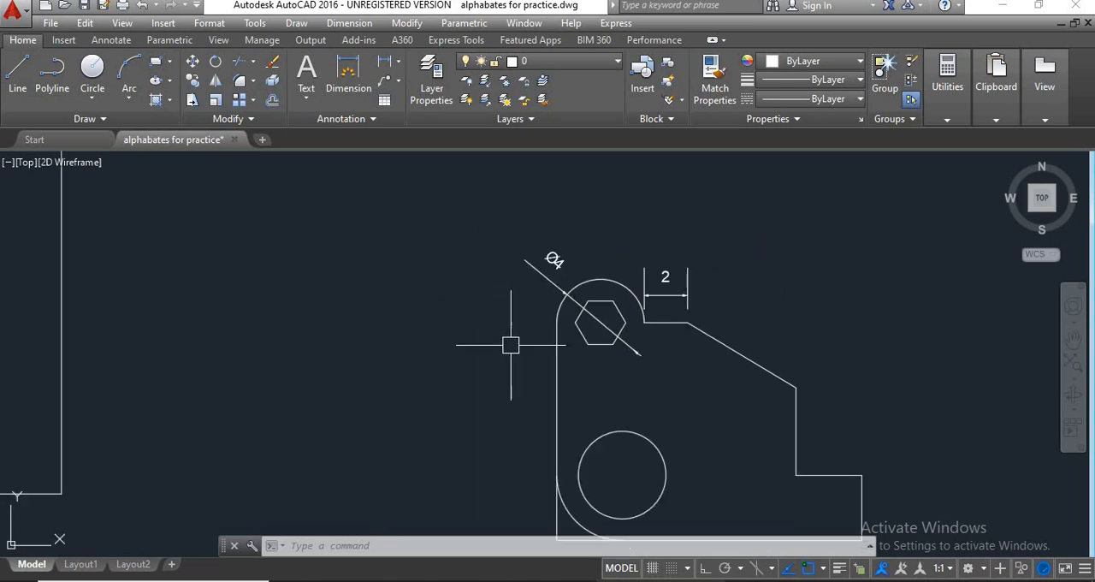
middle_click_drag(530, 305, 521, 286)
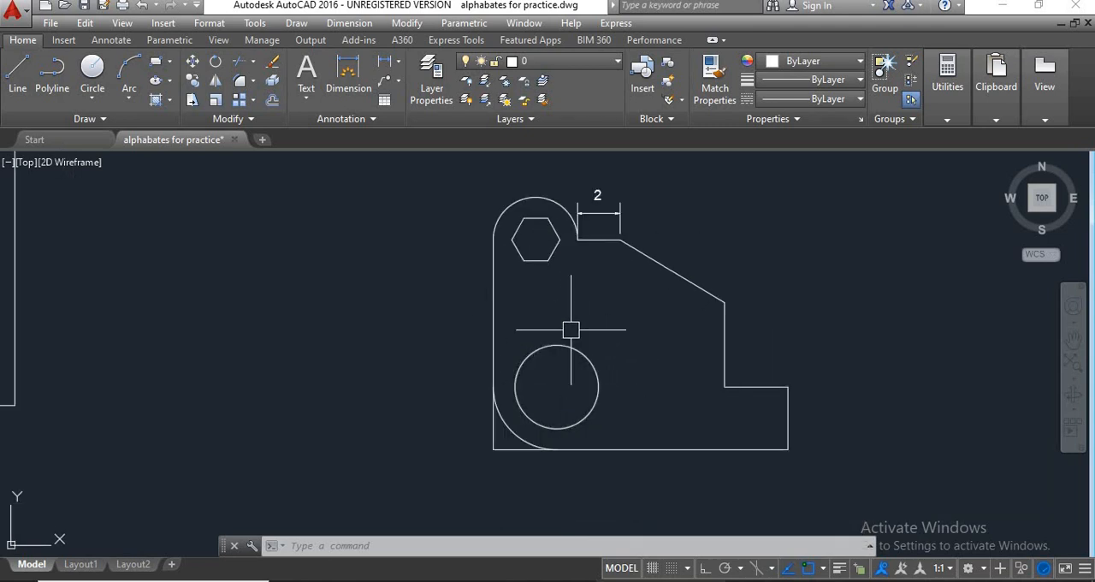
Add a diameter dimension to the new bracket's semicircular top, with its line running diagonally out beyond the upper left of the arc.
middle_click_drag(515, 219, 542, 293)
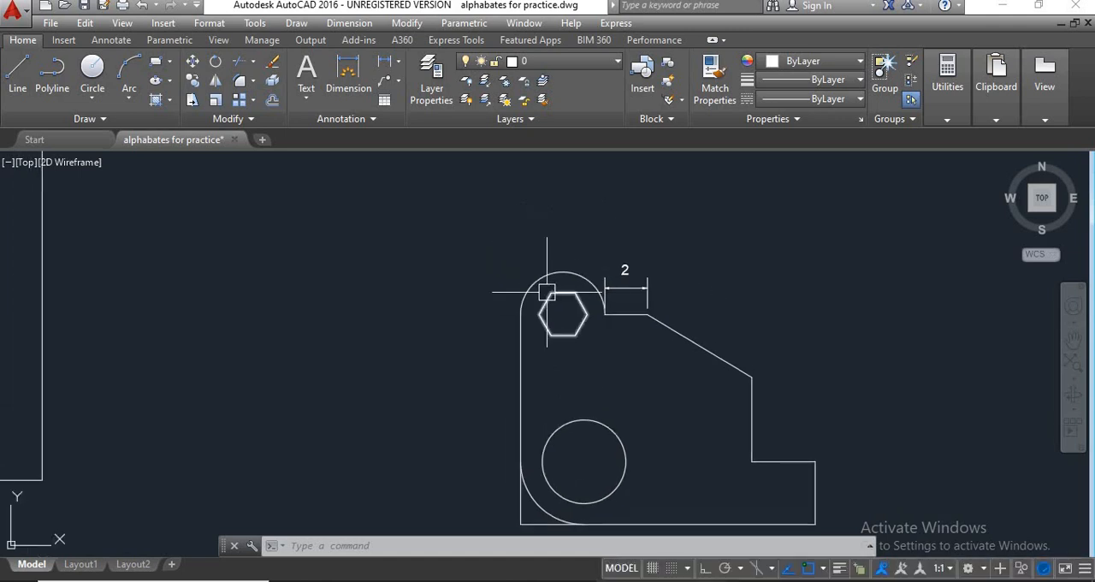
scroll(520, 277, "down", 6)
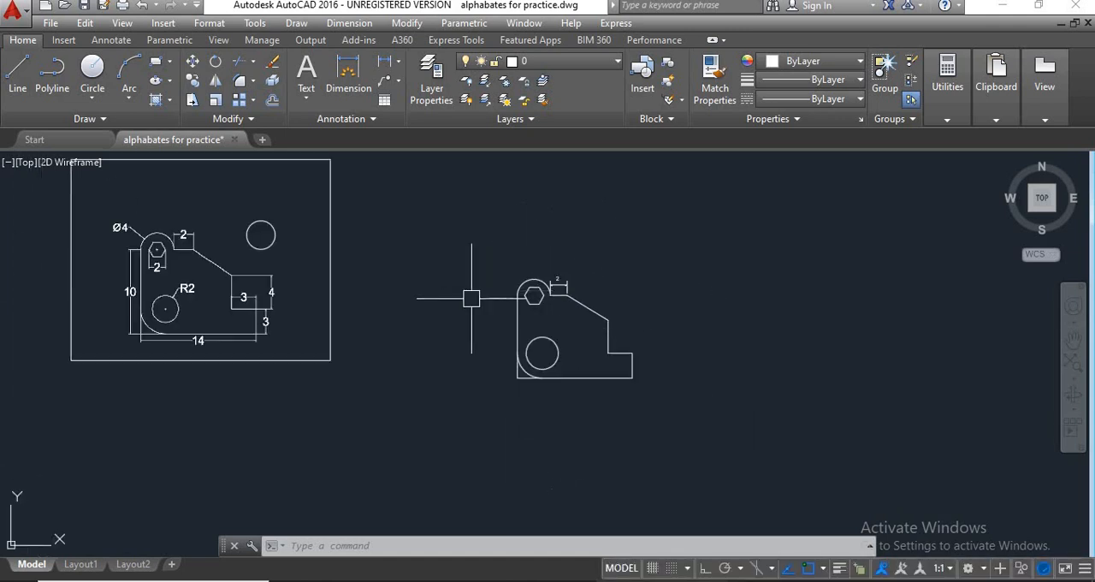
middle_click_drag(471, 298, 500, 327)
scroll(172, 274, "up", 3)
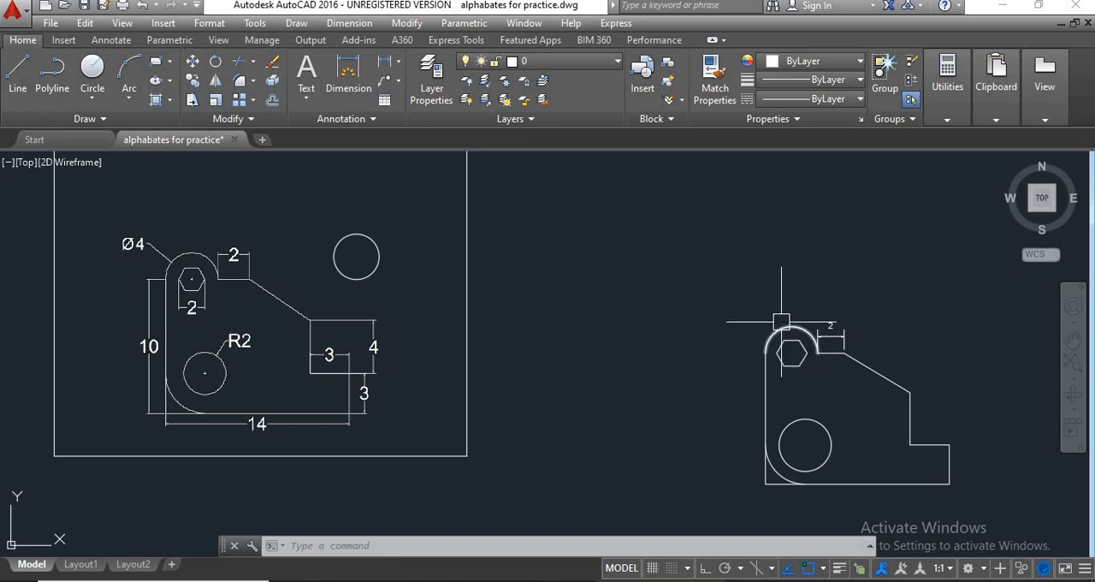
left_click(399, 63)
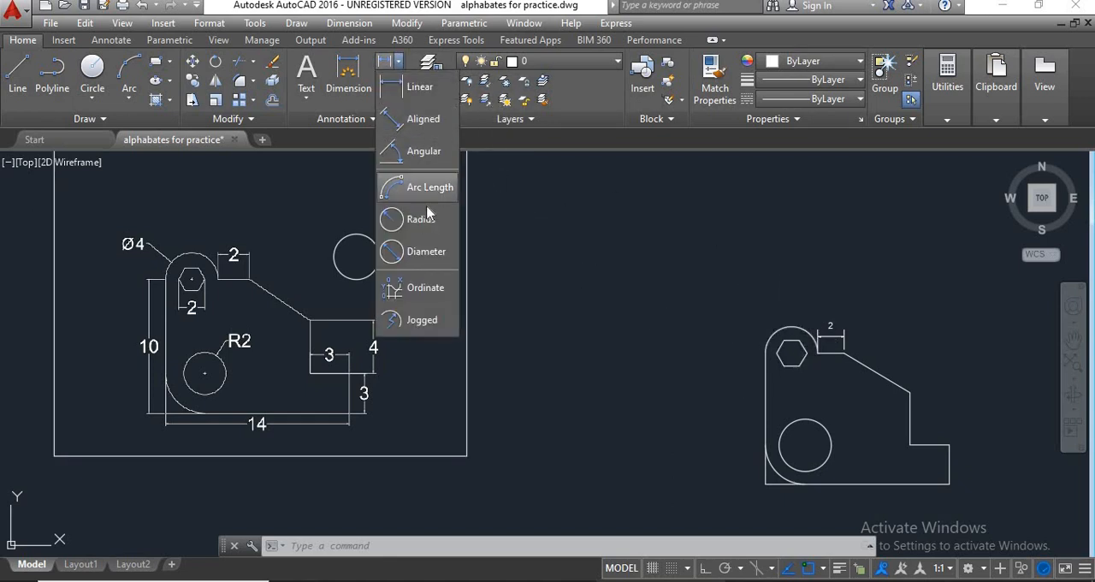
left_click(423, 251)
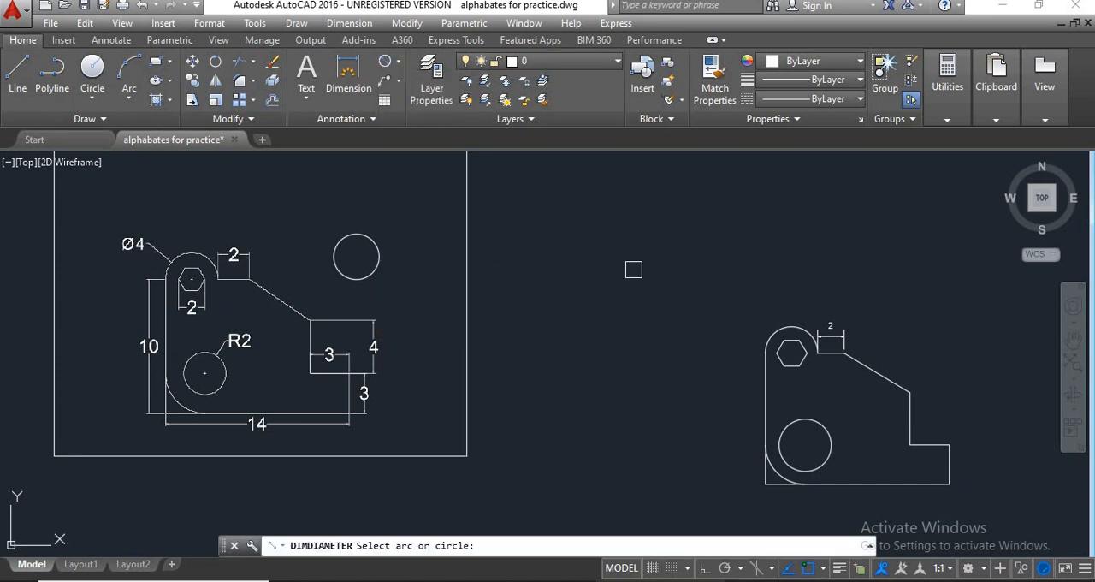
left_click(767, 328)
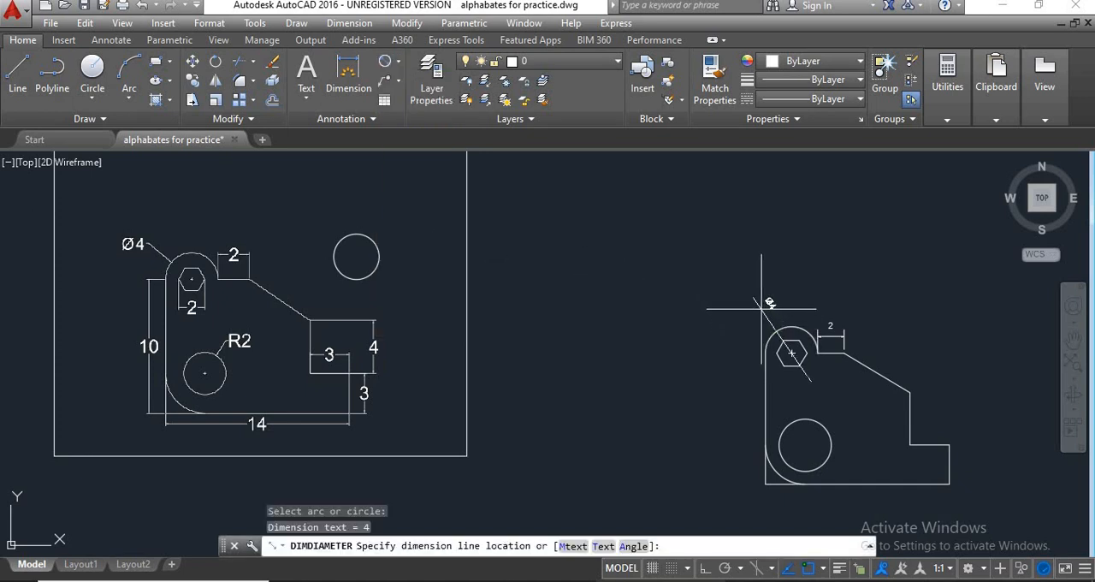
scroll(758, 342, "up", 3)
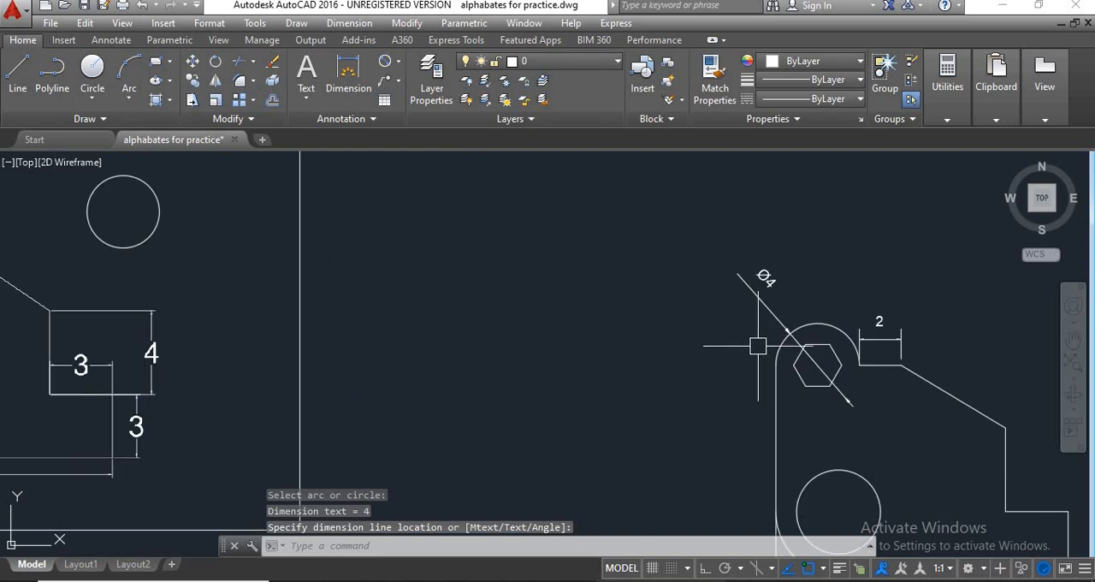
scroll(678, 324, "down", 2)
scroll(711, 342, "up", 2)
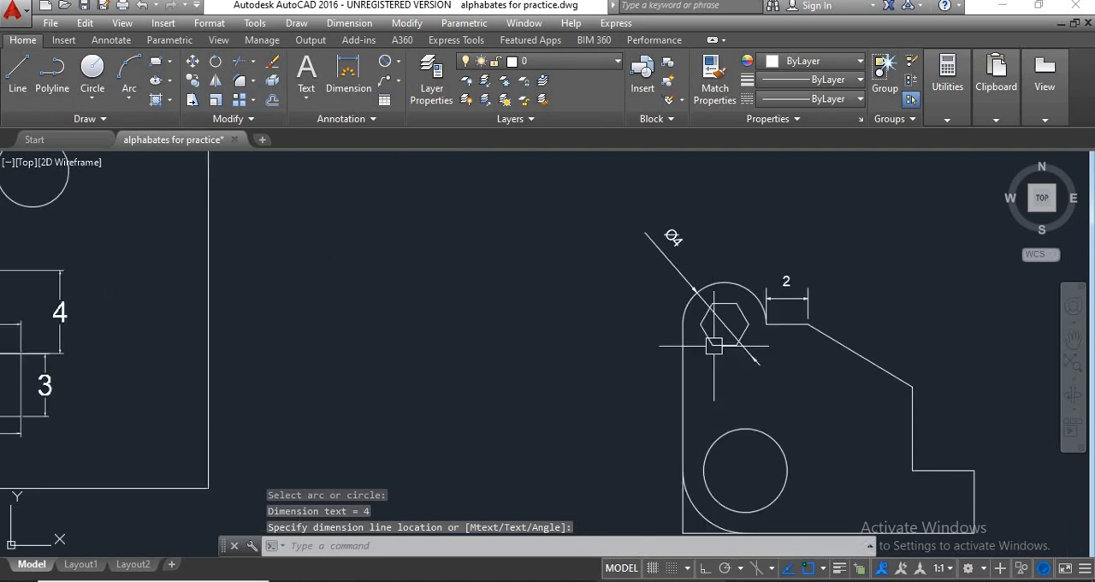
left_click(711, 344)
left_click(711, 344)
mouse_move(712, 345)
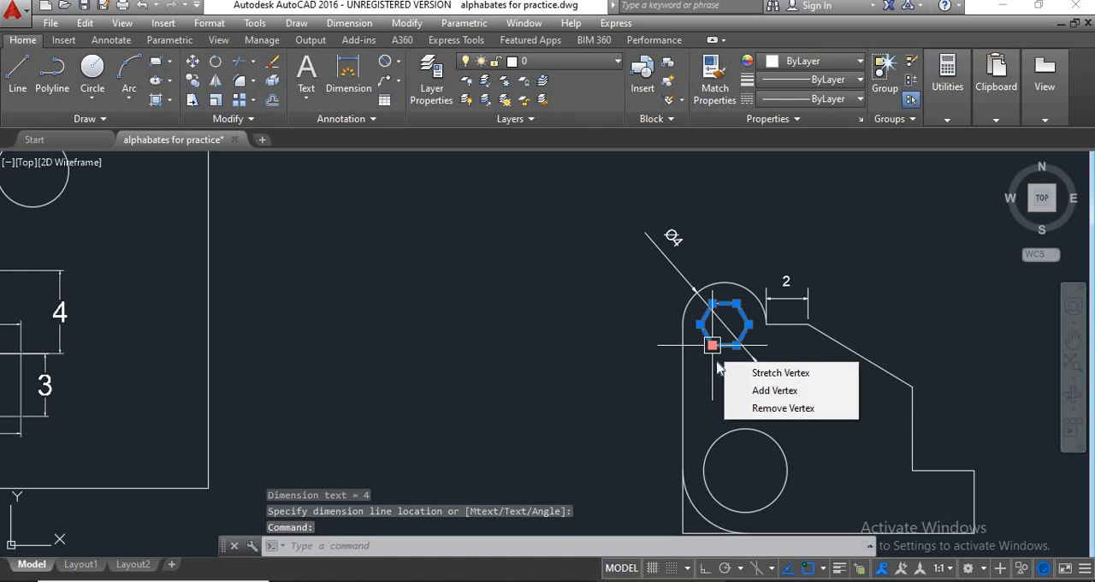
scroll(712, 358, "down", 2)
key("Escape")
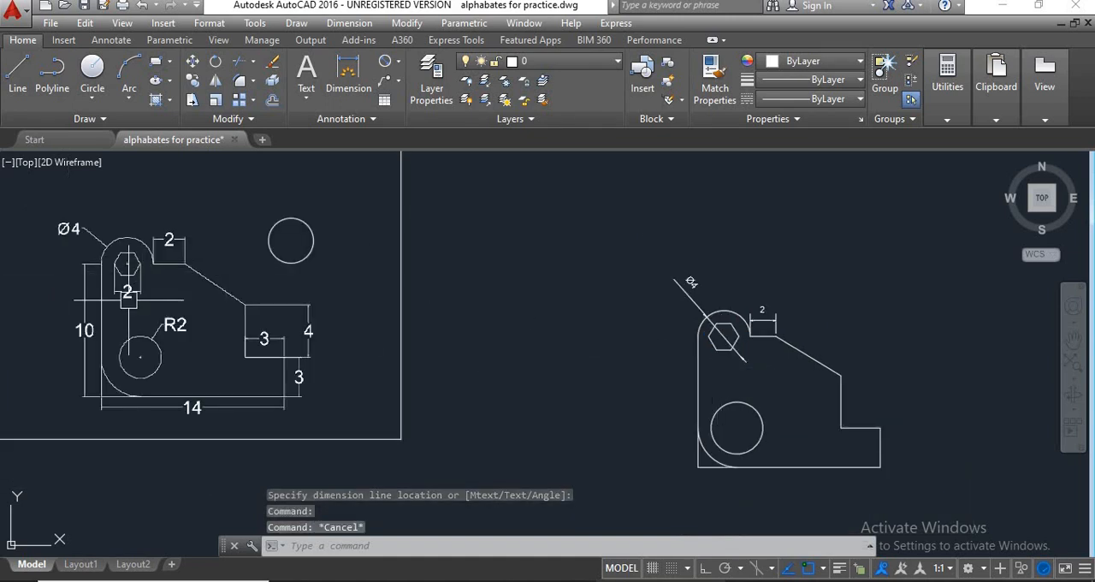
Add a horizontal linear dimension across the hexagon's left and right corners, placed just below the hexagon.
scroll(744, 359, "up", 2)
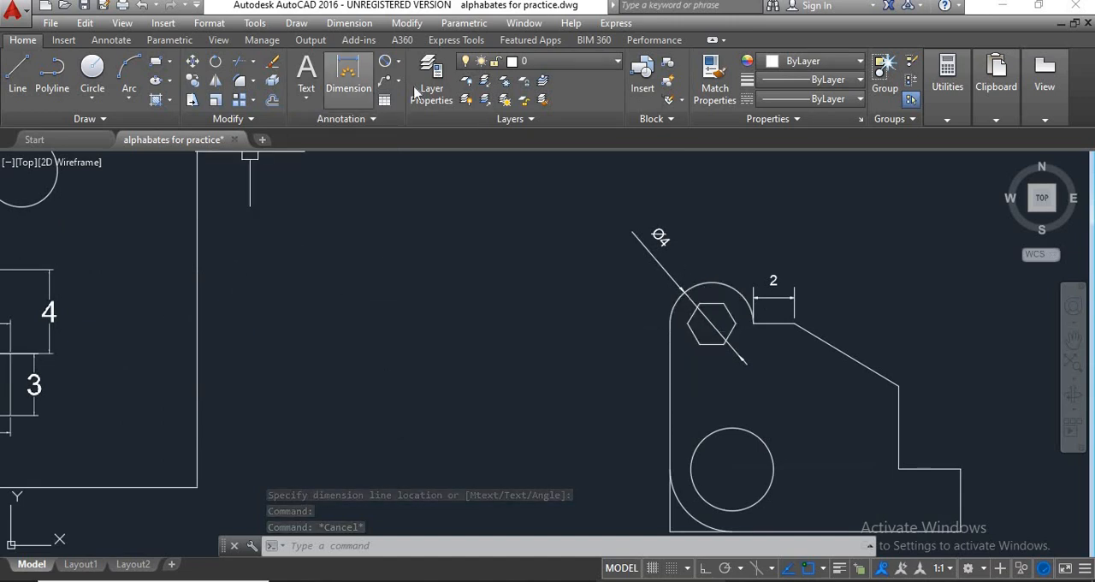
left_click(398, 65)
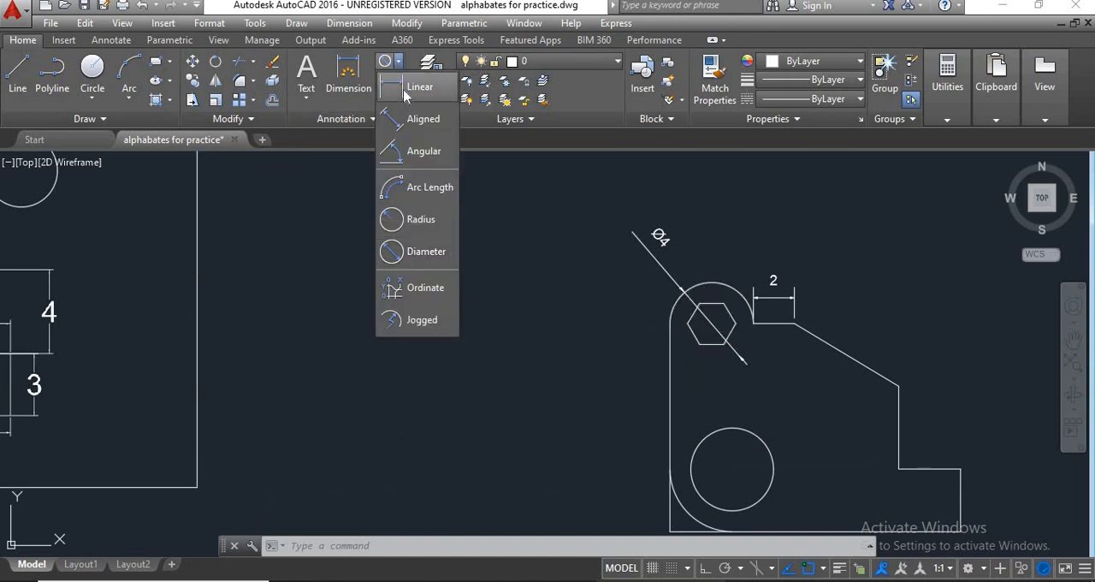
left_click(412, 85)
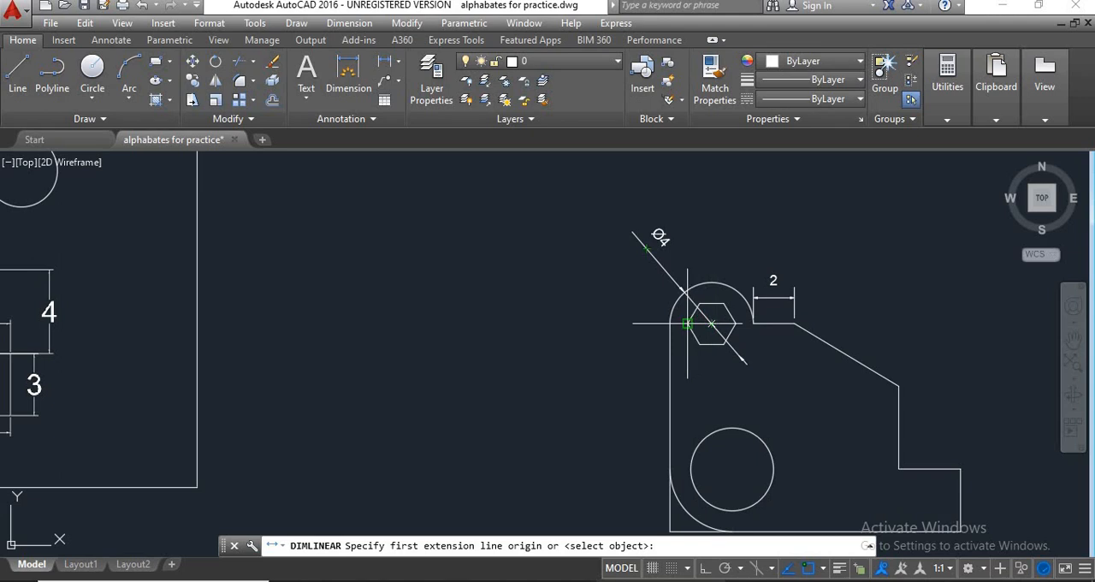
left_click(713, 323)
left_click(736, 323)
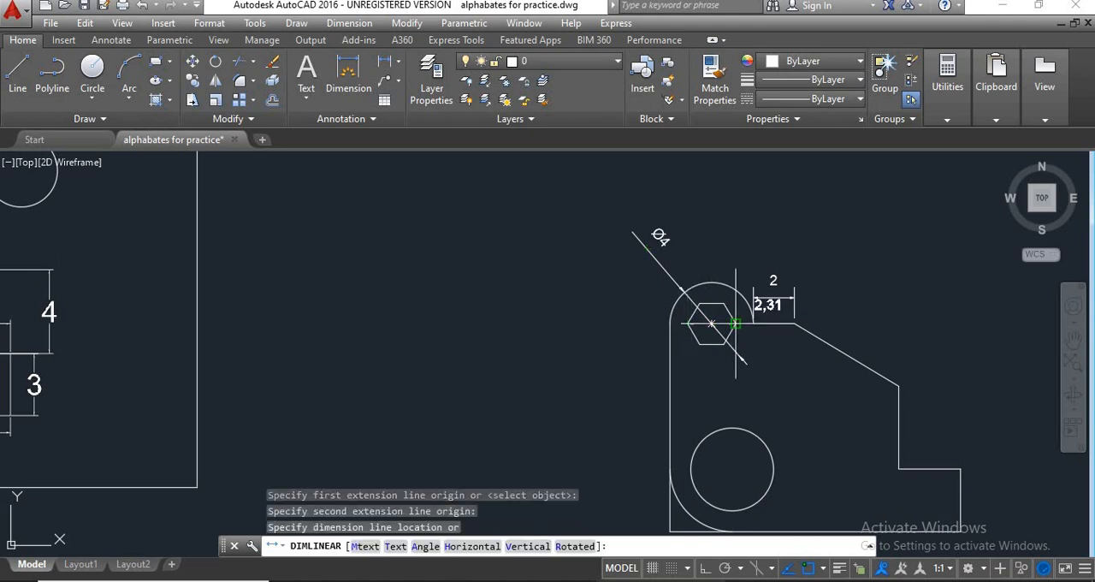
scroll(729, 346, "up", 2)
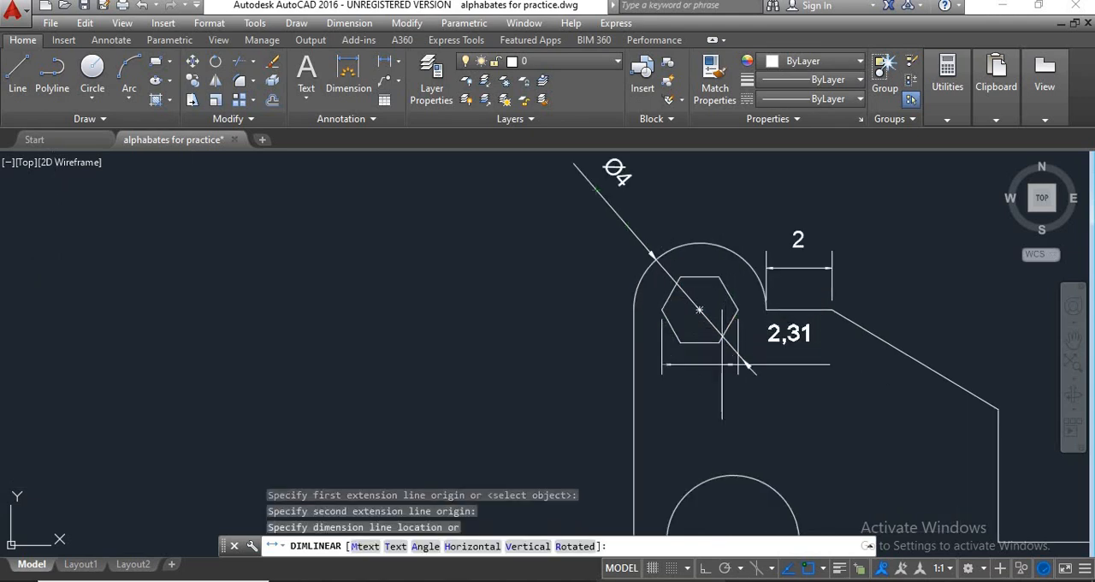
left_click(720, 368)
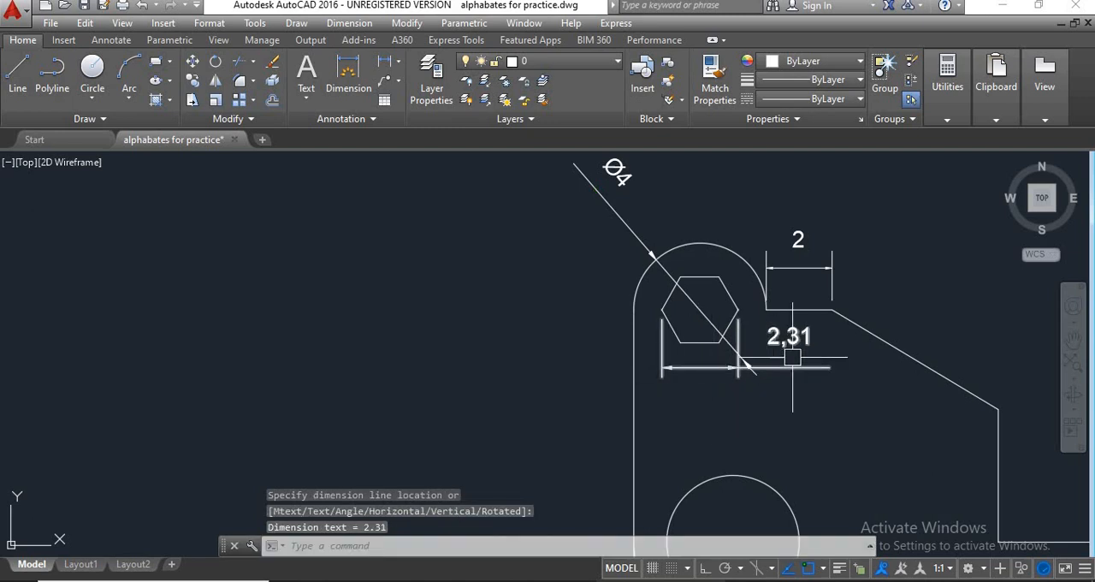
Examine the value format and text placement of the hexagon's new width dimension.
scroll(727, 390, "up", 1)
scroll(827, 352, "down", 2)
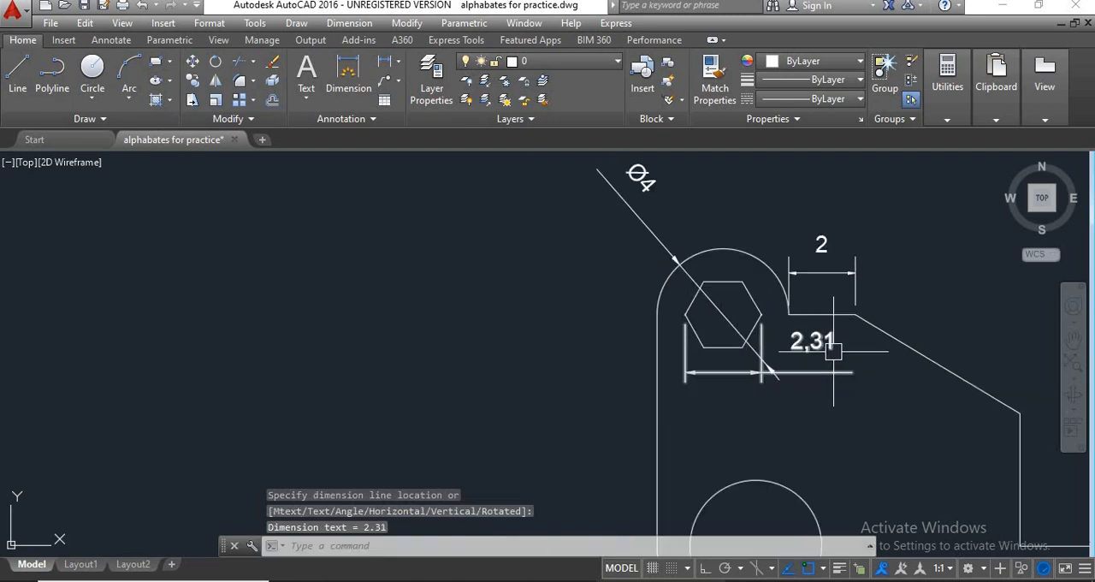
middle_click_drag(741, 342, 616, 329)
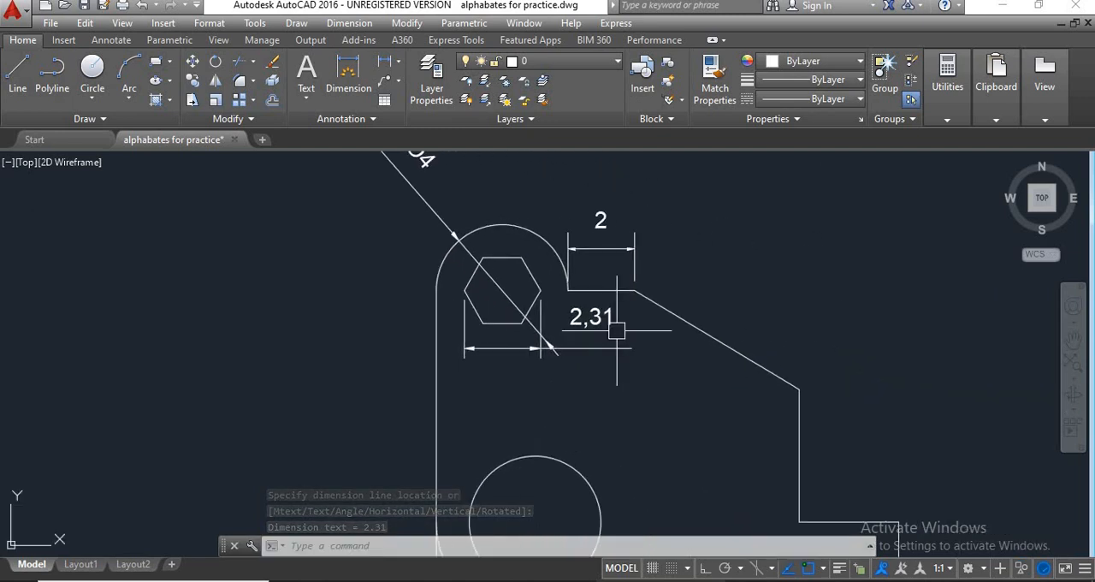
scroll(604, 351, "down", 1)
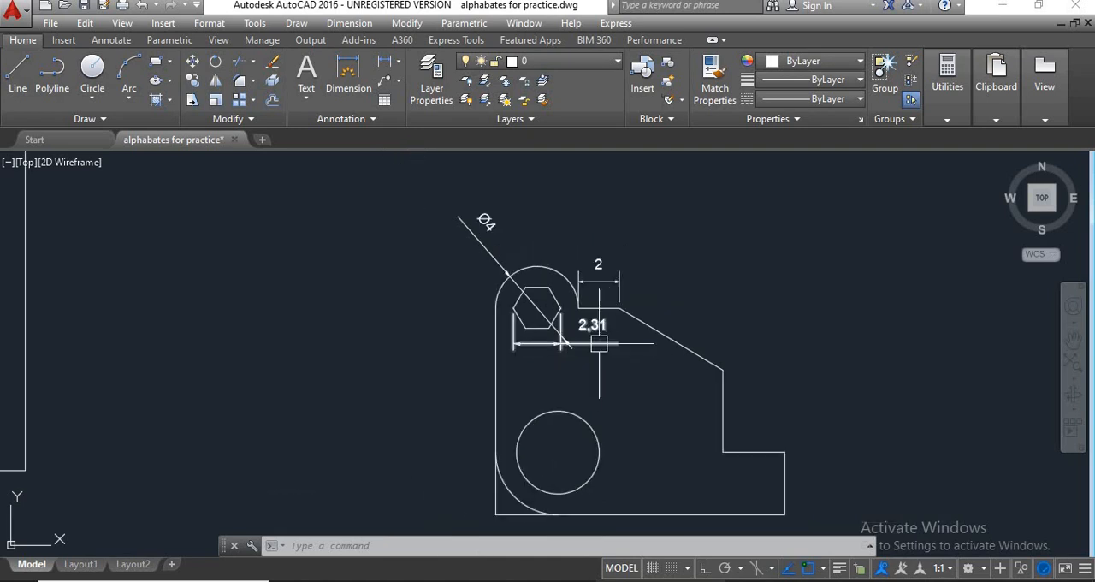
scroll(595, 340, "up", 1)
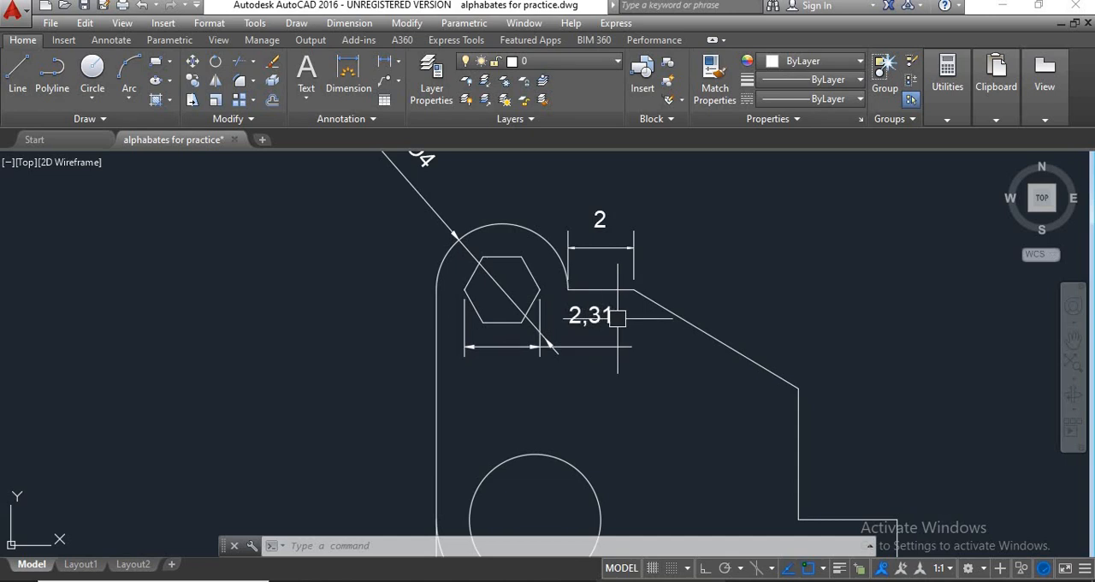
left_click(602, 328)
scroll(604, 334, "down", 2)
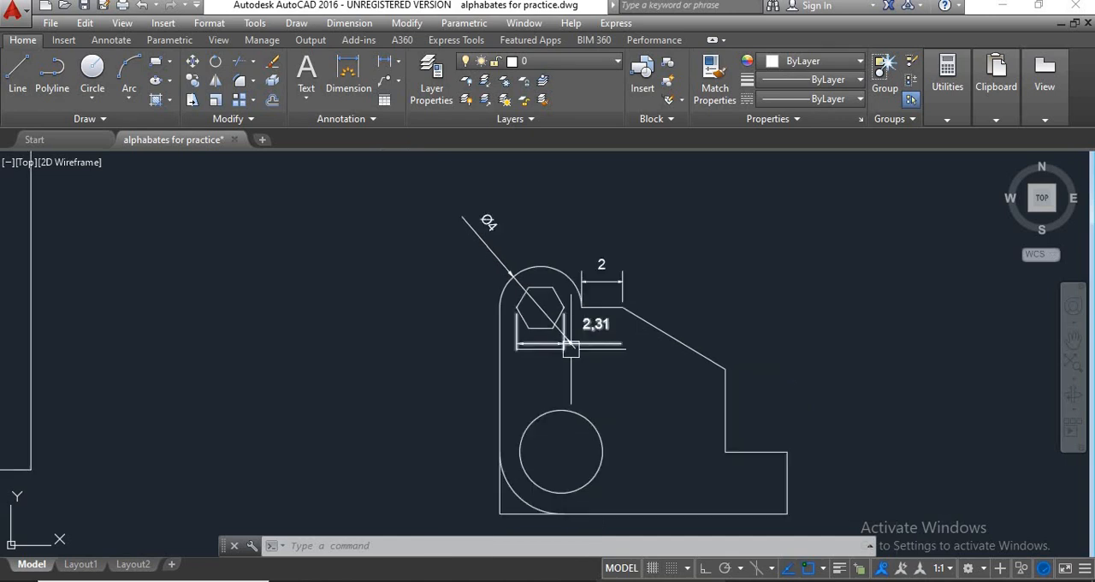
Set the linear dimension precision to 0 in the ISO-25 style overrides and make the overrides current.
middle_click_drag(406, 359, 440, 374)
type("d")
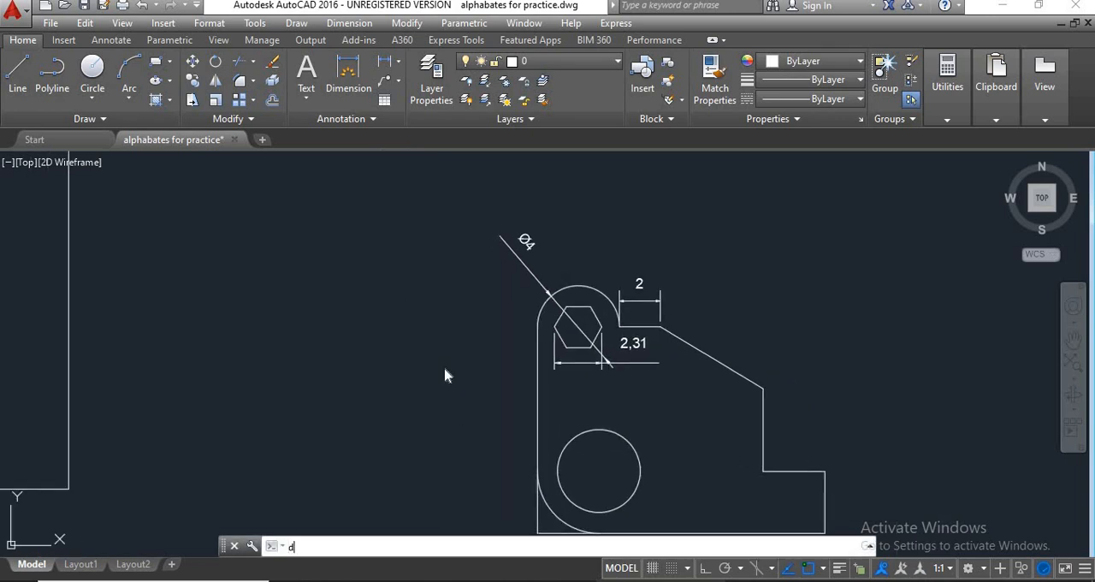
key("Return")
left_click(715, 261)
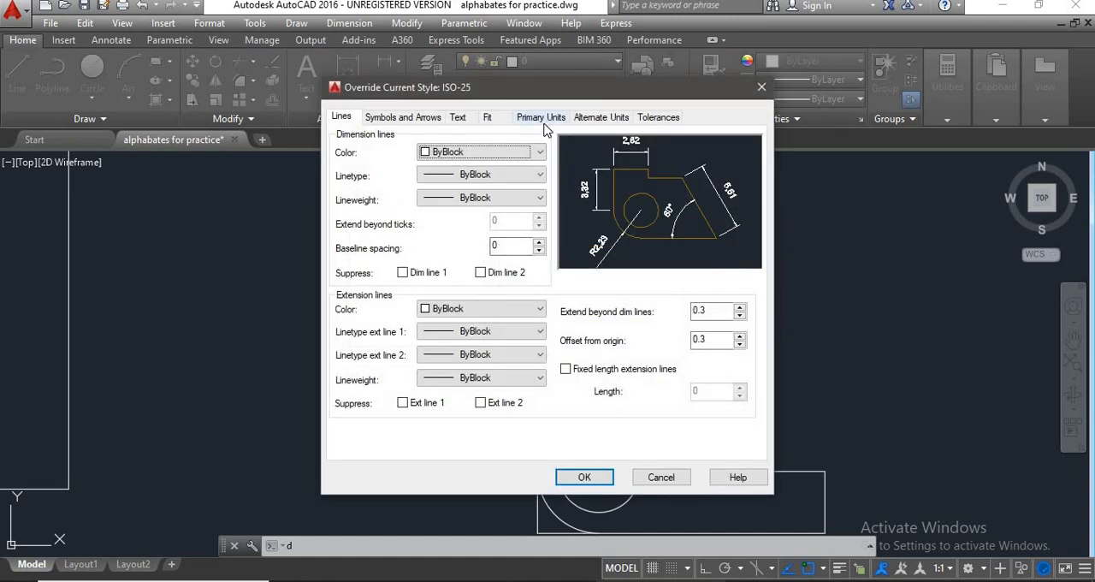
left_click(542, 117)
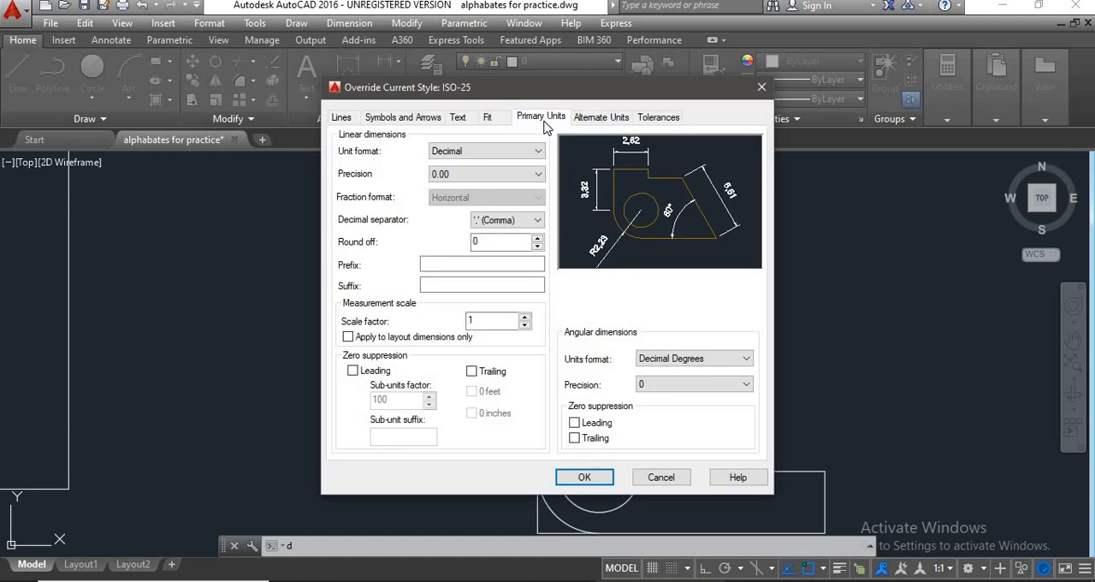
left_click(479, 178)
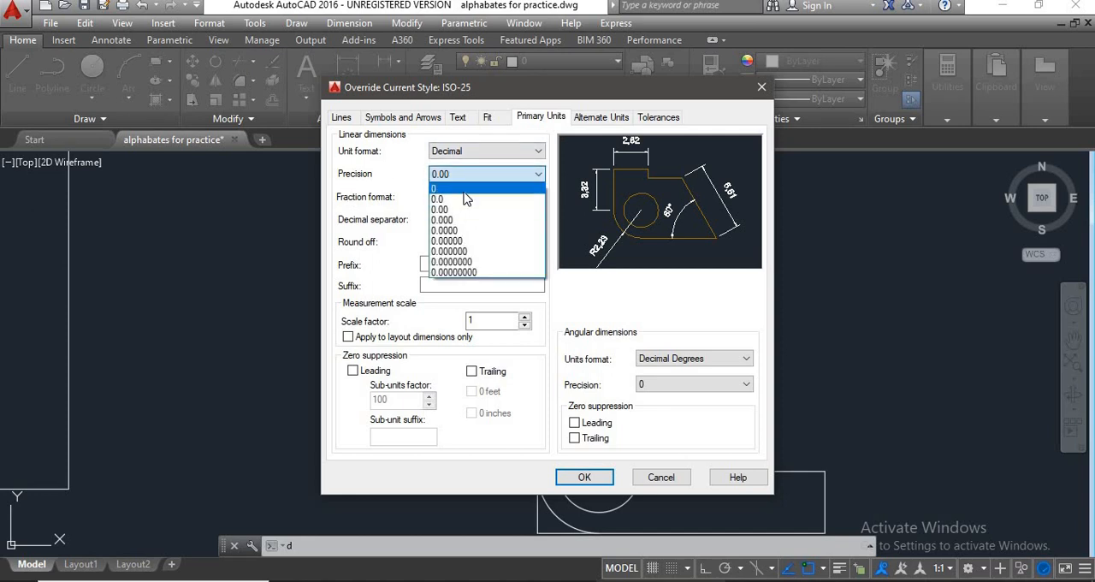
left_click(464, 189)
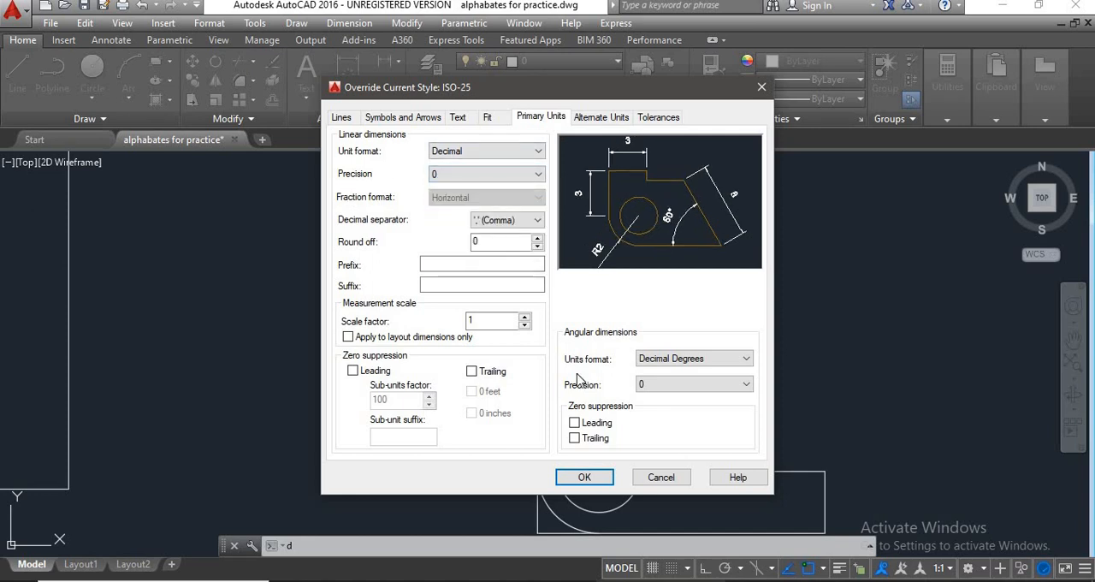
left_click(585, 477)
left_click(719, 209)
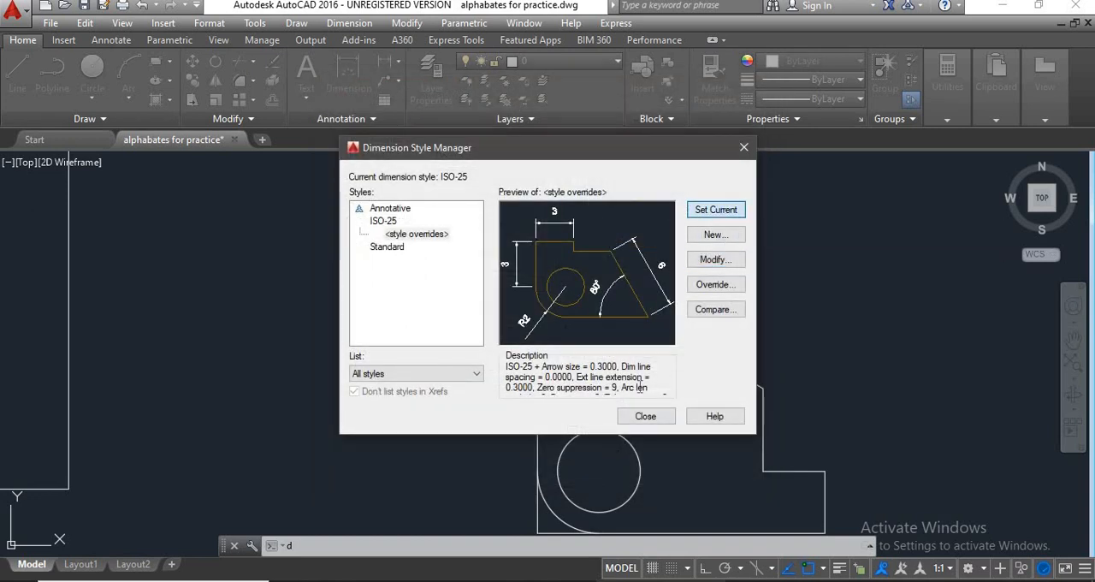
left_click(645, 417)
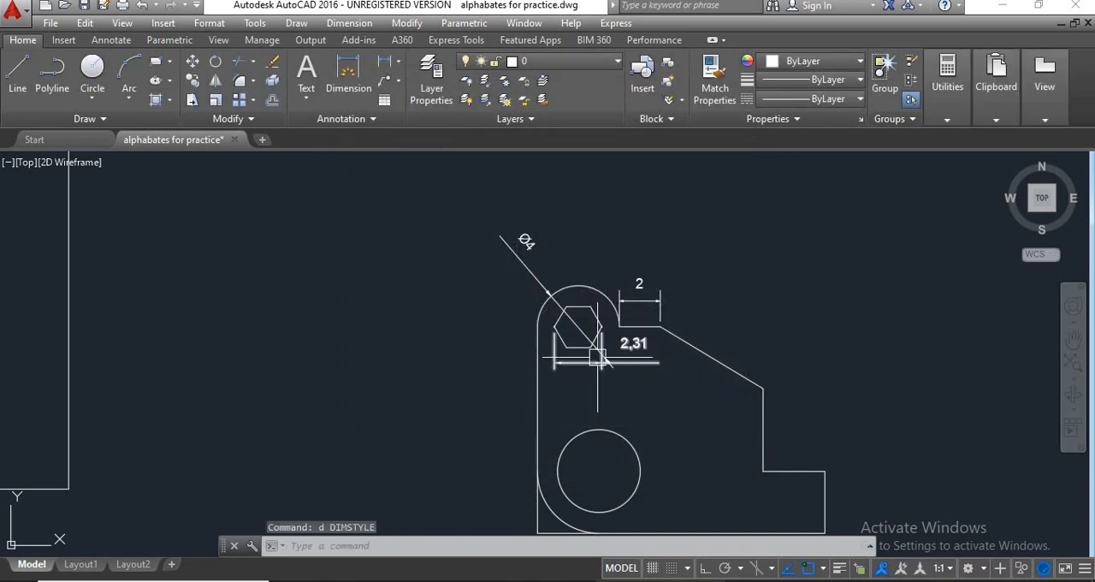
Delete the horizontal width dimension below the new bracket's hexagon.
scroll(632, 353, "up", 2)
left_click(634, 339)
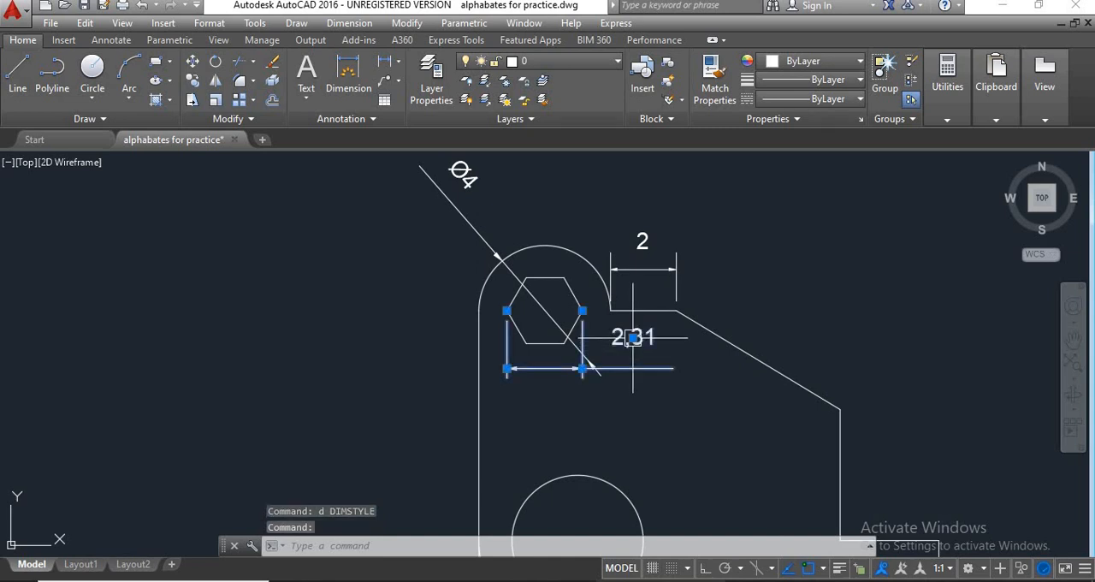
type("e")
key("Return")
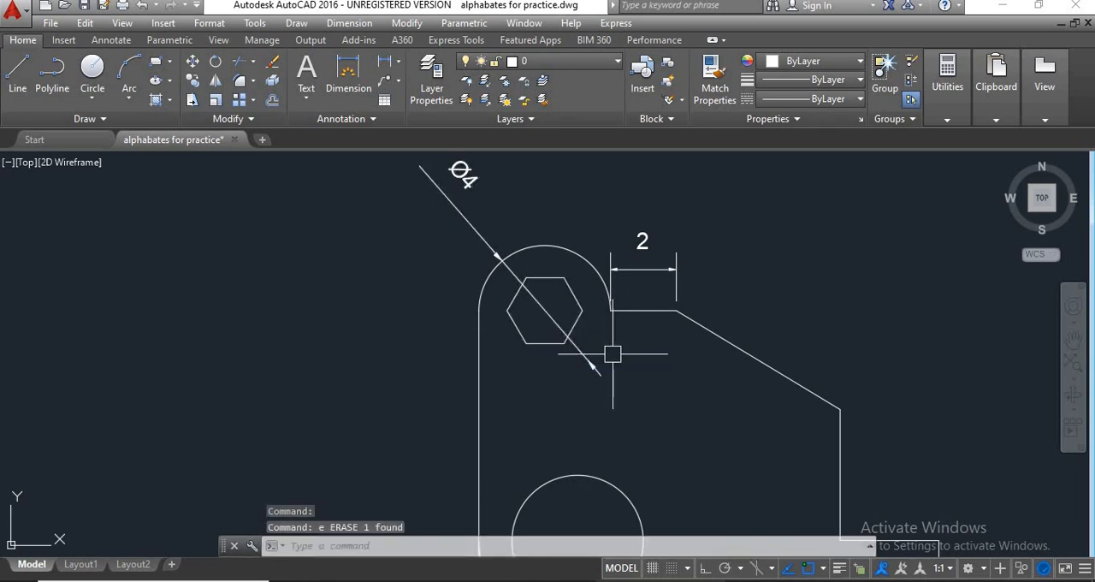
key("Escape")
key("Escape")
key("Escape")
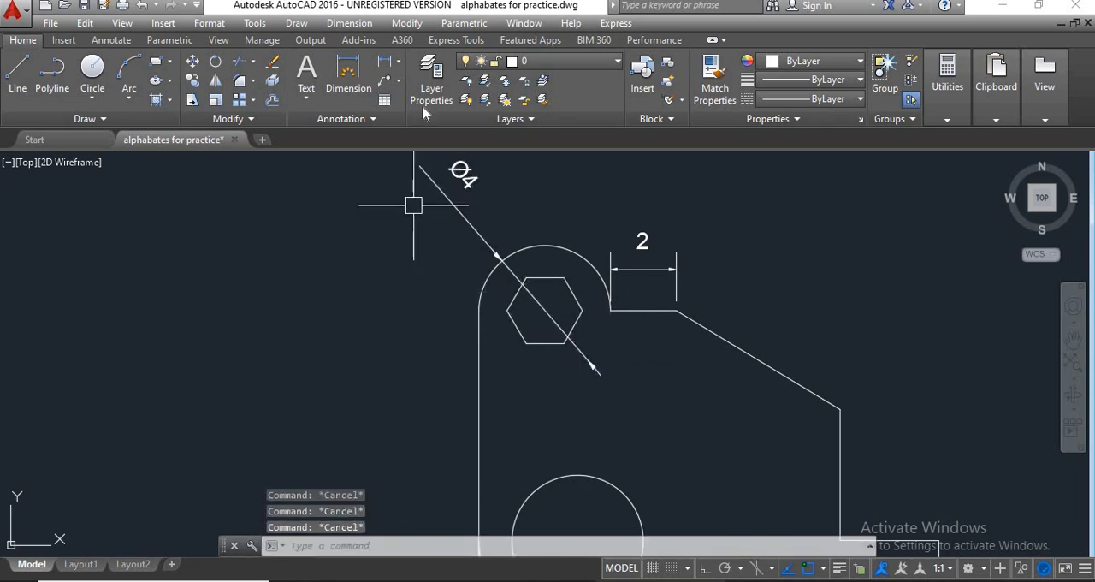
Add a horizontal linear dimension between the hexagon's left and right corners, with its line just below the hexagon.
left_click(388, 68)
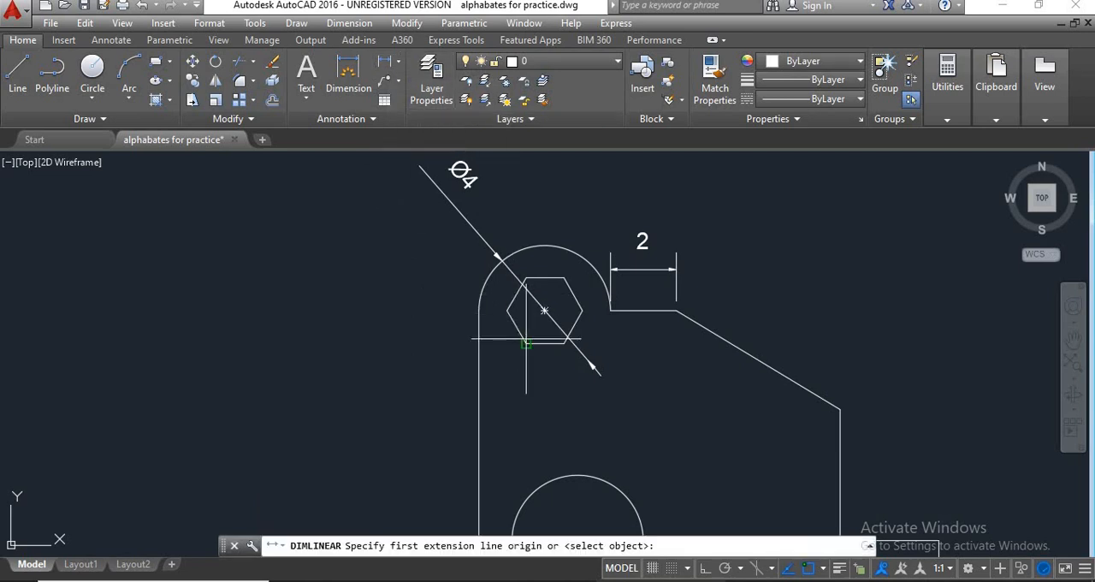
left_click(508, 311)
left_click(581, 311)
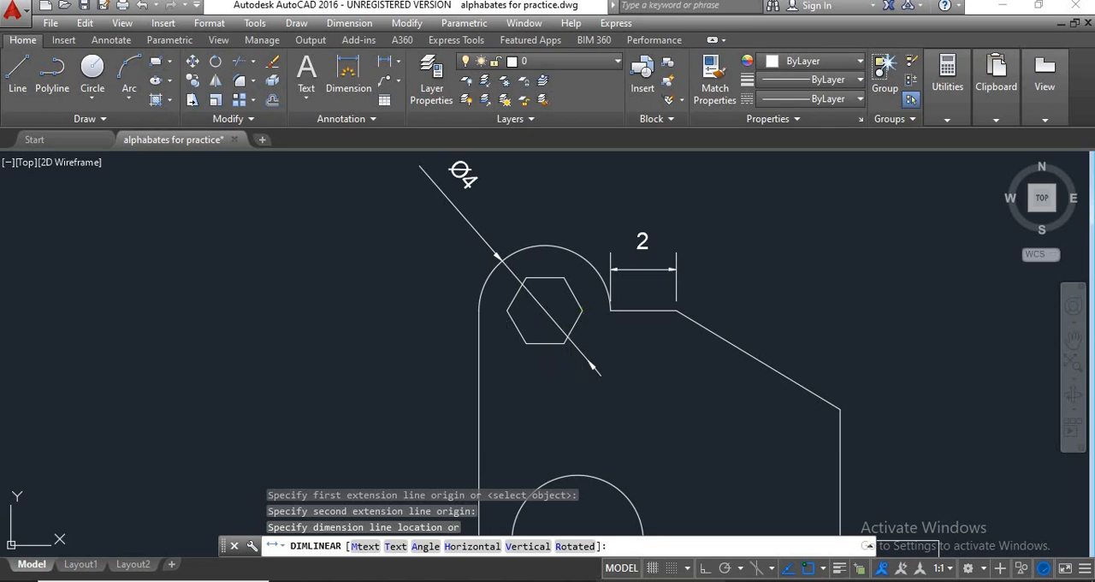
left_click(526, 383)
scroll(527, 384, "up", 3)
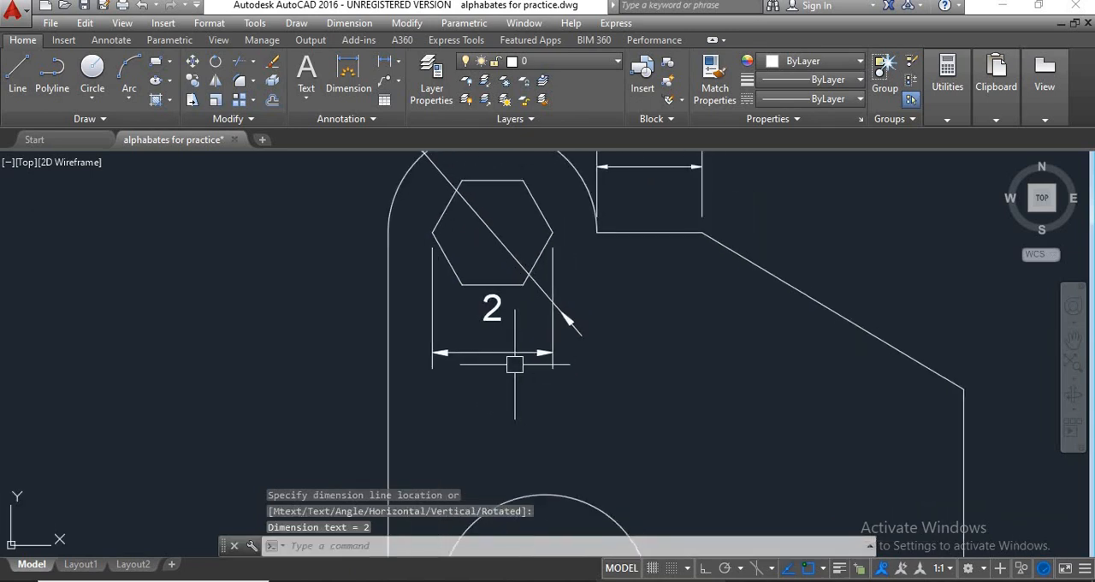
scroll(514, 364, "down", 2)
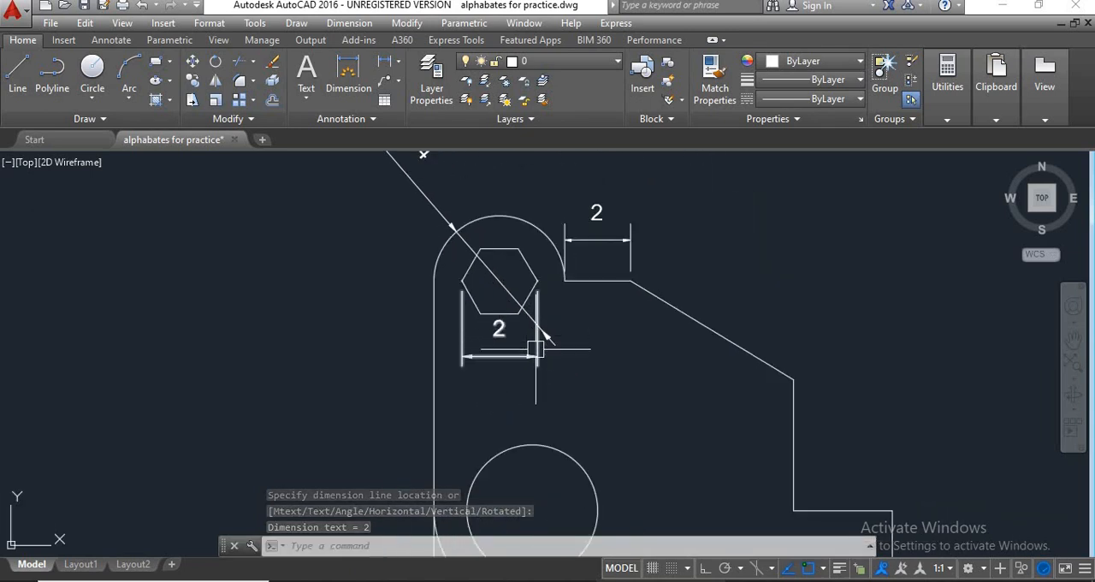
scroll(567, 337, "down", 2)
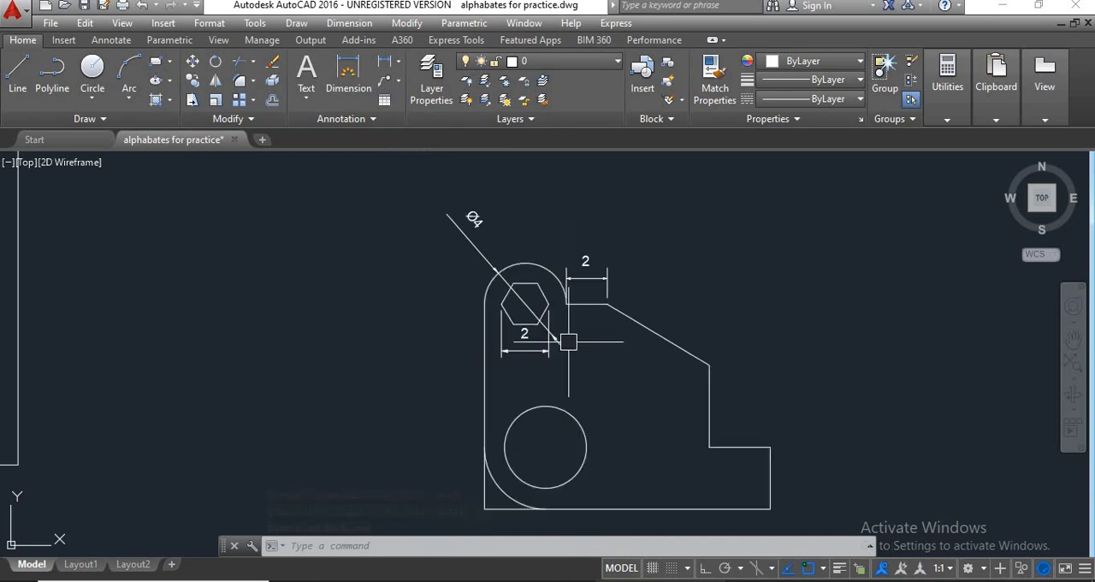
Add a vertical linear dimension from the semicircle's left end down to the new bracket's lower-left corner, placed just outside the left edge.
scroll(595, 360, "down", 1)
middle_click_drag(572, 367, 591, 347)
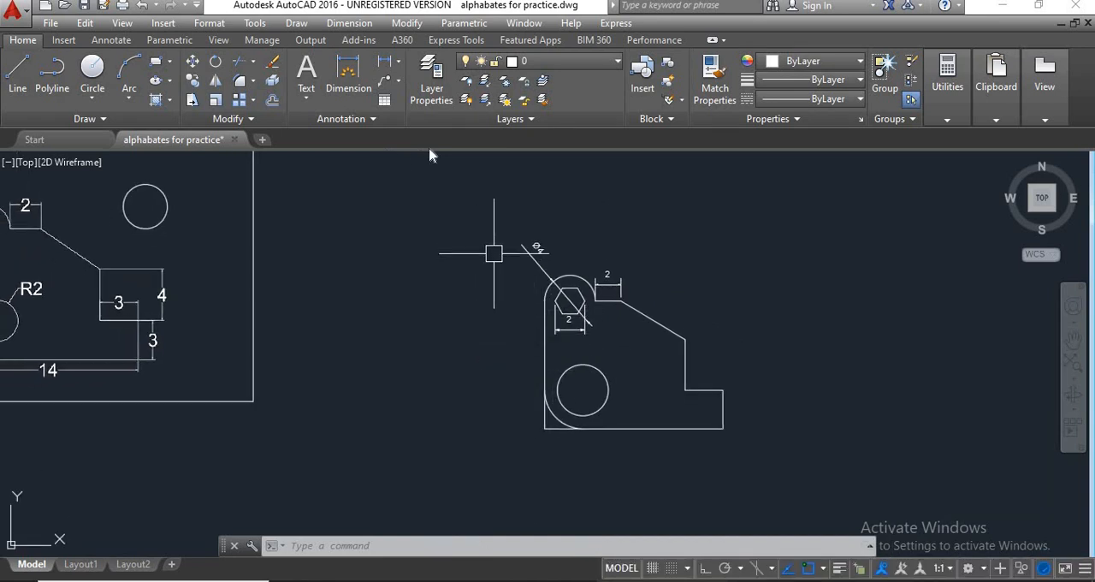
left_click(387, 64)
scroll(473, 275, "down", 2)
middle_click_drag(478, 287, 515, 291)
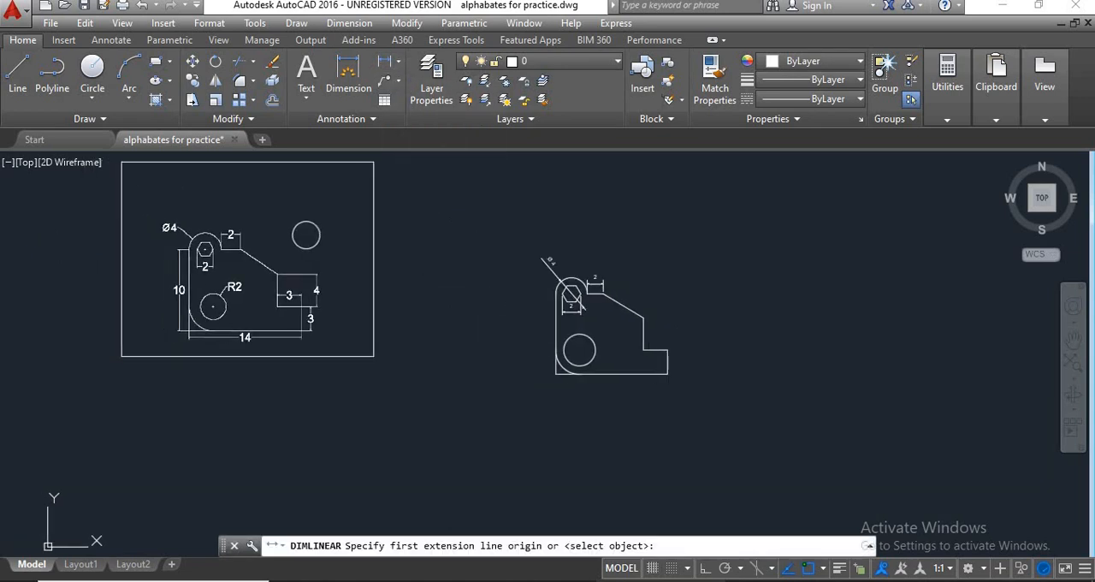
scroll(540, 310, "up", 2)
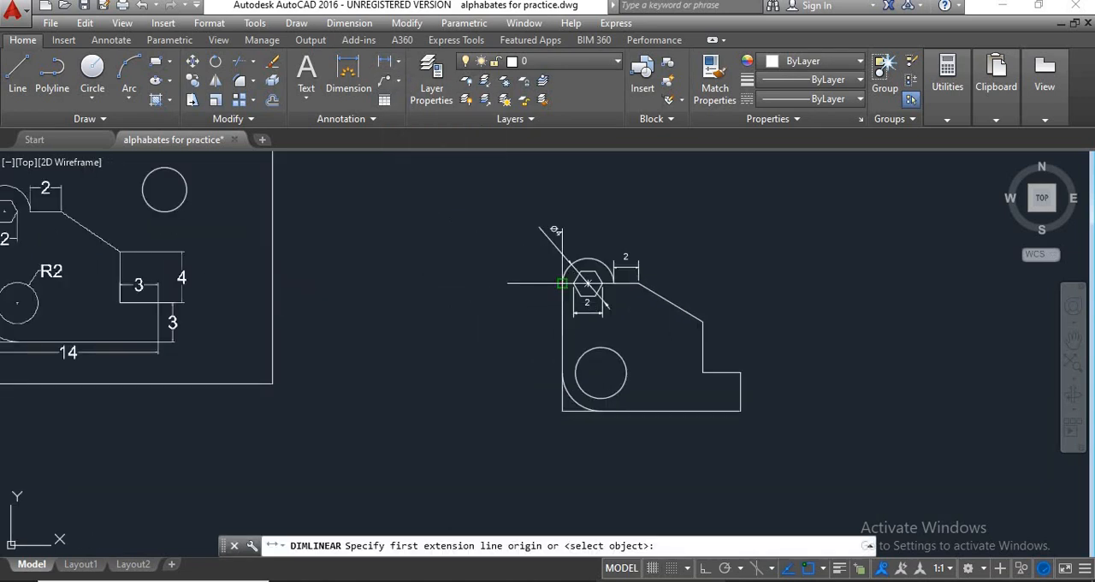
left_click(561, 364)
left_click(561, 410)
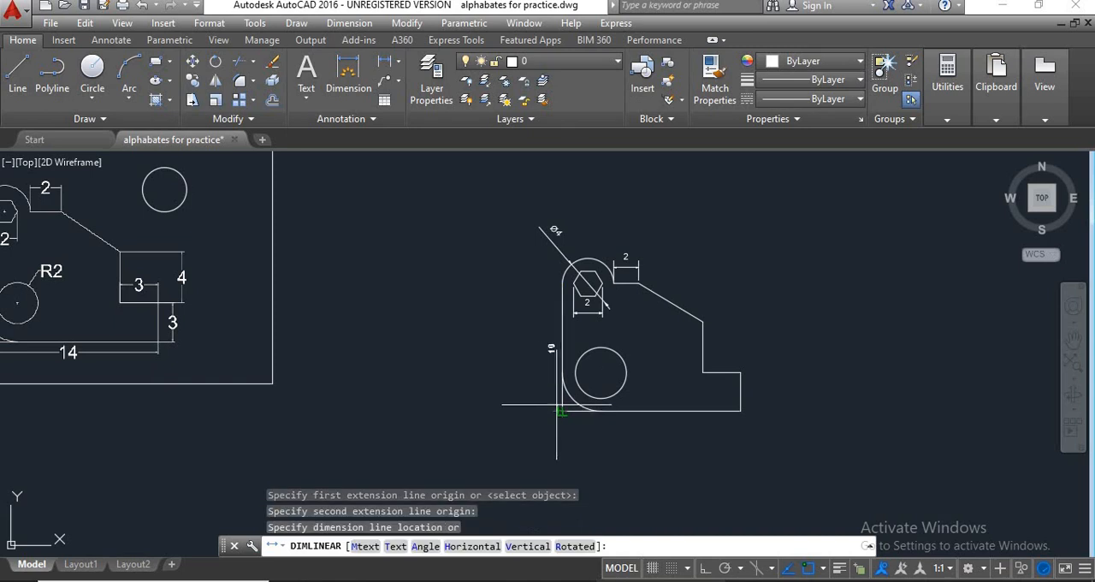
left_click(554, 391)
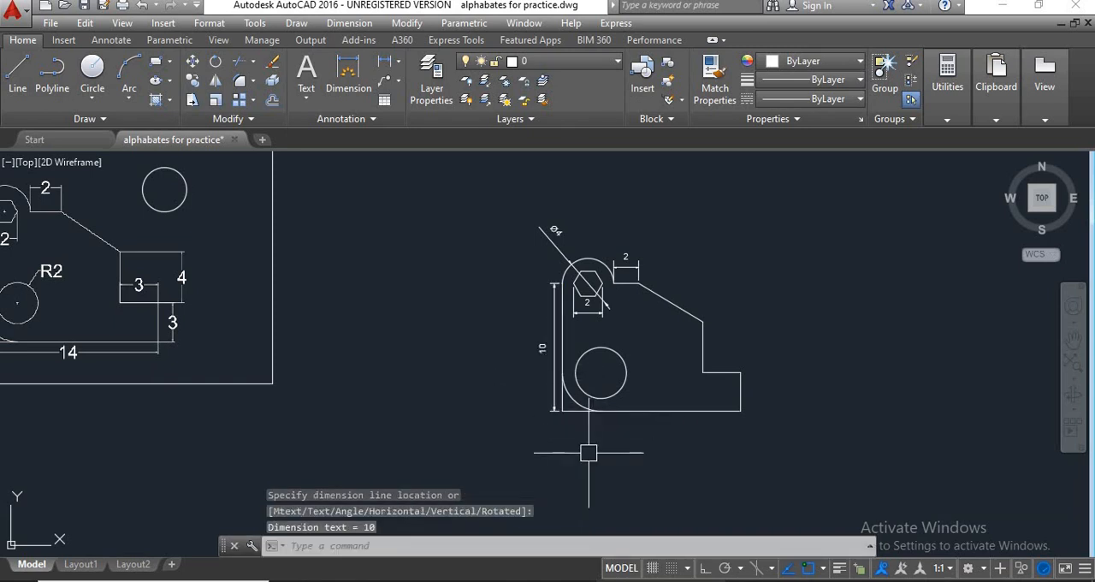
Add a horizontal linear dimension along the new bracket's full bottom edge, placed just below it.
key("Return")
left_click(561, 411)
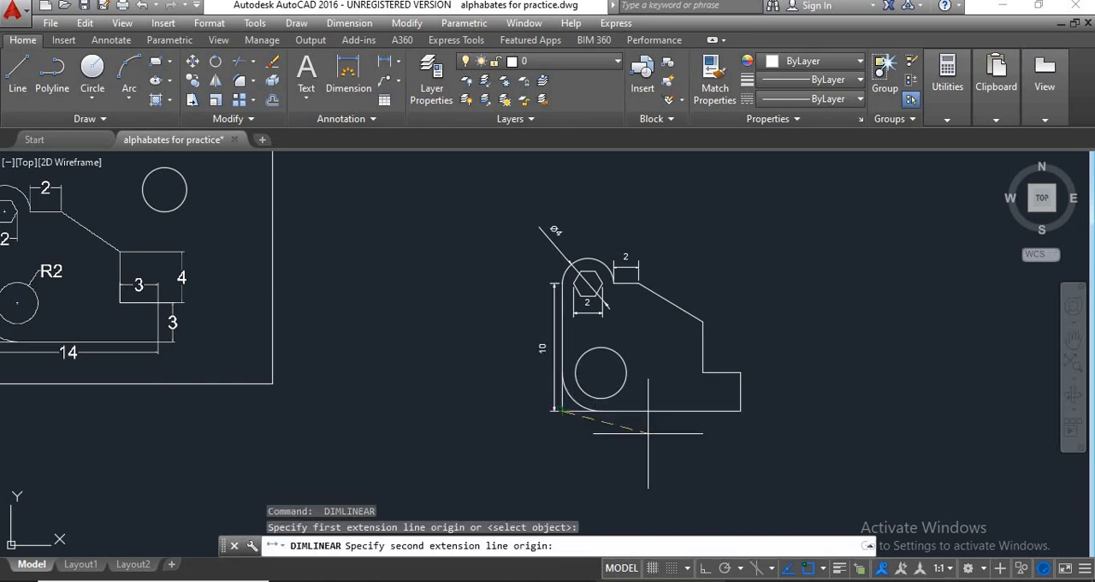
left_click(741, 411)
left_click(735, 428)
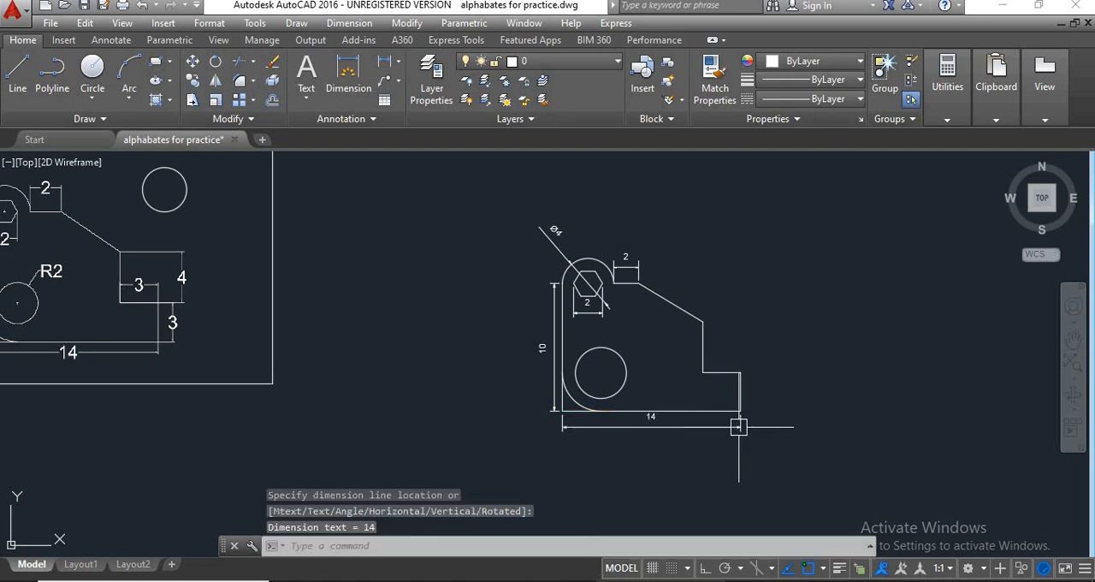
Add a vertical linear dimension for the edge between the slope and the step, placed to the right of the new bracket.
key("Return")
left_click(702, 322)
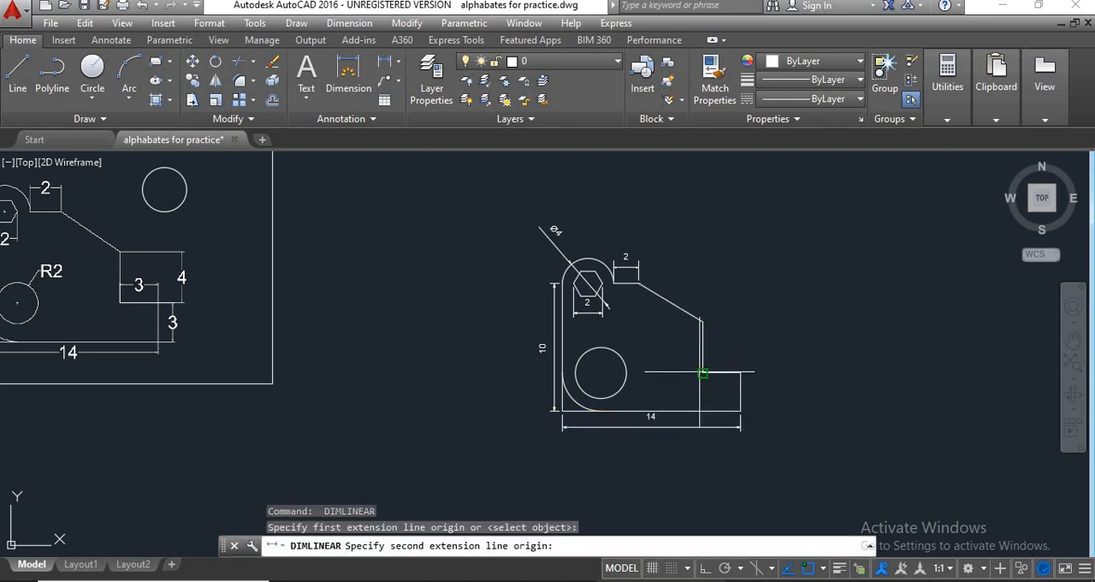
left_click(702, 373)
left_click(759, 387)
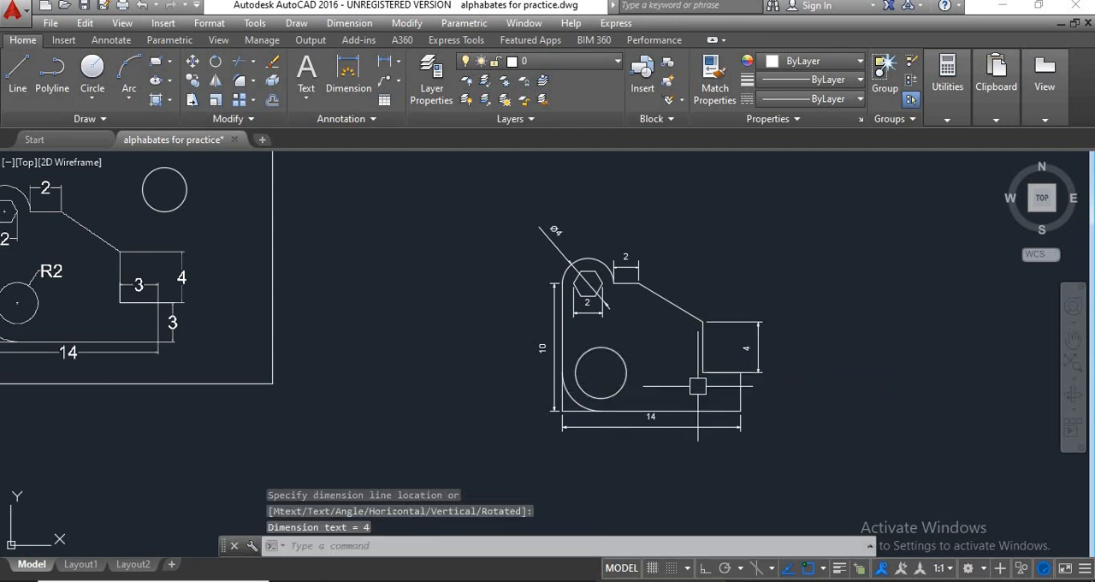
Delete the loose circle at the upper right inside the bracket reference drawing's frame.
mouse_move(708, 400)
middle_mouse_down()
mouse_move(634, 397)
mouse_move(602, 382)
middle_mouse_up()
scroll(633, 396, "down", 2)
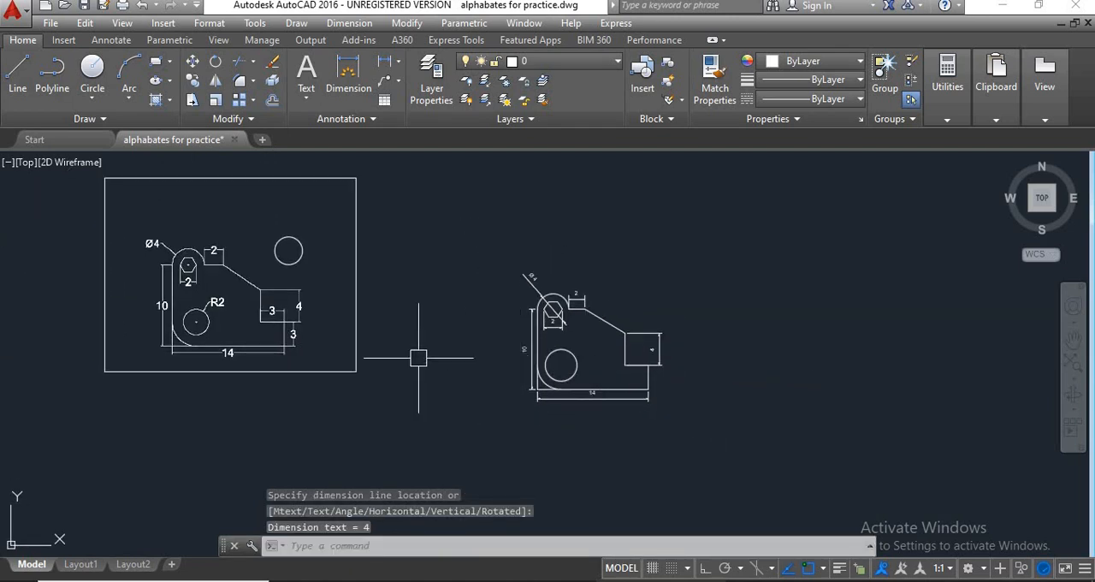
left_click(288, 237)
type("e")
key("Return")
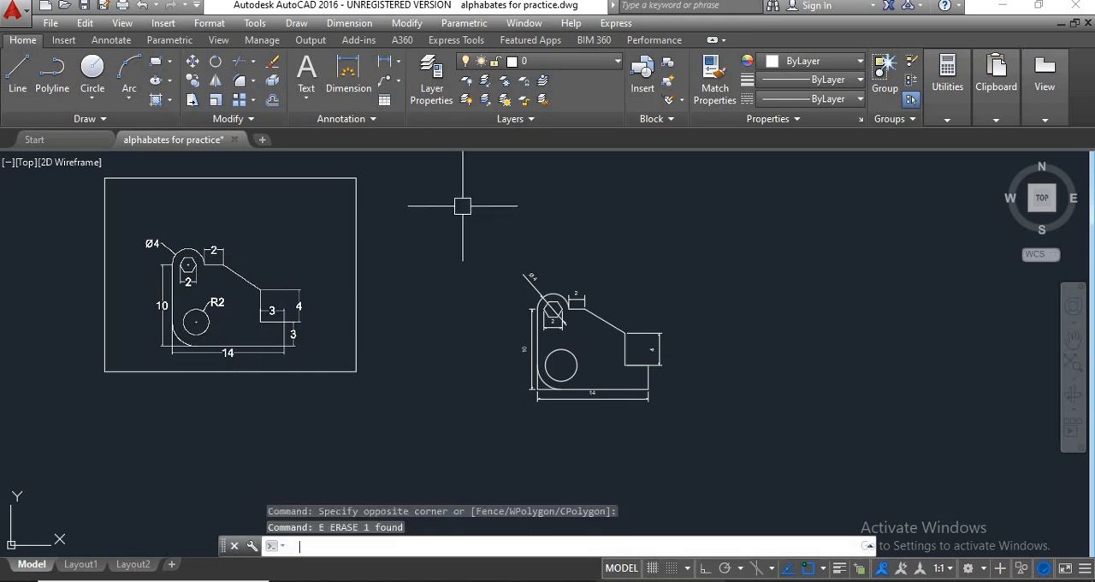
Draw a circle of radius 4 in the empty space below the frame of the flange reference drawing.
mouse_move(656, 374)
middle_mouse_down()
mouse_move(570, 359)
mouse_move(261, 401)
middle_mouse_up()
scroll(604, 381, "down", 2)
middle_click_drag(693, 421, 593, 413)
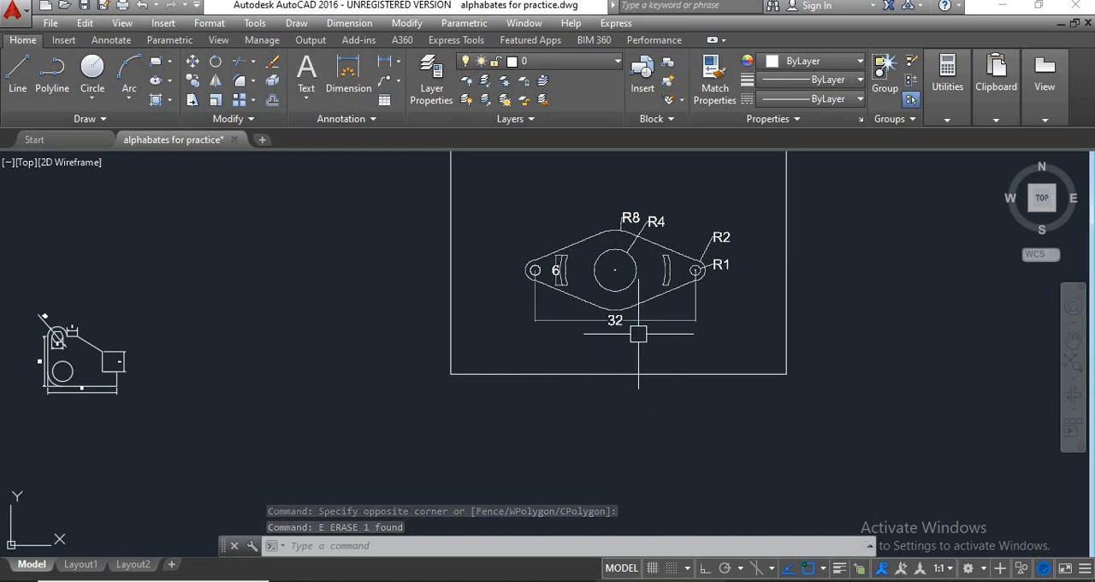
middle_click_drag(601, 339, 573, 349)
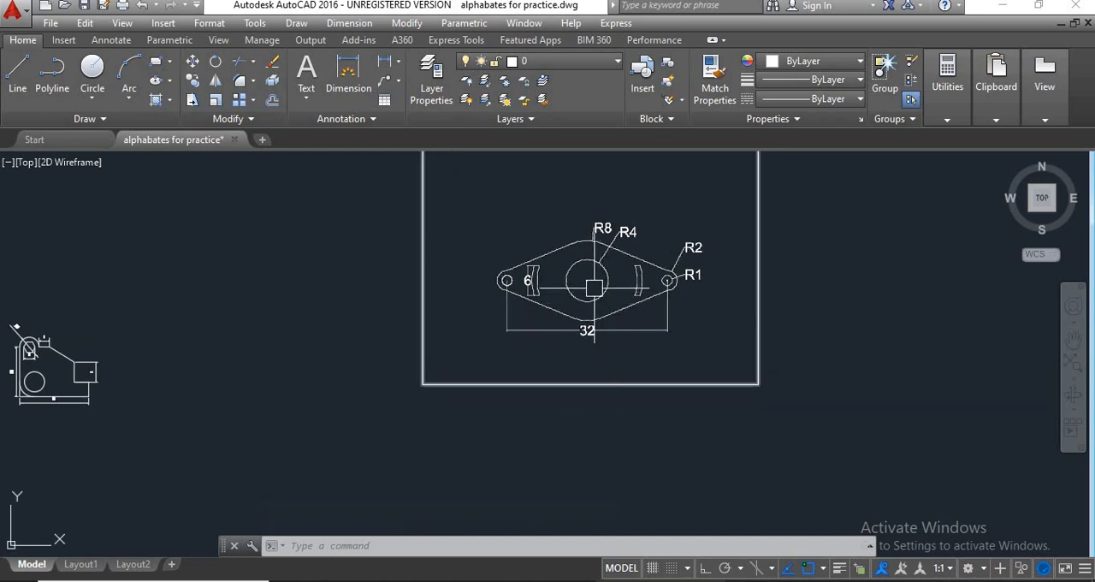
scroll(594, 288, "up", 2)
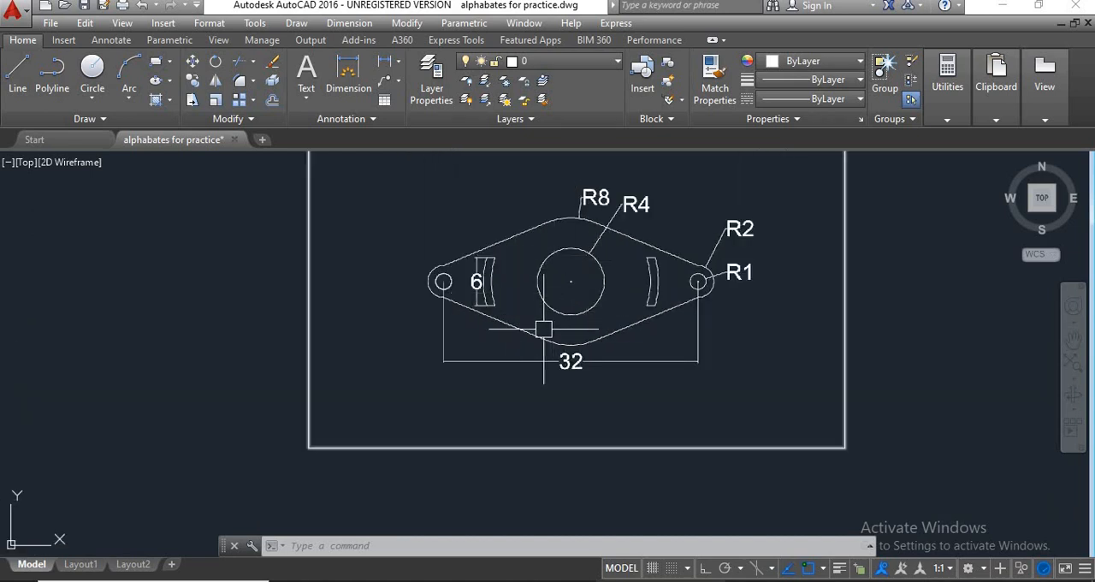
mouse_move(586, 352)
middle_mouse_down()
mouse_move(591, 313)
mouse_move(556, 338)
middle_mouse_up()
scroll(590, 315, "down", 2)
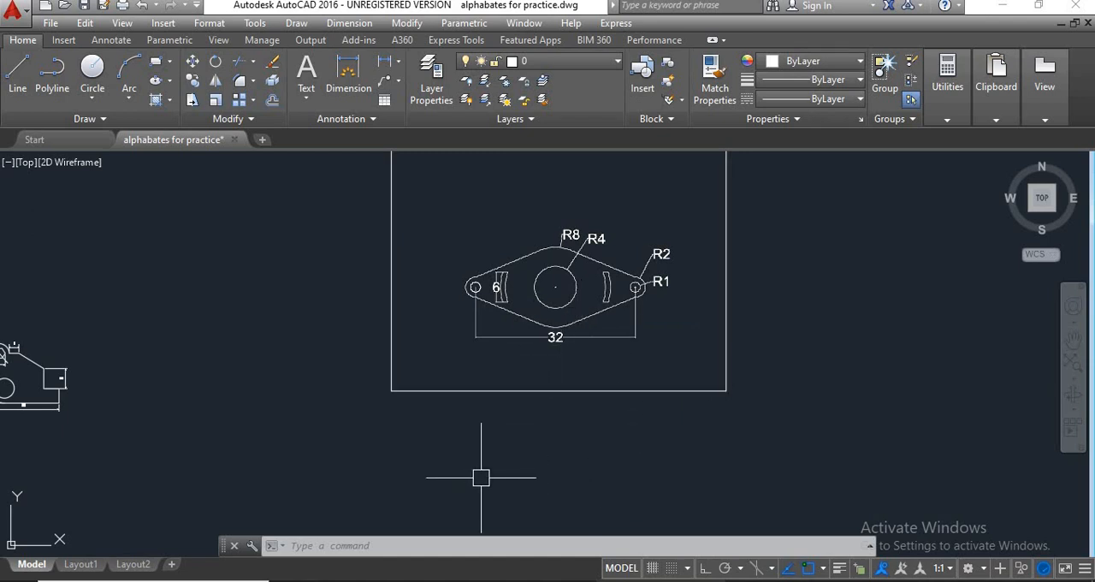
type("c")
key("Return")
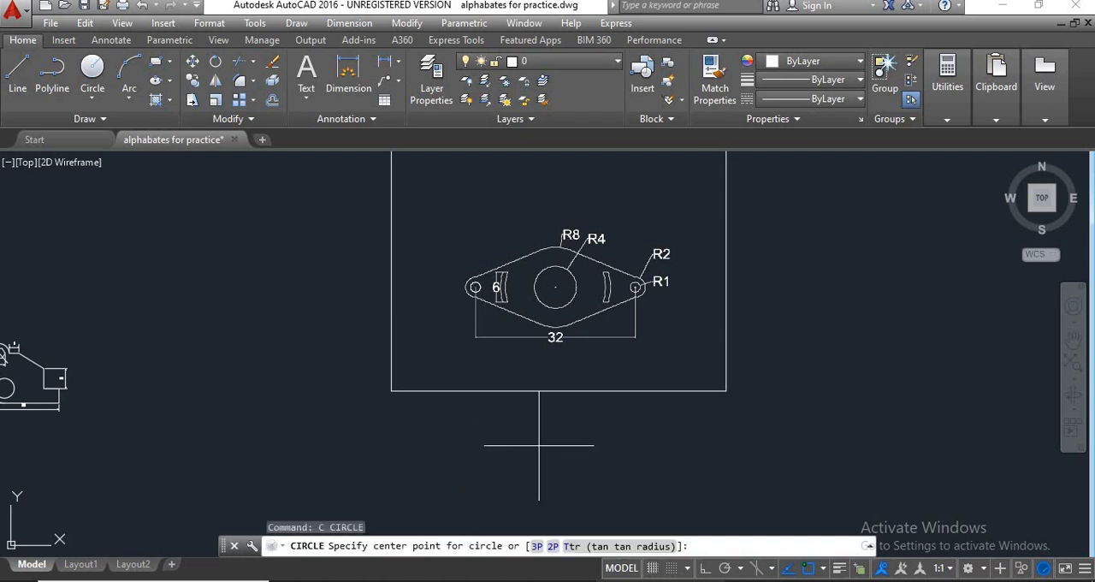
left_click(539, 445)
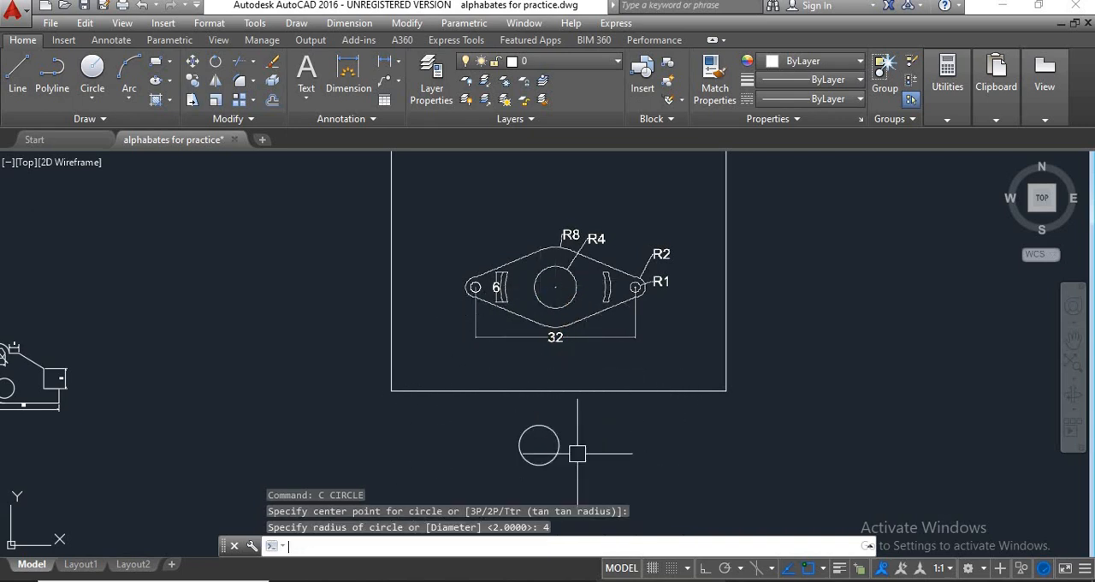
key("Return")
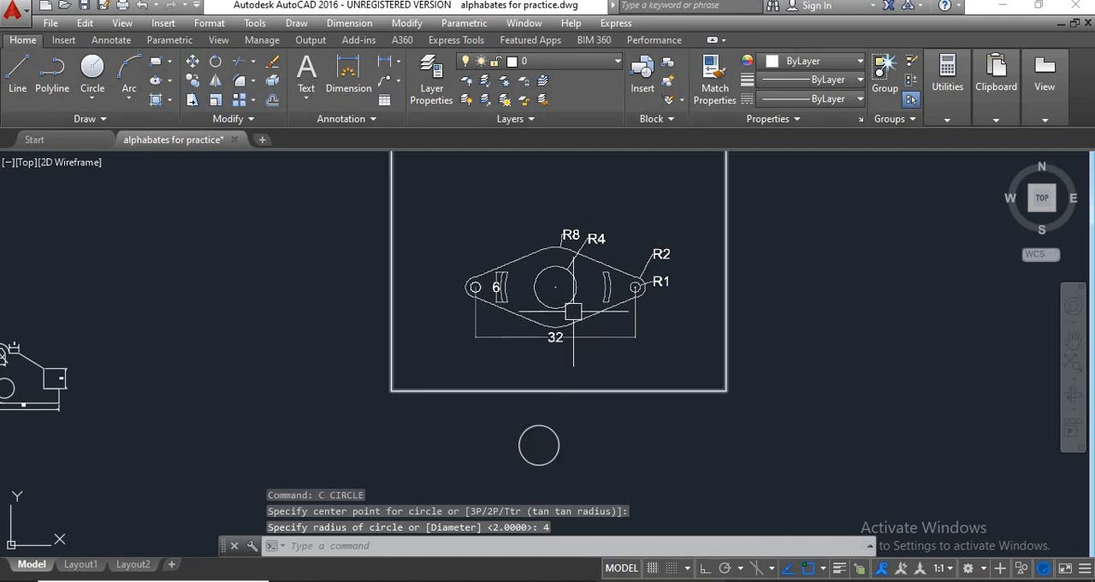
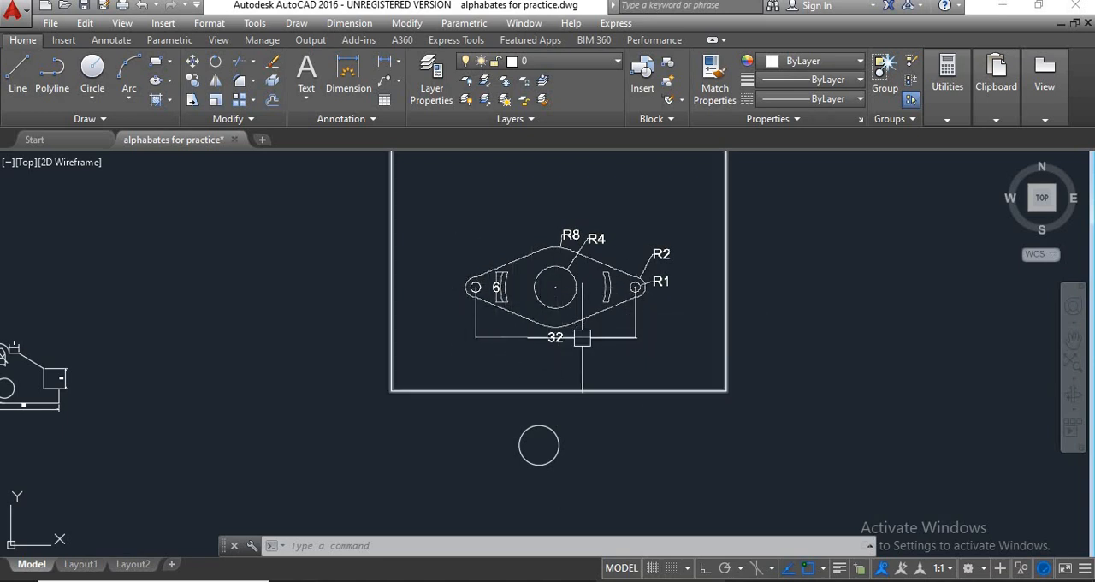
With Ortho on, draw a horizontal line 16 units long from the centre of the R4 circle to the right.
scroll(545, 346, "up", 2)
scroll(562, 345, "up", 2)
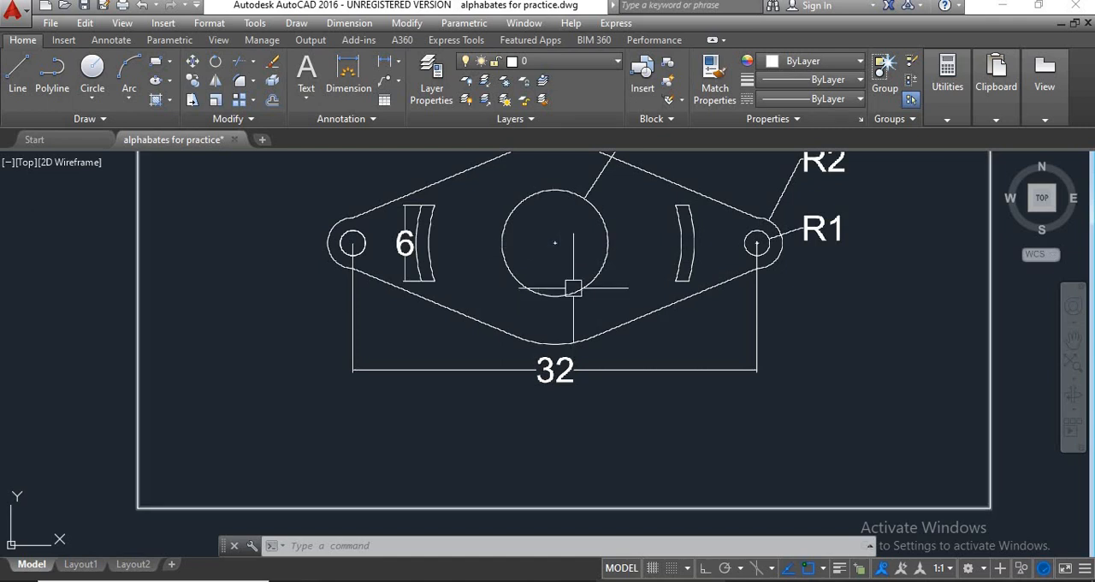
scroll(573, 287, "down", 2)
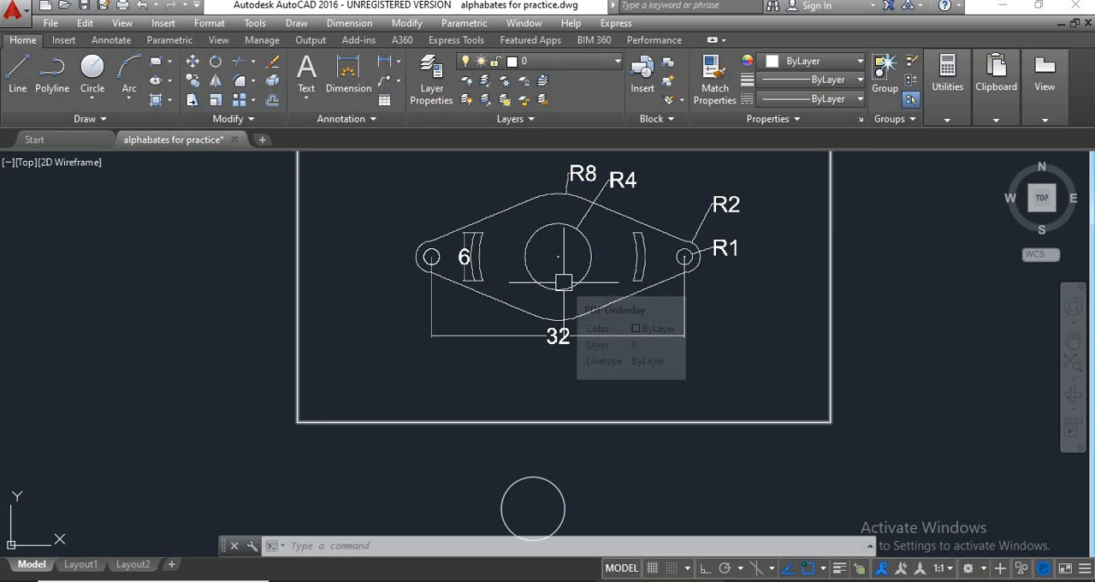
middle_click_drag(566, 302, 535, 286)
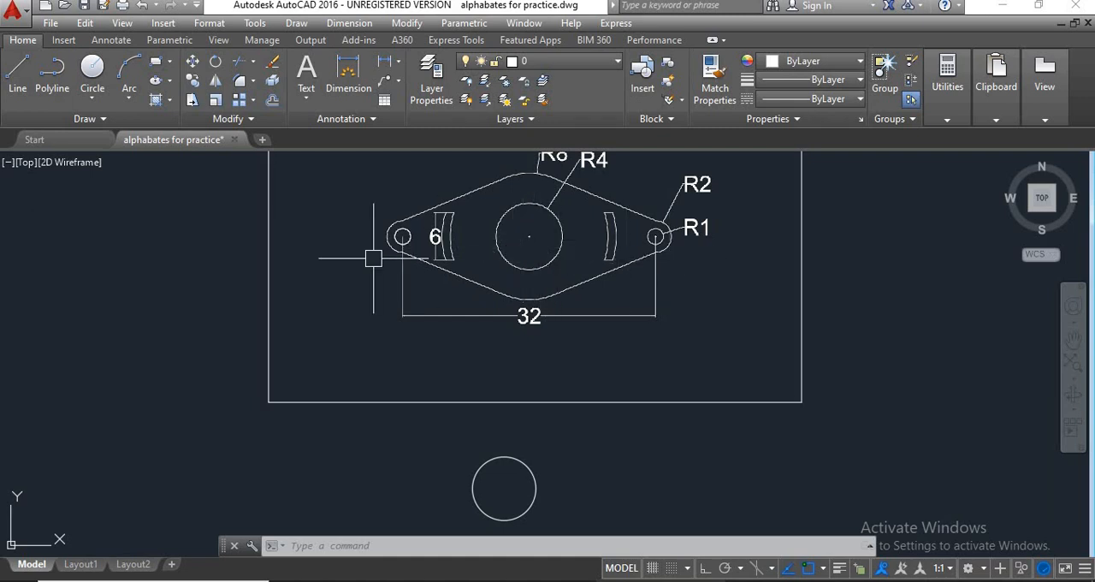
scroll(556, 367, "down", 5)
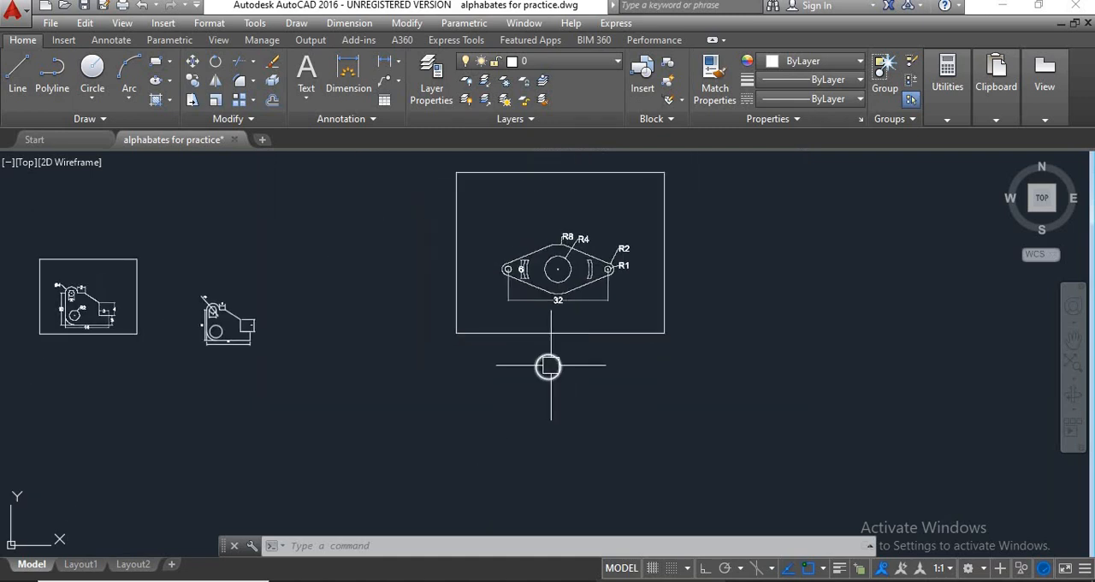
type("l")
key("Return")
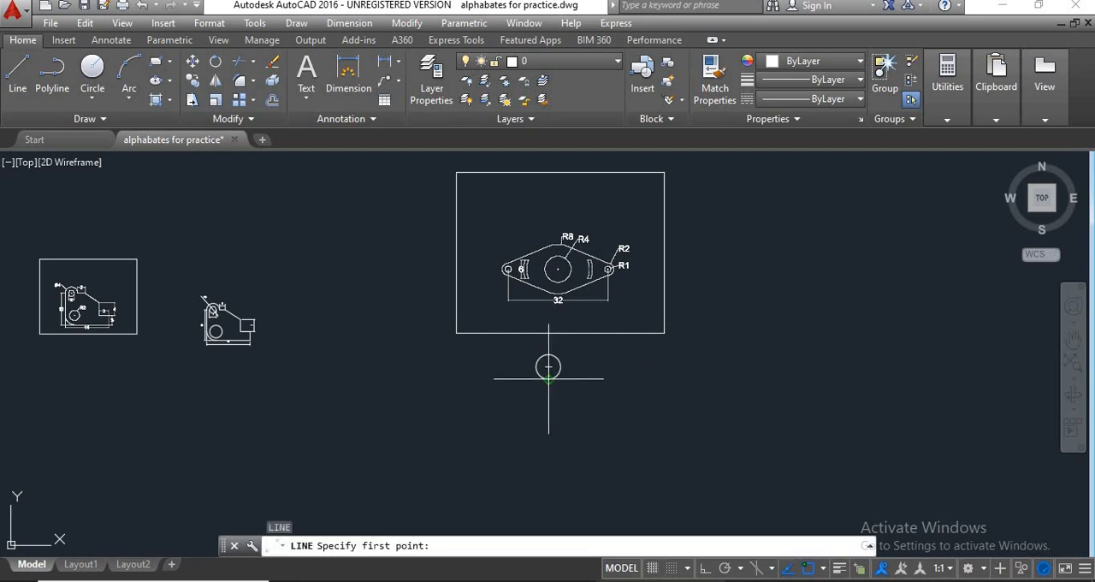
scroll(549, 367, "up", 4)
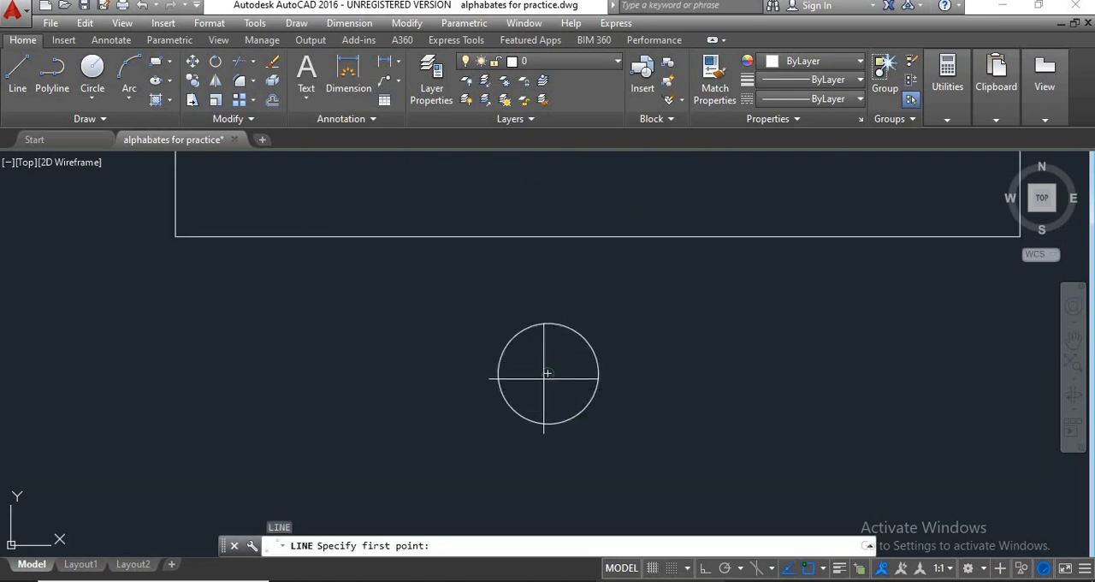
left_click(549, 373)
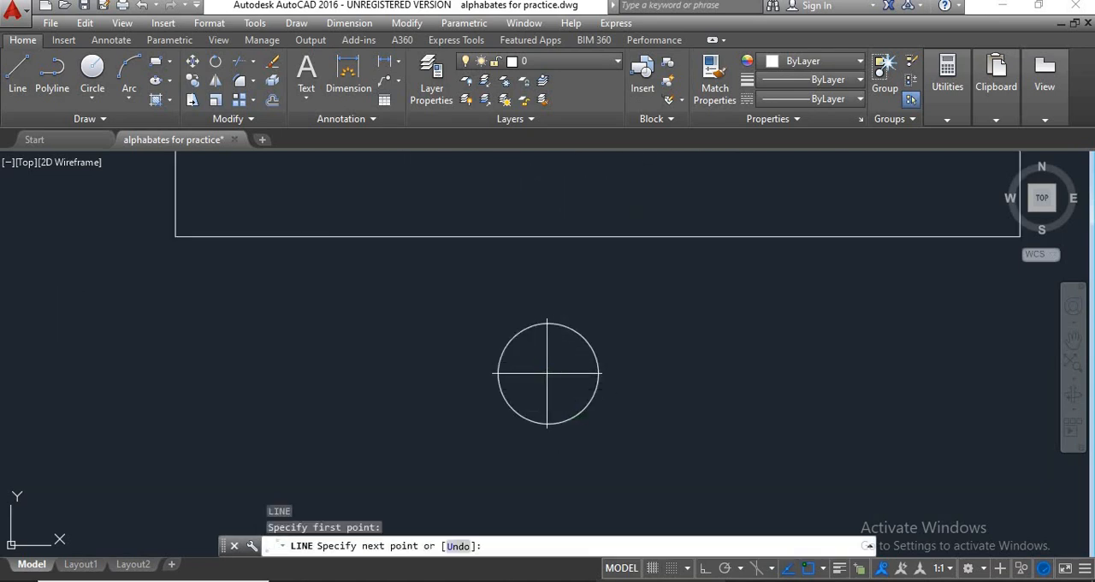
left_click(703, 568)
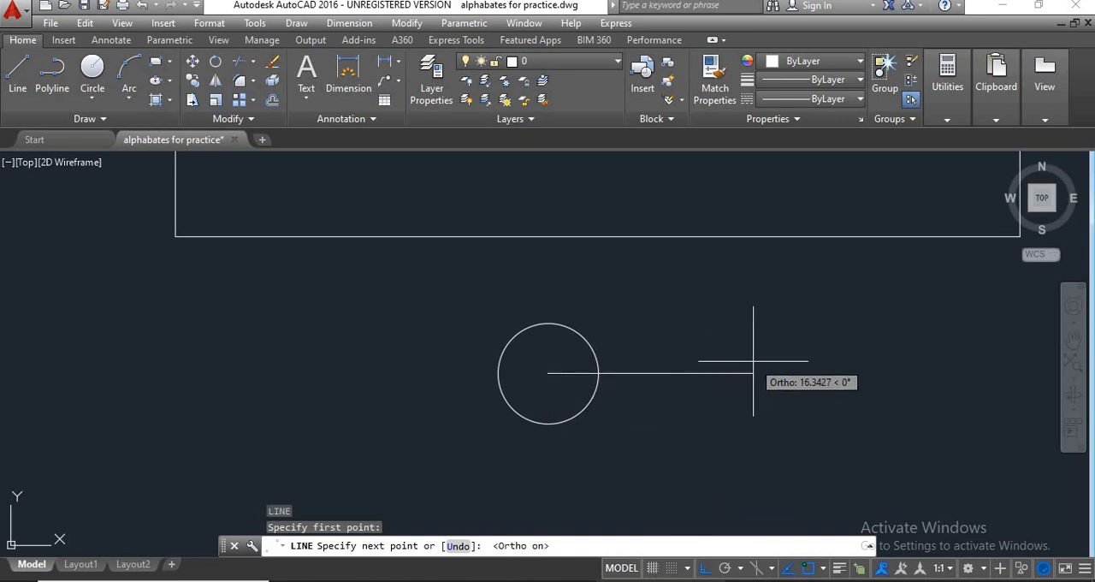
type("1")
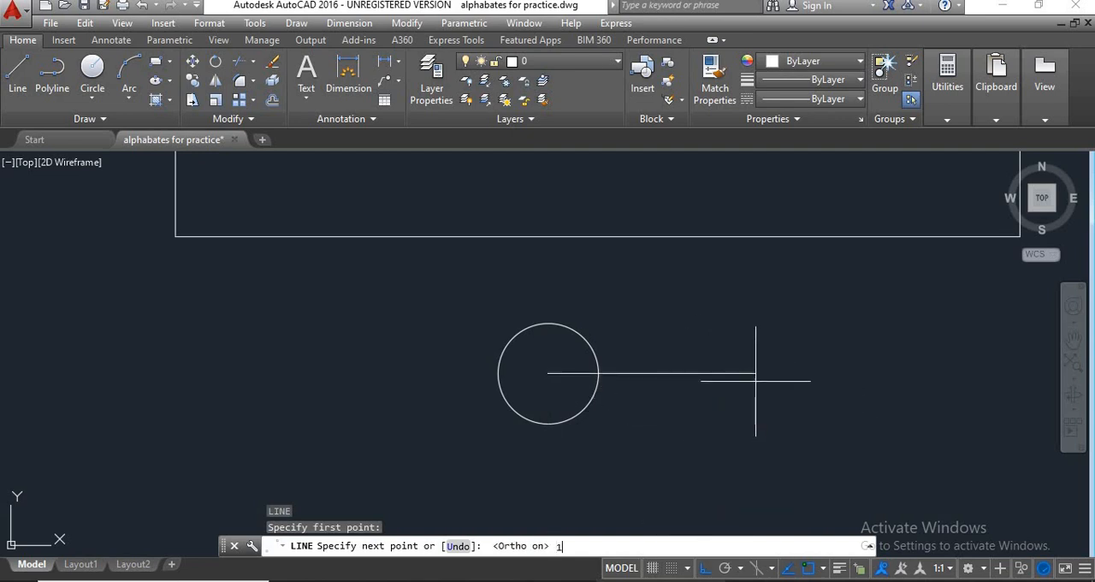
type("6")
key("Return")
Draw a second horizontal line 16 units long from the R4 circle's centre in the opposite direction, to the left.
key("Return")
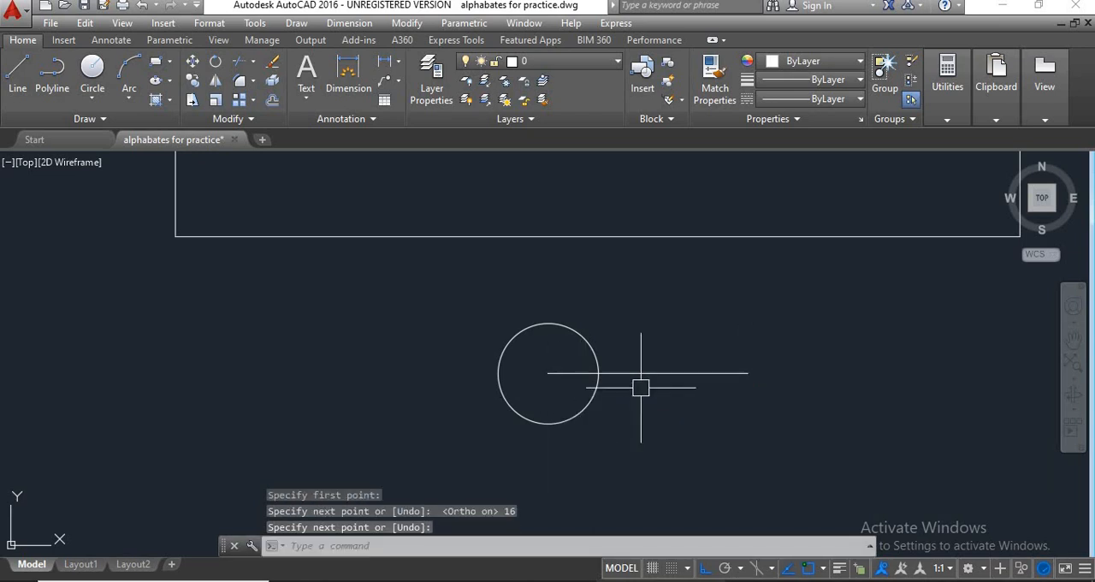
key("Return")
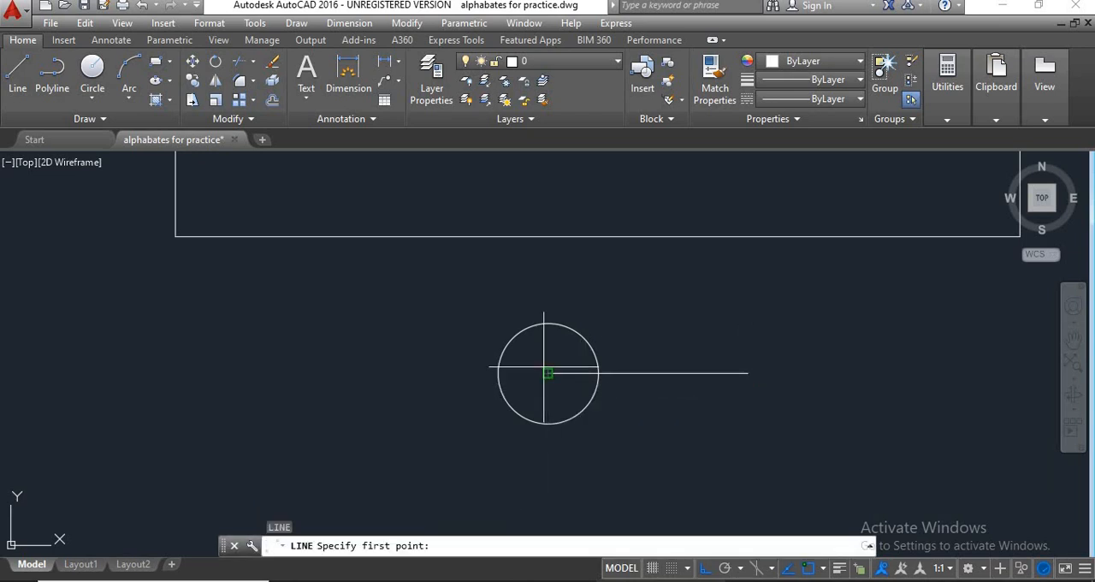
left_click(548, 373)
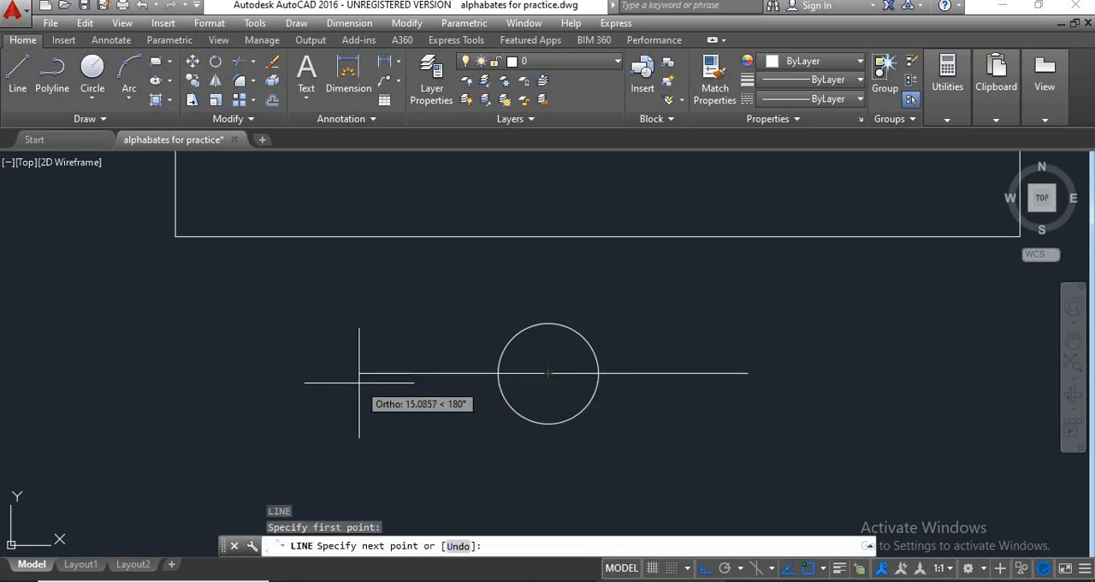
type("16")
key("Return")
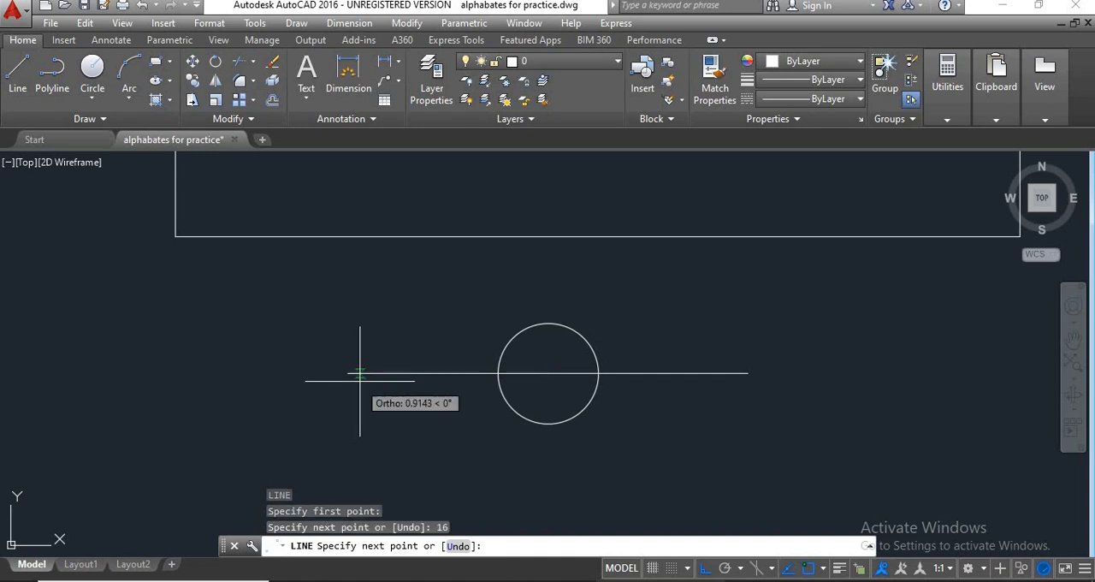
key("Return")
Draw a circle of radius 1 centred on the left end of the horizontal centre line.
mouse_move(408, 437)
middle_mouse_down()
mouse_move(494, 394)
mouse_move(455, 421)
middle_mouse_up()
scroll(469, 402, "down", 2)
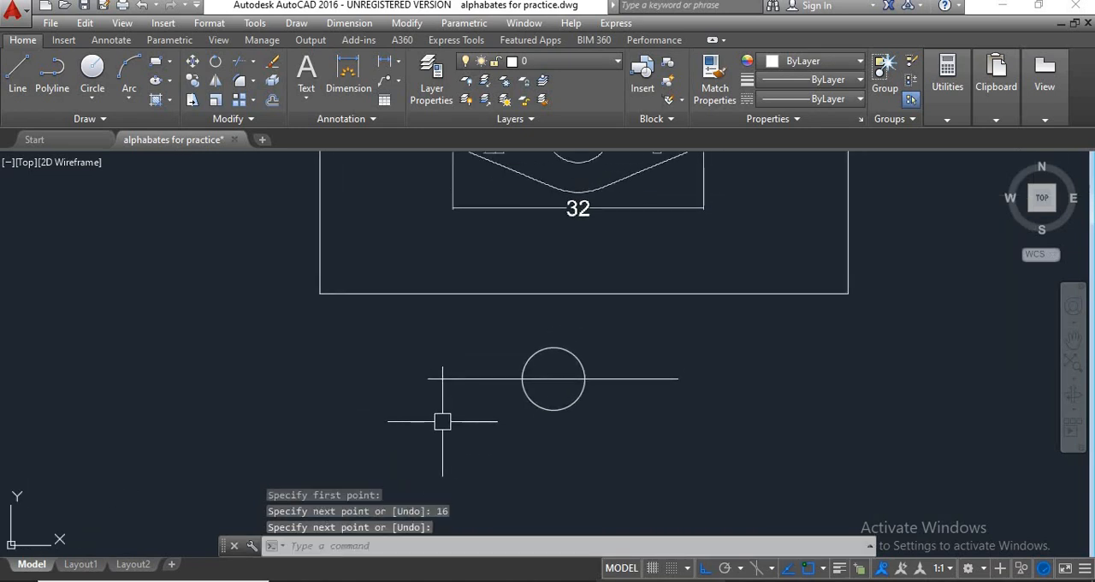
type("c")
key("Return")
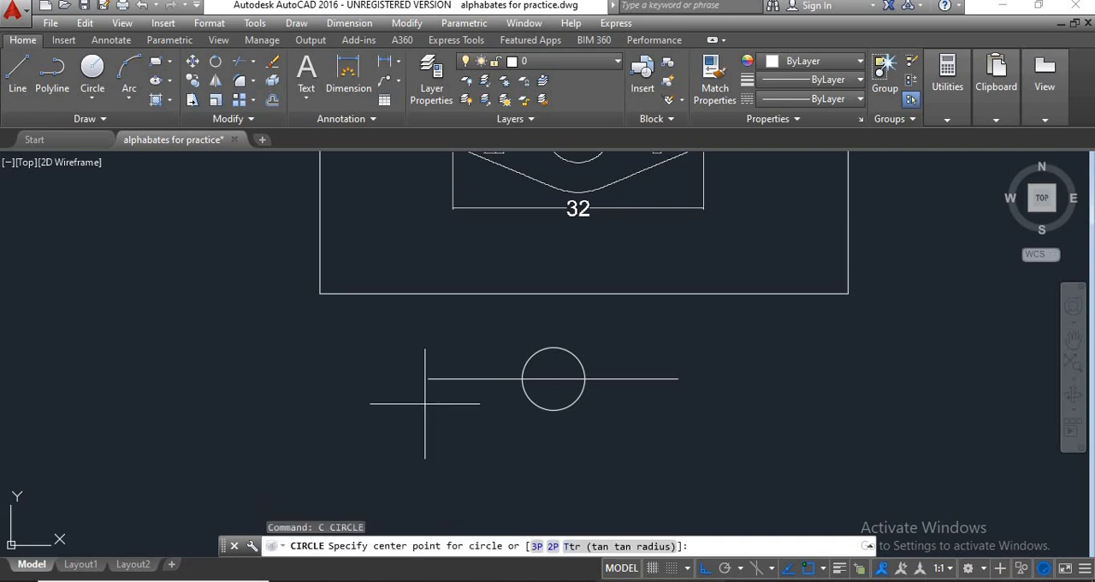
left_click(428, 378)
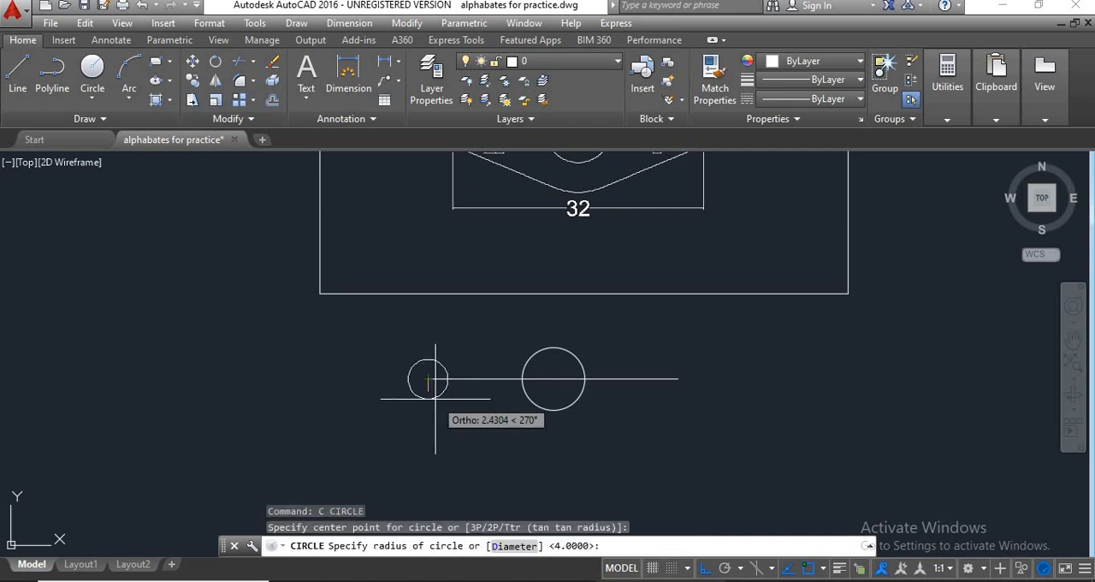
scroll(438, 384, "down", 2)
middle_click_drag(432, 384, 434, 402)
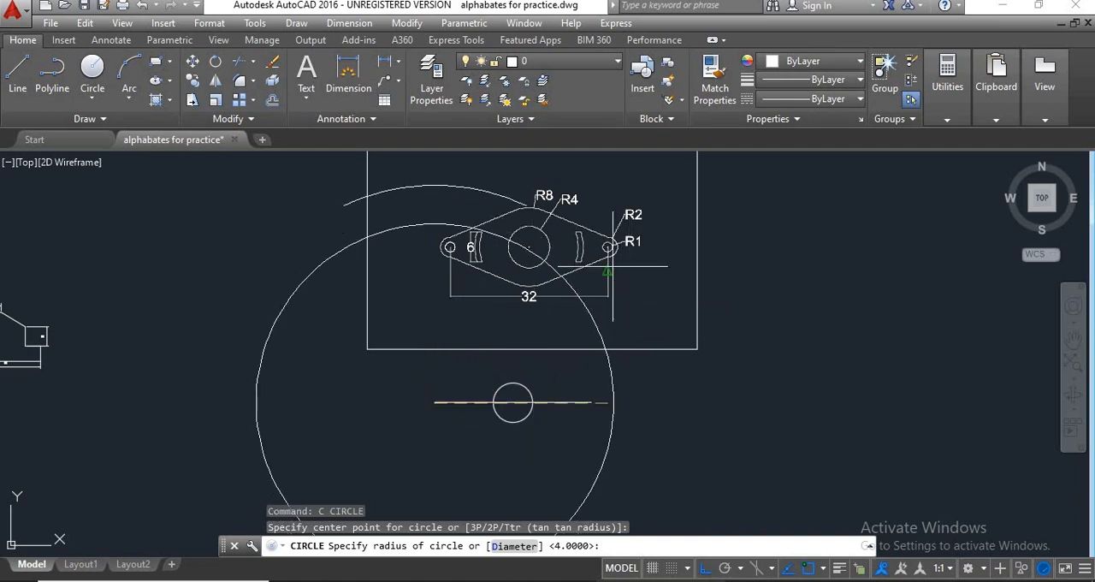
scroll(611, 255, "up", 2)
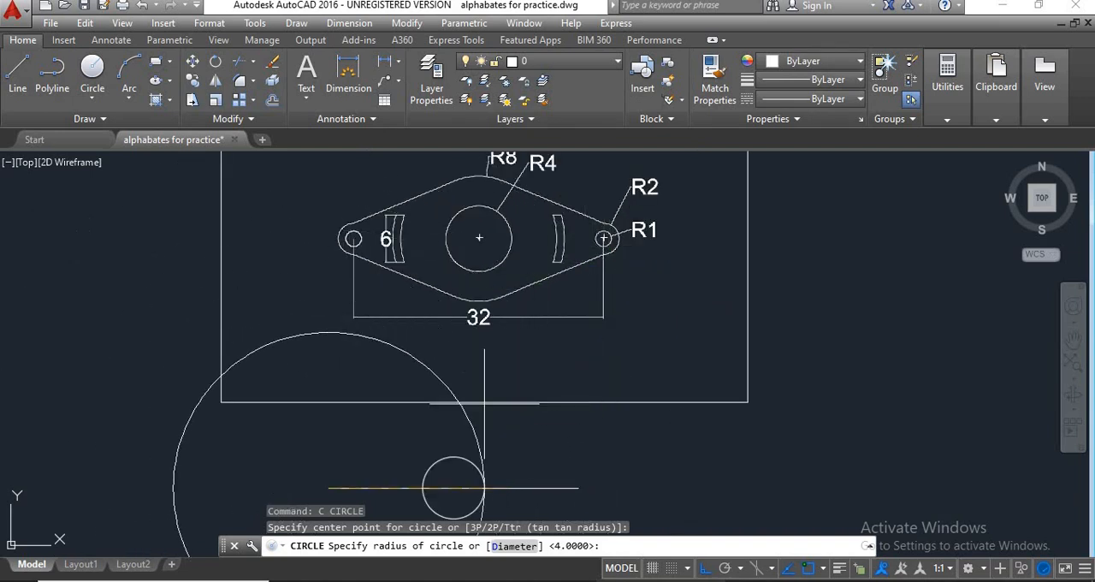
scroll(457, 453, "down", 3)
middle_click_drag(448, 392, 527, 385)
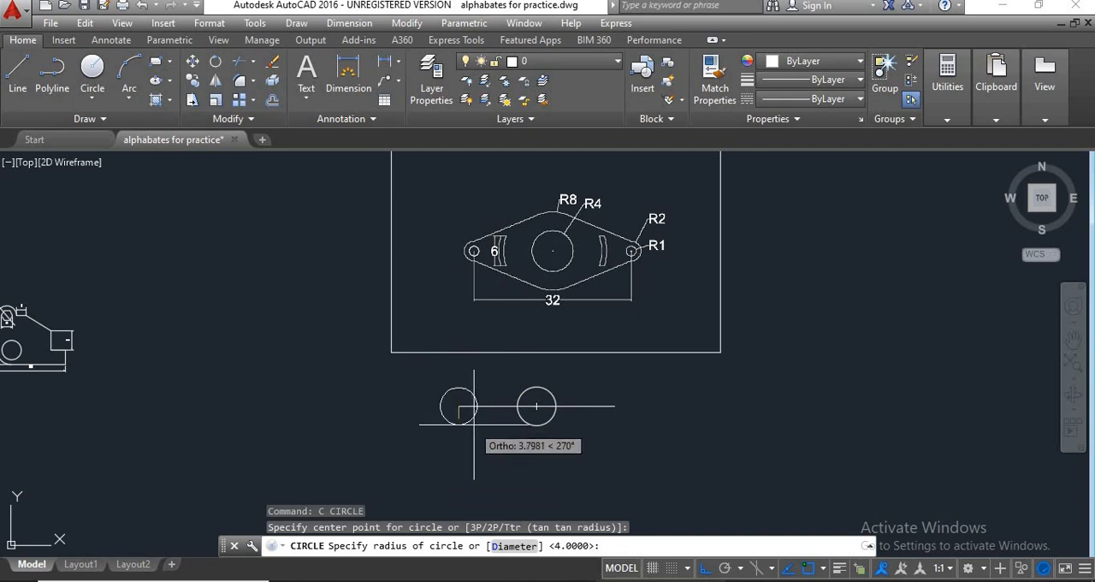
type("1")
key("Return")
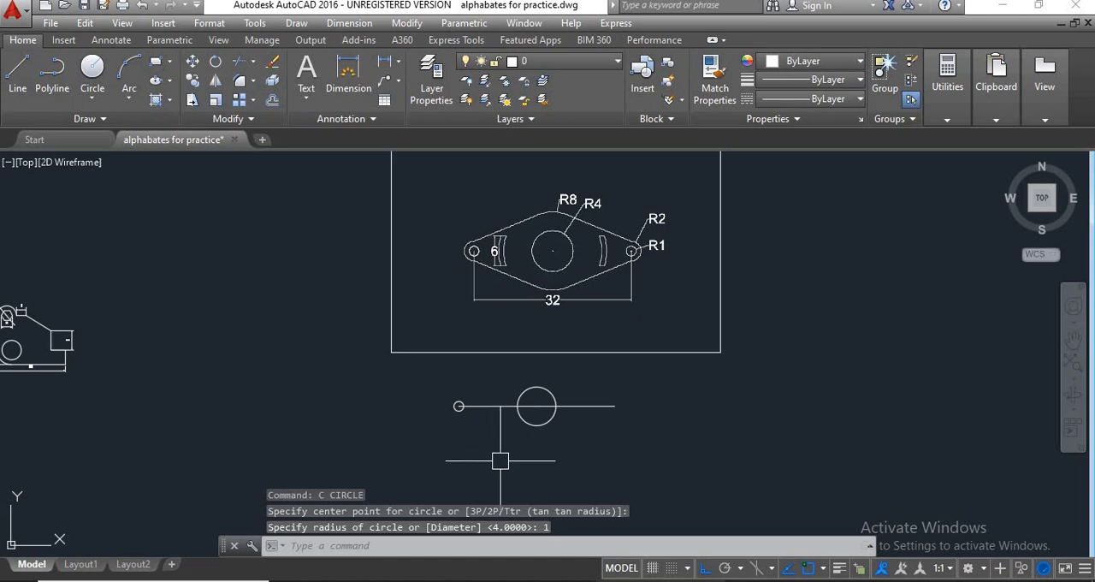
Draw a matching circle of radius 1 centred on the right end of the horizontal centre line.
type("c")
key("Return")
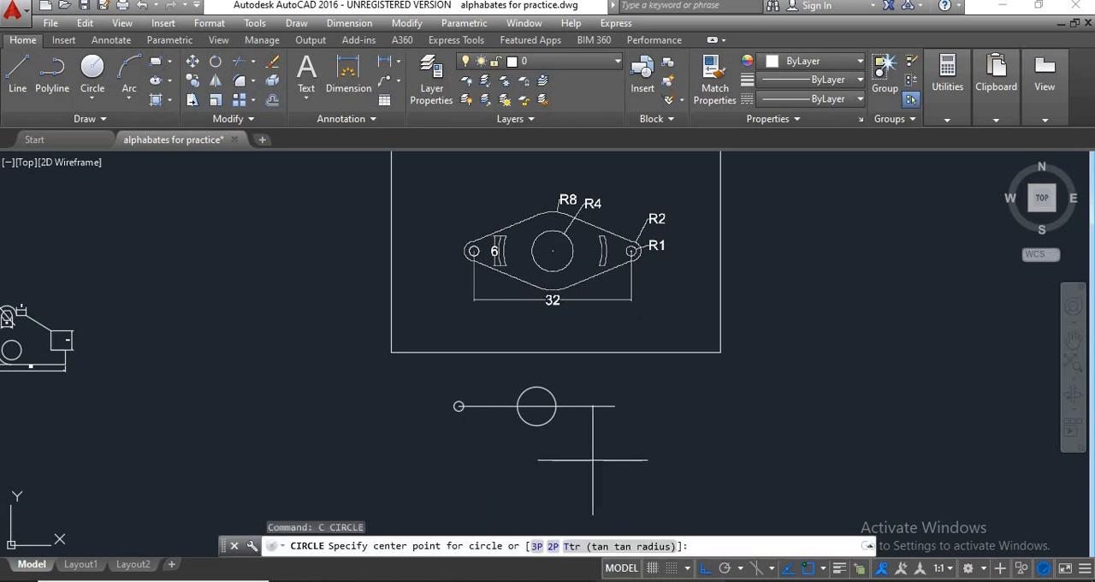
left_click(615, 407)
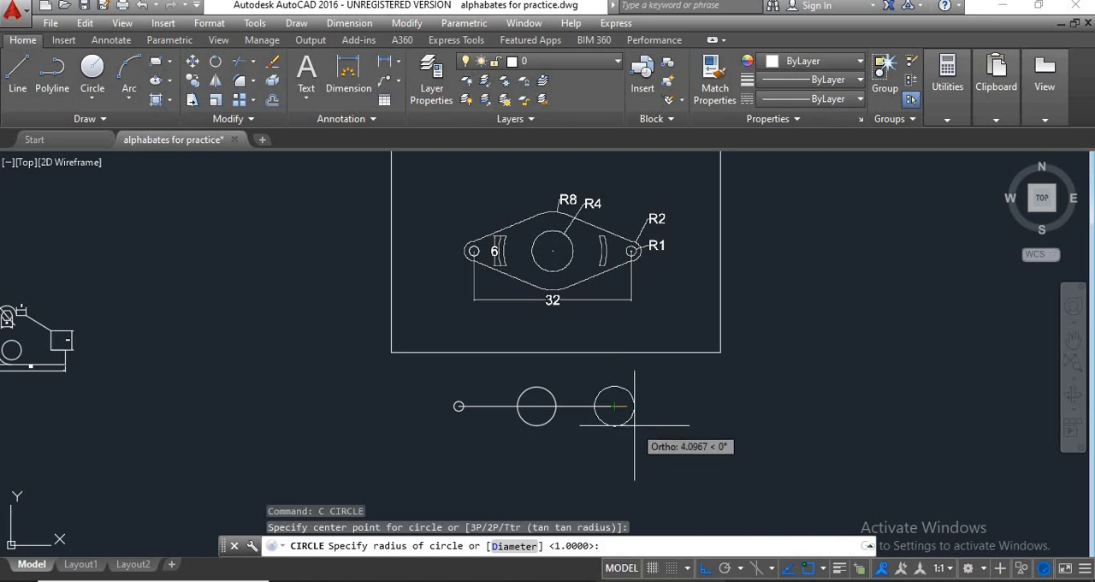
type("1")
key("Return")
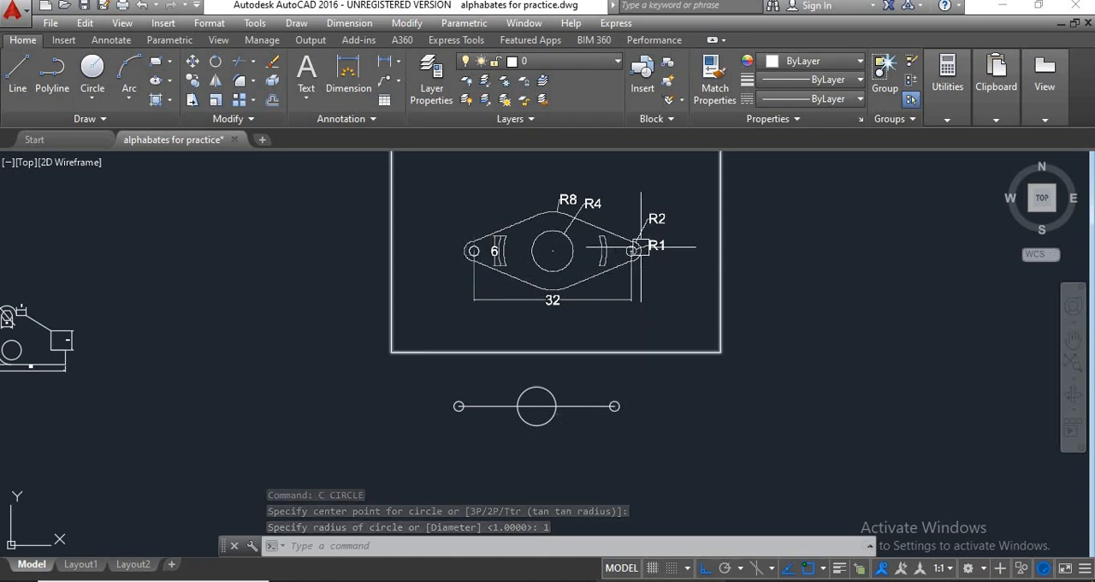
Draw a circle of radius 2 concentric with the small hole at the right end of the centre line.
scroll(634, 249, "up", 4)
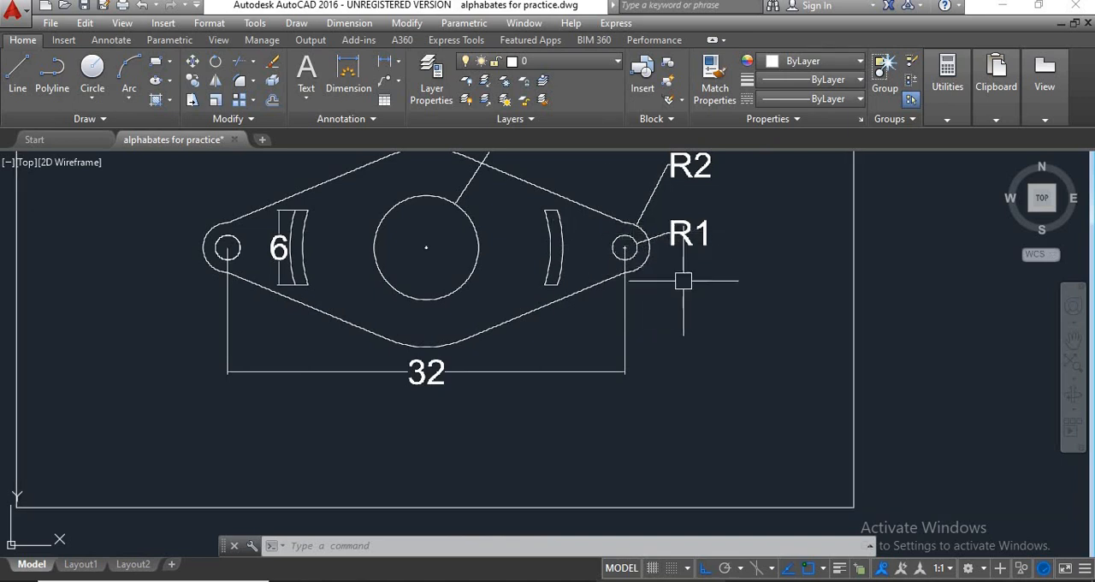
middle_click_drag(684, 280, 675, 304)
scroll(668, 271, "down", 2)
scroll(657, 321, "down", 2)
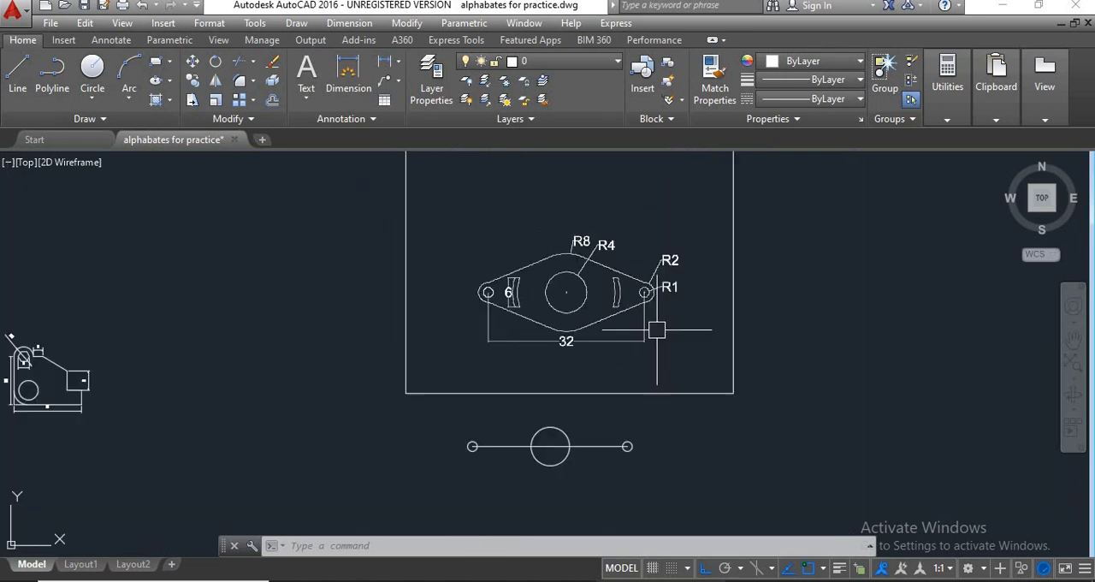
middle_click_drag(649, 395, 665, 365)
scroll(664, 371, "up", 2)
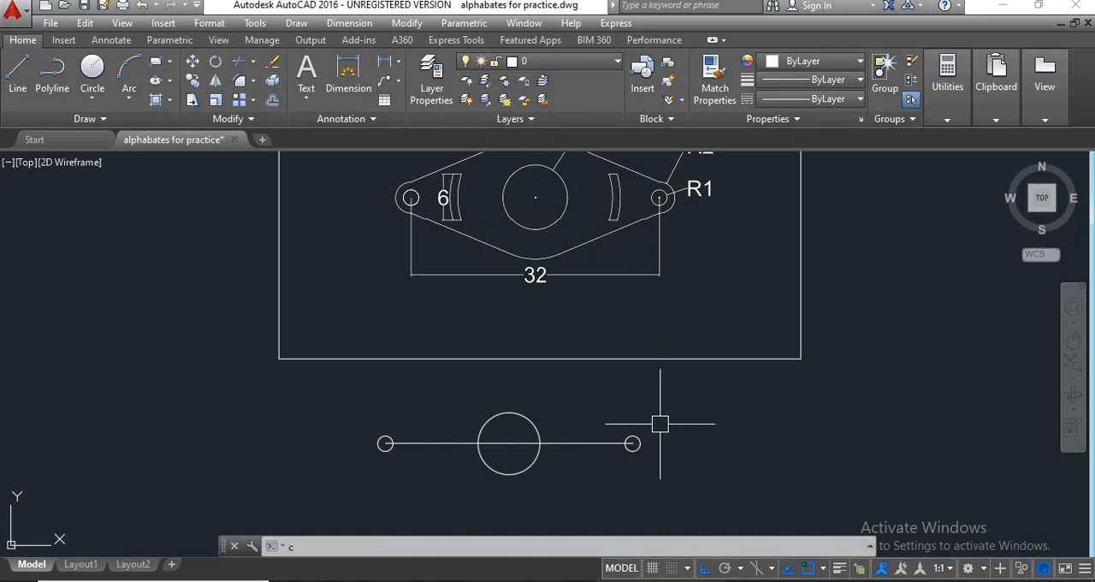
key("Return")
left_click(633, 443)
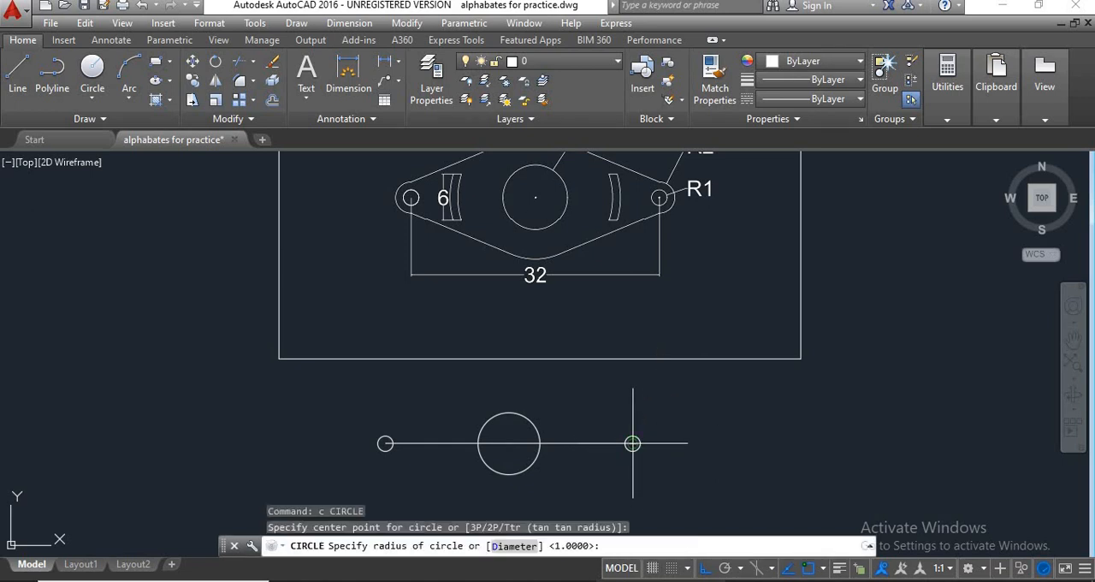
scroll(633, 443, "up", 10)
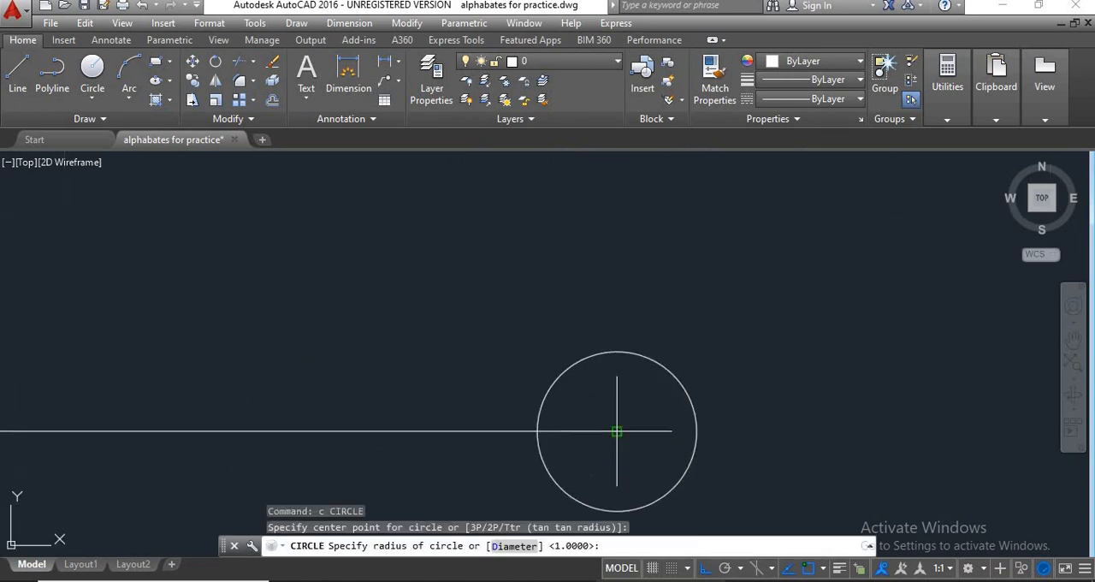
middle_click_drag(627, 451, 628, 366)
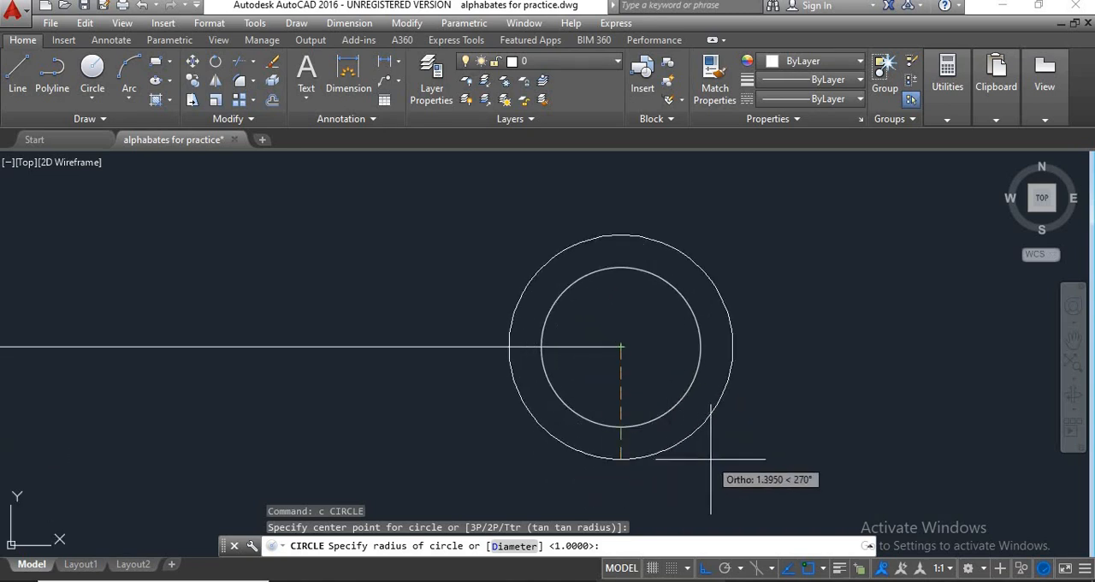
type("2")
key("Return")
Draw a circle of radius 2 concentric with the small hole at the left end of the centre line.
scroll(693, 402, "down", 5)
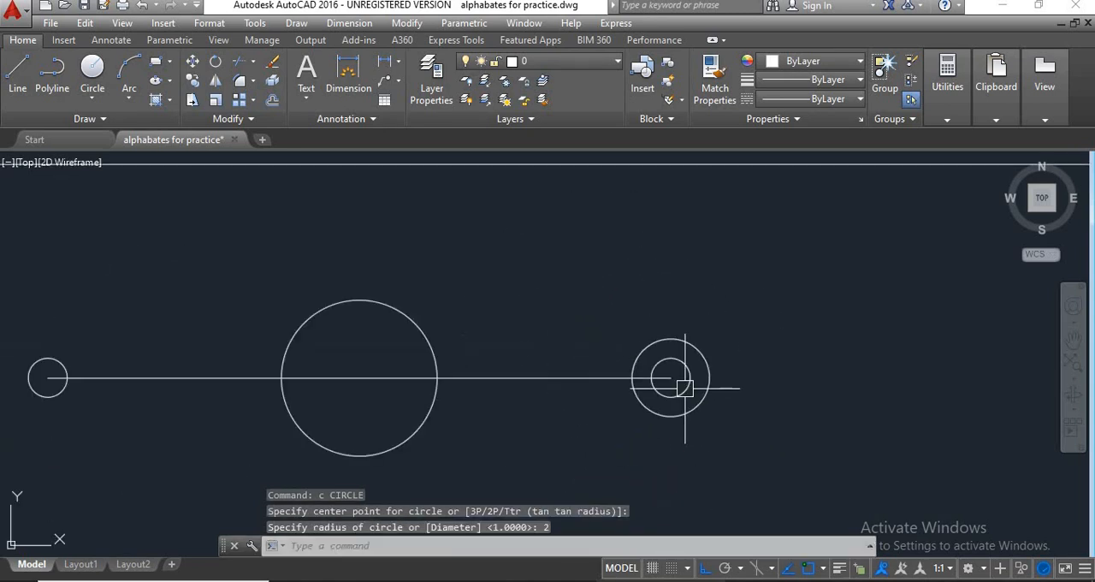
middle_click_drag(655, 419, 684, 425)
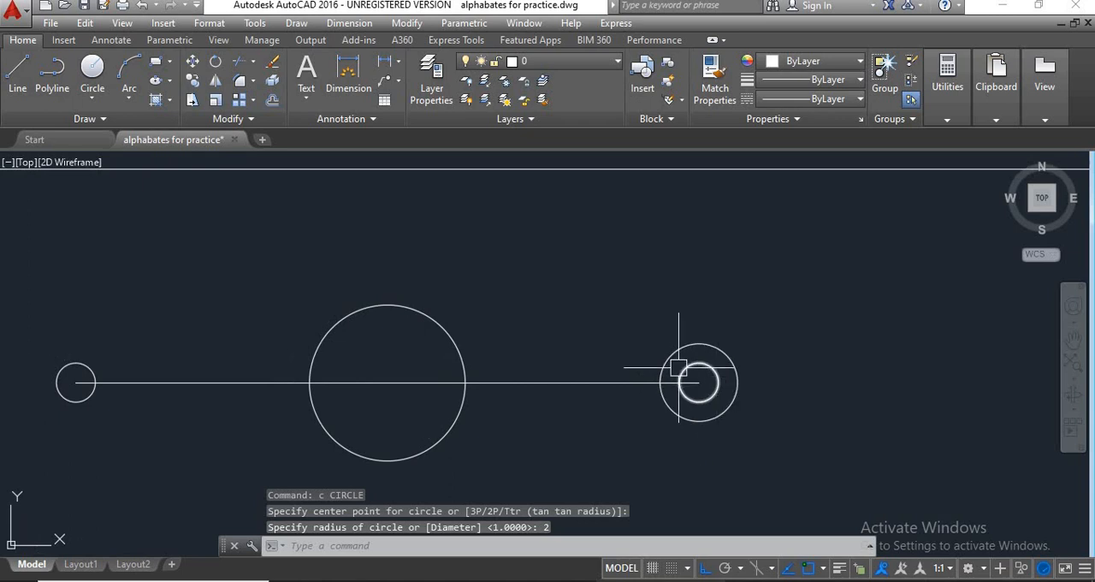
middle_click_drag(548, 443, 665, 440)
scroll(666, 441, "down", 2)
middle_click_drag(497, 444, 562, 443)
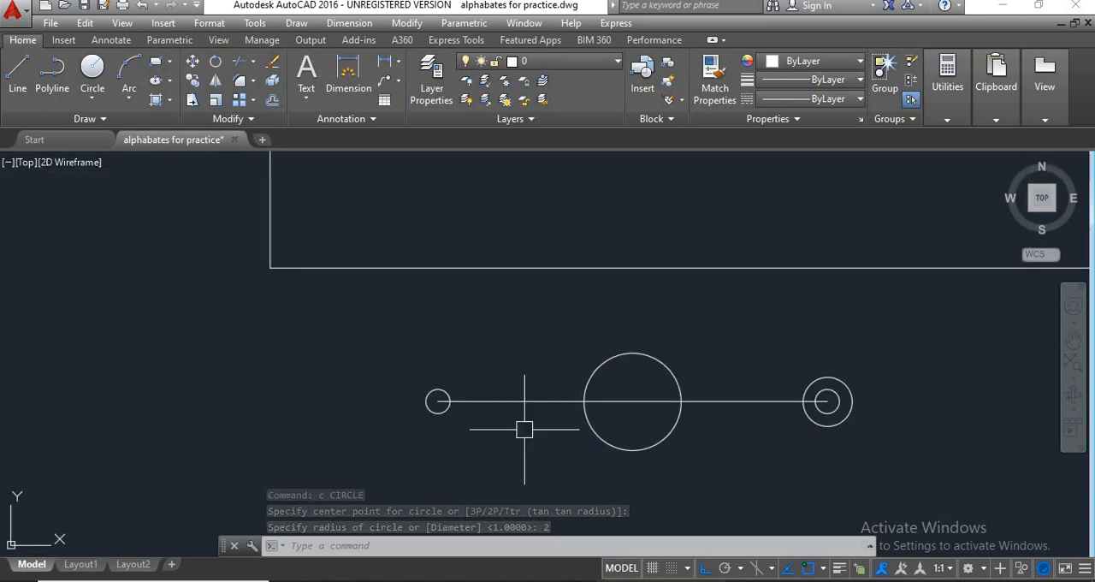
scroll(451, 428, "up", 3)
type("c")
key("Return")
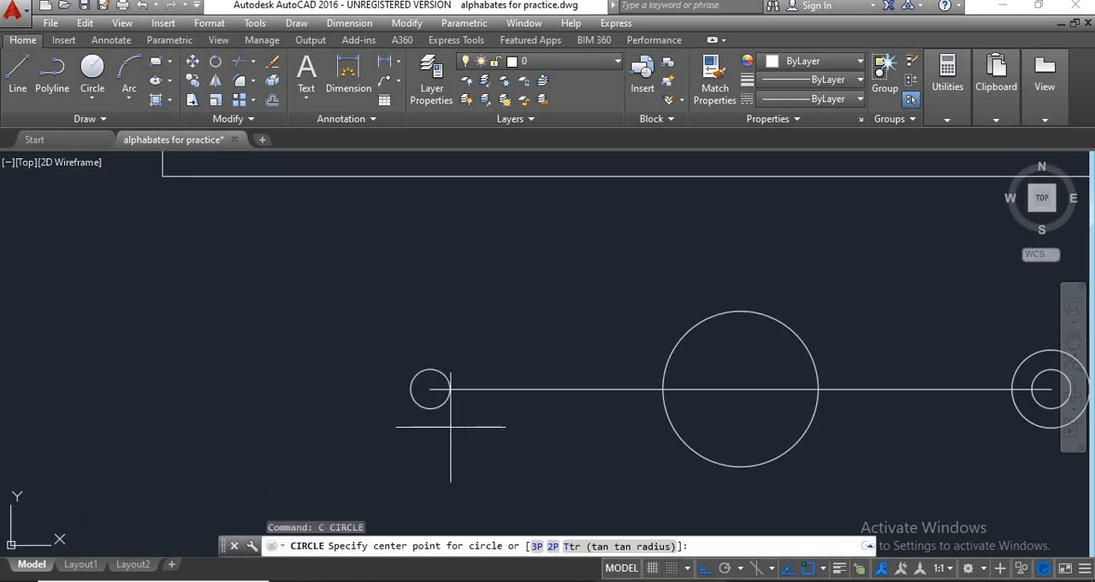
scroll(428, 387, "up", 1)
left_click(429, 387)
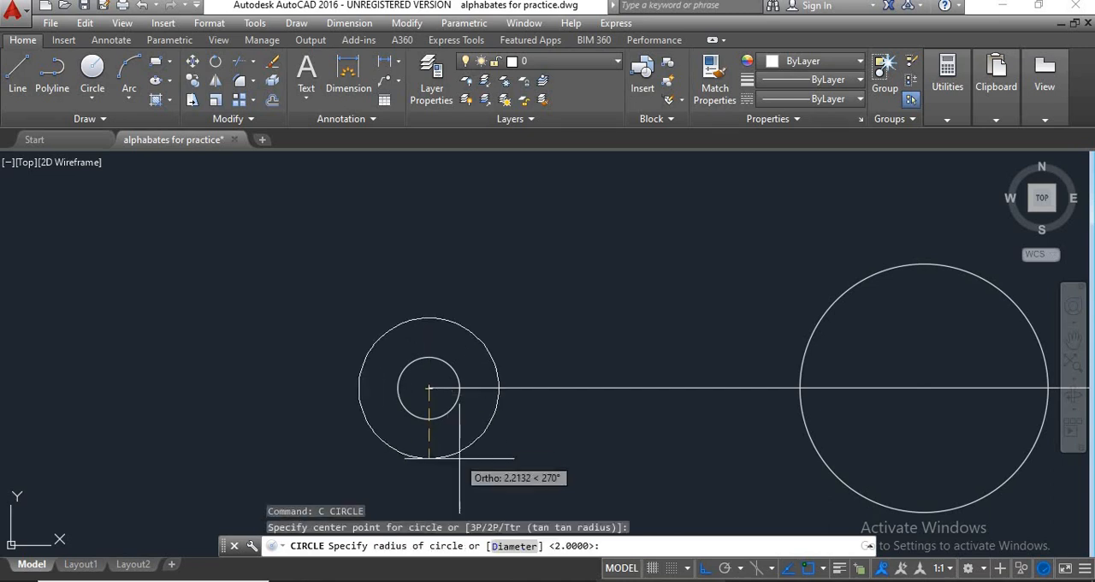
type("2")
key("Return")
scroll(557, 431, "down", 3)
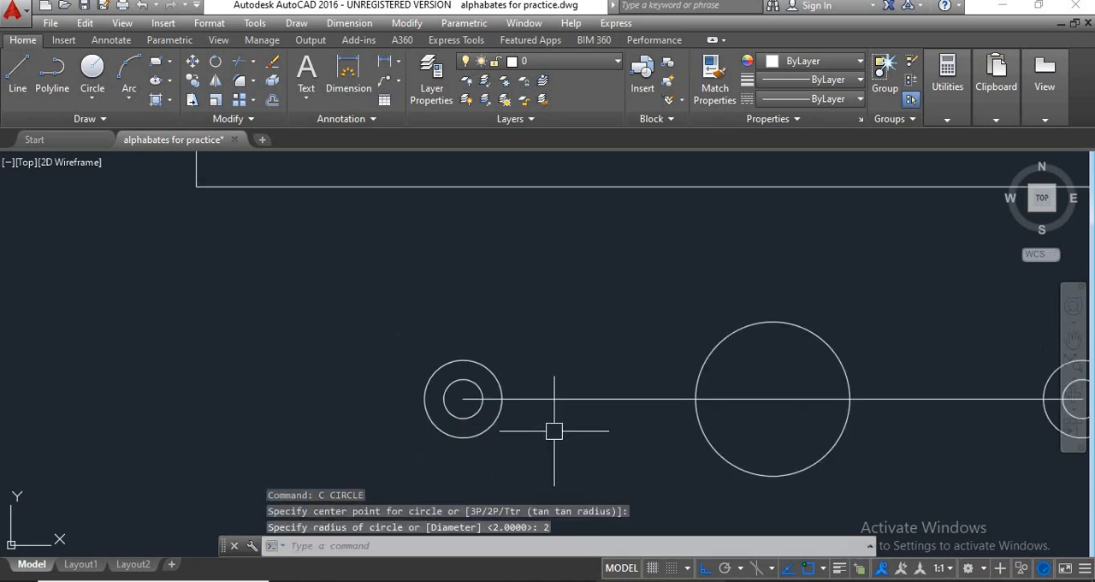
Examine the dimensioned reference flange to compare its outline and radii with the redrawn circles below it.
scroll(486, 436, "down", 1)
scroll(414, 397, "down", 2)
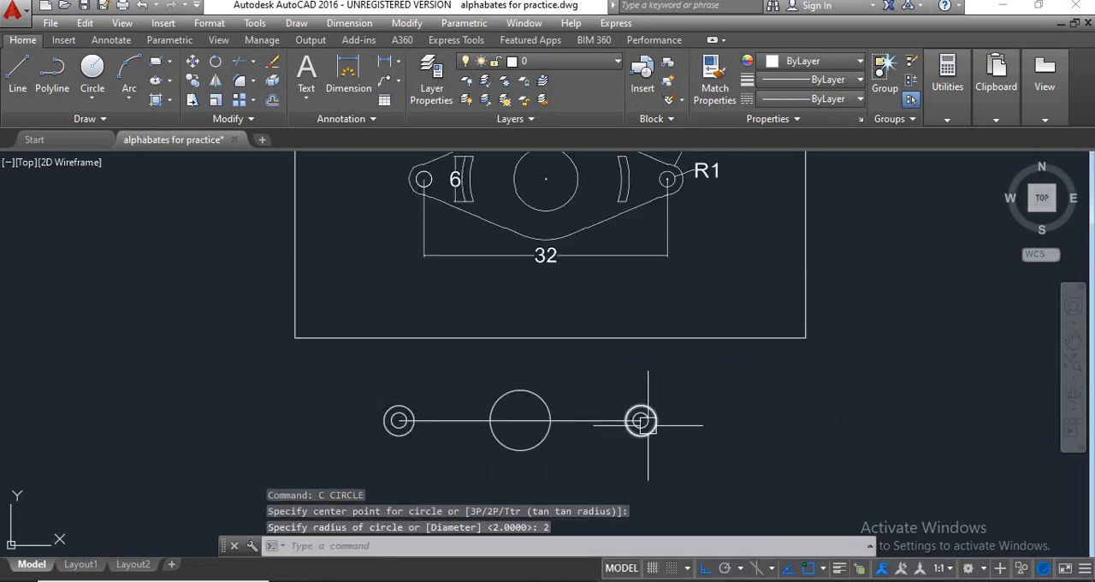
middle_click_drag(671, 423, 597, 443)
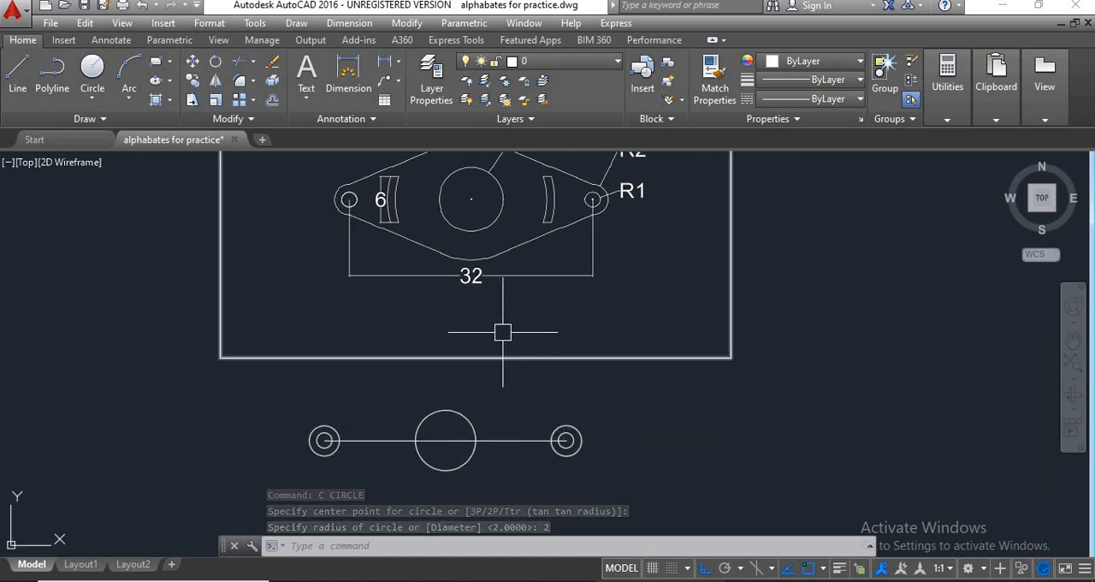
middle_click_drag(569, 261, 570, 275)
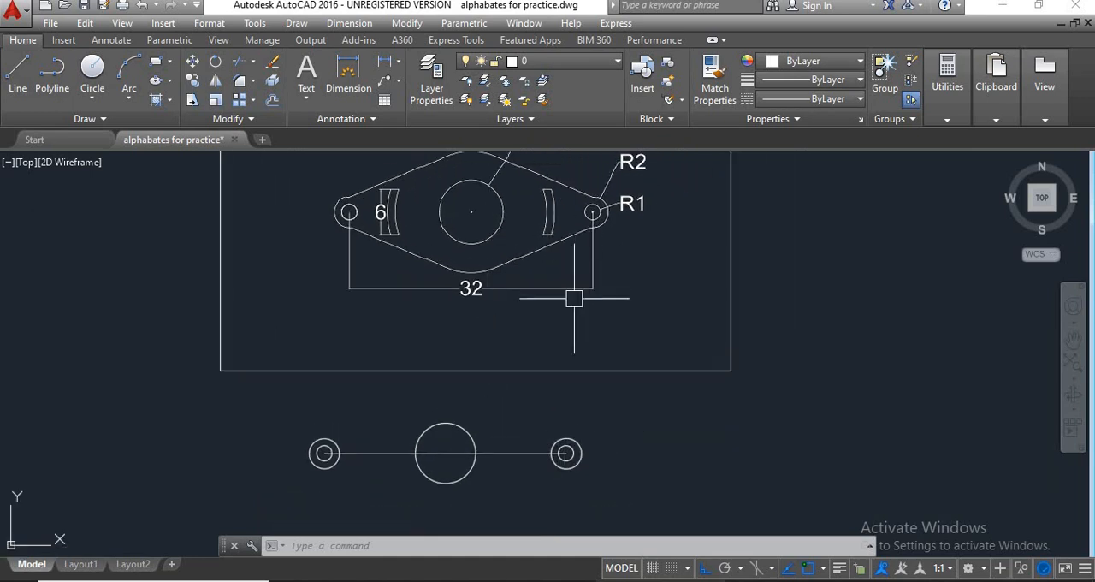
middle_click_drag(554, 434, 573, 417)
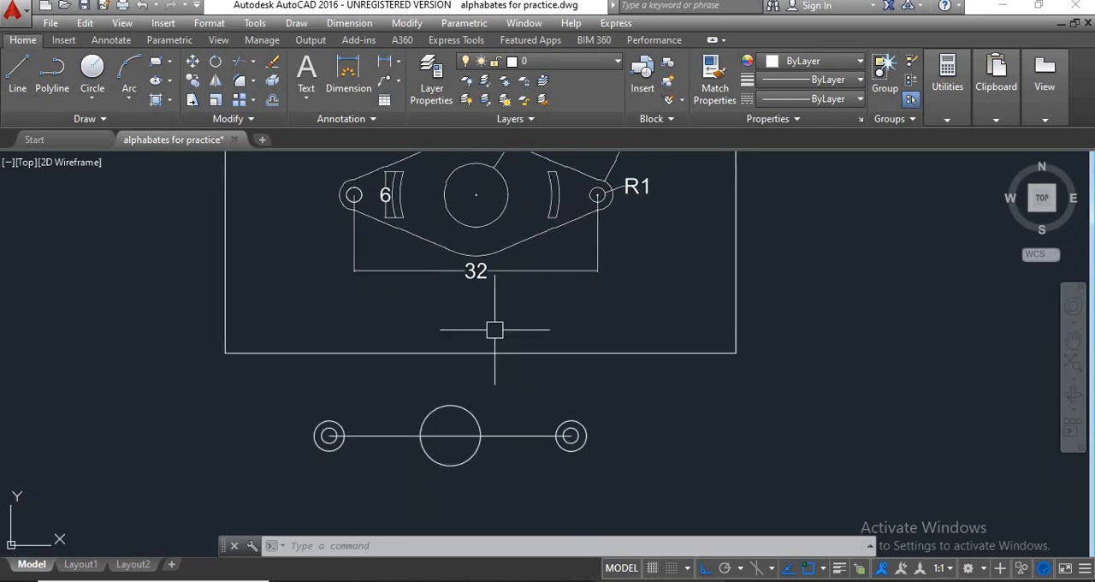
scroll(488, 358, "down", 2)
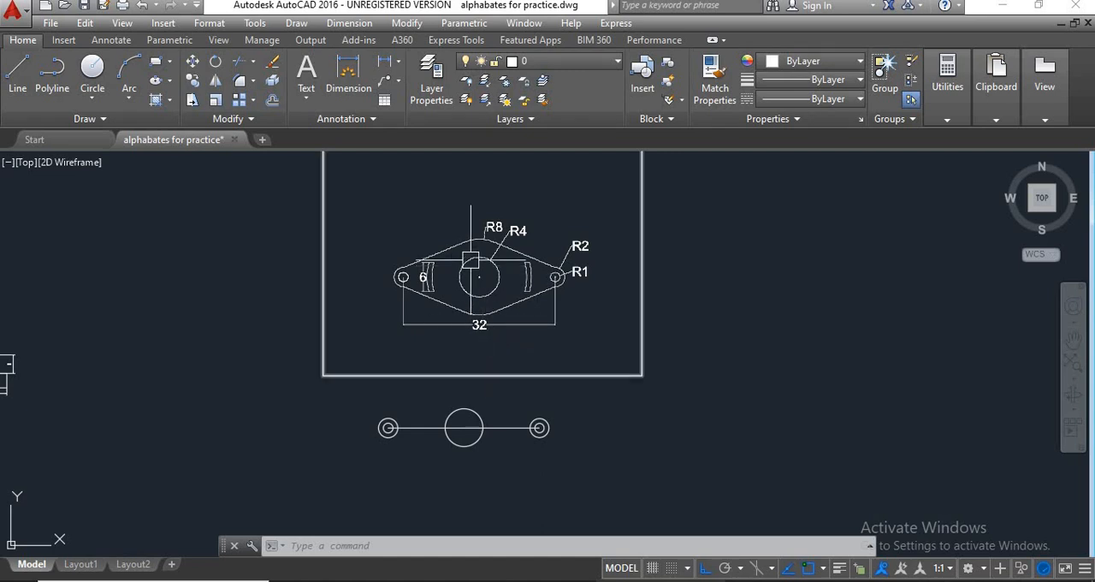
scroll(477, 249, "up", 2)
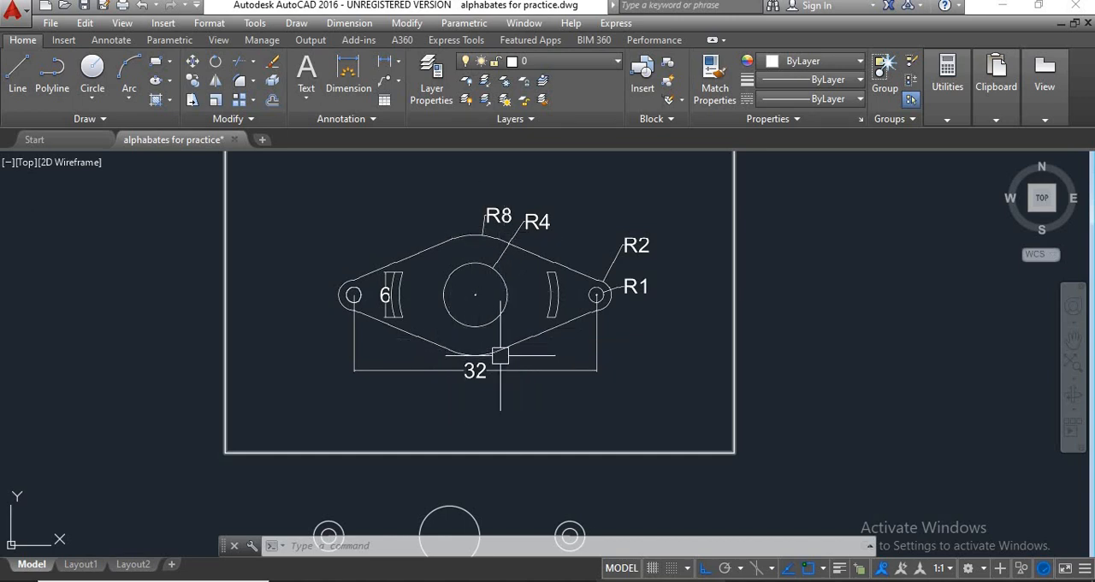
scroll(500, 355, "down", 3)
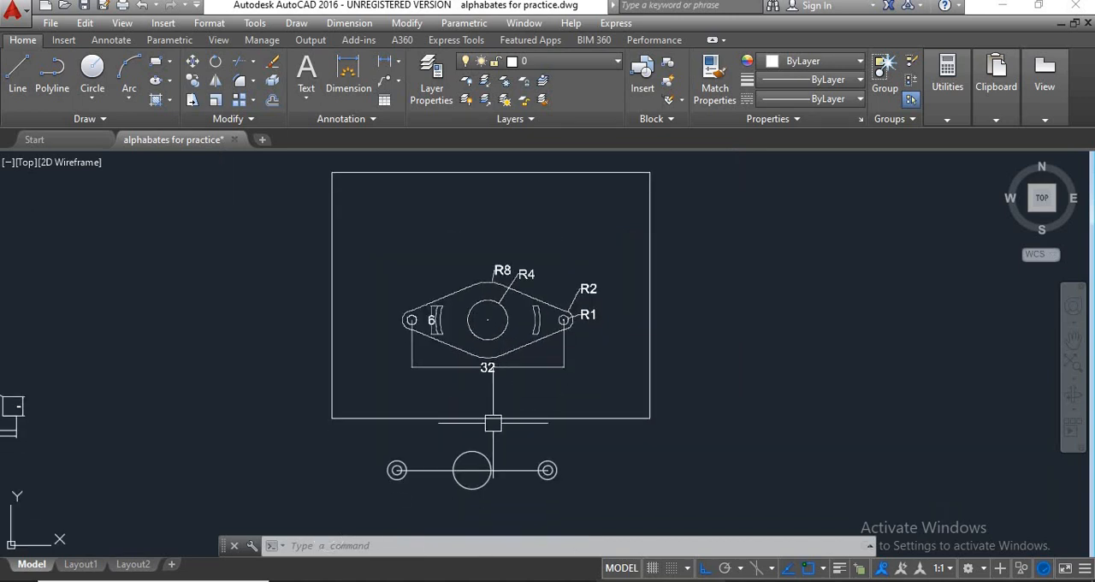
Draw a circle of radius 8 concentric with the central hole of the redrawn flange.
type("c")
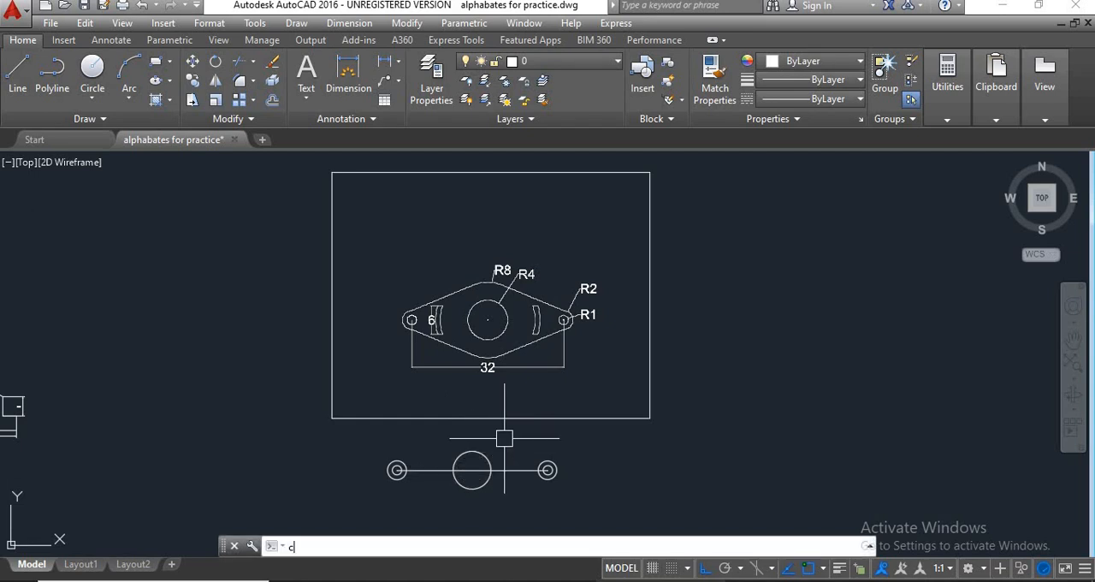
key("Return")
left_click(473, 469)
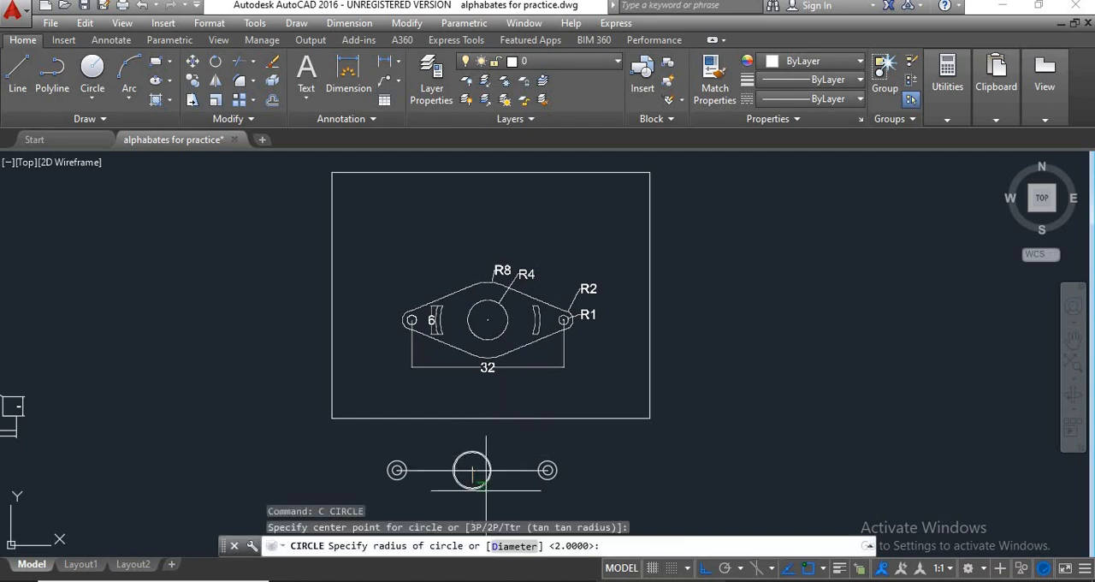
middle_click_drag(472, 469, 482, 428)
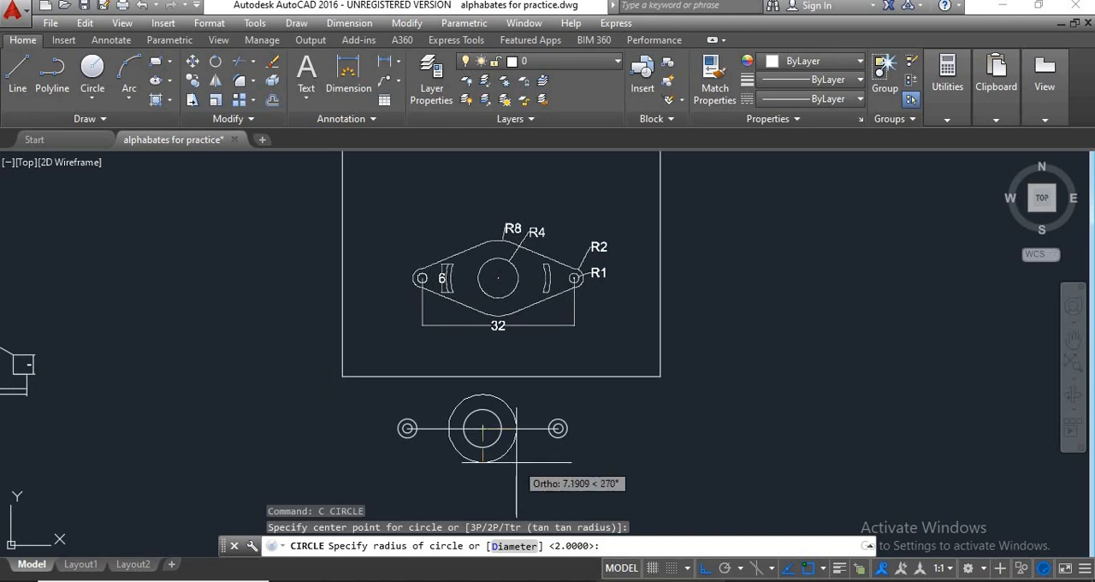
type("8")
key("Return")
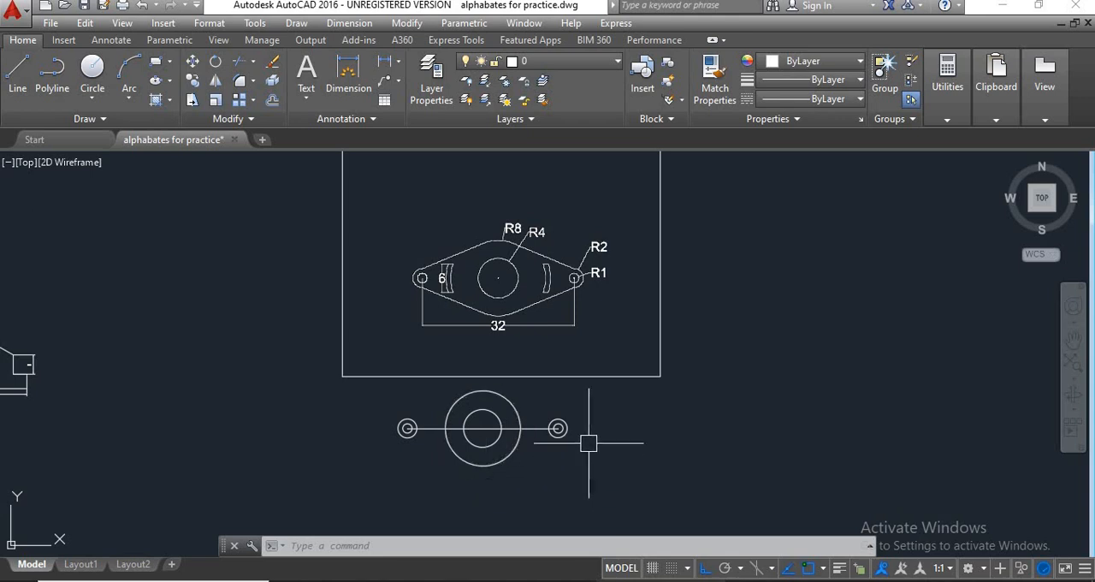
scroll(566, 440, "up", 4)
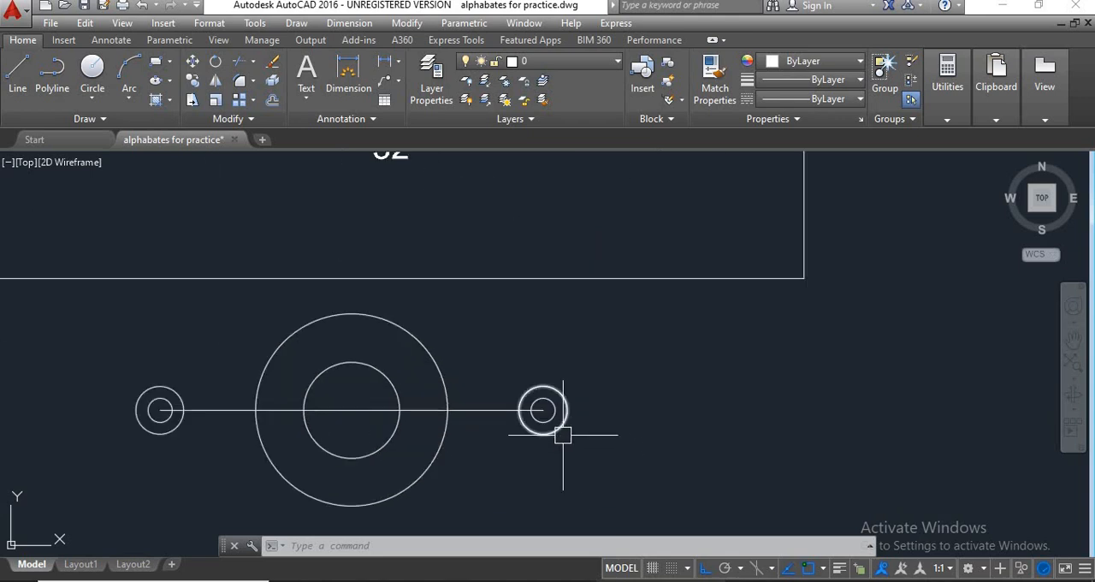
scroll(560, 439, "down", 4)
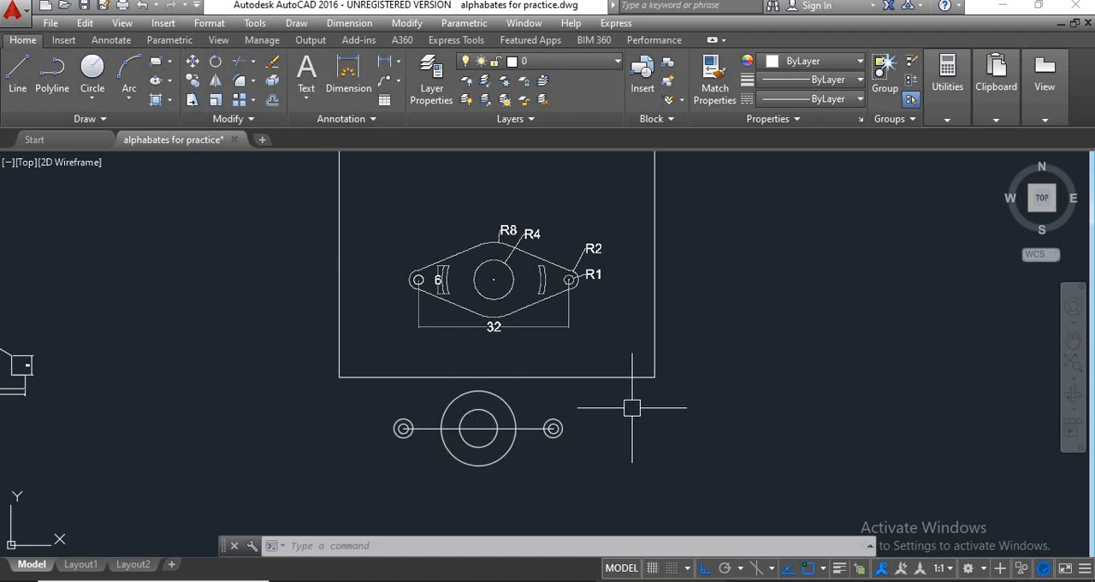
type("1")
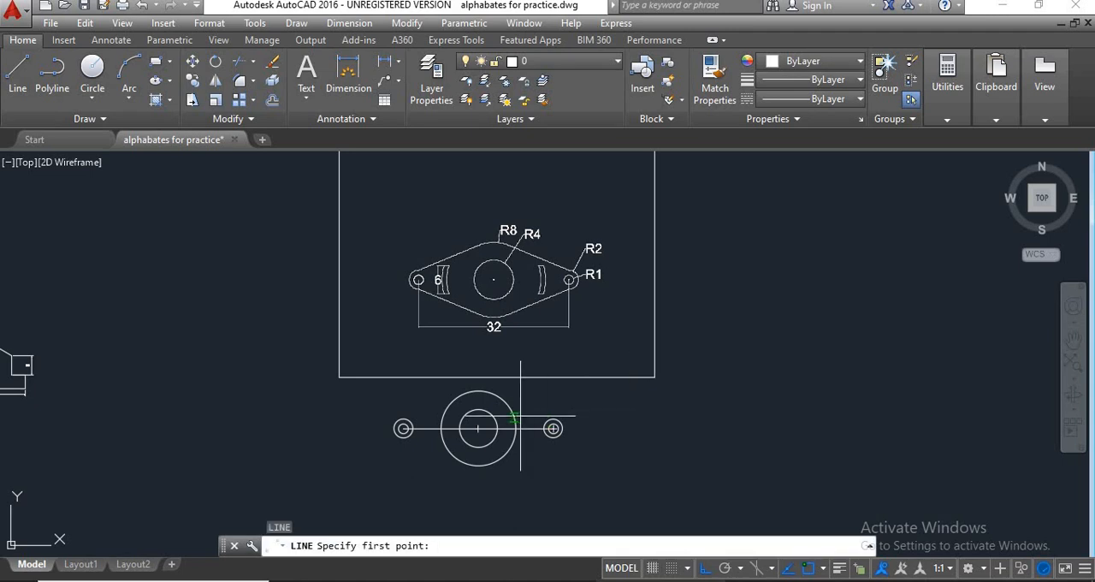
scroll(479, 419, "up", 5)
scroll(479, 372, "down", 2)
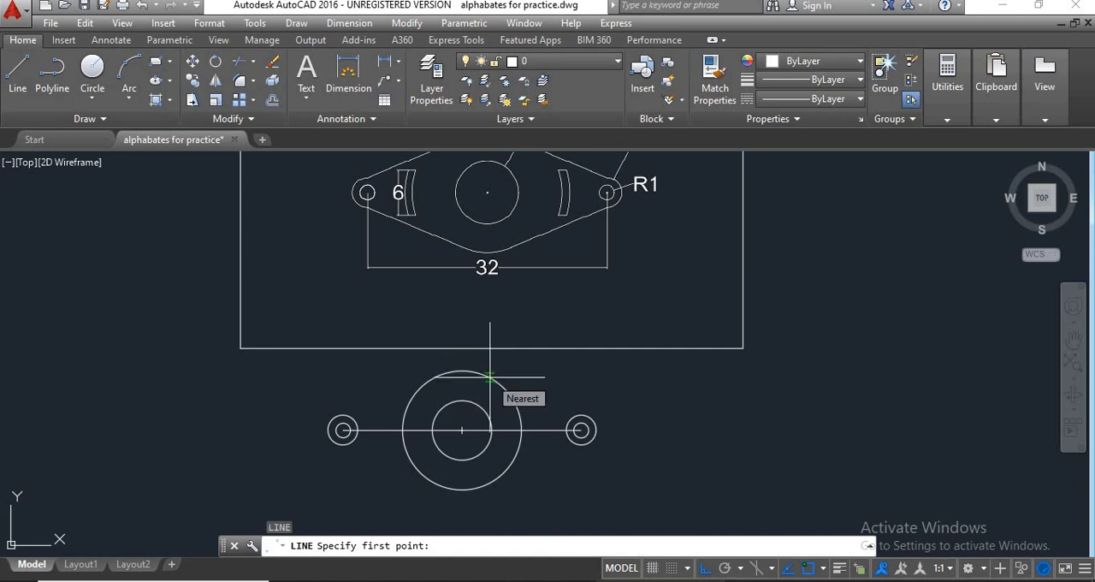
key("Escape")
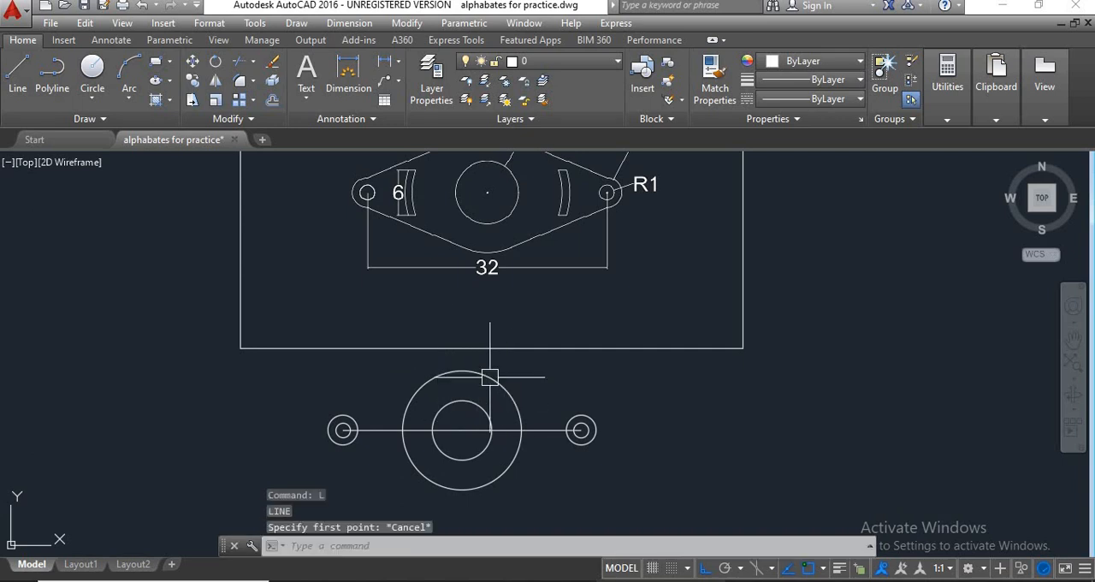
Clear all object snap modes in the drafting settings and enable only Tangent.
left_click(824, 569)
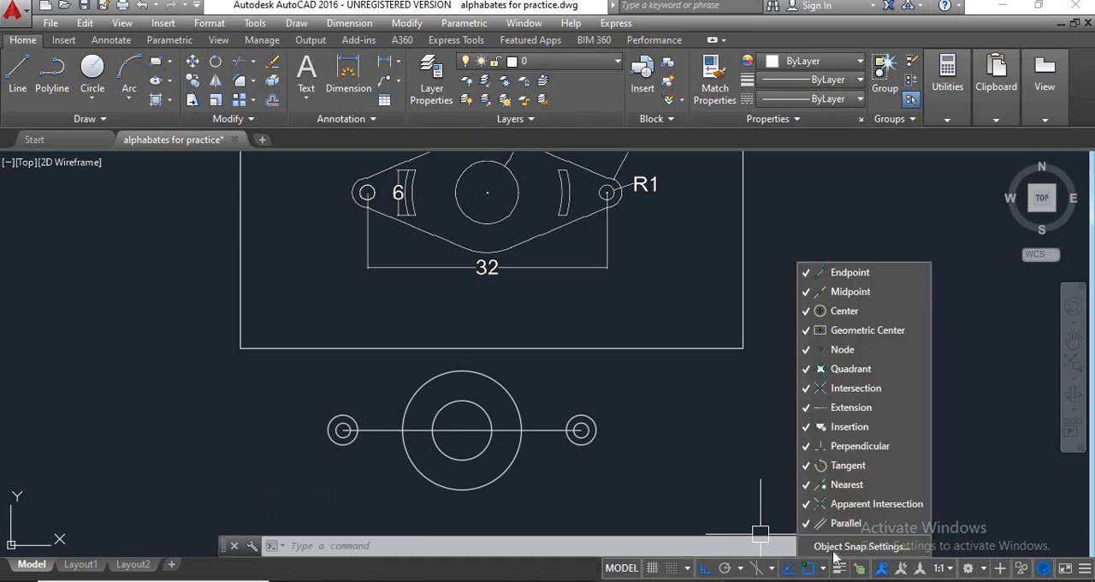
left_click(890, 548)
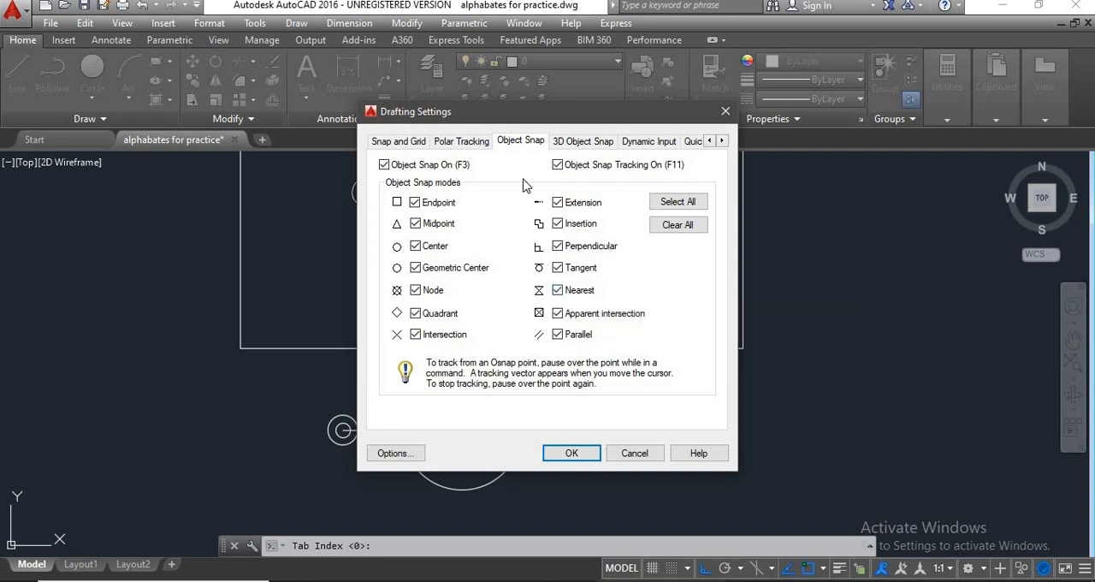
left_click(678, 225)
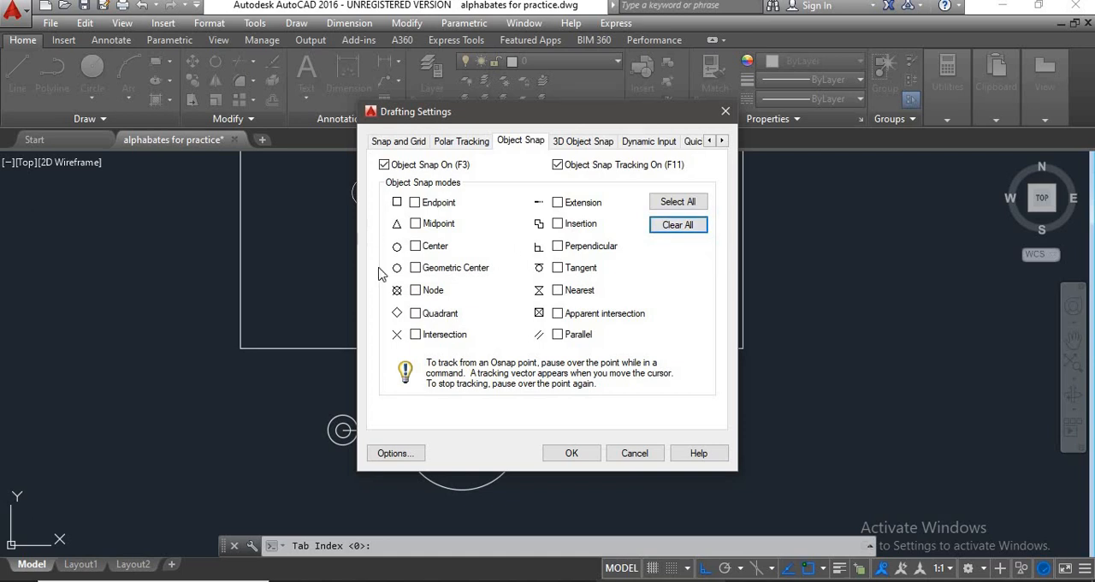
left_click(568, 271)
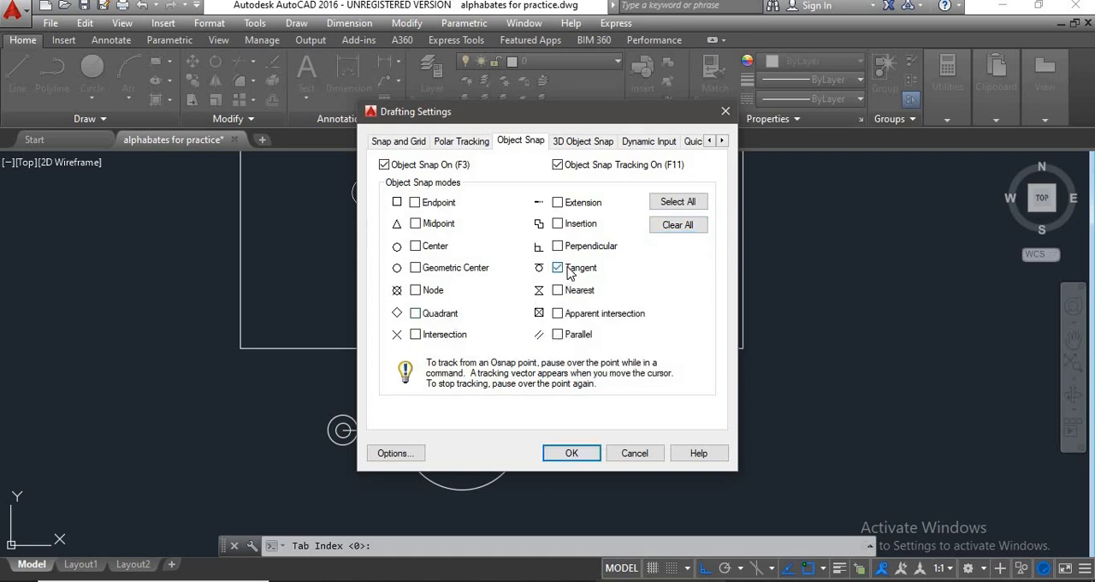
left_click(571, 453)
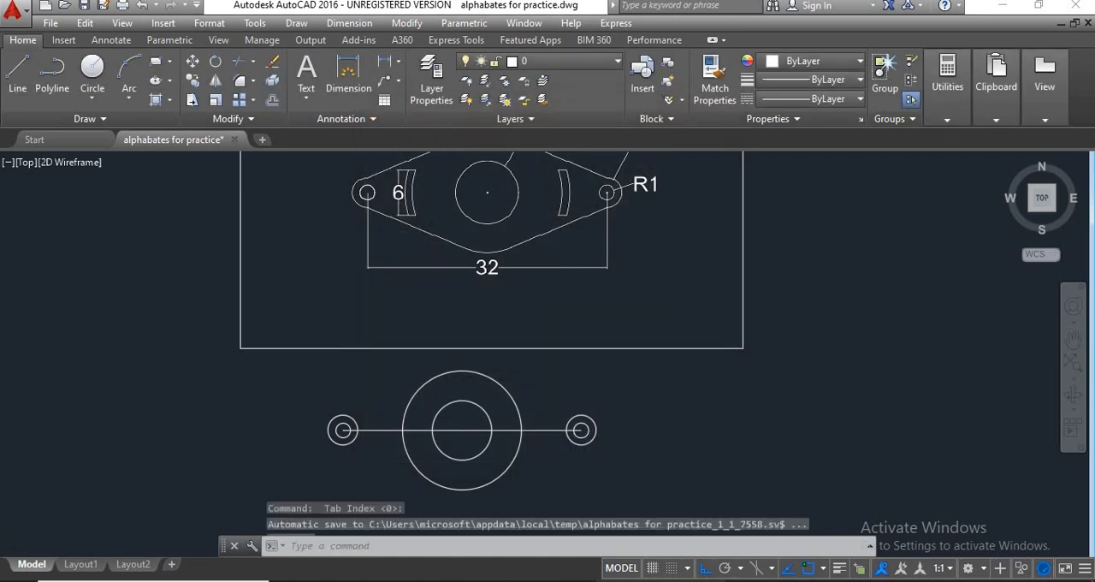
Draw a tangent line joining the upper side of the R8 circle to the upper side of the right R2 circle.
scroll(650, 427, "down", 4)
scroll(602, 409, "up", 2)
scroll(603, 409, "up", 2)
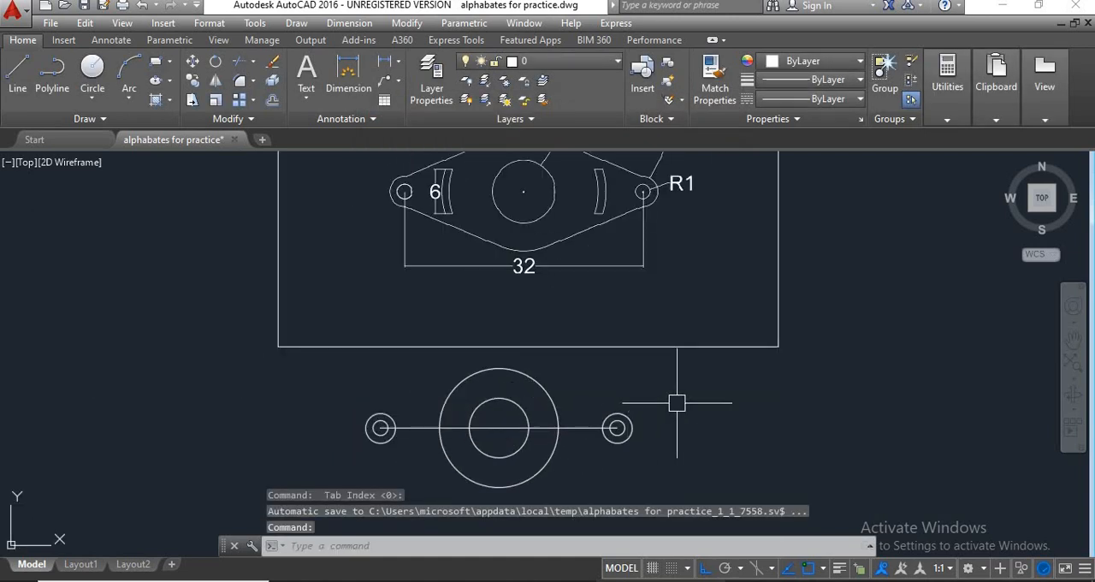
type("l")
key("Return")
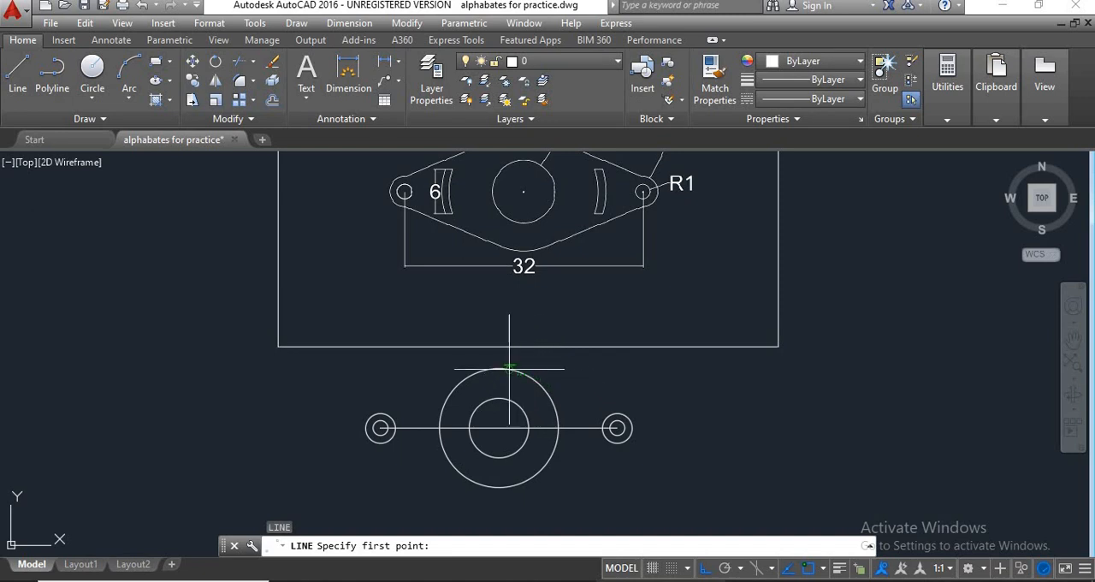
scroll(509, 370, "up", 3)
scroll(566, 396, "down", 2)
middle_click_drag(566, 398, 477, 362)
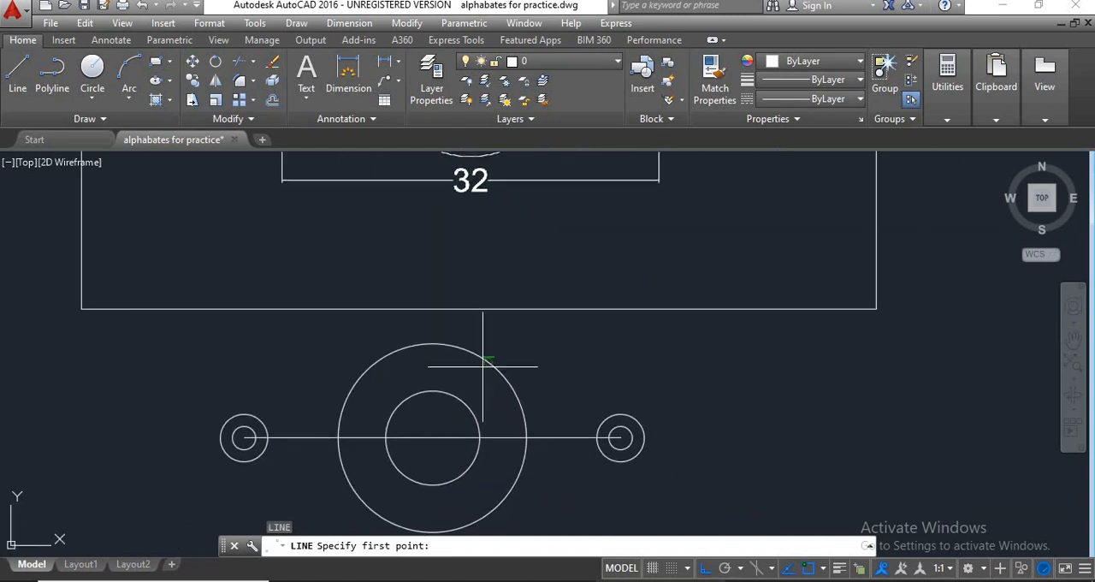
left_click(454, 345)
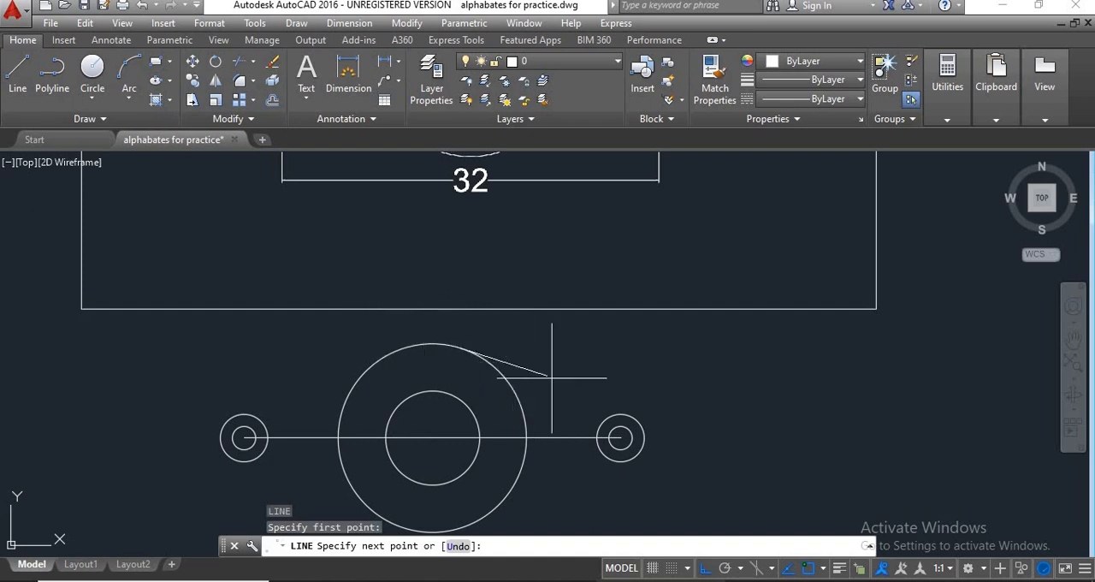
left_click(628, 413)
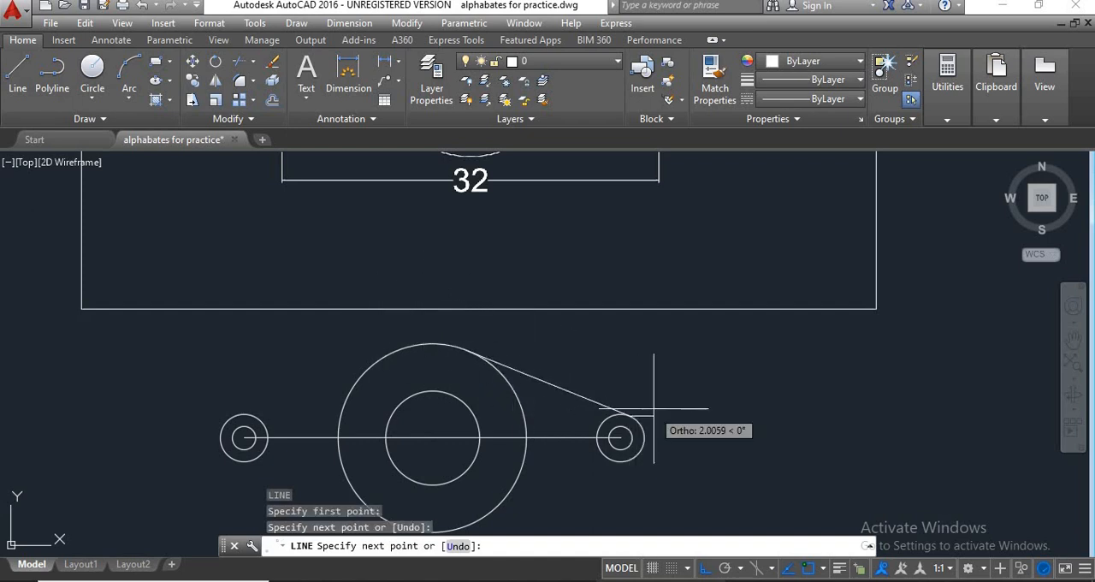
key("Return")
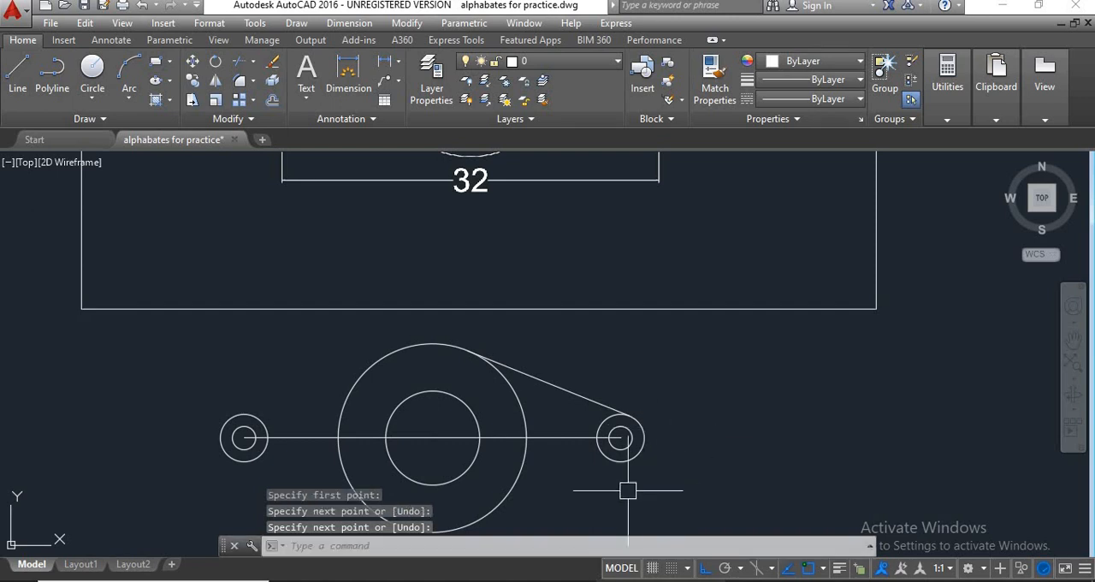
Draw a tangent line from the underside of the right R2 circle to the underside of the R8 circle.
middle_click_drag(616, 480, 670, 420)
key("Return")
left_click(689, 394)
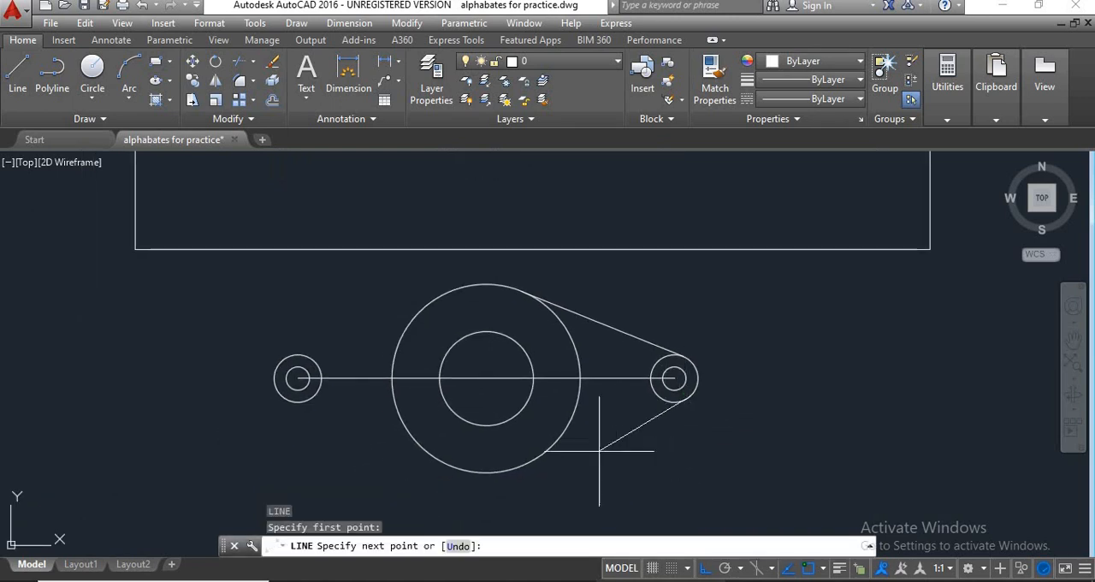
left_click(516, 466)
key("Return")
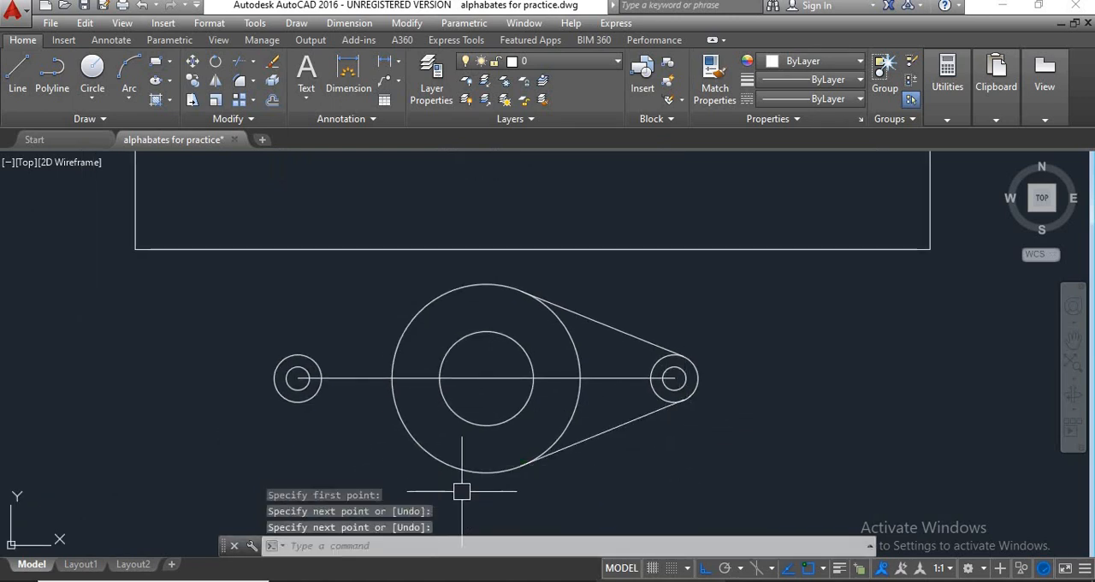
Draw a tangent line from the underside of the R8 circle to the underside of the left R2 circle.
scroll(534, 490, "down", 2)
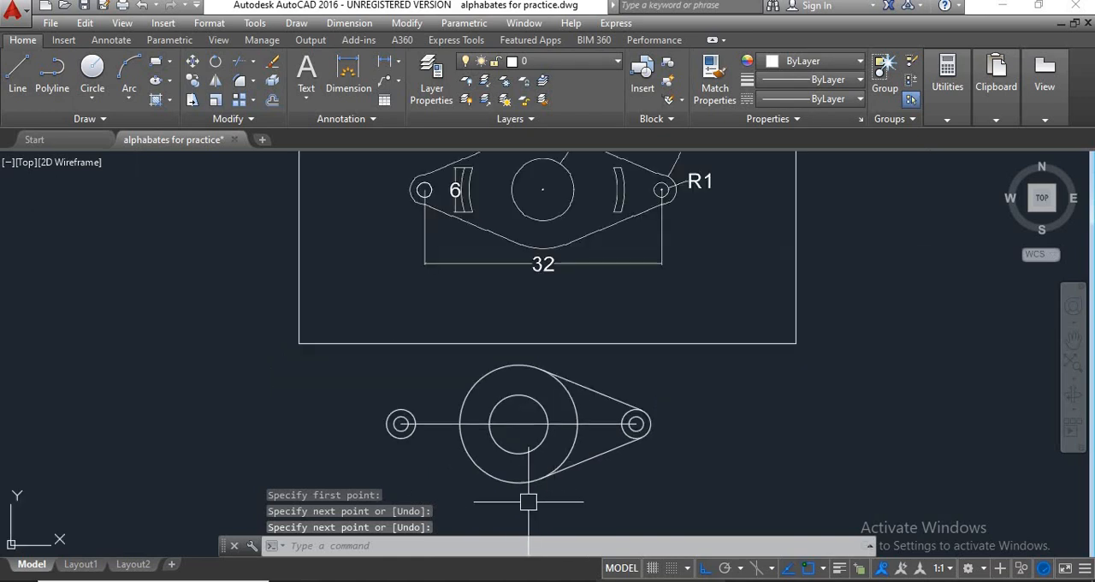
key("Return")
left_click(488, 482)
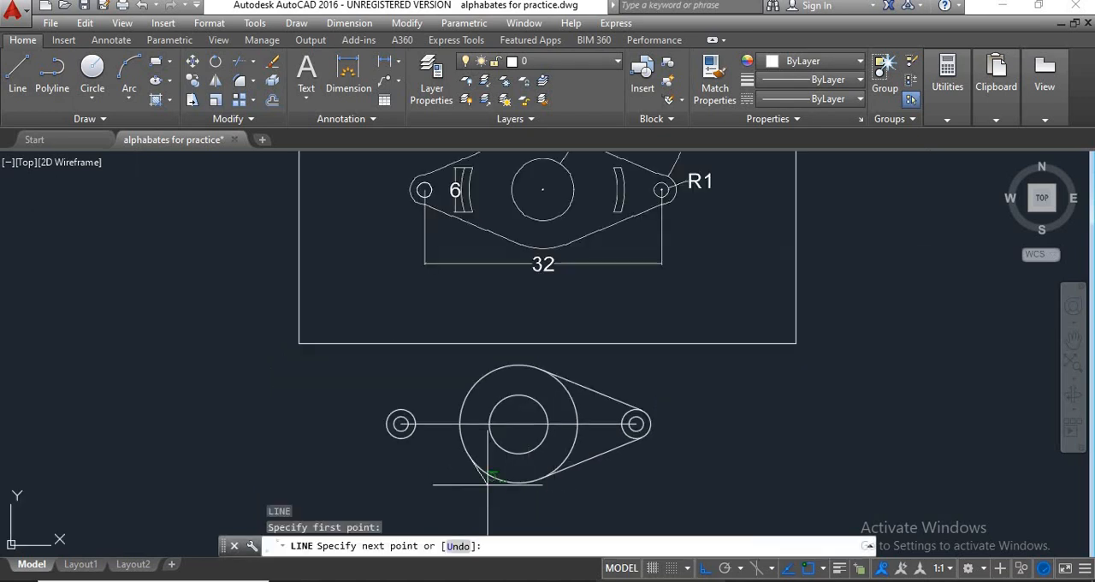
left_click(406, 440)
key("Return")
key("Return")
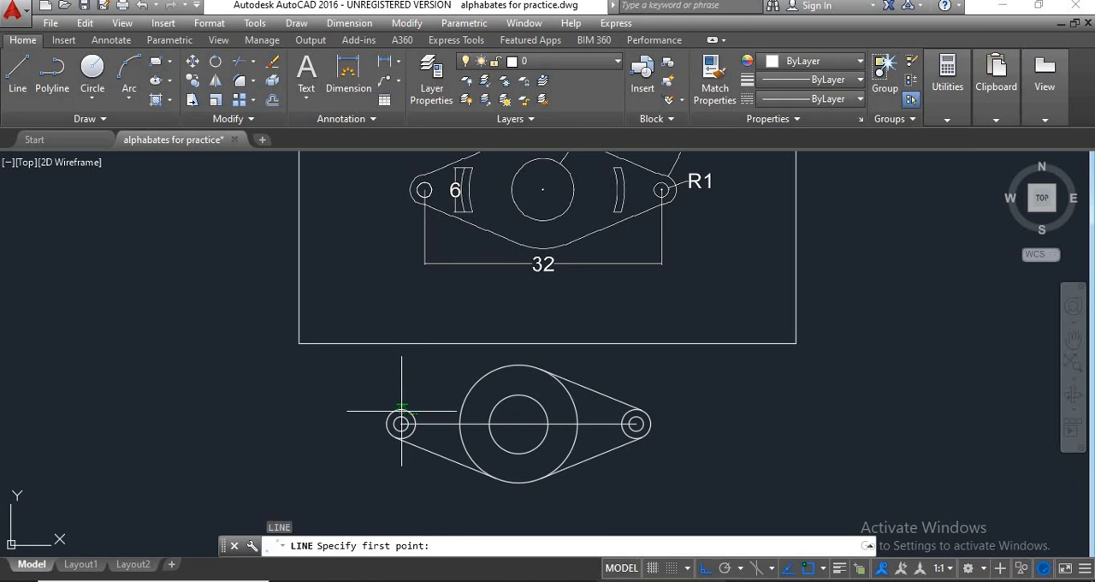
Draw a tangent line from the upper side of the left R2 circle to the upper side of the R8 circle.
left_click(401, 410)
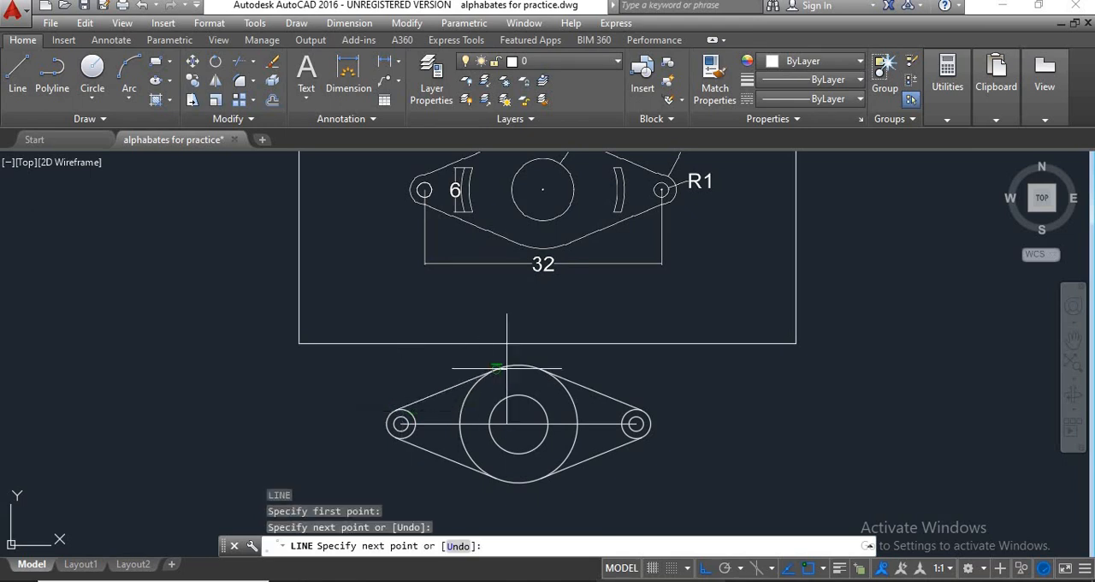
key("Return")
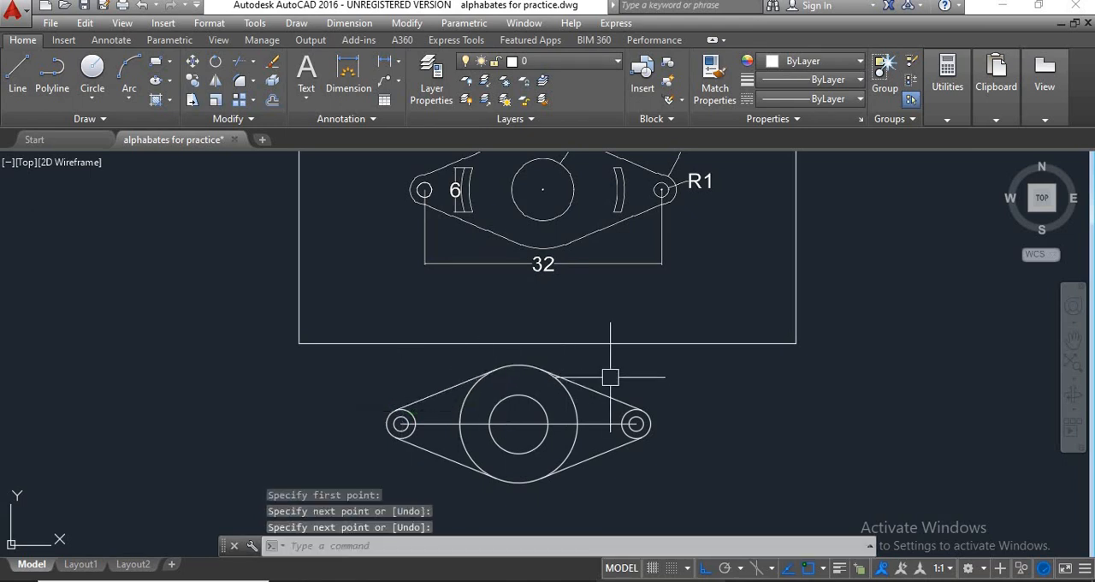
Enable all object snap modes in the drafting settings.
left_click(824, 569)
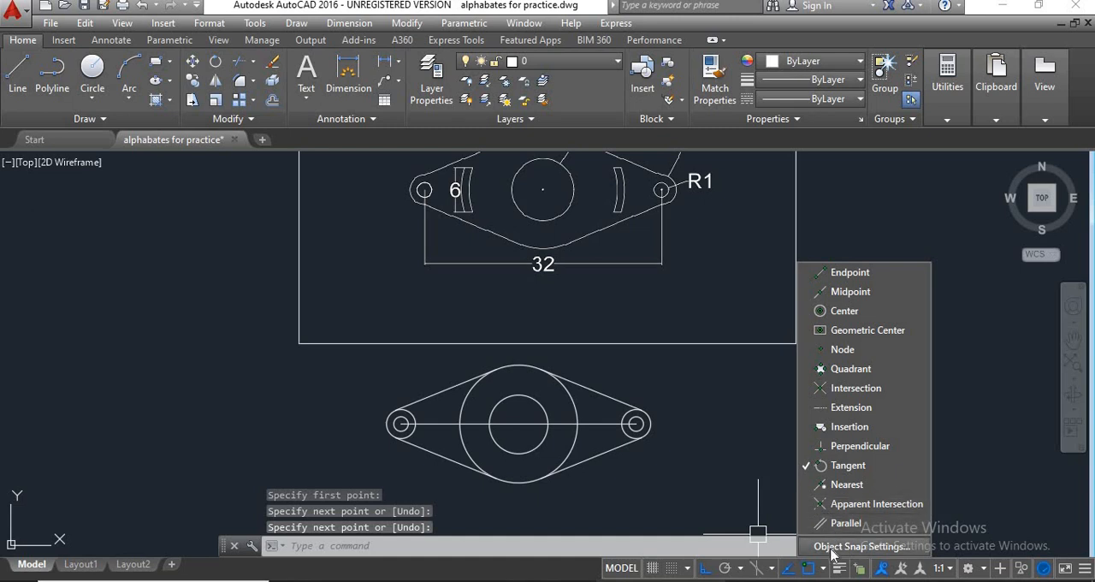
left_click(834, 547)
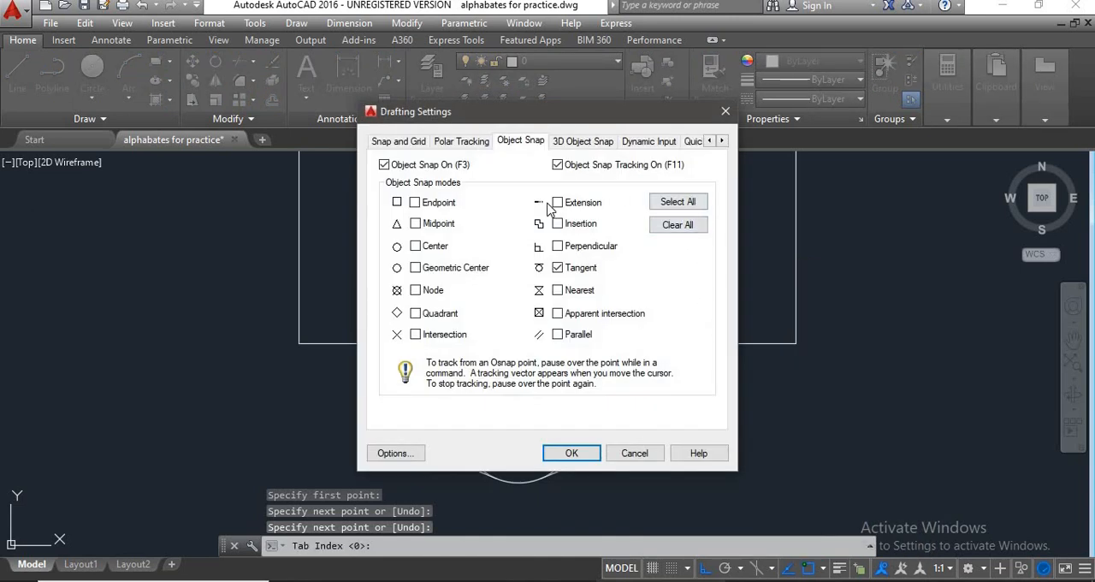
left_click(691, 203)
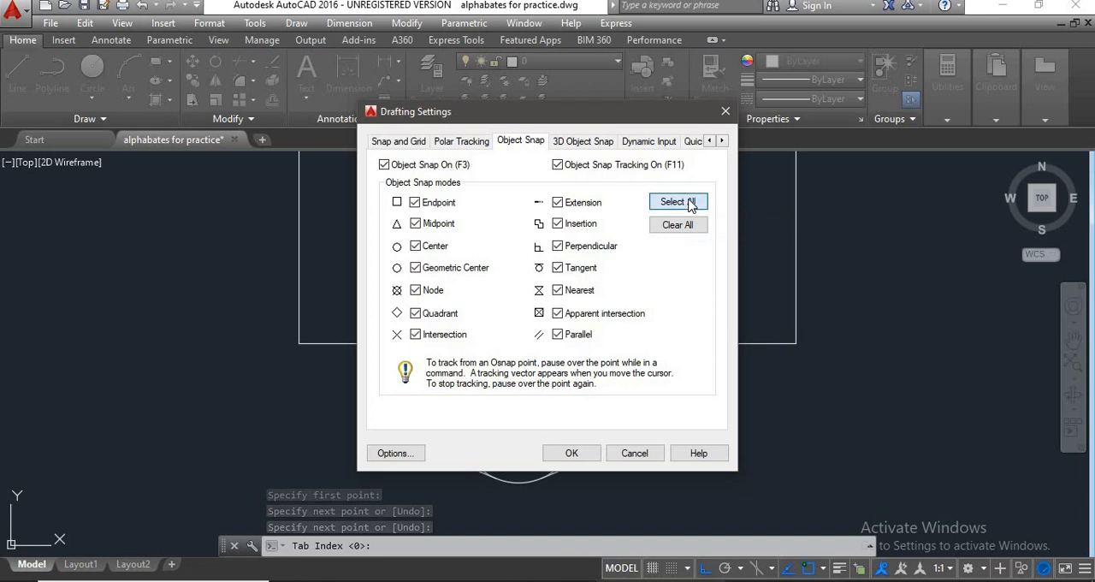
left_click(572, 453)
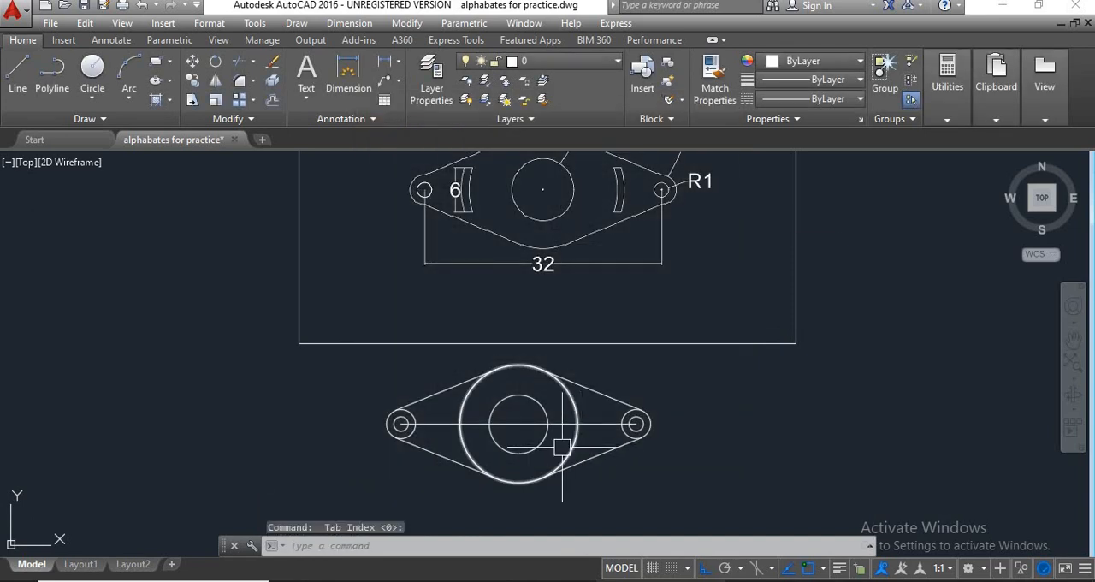
Erase the two horizontal construction lines joining the R8 circle's centre to the end circles' centres.
scroll(565, 437, "up", 2)
left_click(563, 420)
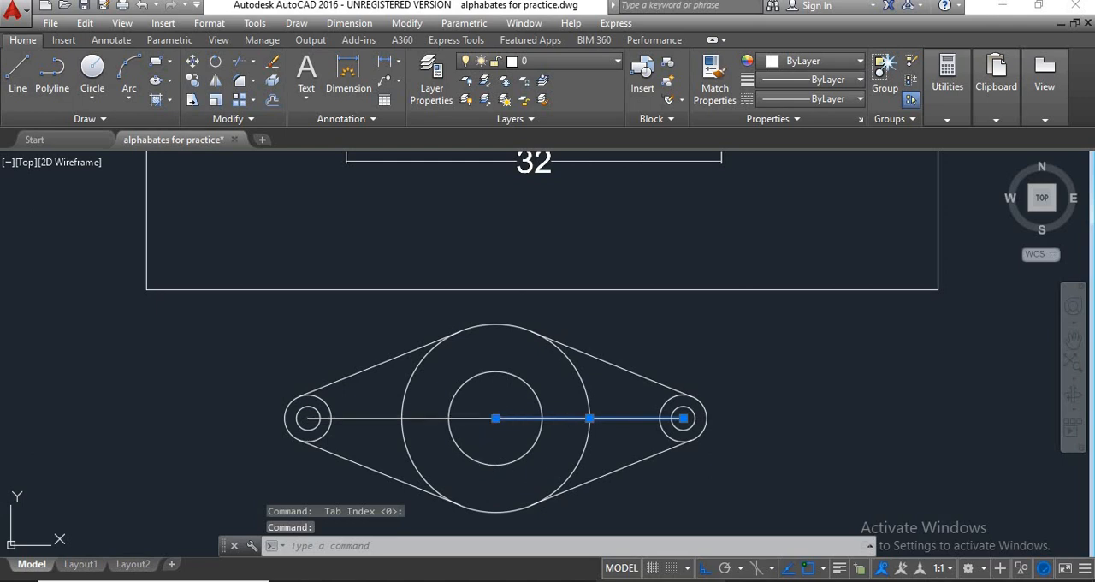
scroll(608, 426, "down", 2)
type("e")
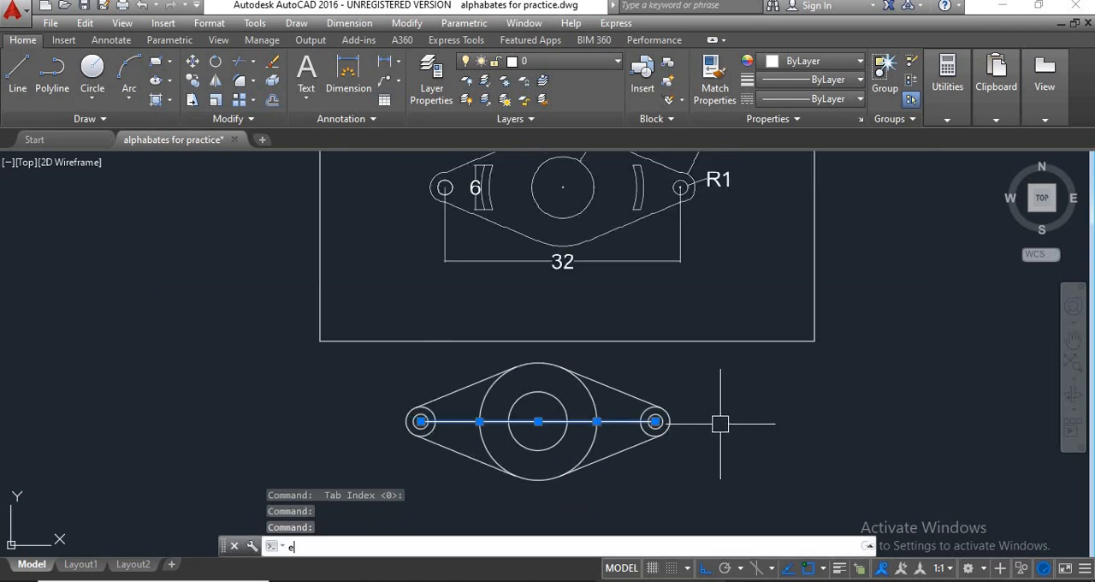
key("Return")
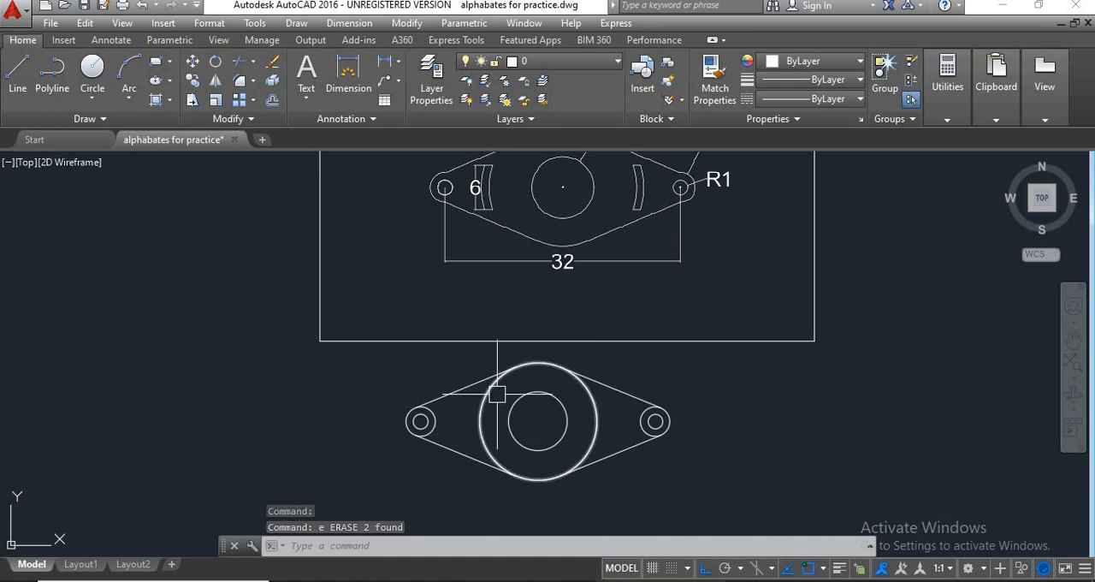
Trim the R8 circle's side arcs and the inner arcs of both R2 circles, leaving only the flange's outer outline.
type("tr")
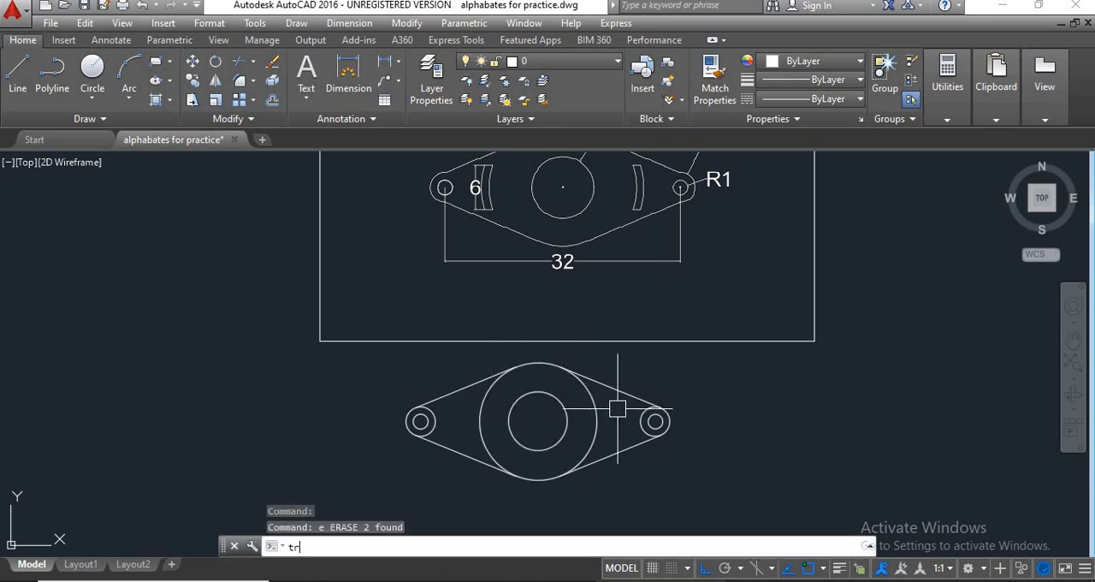
key("Return")
key("Return")
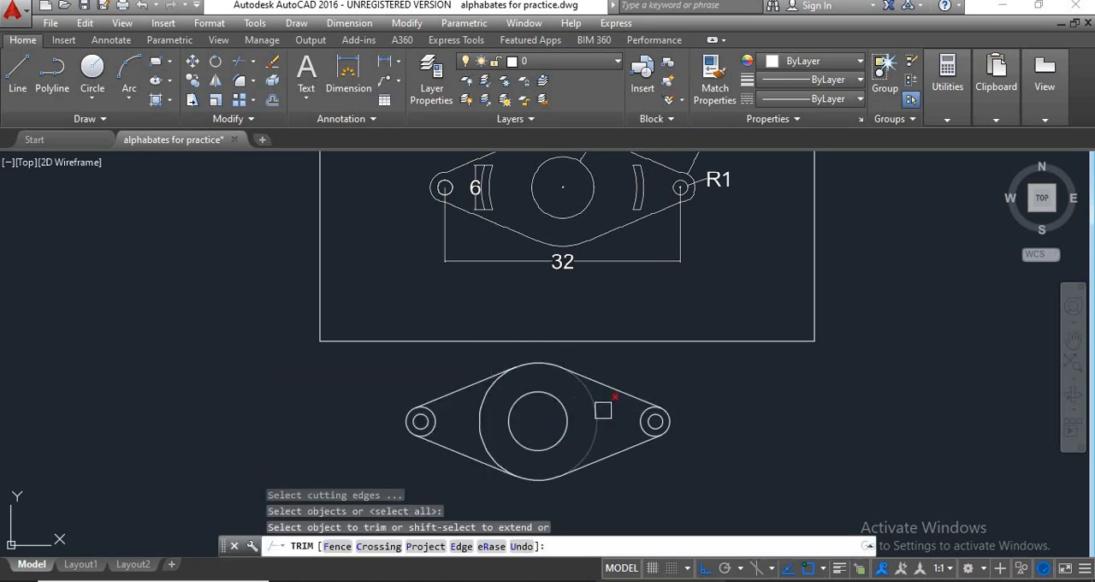
left_click(593, 410)
left_click(474, 418)
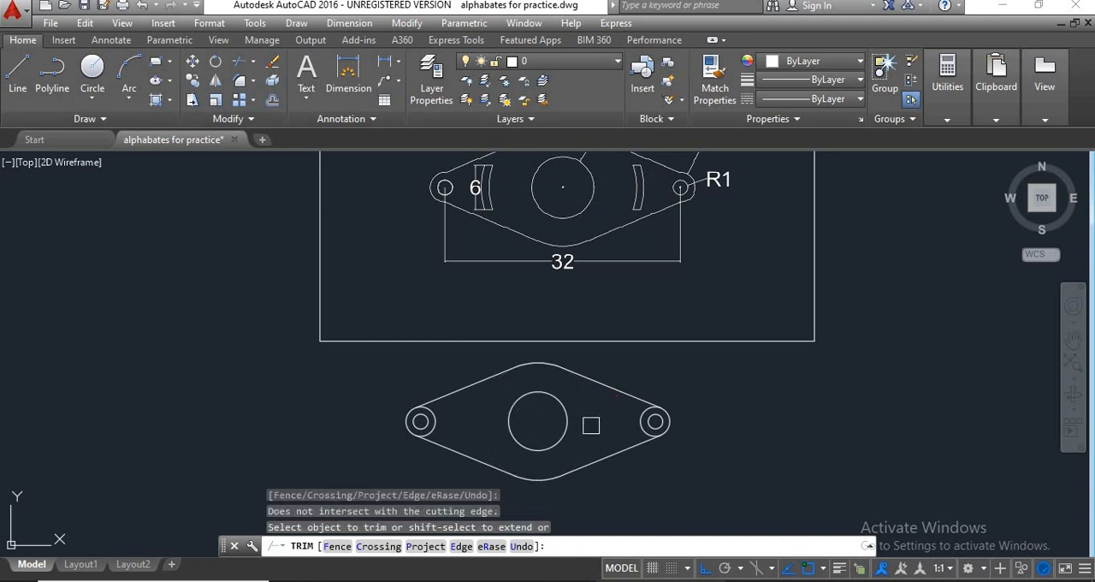
middle_click_drag(711, 416, 711, 428)
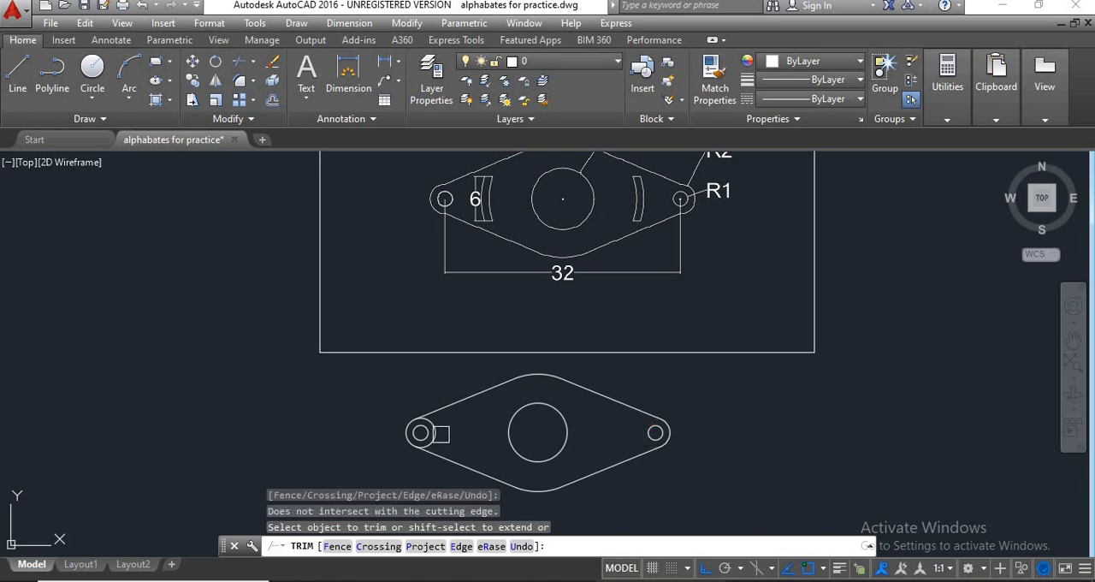
key("Escape")
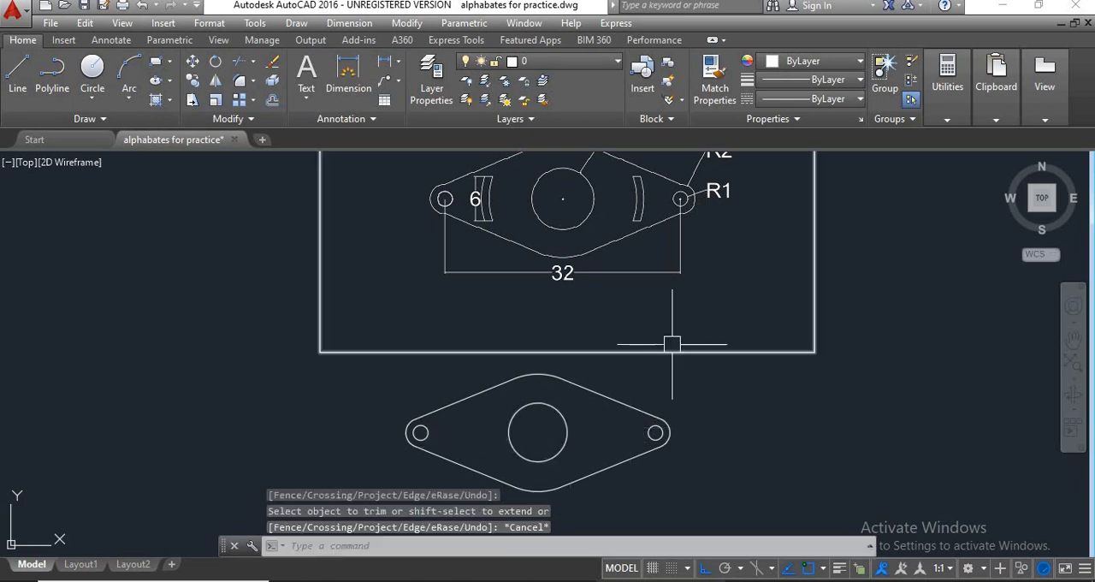
Draw a horizontal line from the centre of the left end hole to the centre of the right end hole.
scroll(659, 316, "down", 2)
scroll(590, 386, "up", 2)
scroll(610, 392, "down", 3)
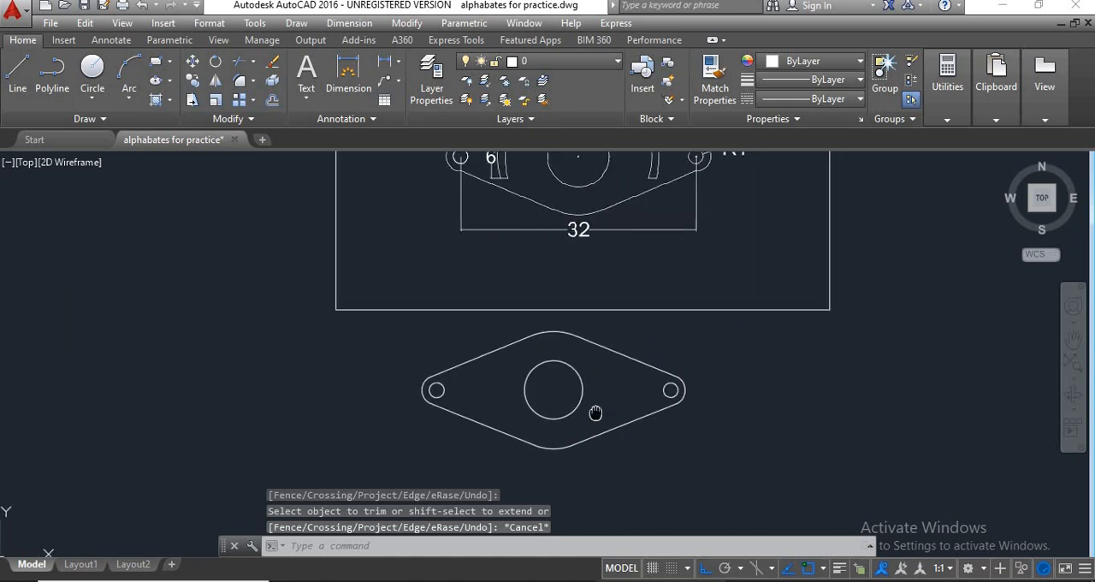
scroll(621, 266, "up", 2)
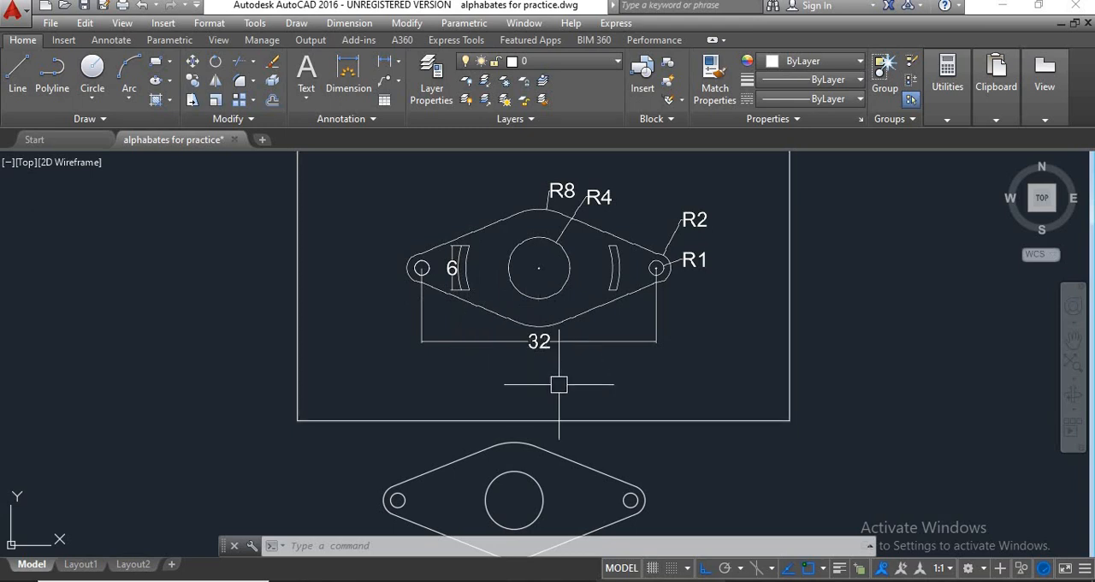
middle_click_drag(572, 440, 576, 406)
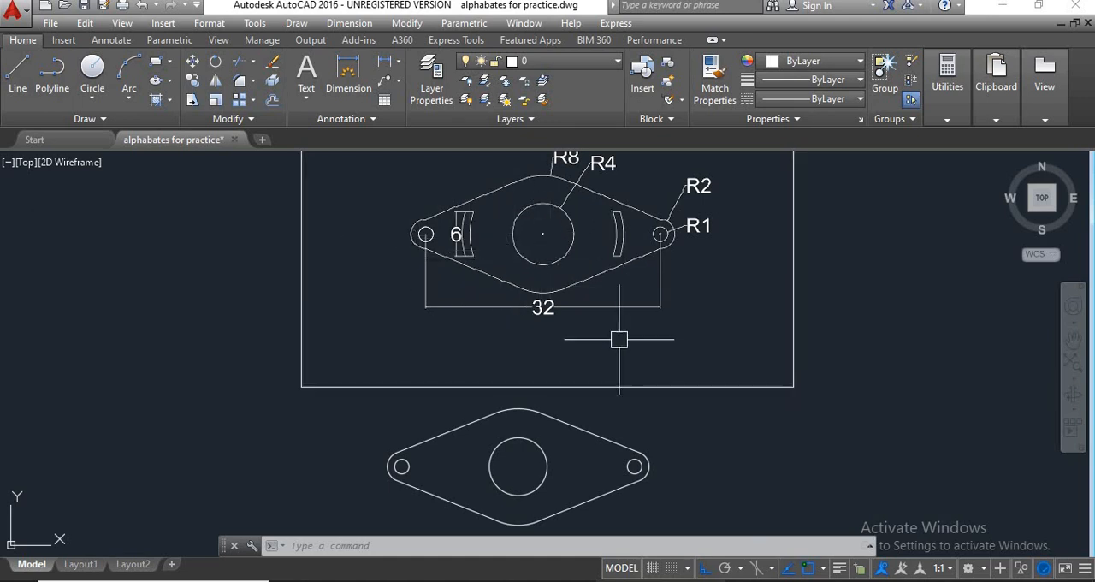
type("1")
key("Return")
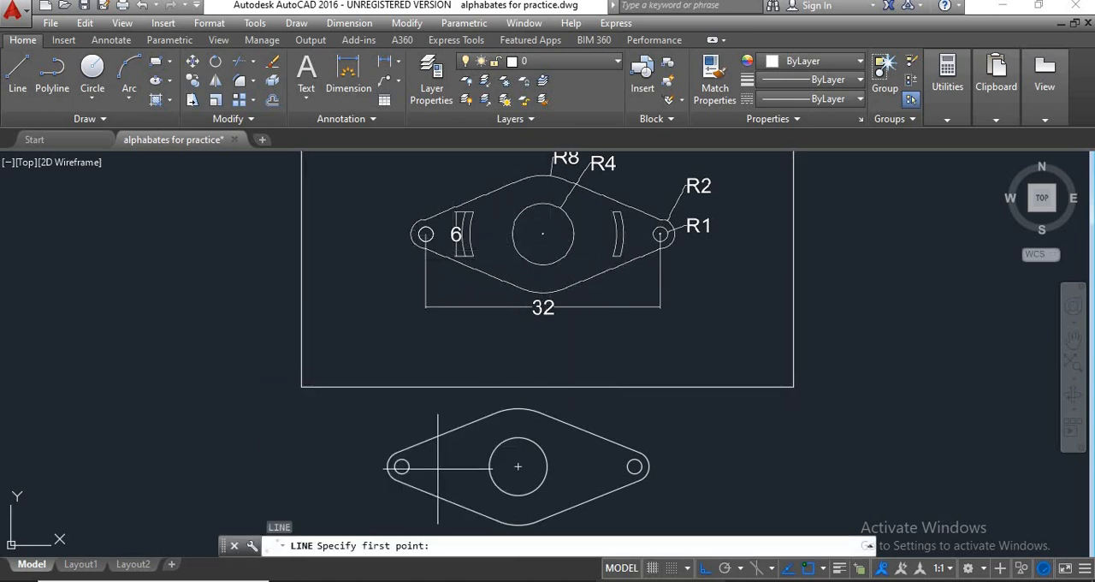
left_click(401, 466)
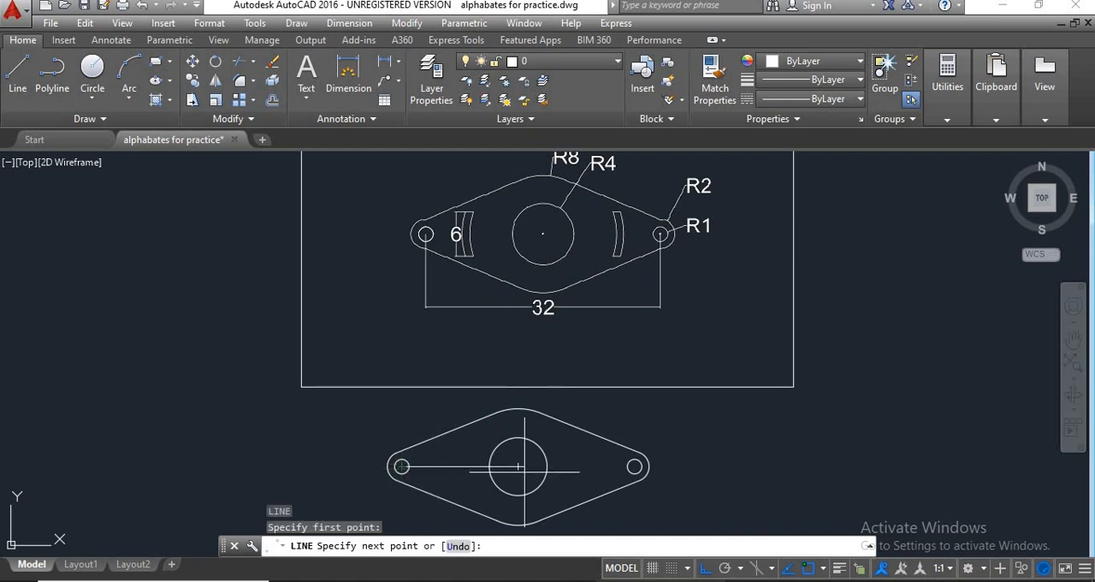
left_click(634, 466)
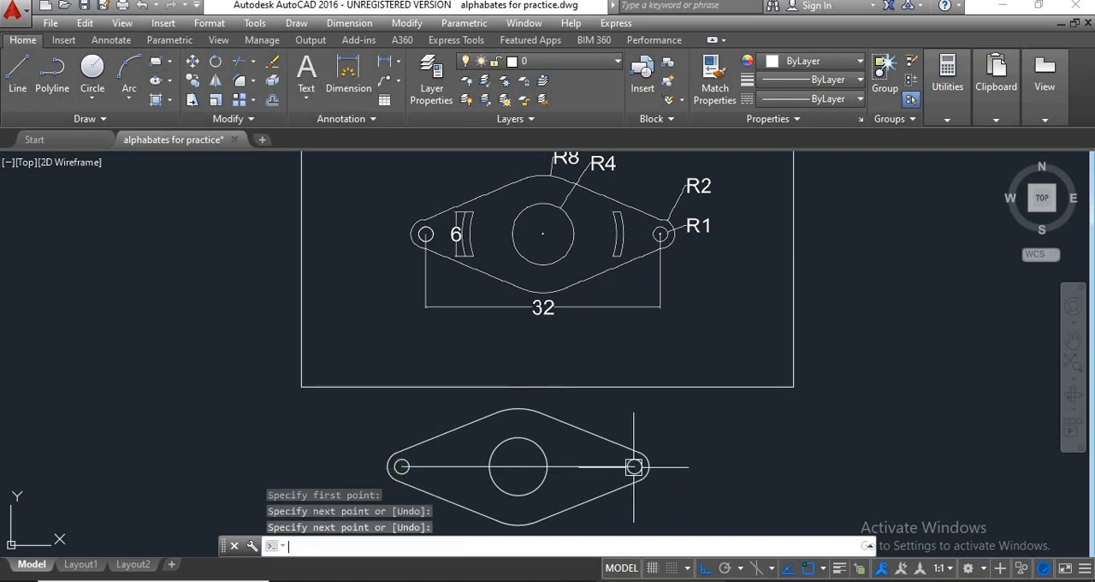
key("Return")
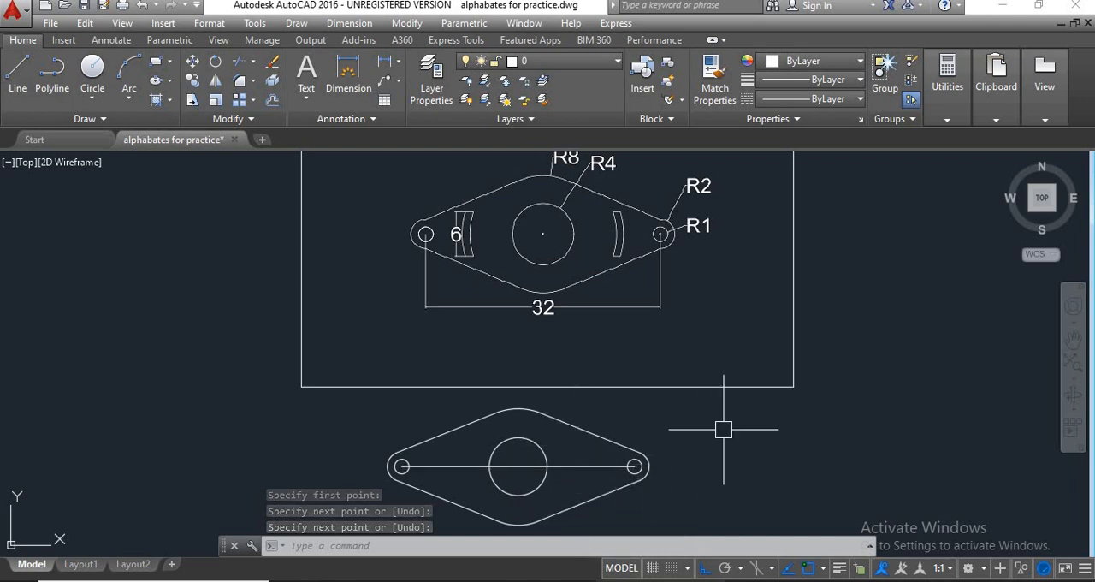
Offset the horizontal centre line by 3 to both its upper and lower sides.
type("o")
key("Return")
type("3")
key("Return")
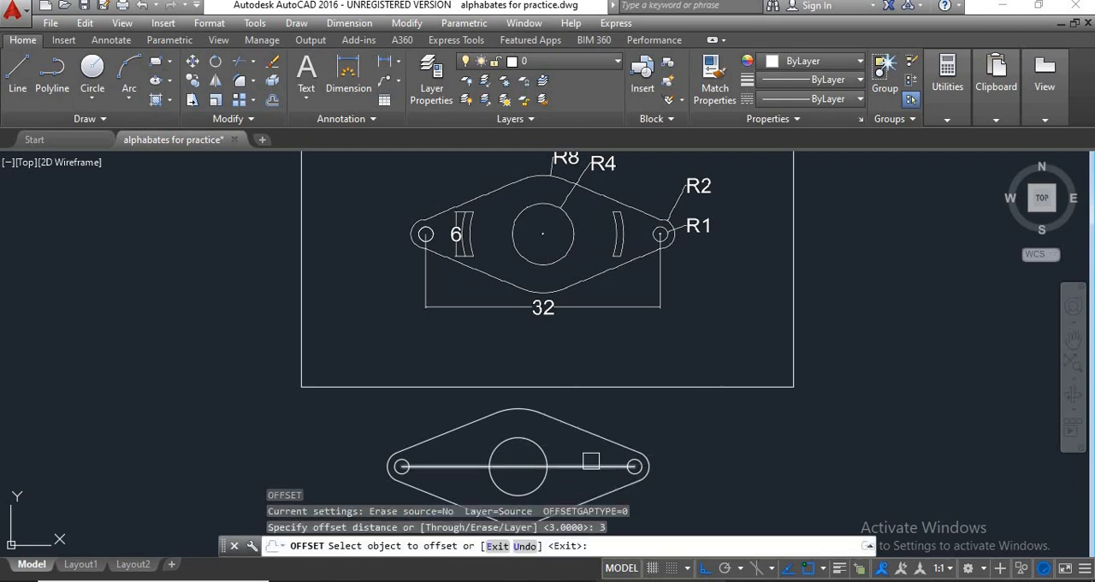
left_click(566, 465)
left_click(568, 450)
left_click(573, 467)
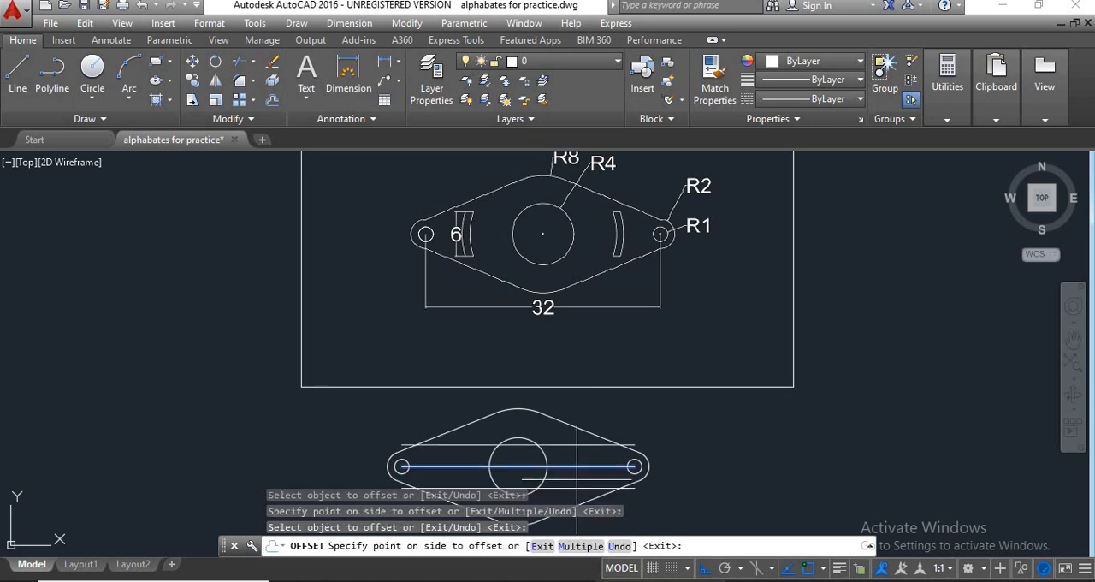
left_click(577, 479)
middle_click_drag(576, 479, 619, 419)
key("Return")
Erase the original centre line between the two offset lines.
left_click(629, 409)
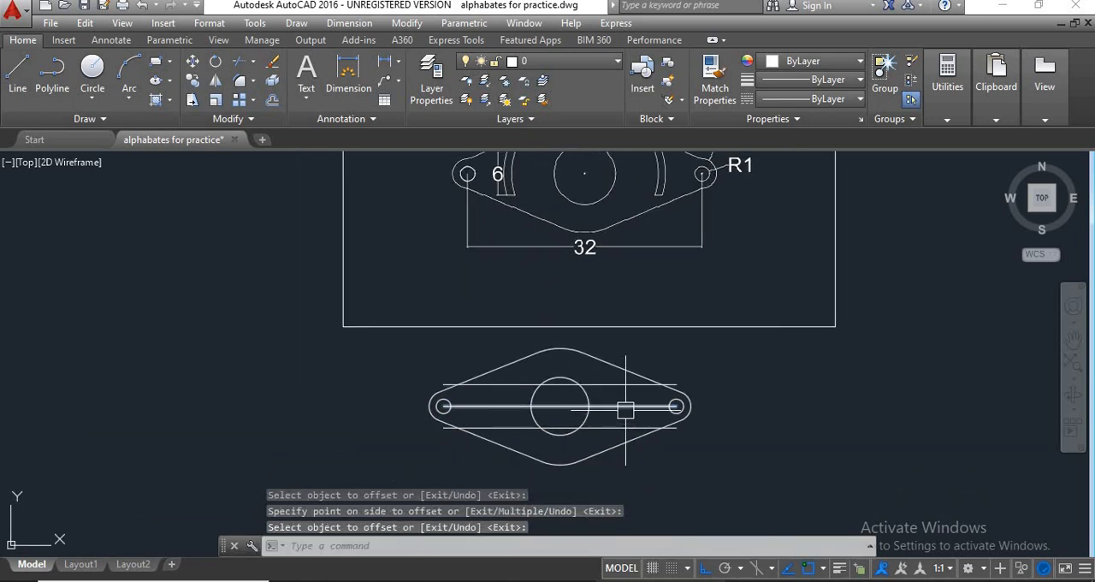
key("Delete")
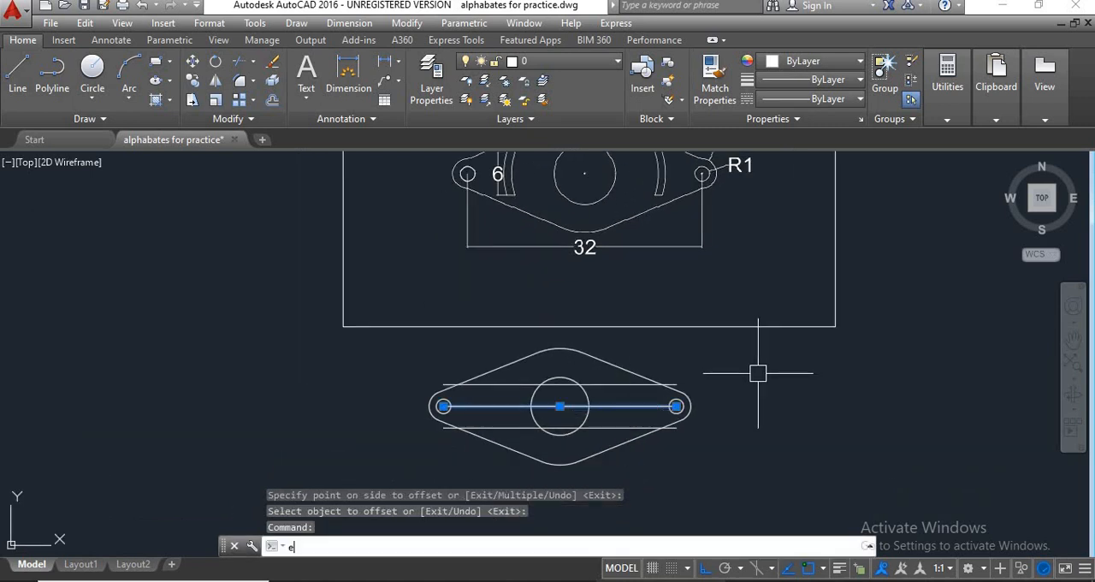
type("e")
key("Return")
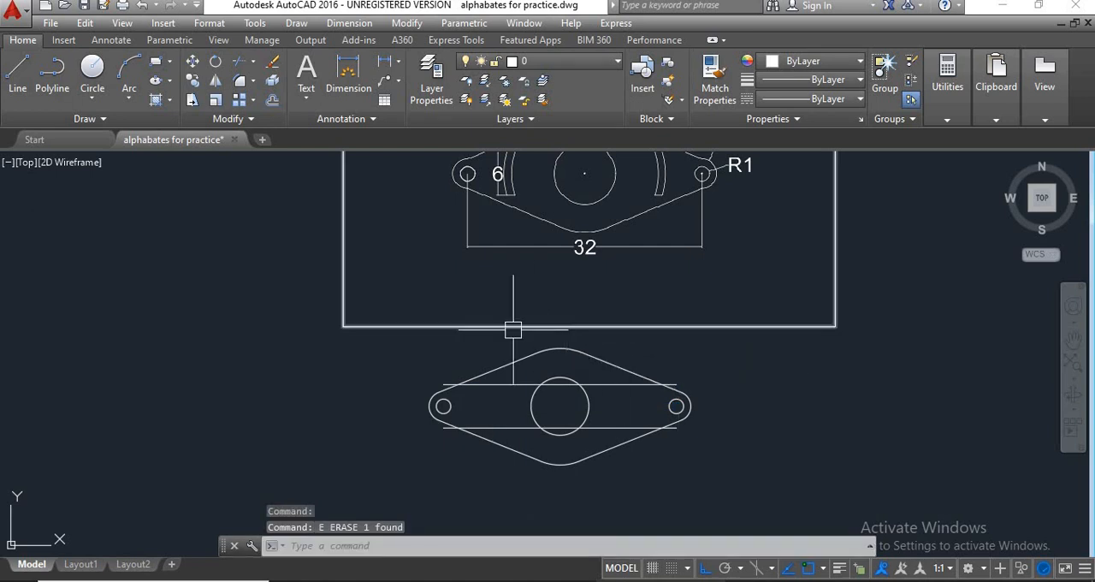
Add a radius dimension to the outer arc of the right curved slot in the reference drawing.
middle_click_drag(456, 339, 399, 398)
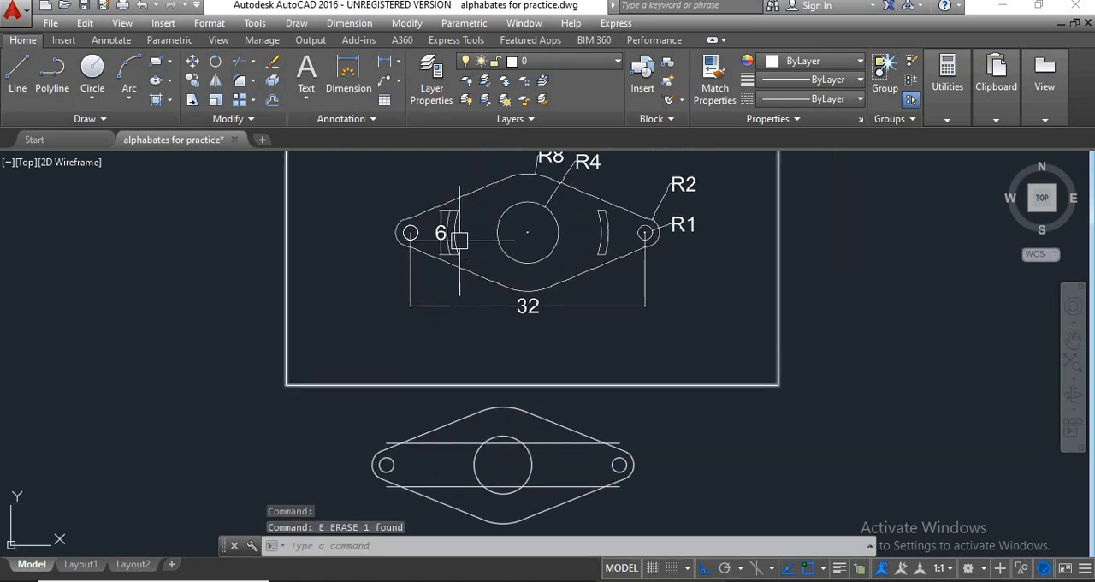
scroll(459, 240, "up", 2)
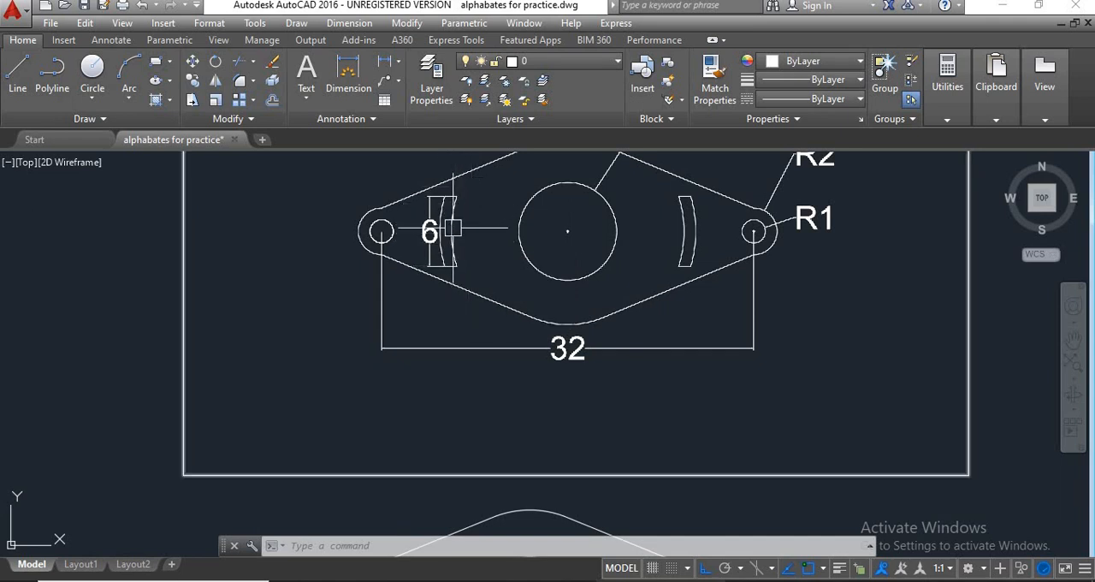
scroll(605, 265, "down", 2)
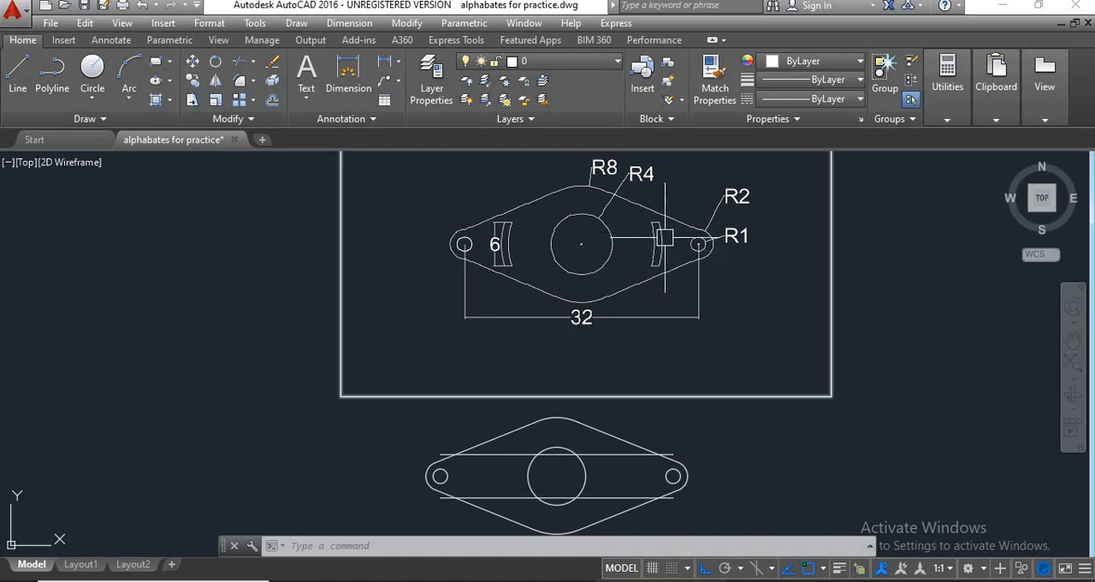
left_click(398, 66)
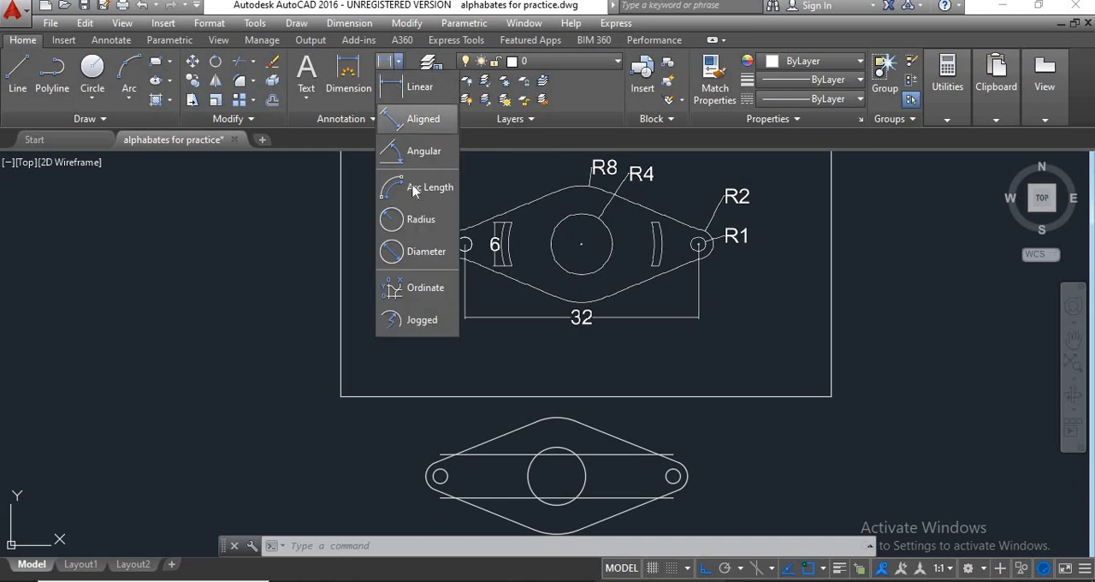
left_click(418, 214)
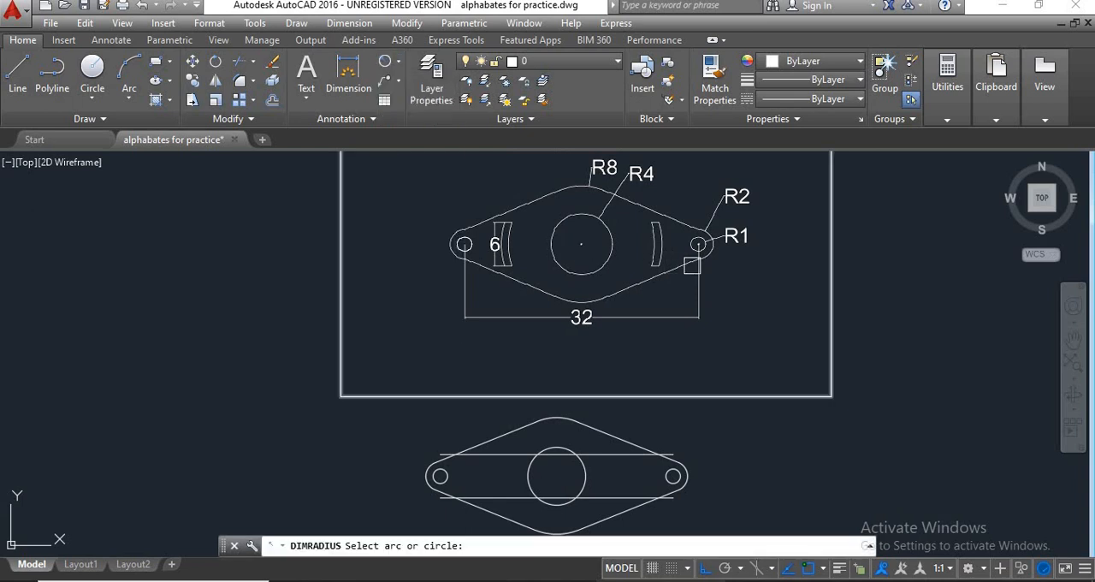
scroll(656, 240, "up", 4)
left_click(656, 234)
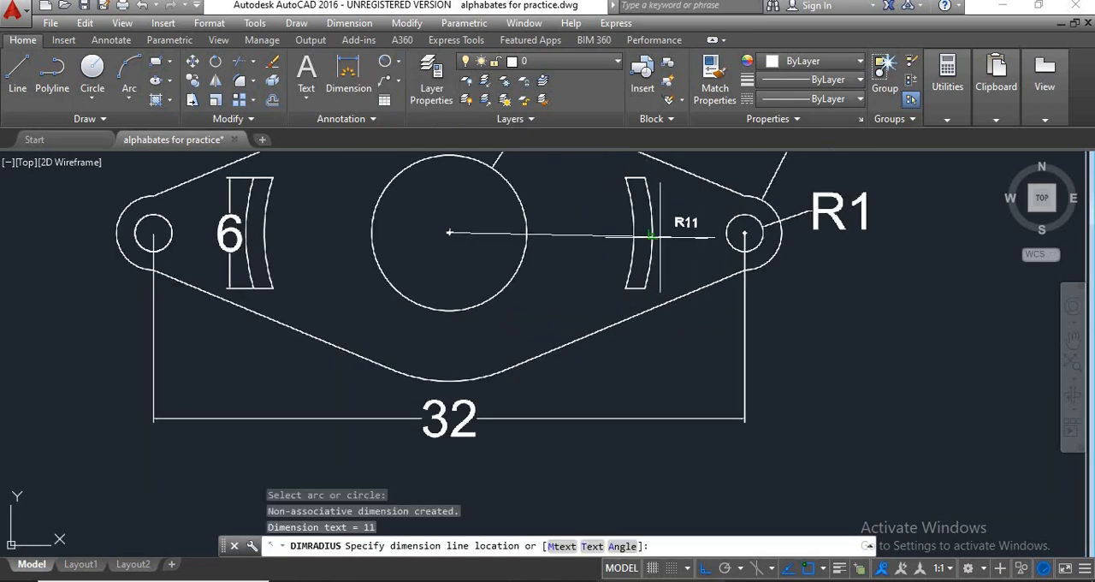
left_click(681, 265)
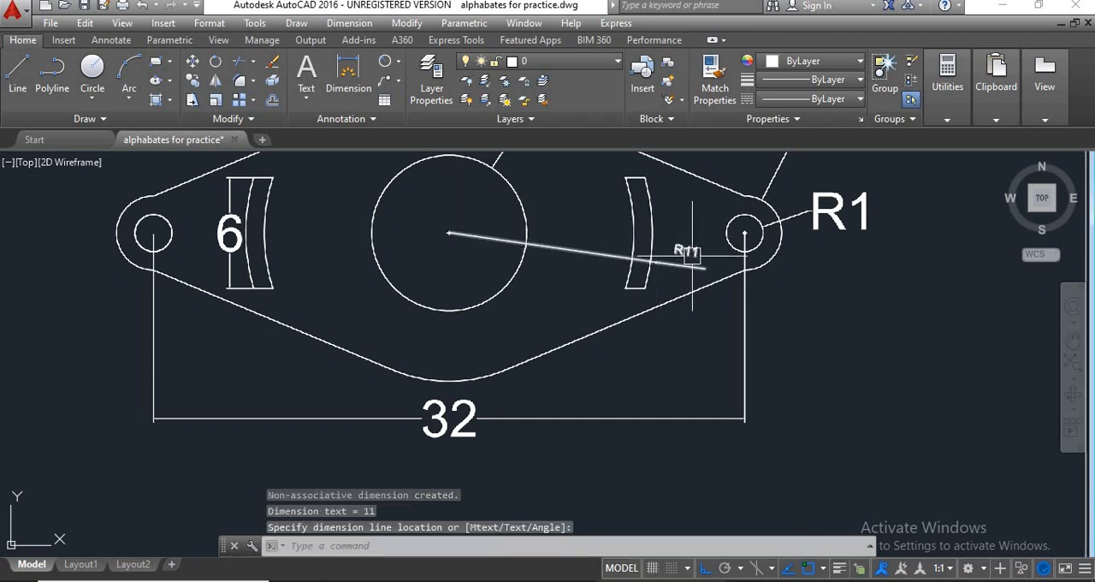
scroll(675, 249, "down", 1)
scroll(671, 250, "up", 1)
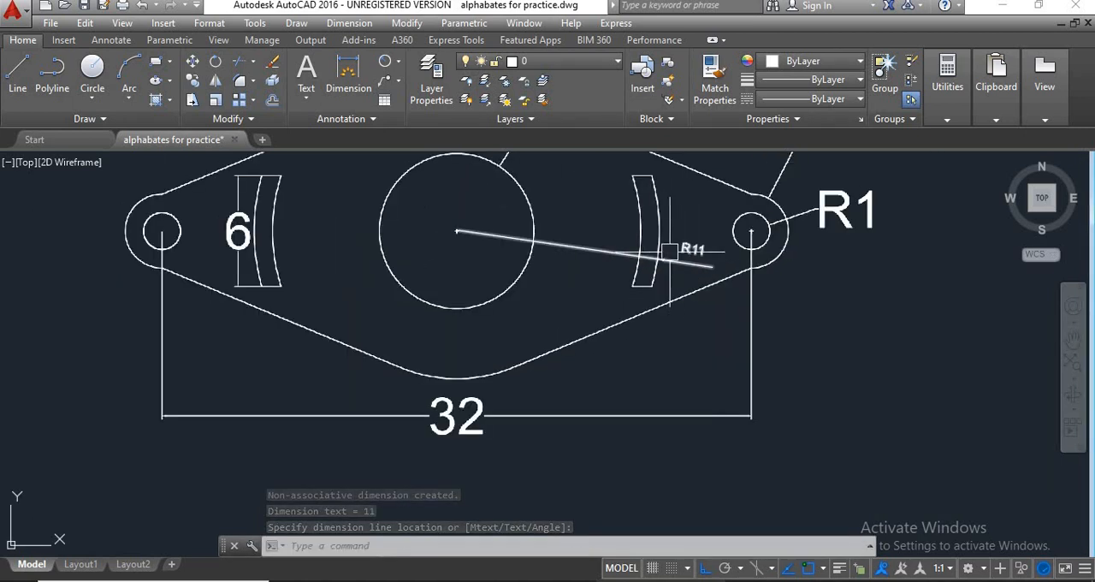
Add a radius dimension to the inner arc of the reference drawing's right curved slot.
key("Return")
left_click(643, 222)
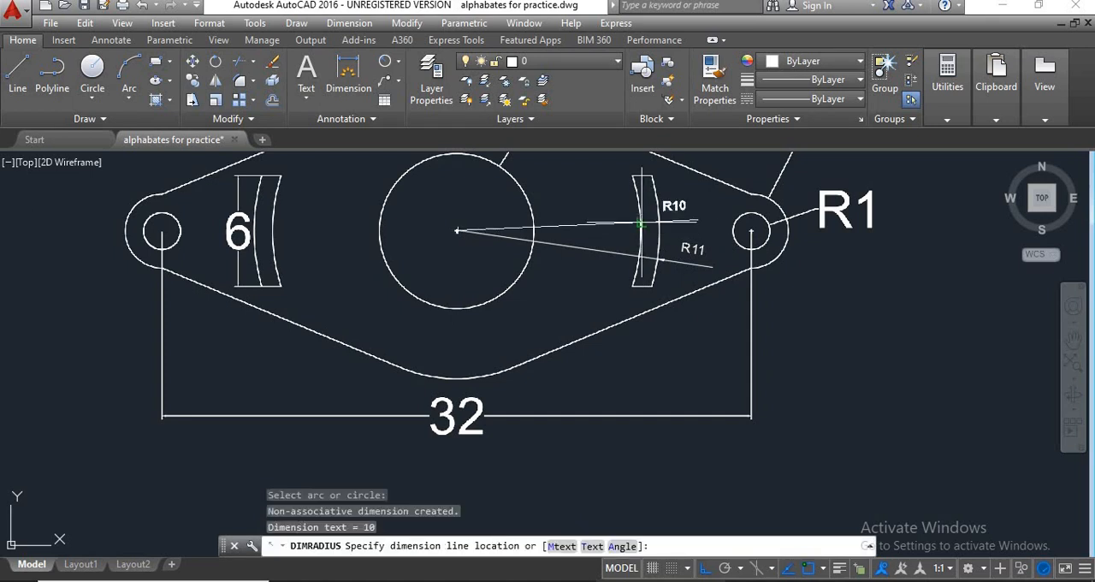
left_click(707, 195)
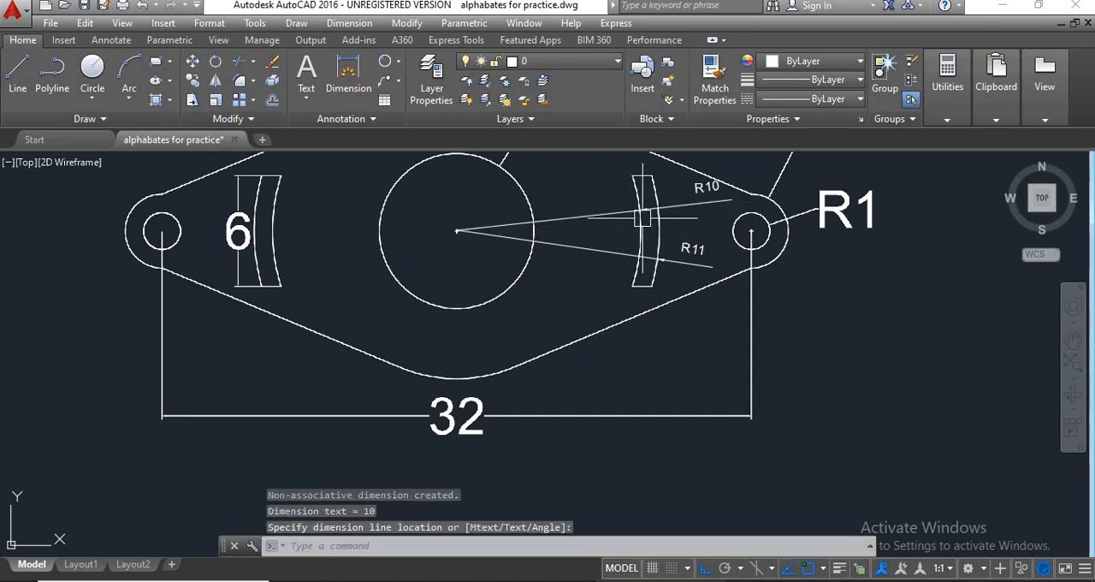
scroll(675, 220, "down", 2)
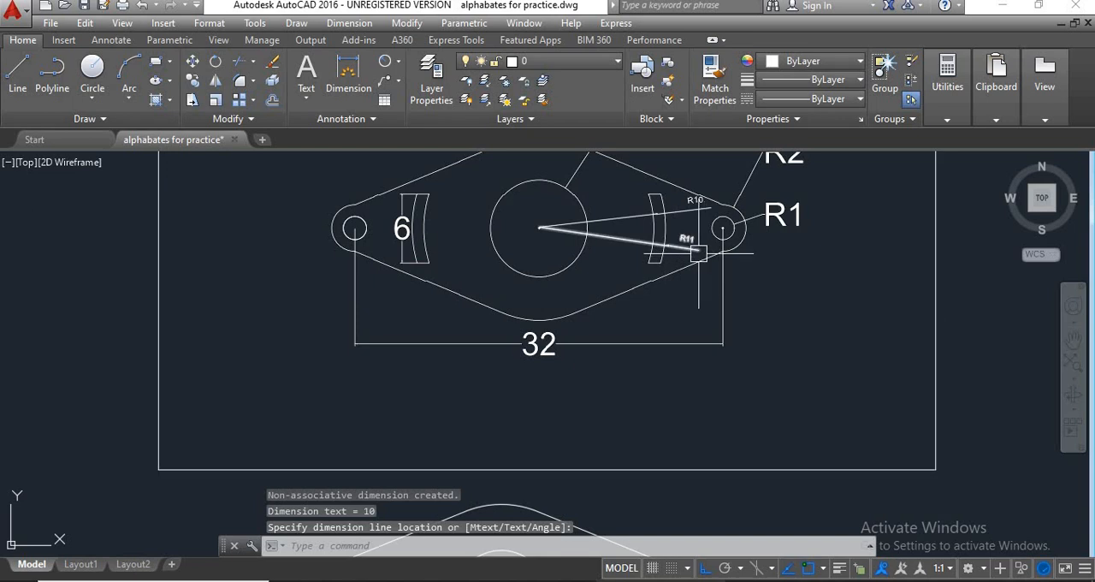
Draw a circle of radius 11 centred on the central hole of the redrawn flange.
scroll(659, 325, "down", 2)
middle_click_drag(600, 330, 596, 342)
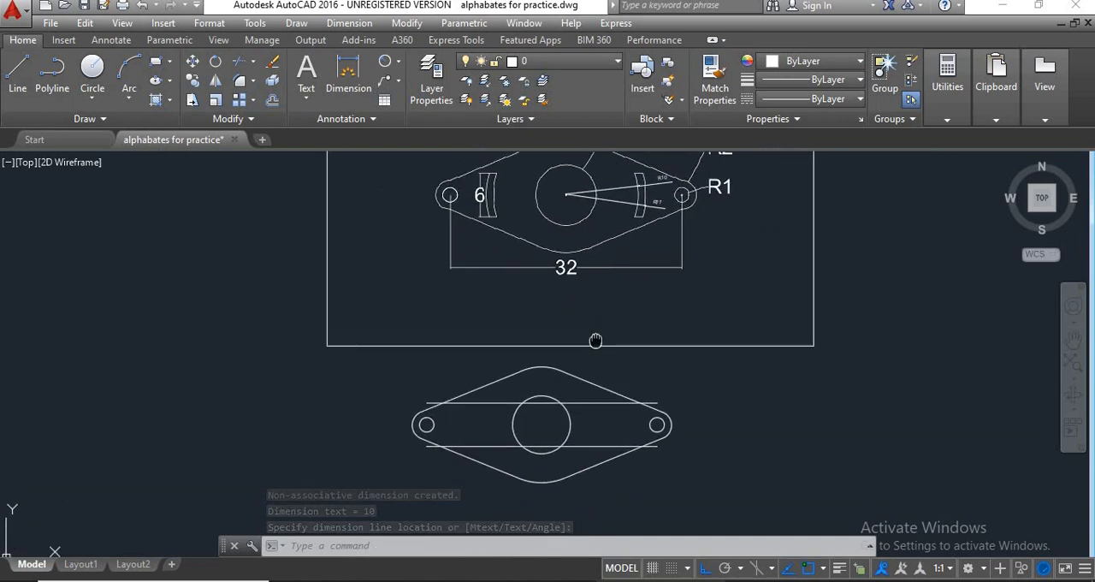
scroll(592, 340, "down", 2)
scroll(573, 415, "up", 2)
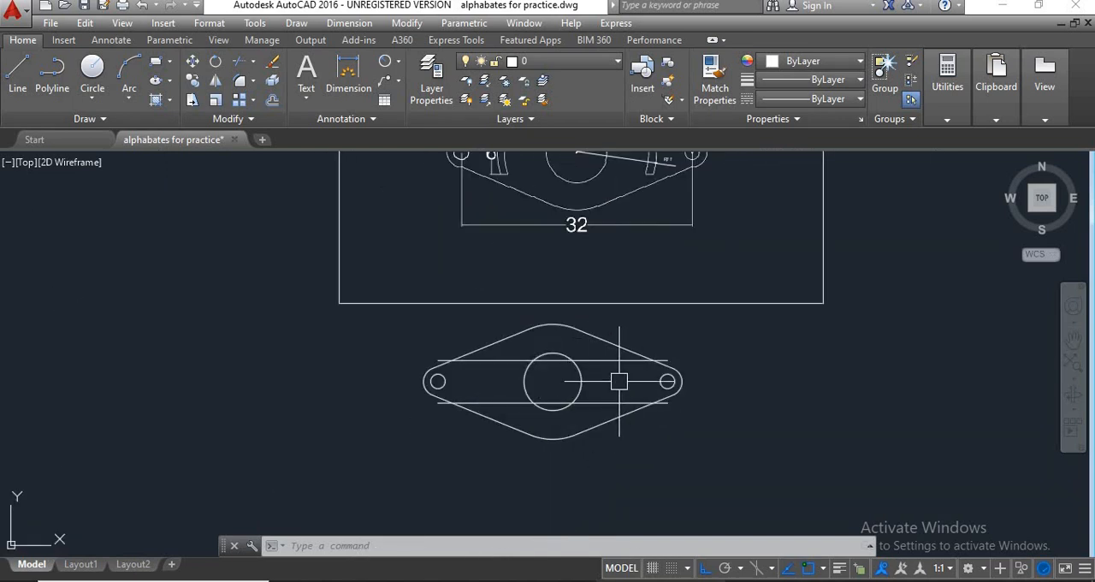
type("c")
key("Return")
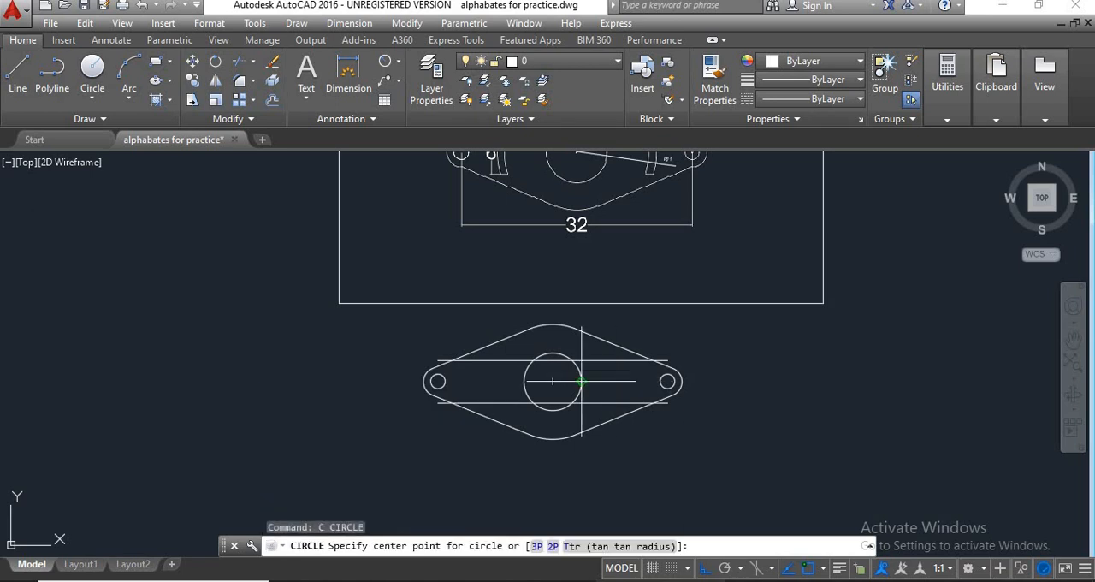
left_click(553, 381)
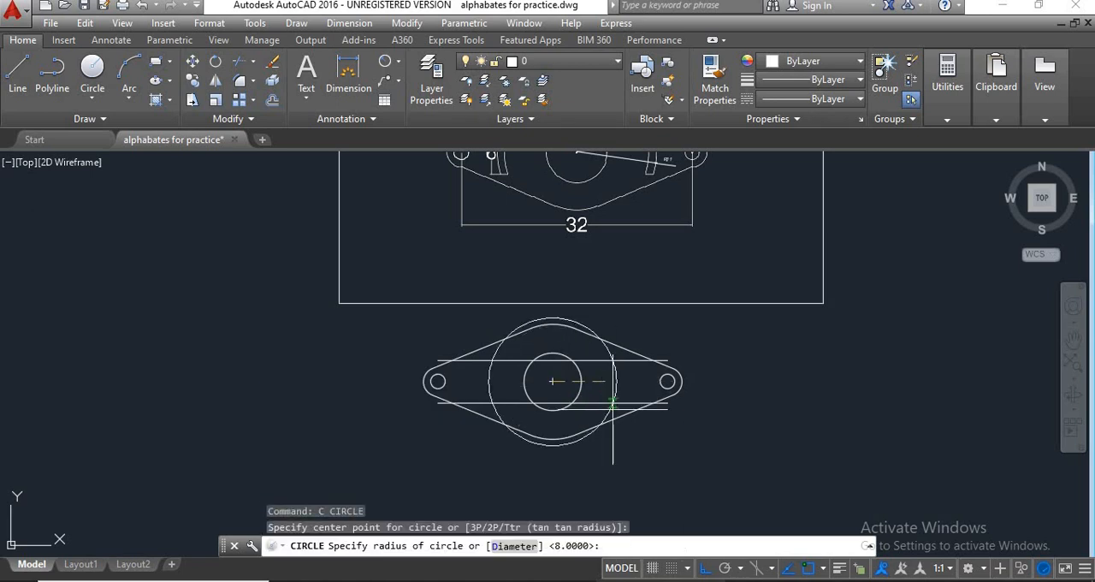
type("11")
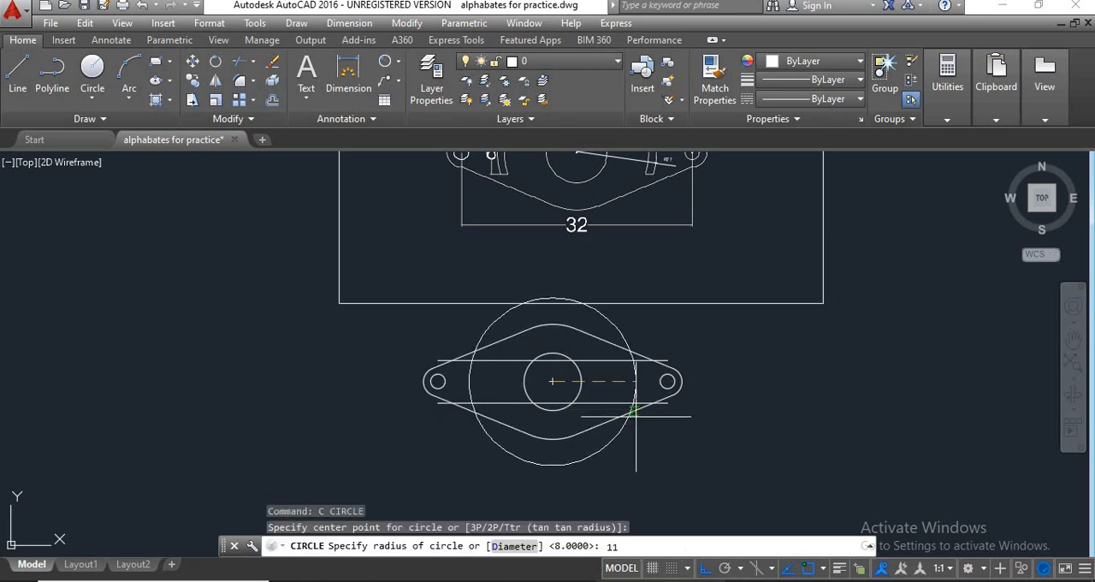
key("Return")
key("Return")
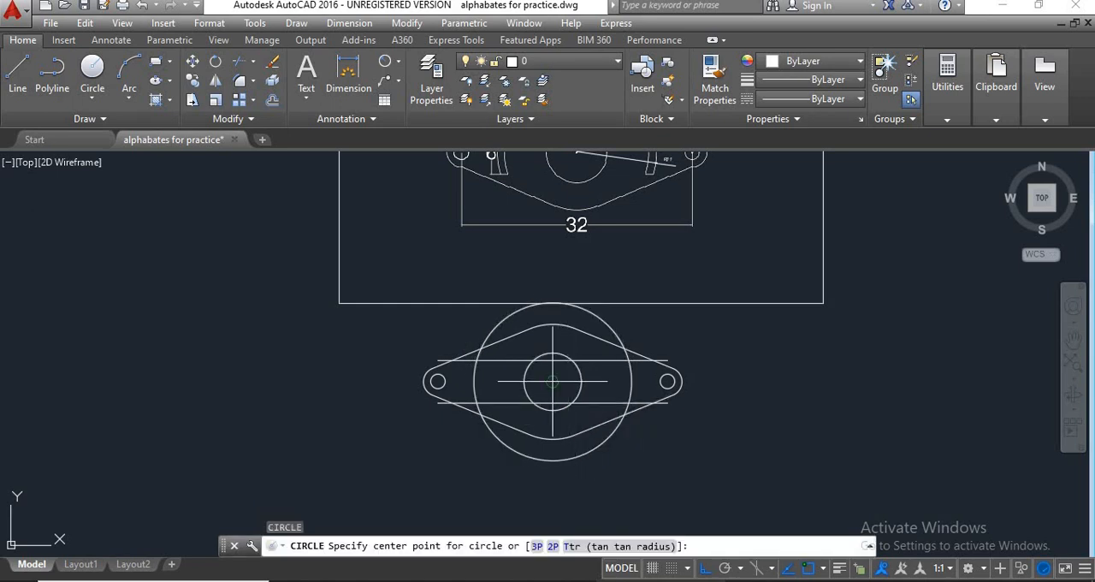
Draw a concentric circle of radius 10 from the same flange centre.
left_click(553, 382)
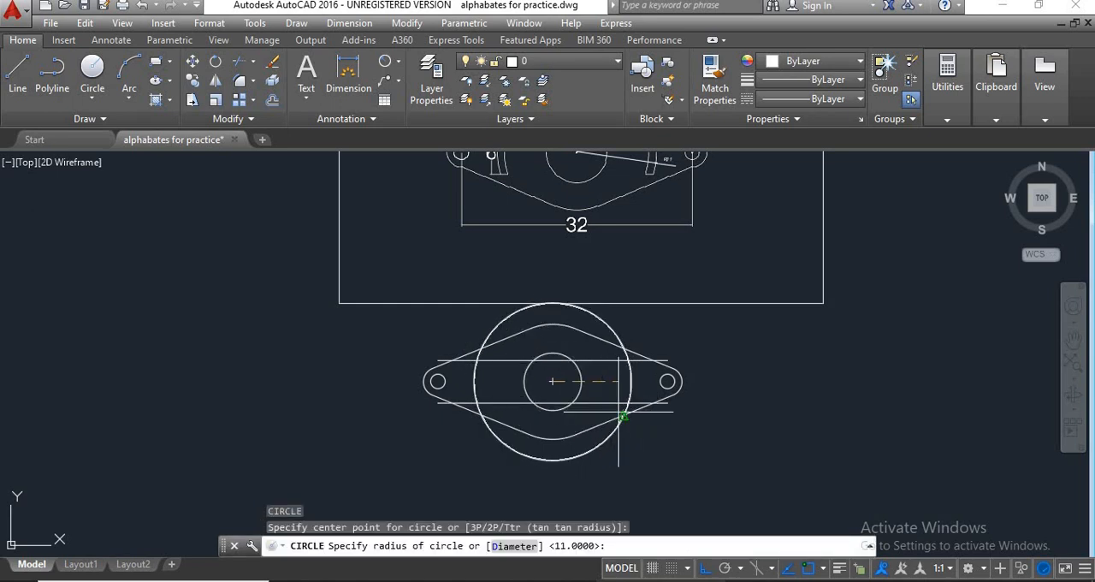
type("10")
key("Return")
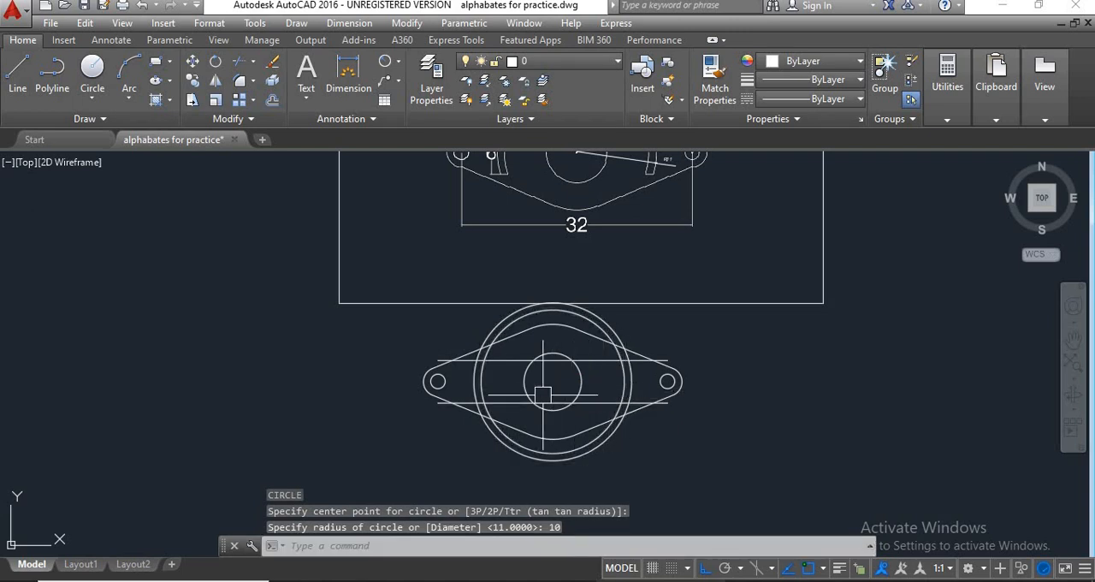
Trim the two large circles and the horizontal lines on the right side to form the closed right curved slot.
scroll(629, 336, "up", 2)
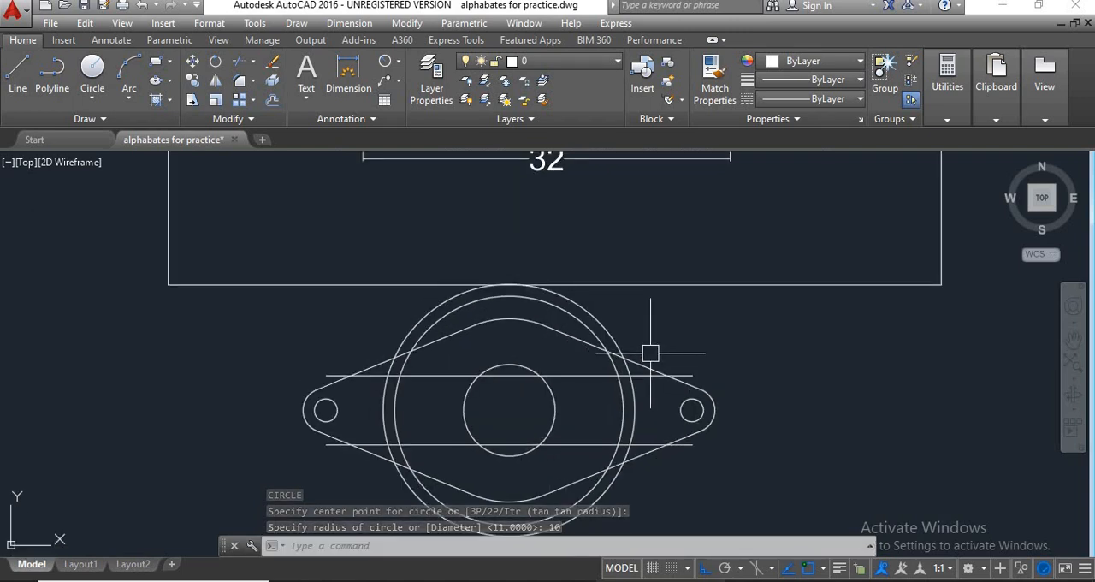
type("tr")
key("Return")
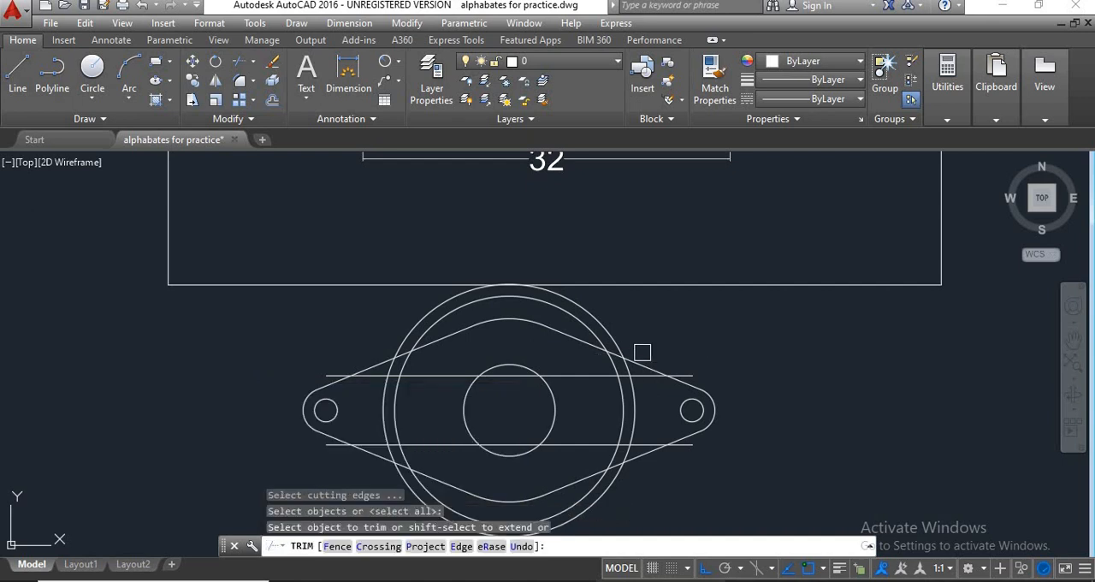
scroll(640, 352, "up", 2)
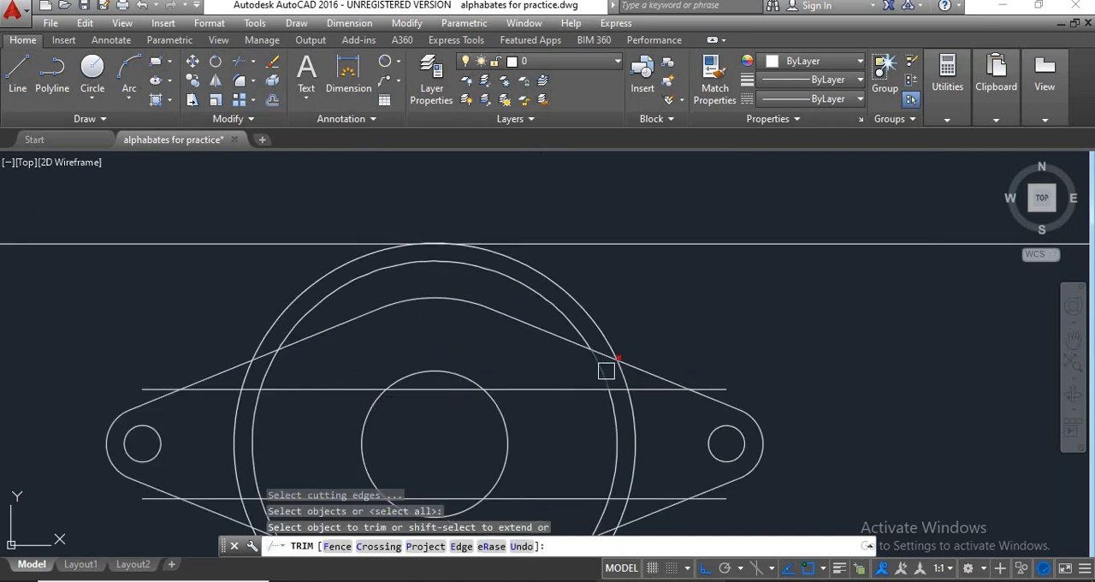
left_click(606, 371)
left_click(591, 389)
scroll(639, 374, "up", 3)
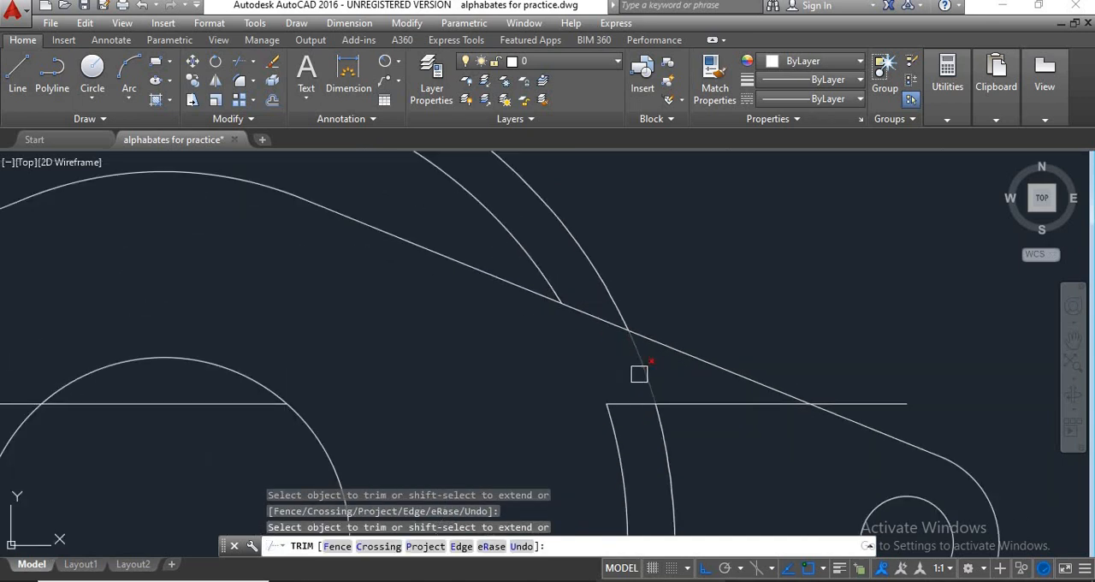
scroll(693, 439, "down", 3)
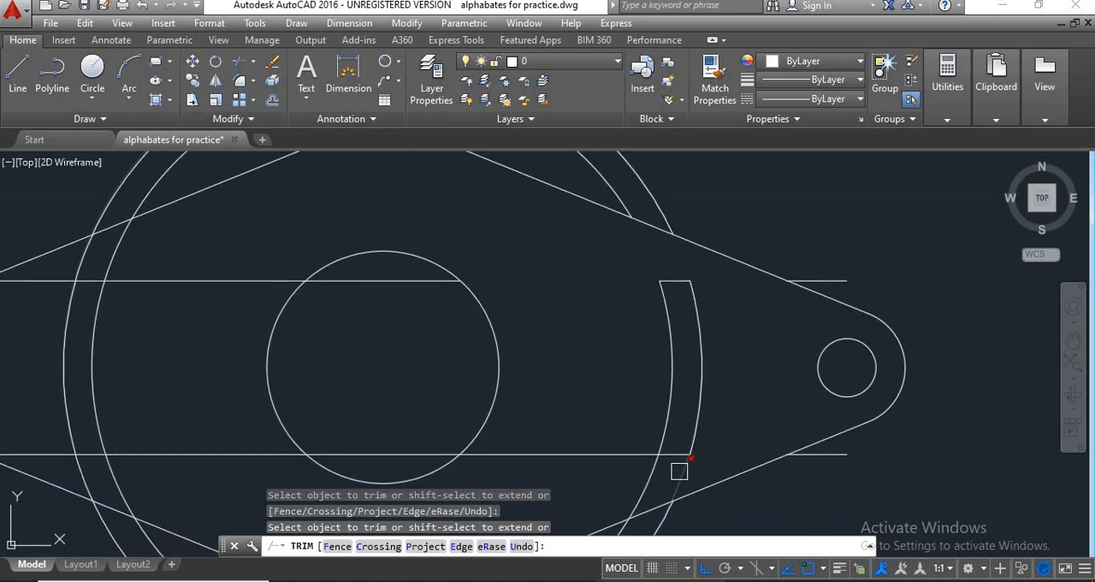
left_click(675, 469)
left_click(657, 475)
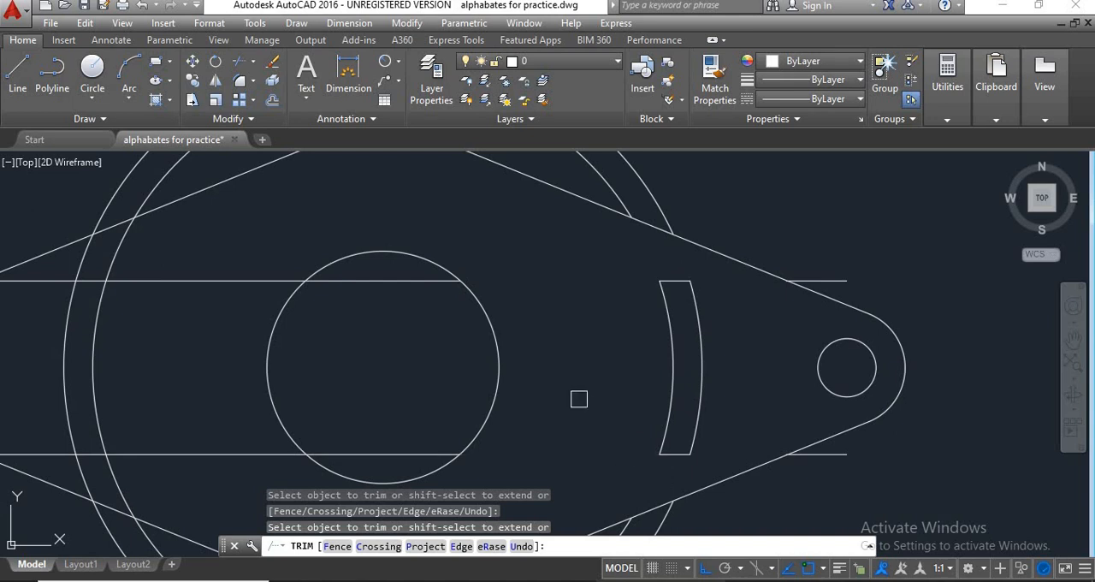
Trim the circles and horizontal lines on the left side to form the closed left curved slot.
scroll(579, 399, "down", 2)
middle_click_drag(687, 344, 694, 419)
scroll(696, 418, "down", 1)
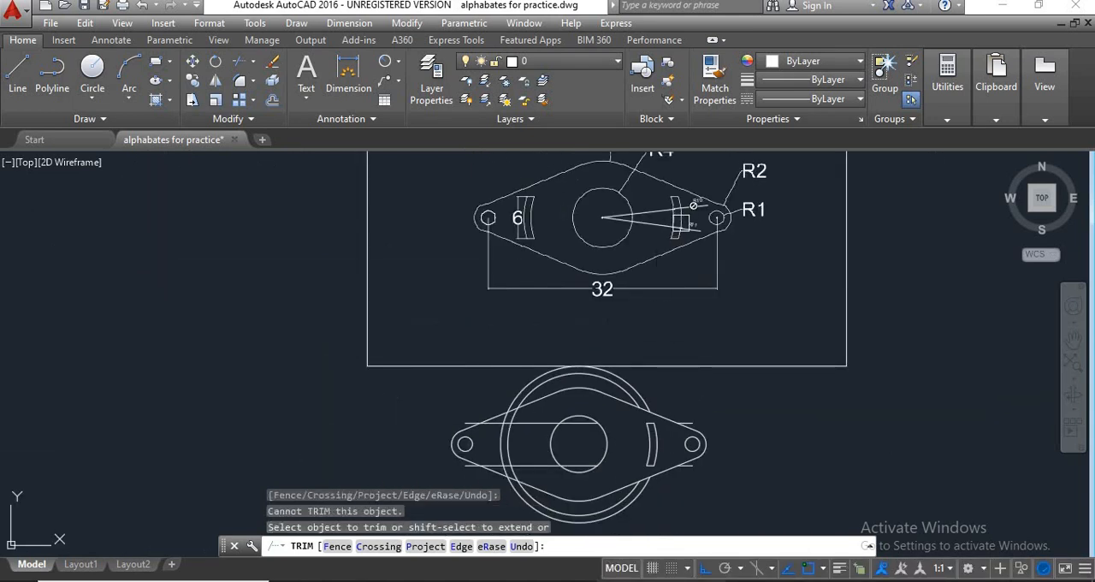
scroll(515, 429, "up", 4)
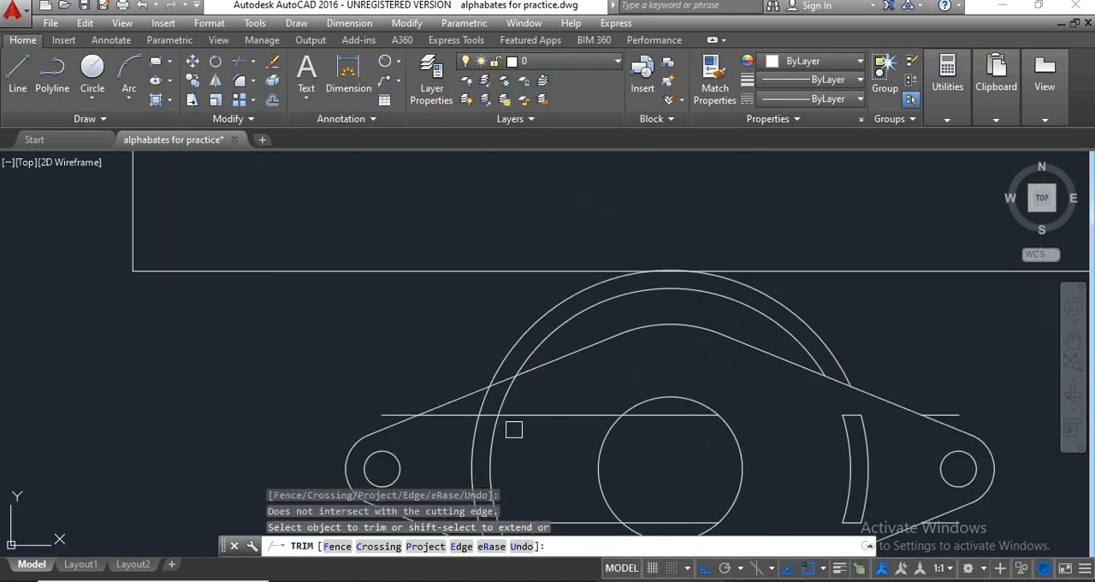
left_click(515, 416)
scroll(513, 404, "up", 2)
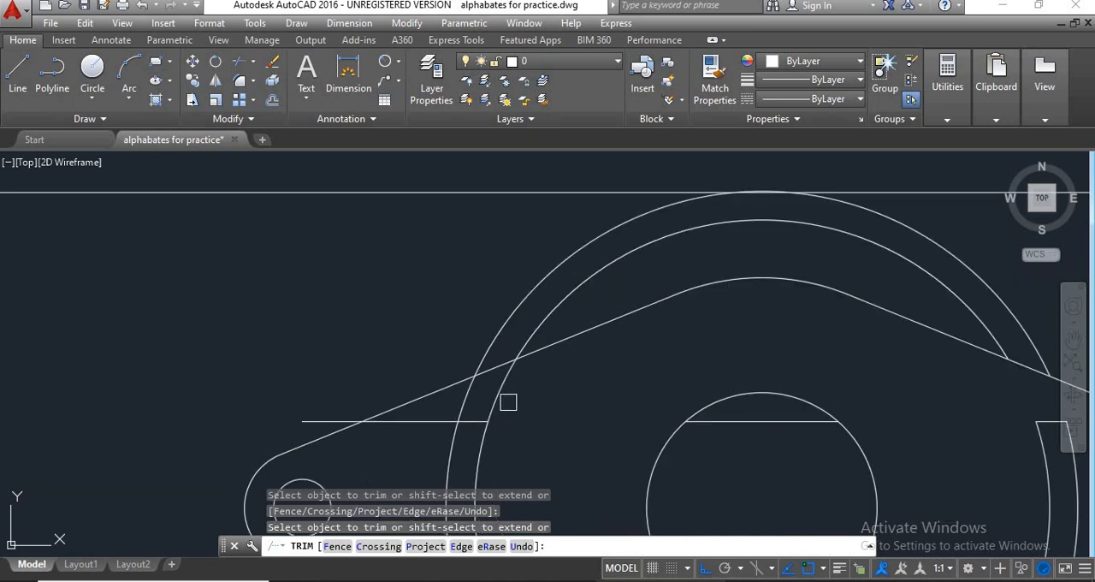
left_click(502, 392)
left_click(467, 398)
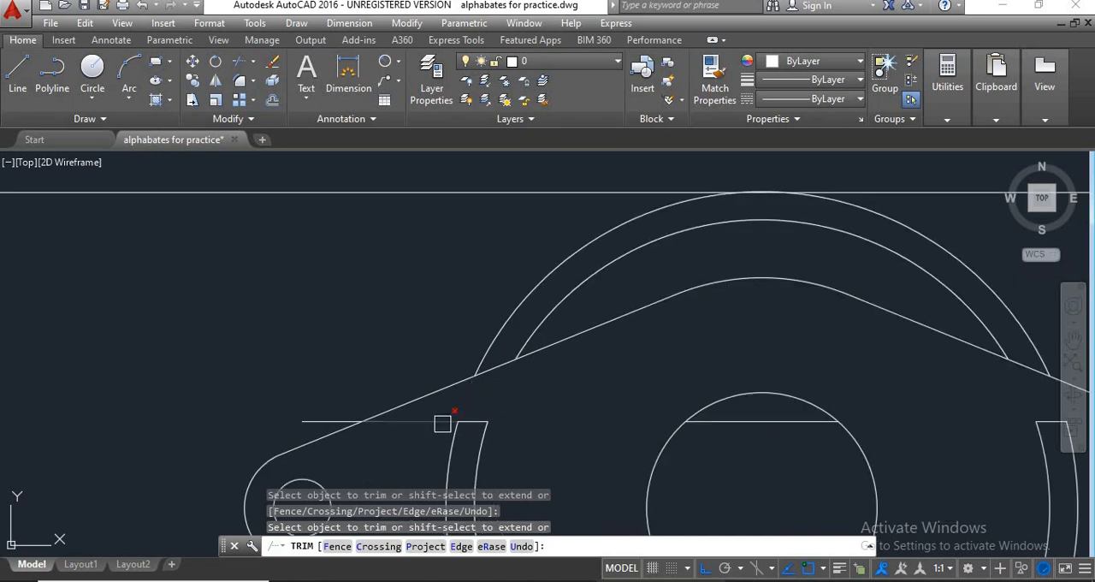
scroll(549, 420, "down", 2)
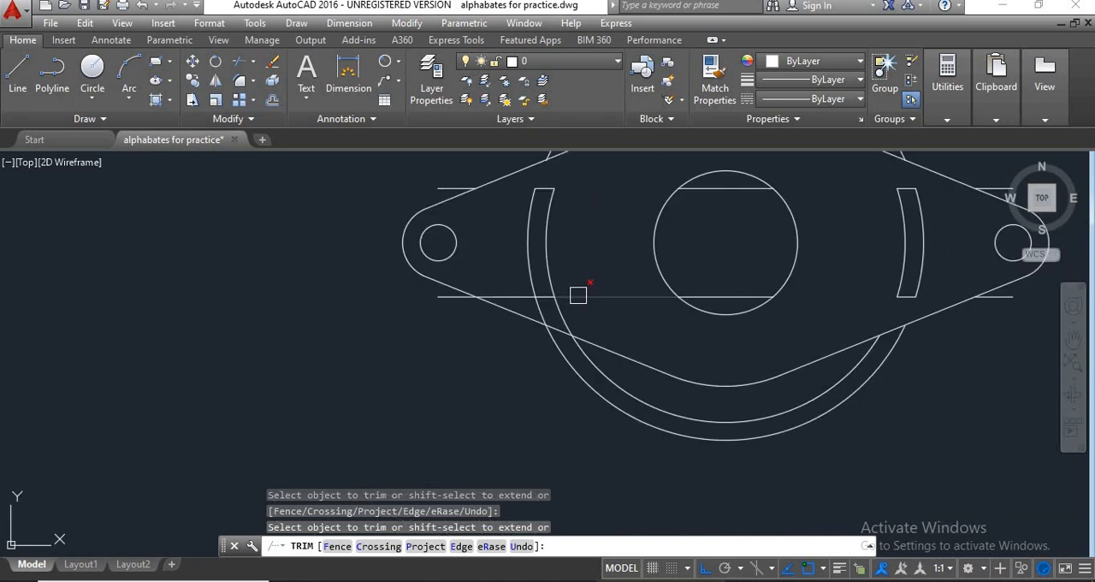
scroll(568, 304, "up", 2)
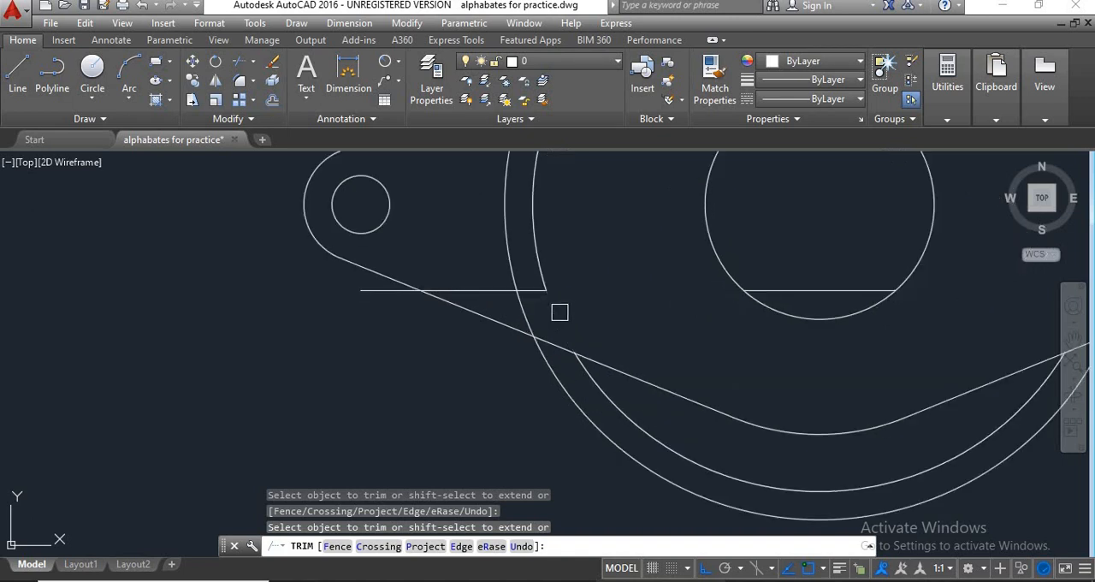
left_click(526, 310)
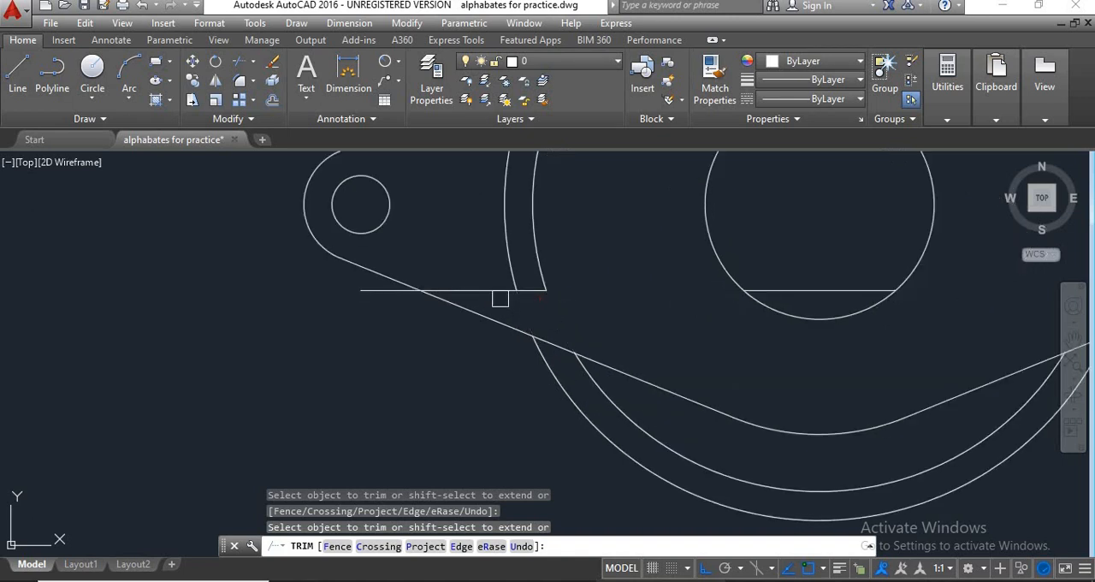
scroll(532, 366, "down", 2)
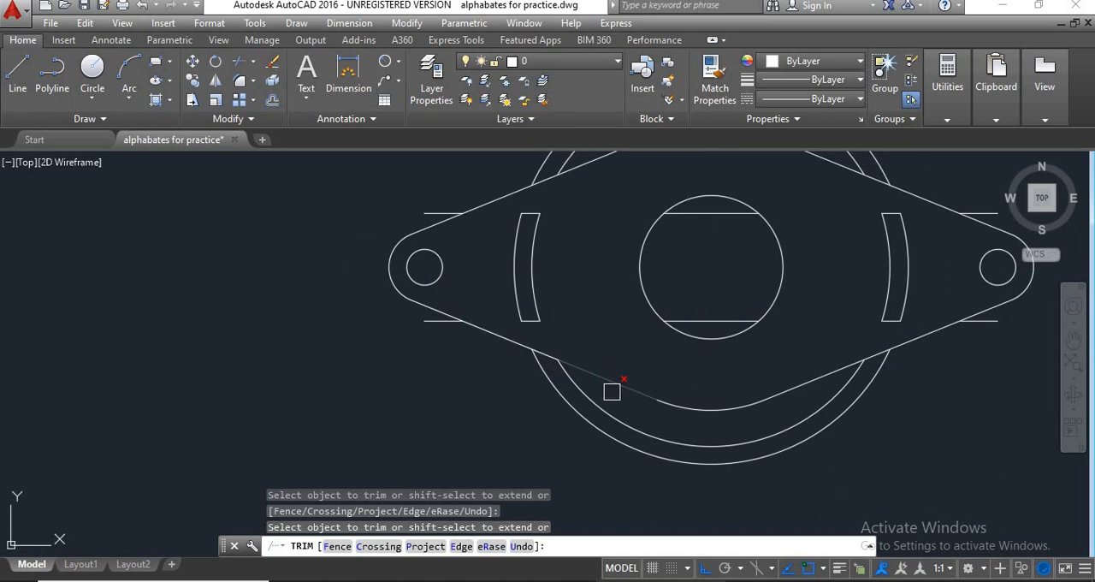
key("Escape")
Erase the leftover arcs outside the flange outline and the stray line pieces in the central hole and near both ends.
scroll(611, 391, "up", 2)
left_click(567, 393)
left_click(354, 362)
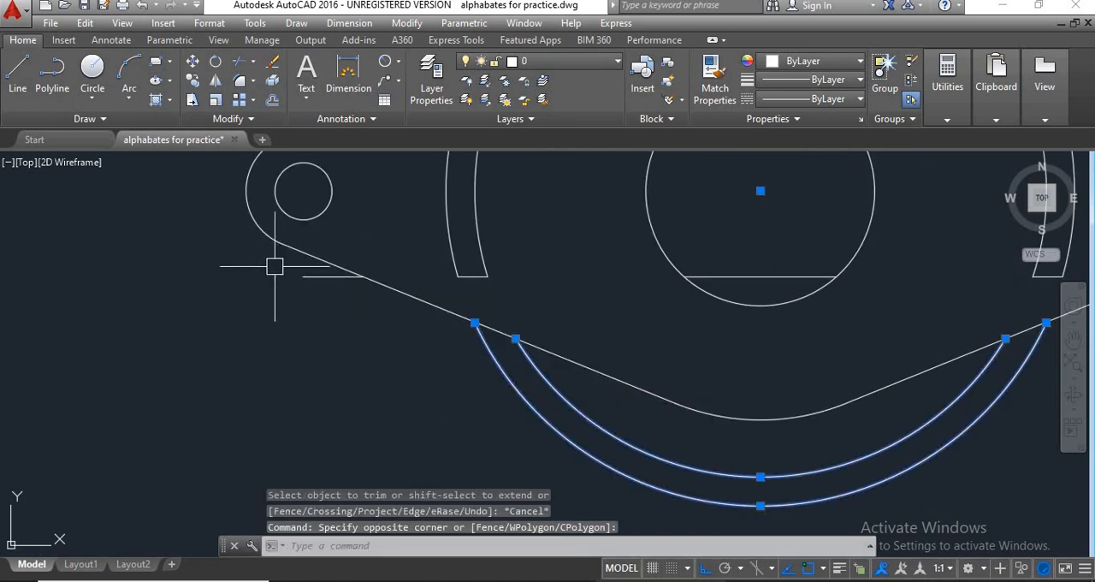
left_click(313, 277)
left_click(725, 279)
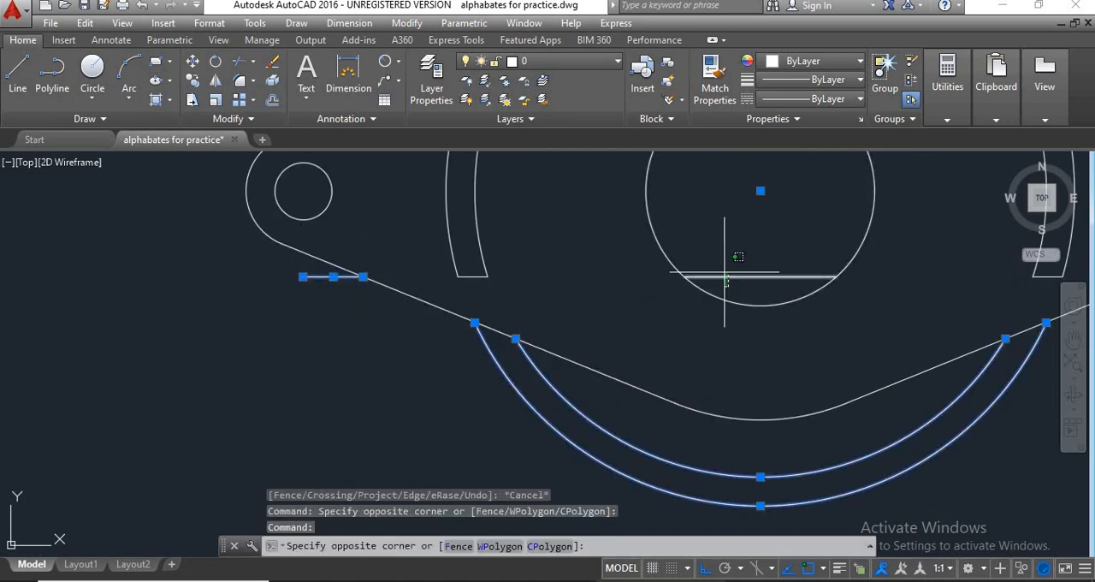
left_click(710, 233)
scroll(698, 360, "down", 2)
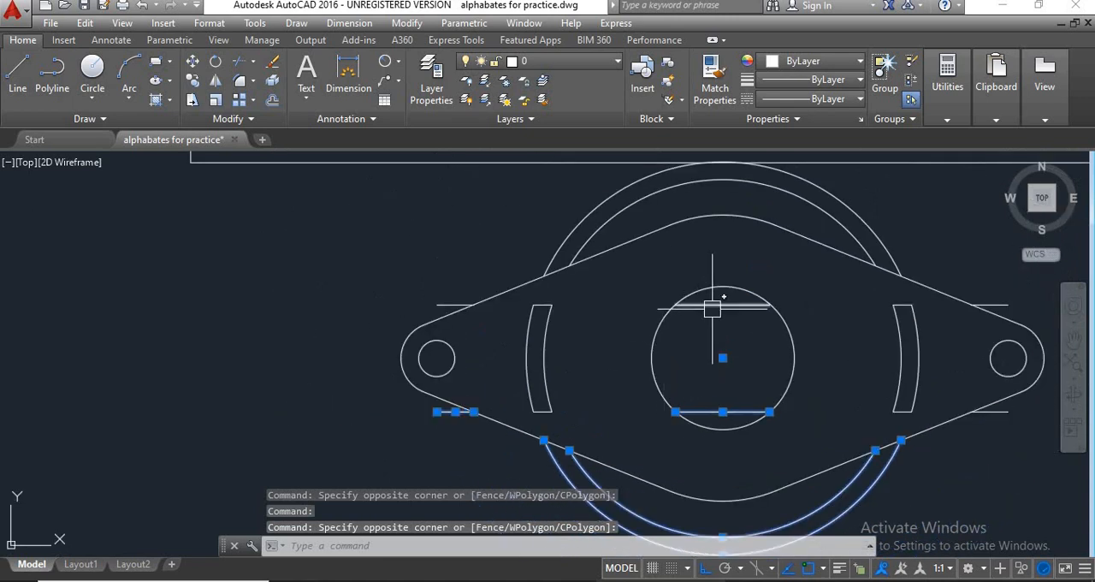
left_click(713, 309)
left_click(432, 305)
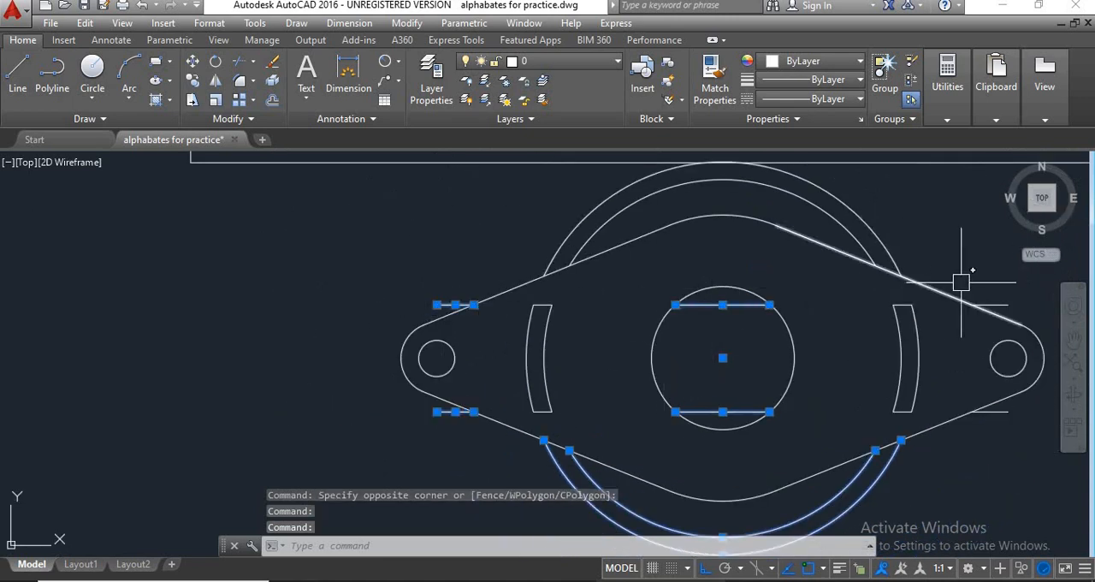
left_click(990, 300)
middle_click_drag(960, 323, 838, 316)
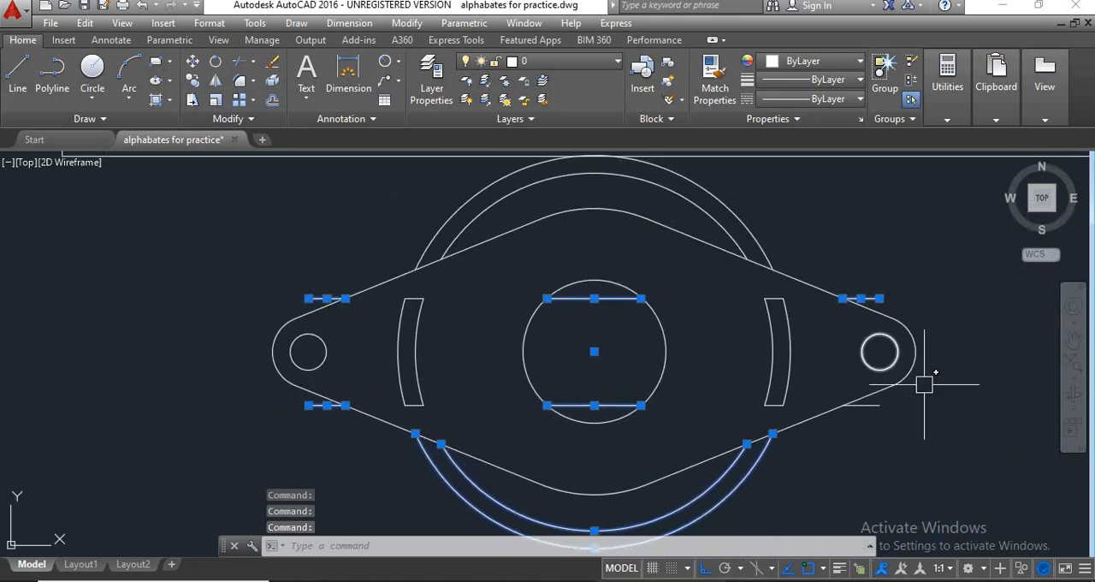
left_click(877, 404)
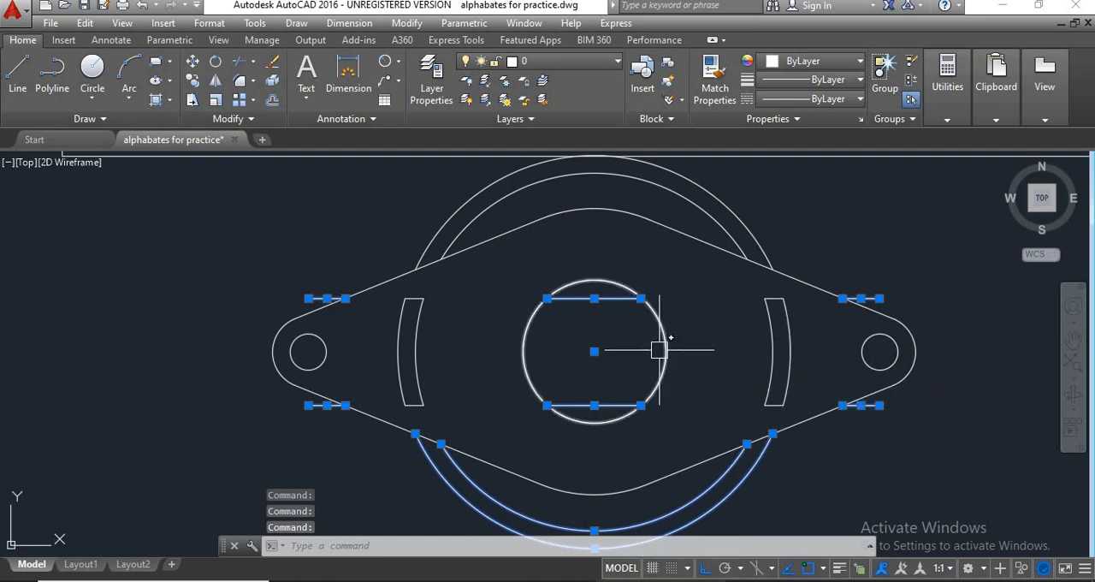
left_click(759, 222)
left_click(710, 215)
scroll(657, 326, "down", 4)
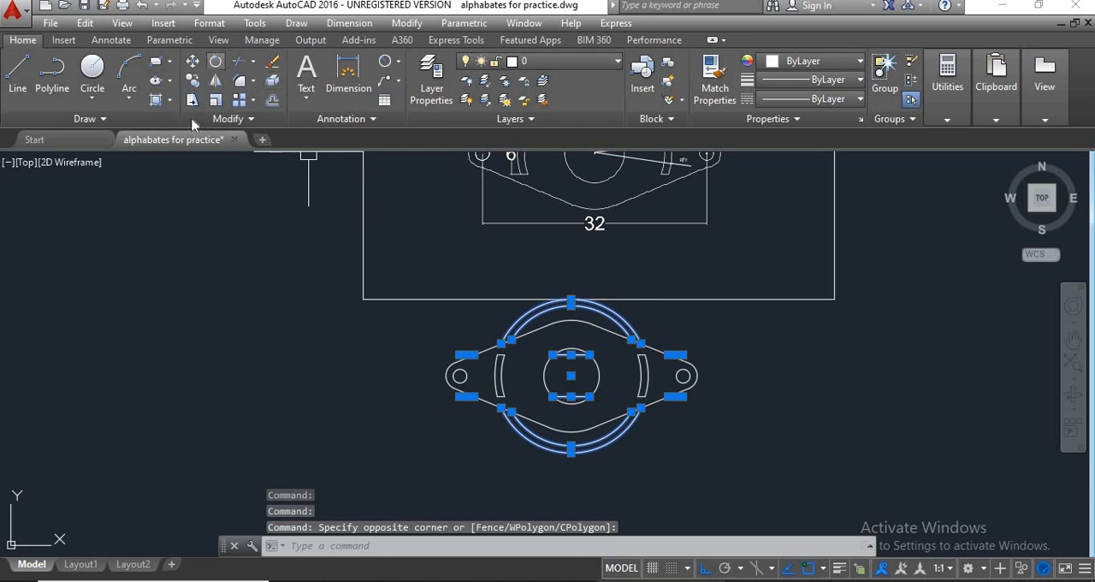
left_click(272, 62)
scroll(689, 395, "down", 2)
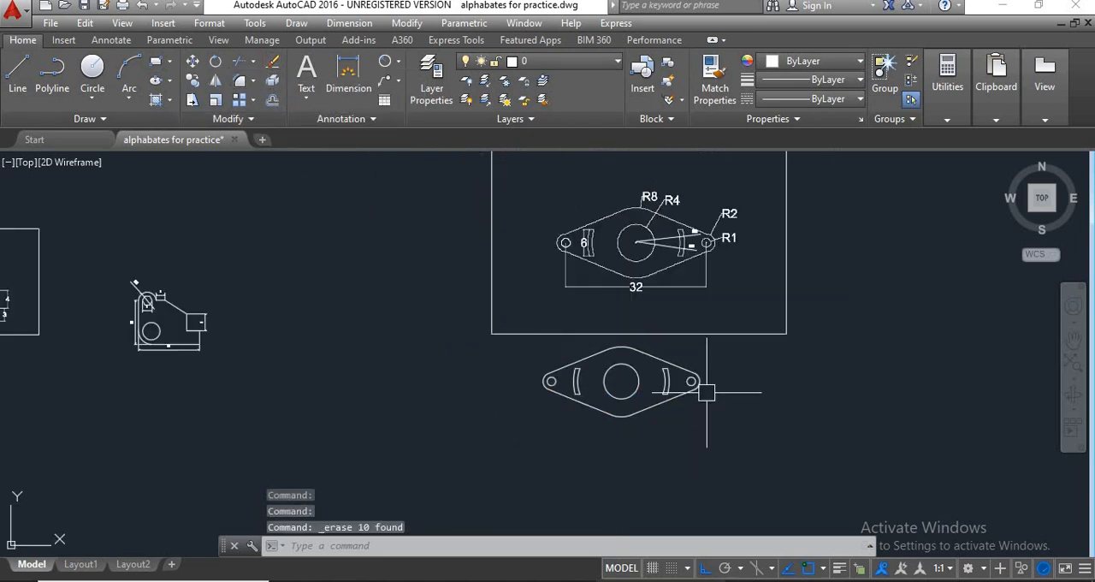
scroll(681, 278, "up", 2)
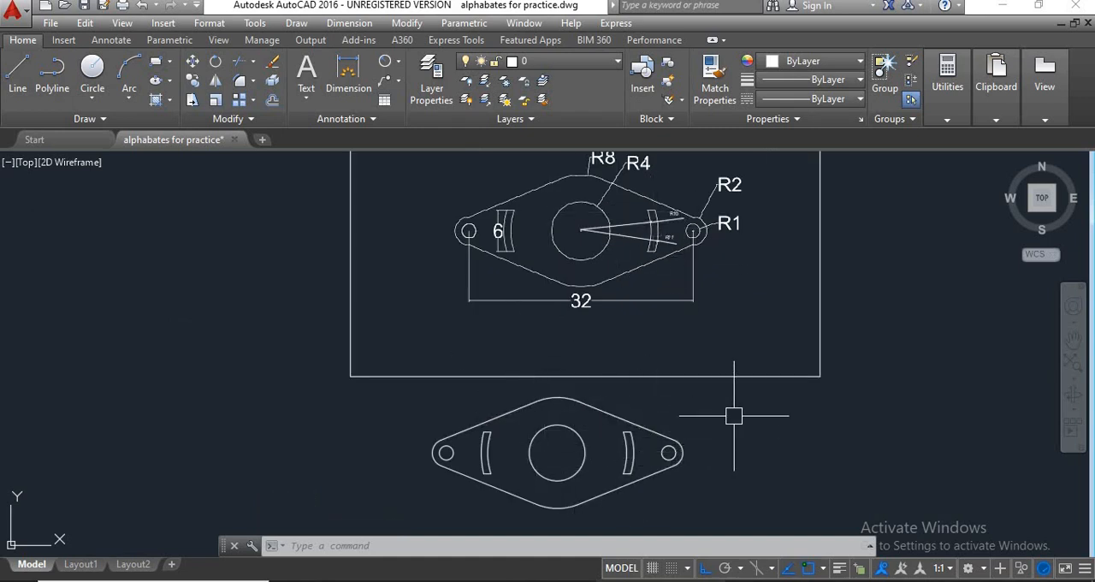
scroll(733, 416, "down", 2)
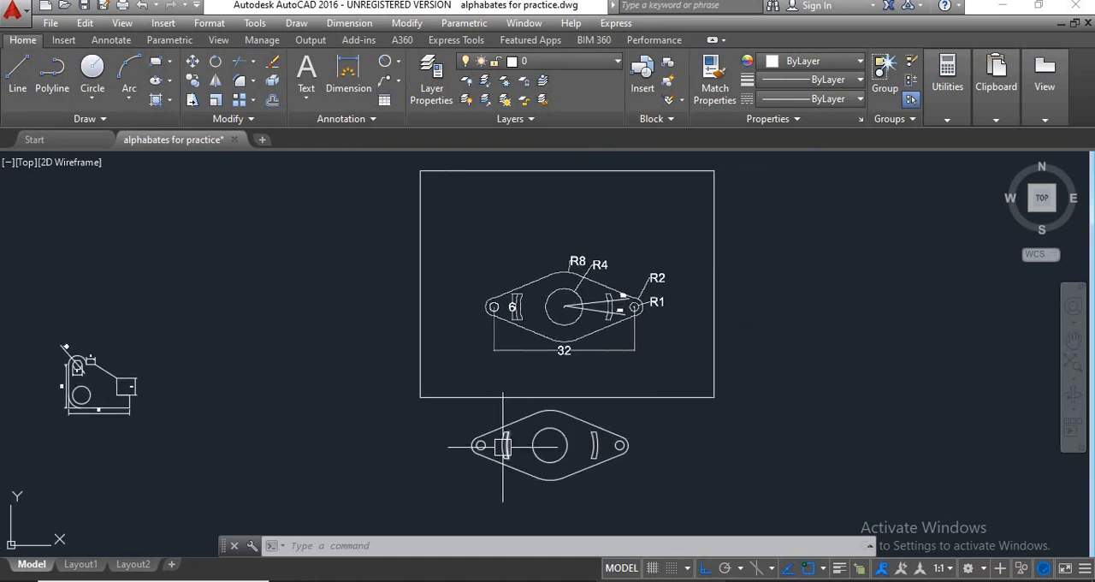
scroll(550, 445, "up", 2)
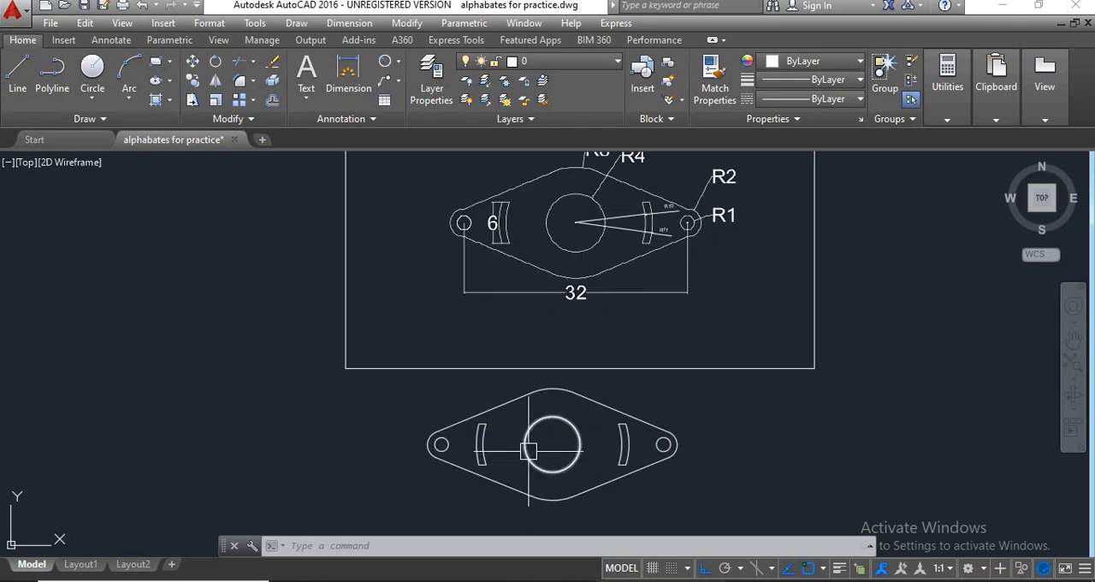
scroll(642, 306, "down", 2)
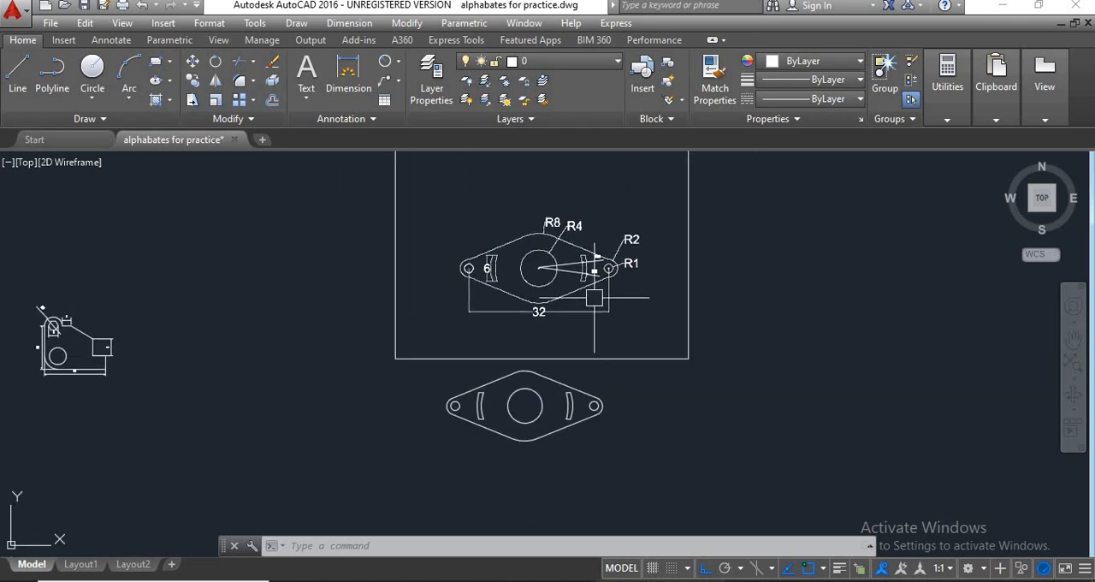